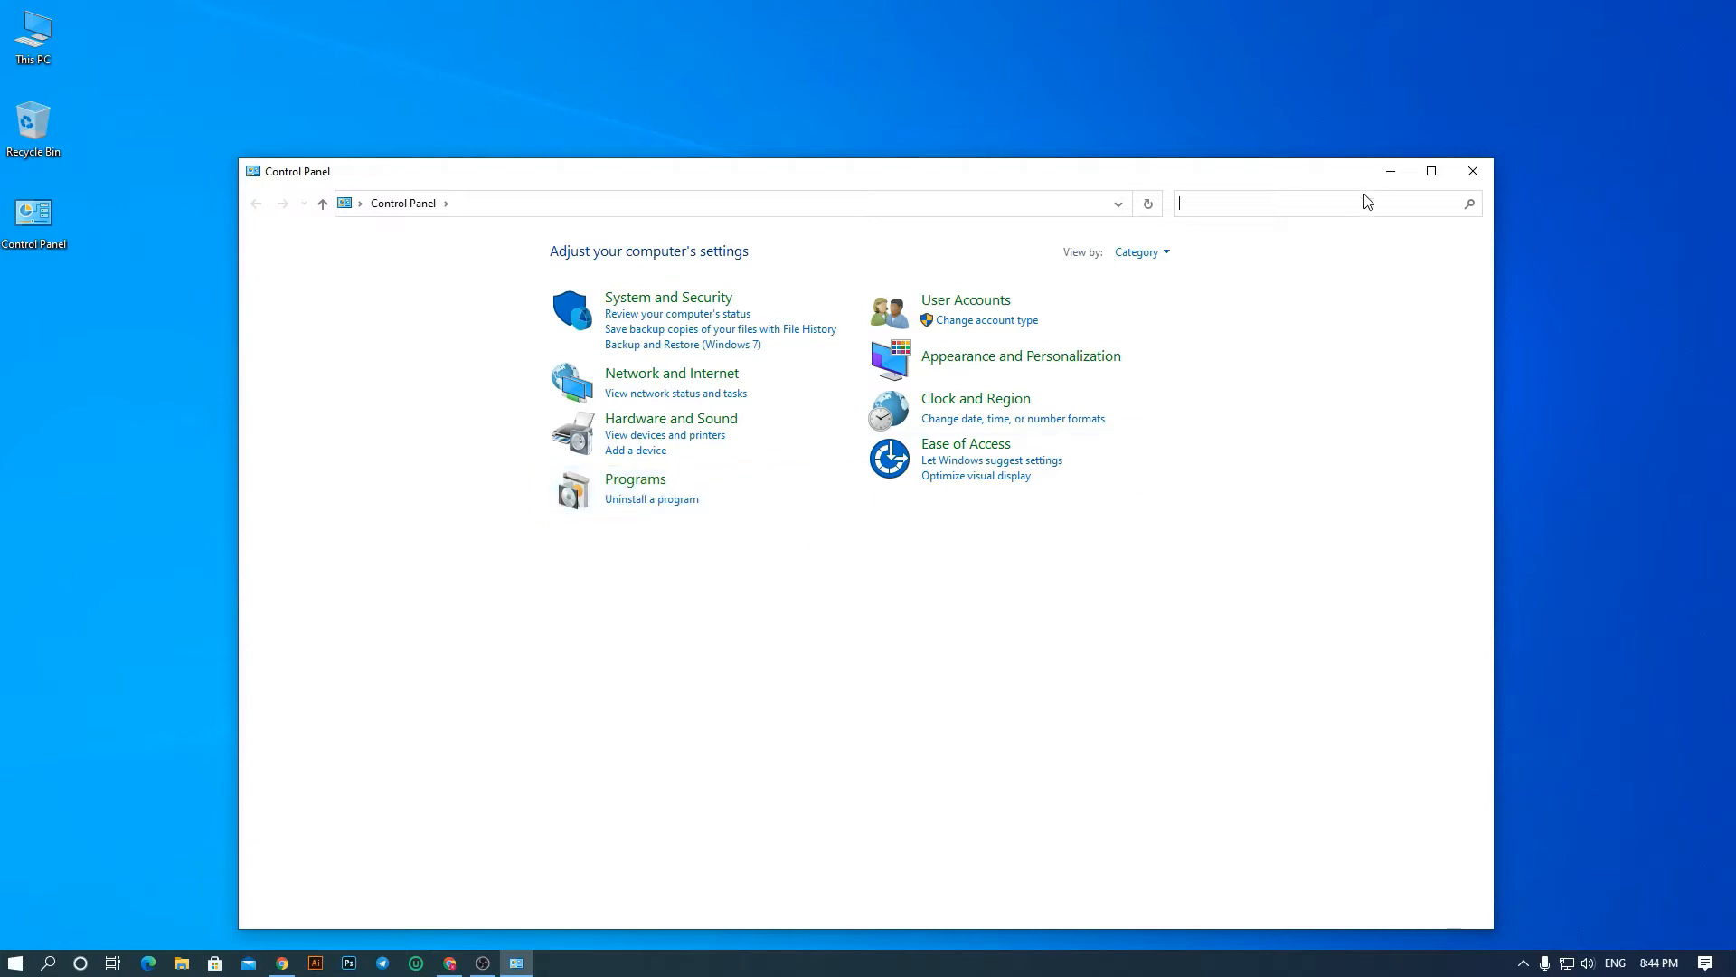
# - Minimize Control Panel, switch to Chrome and read the Revo Uninstaller description in the Google search results
pyautogui.click(1390, 172)
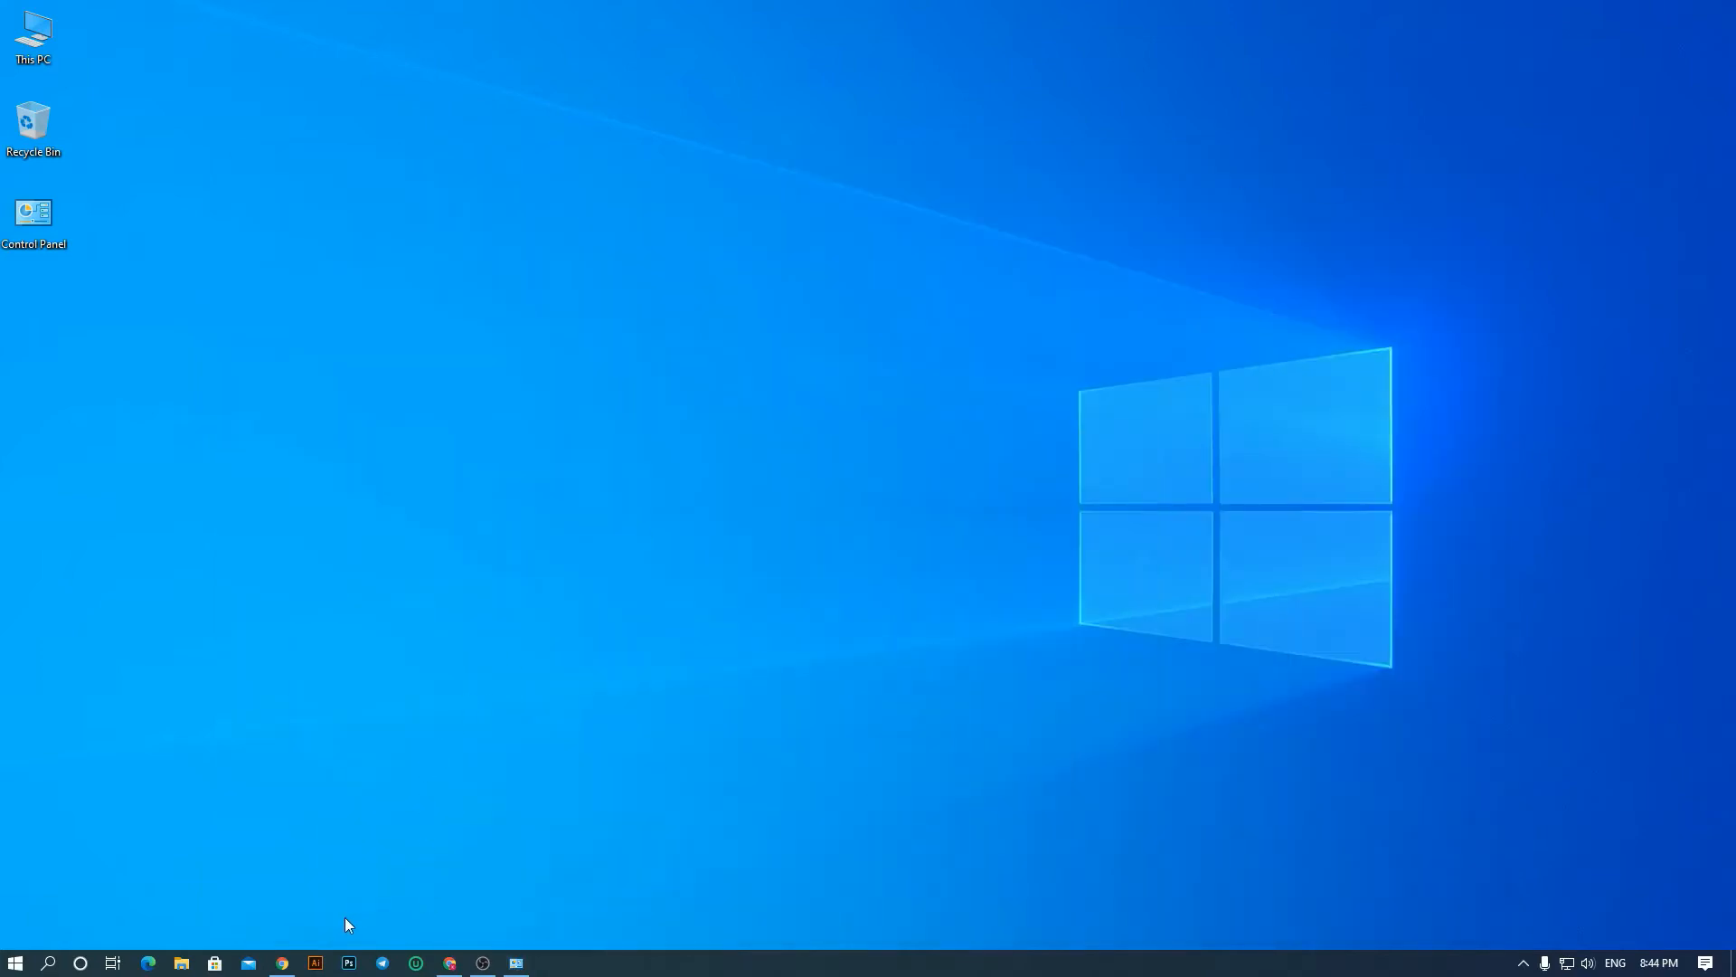
pyautogui.click(283, 962)
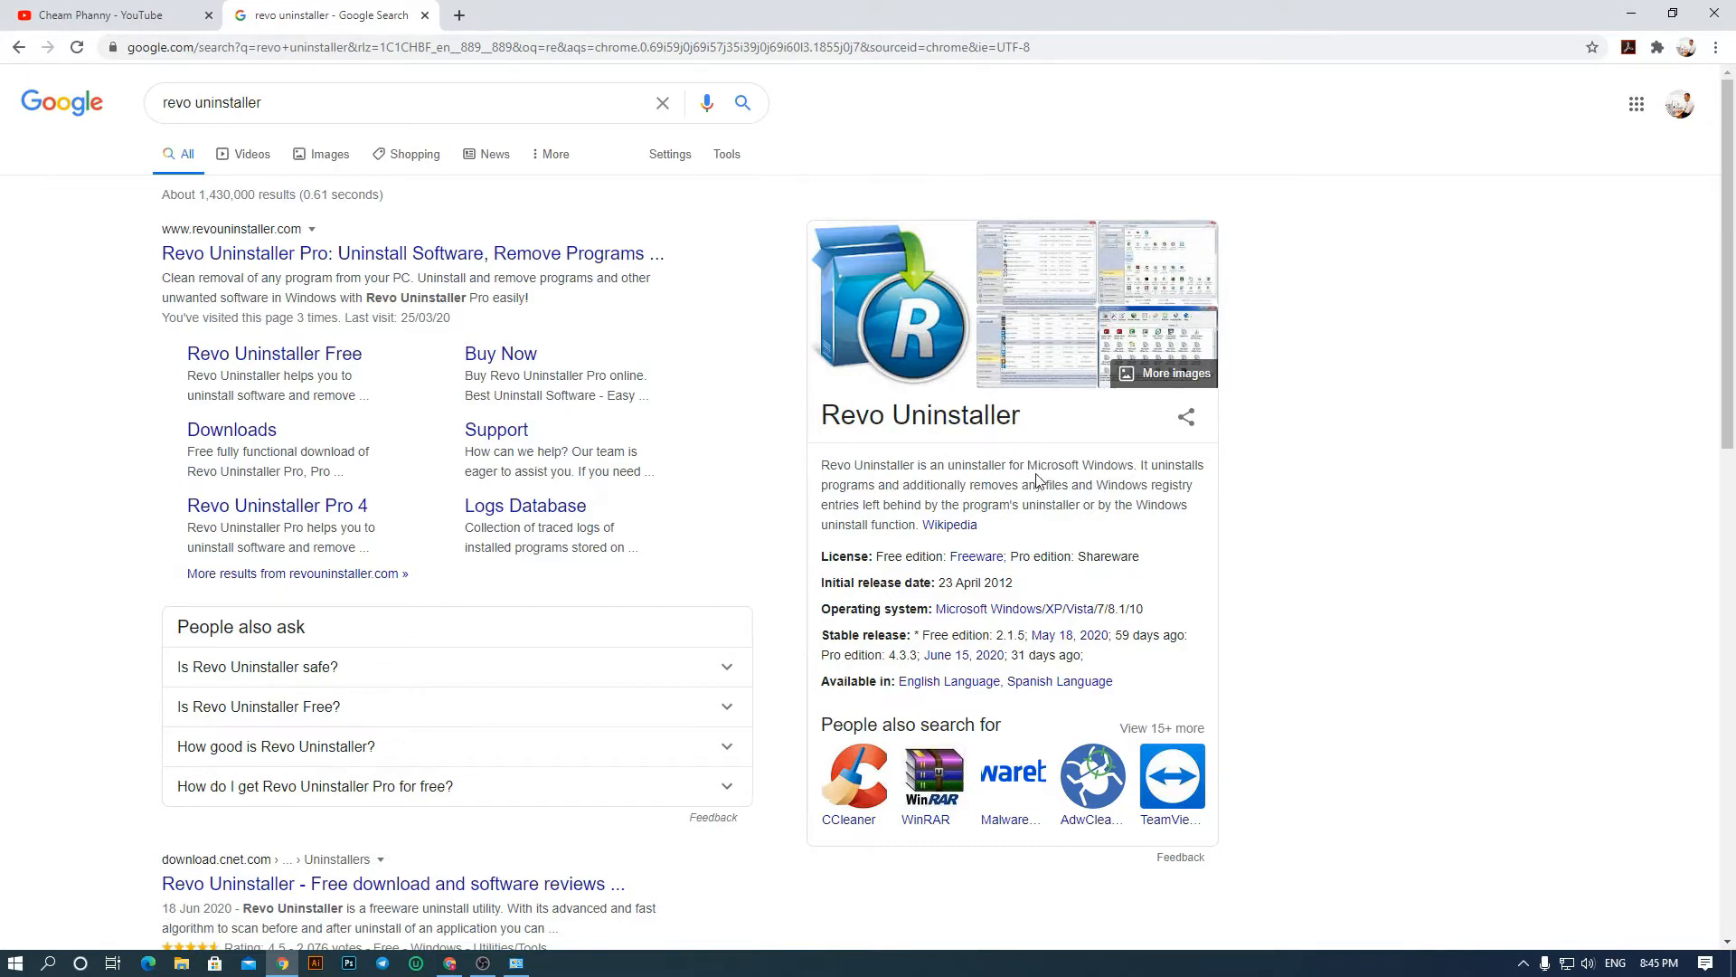
pyautogui.moveTo(1029, 467); pyautogui.dragTo(1145, 467)
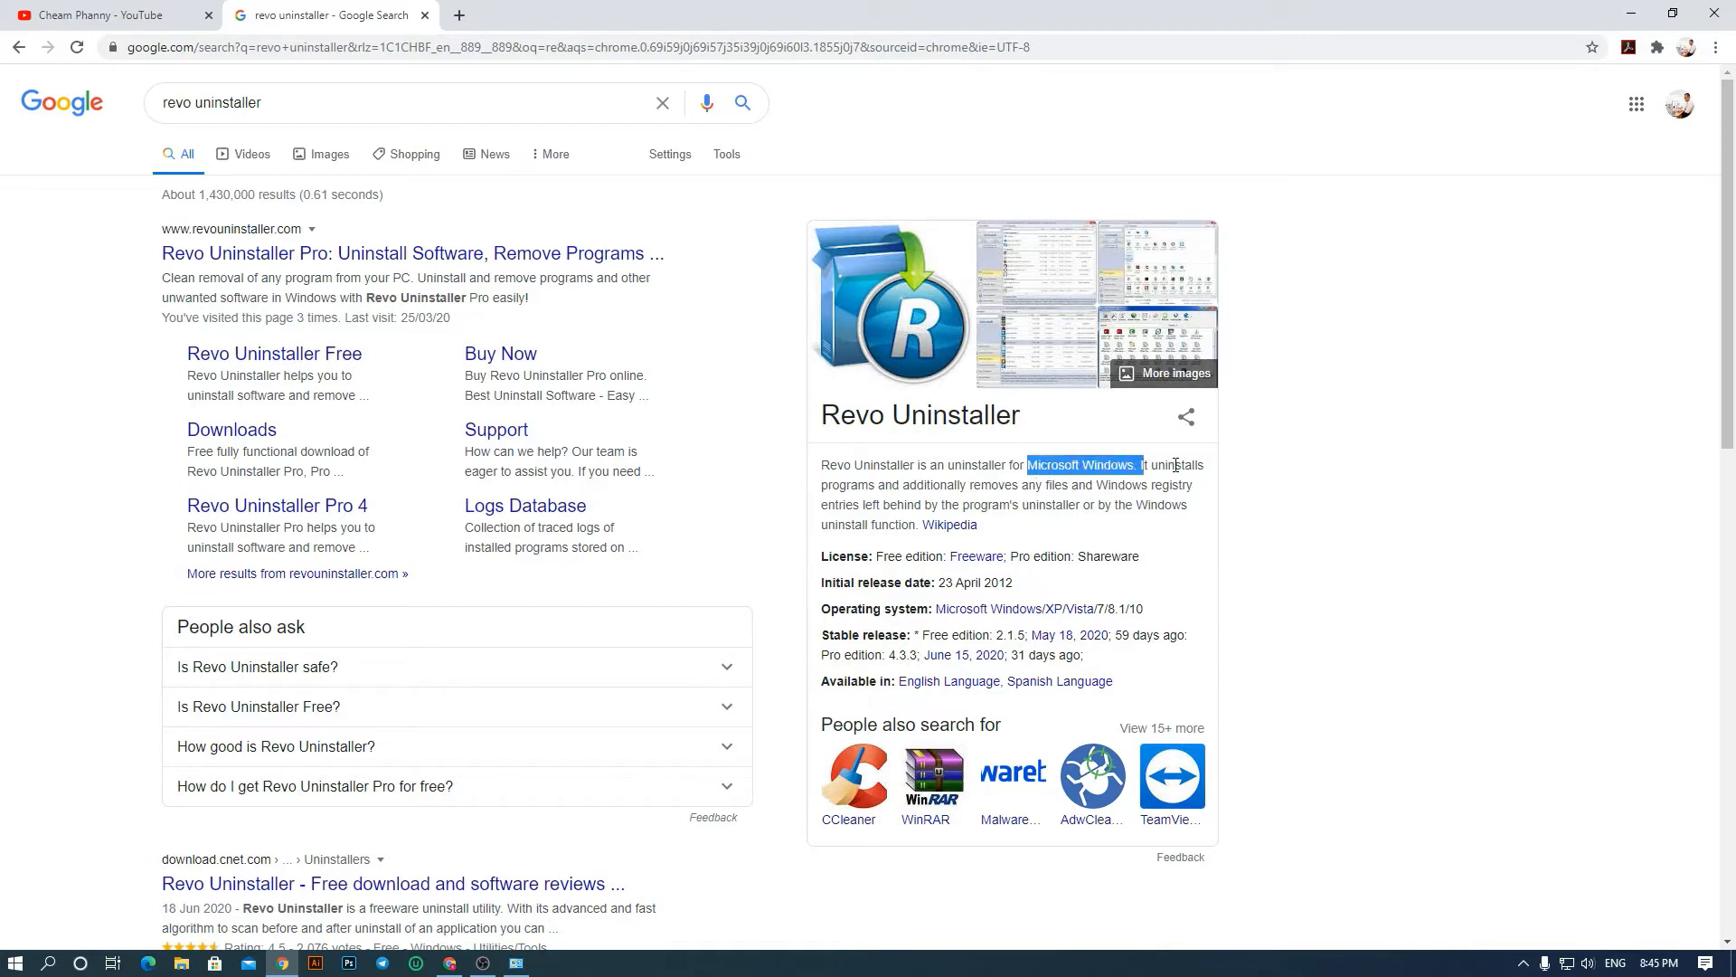
pyautogui.click(1028, 491)
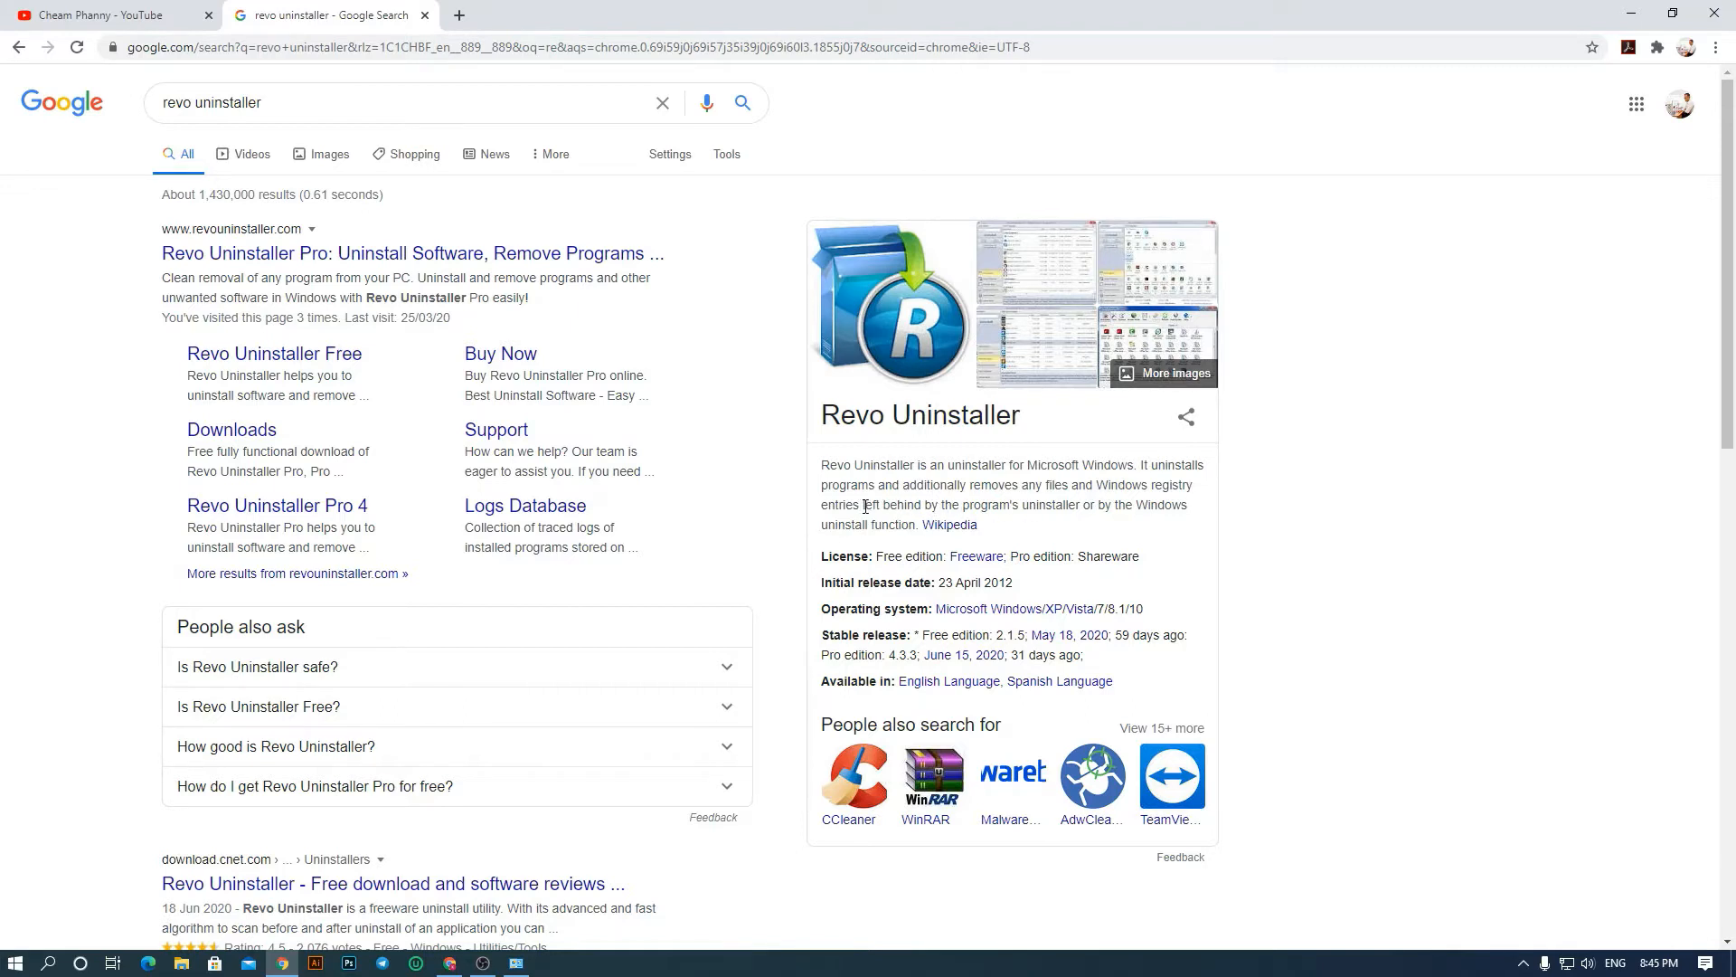
pyautogui.moveTo(863, 506); pyautogui.dragTo(986, 508)
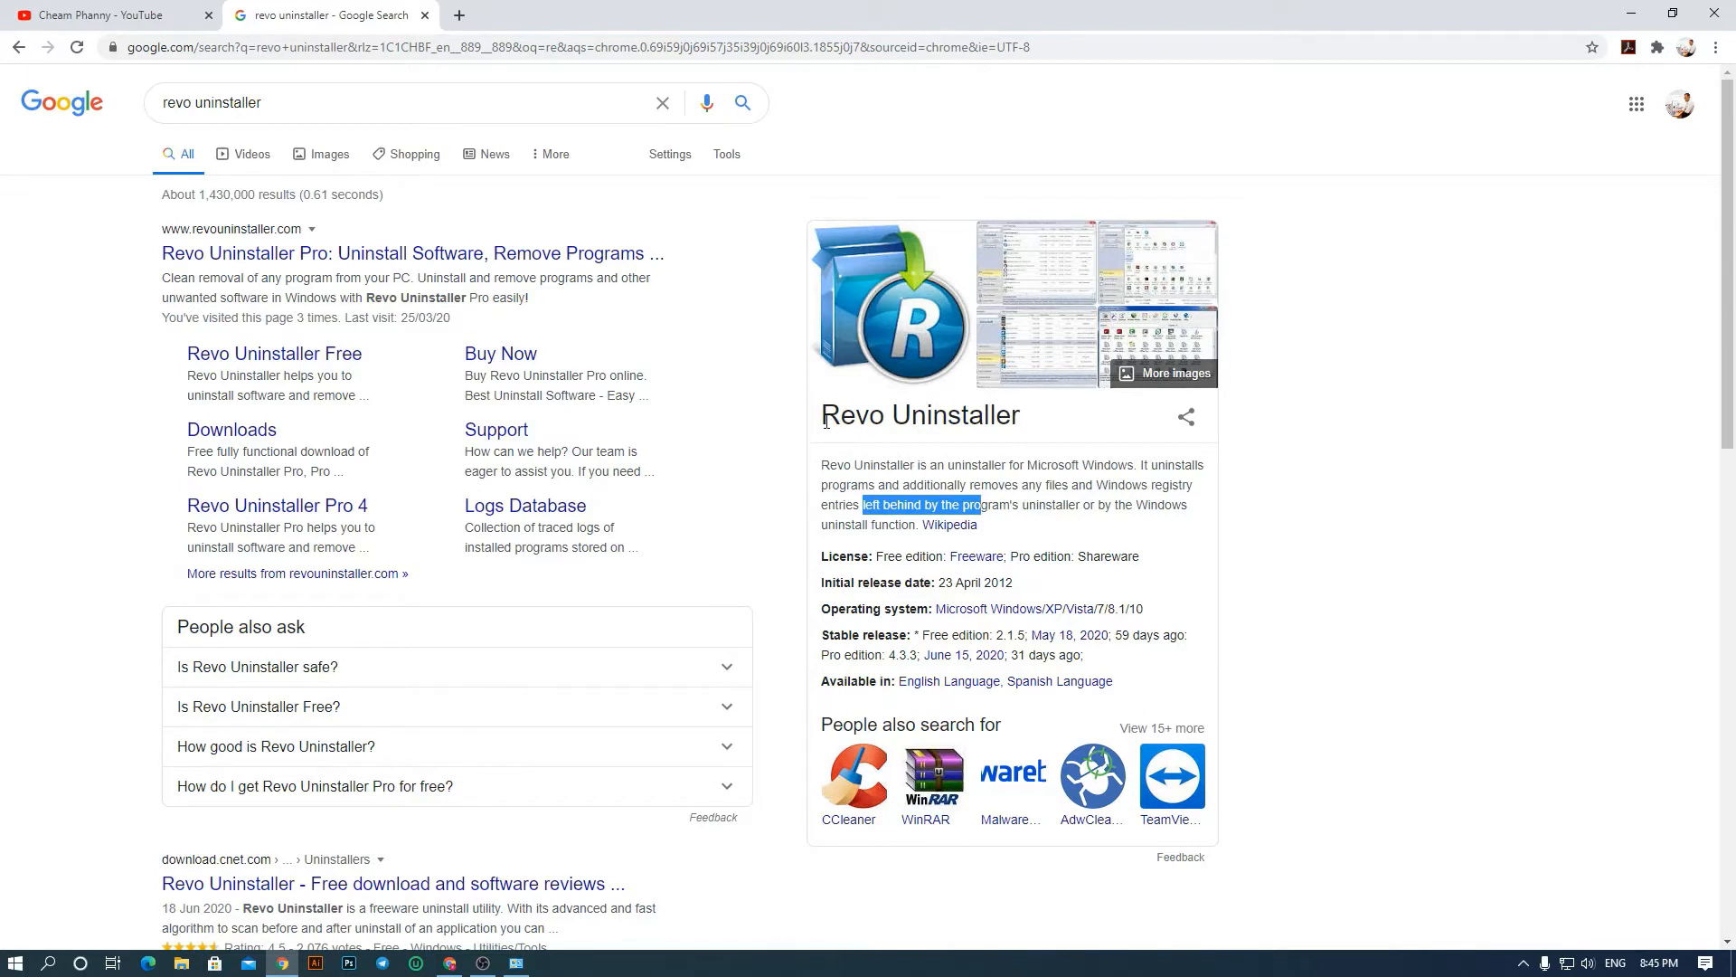
pyautogui.moveTo(826, 422); pyautogui.dragTo(1021, 425)
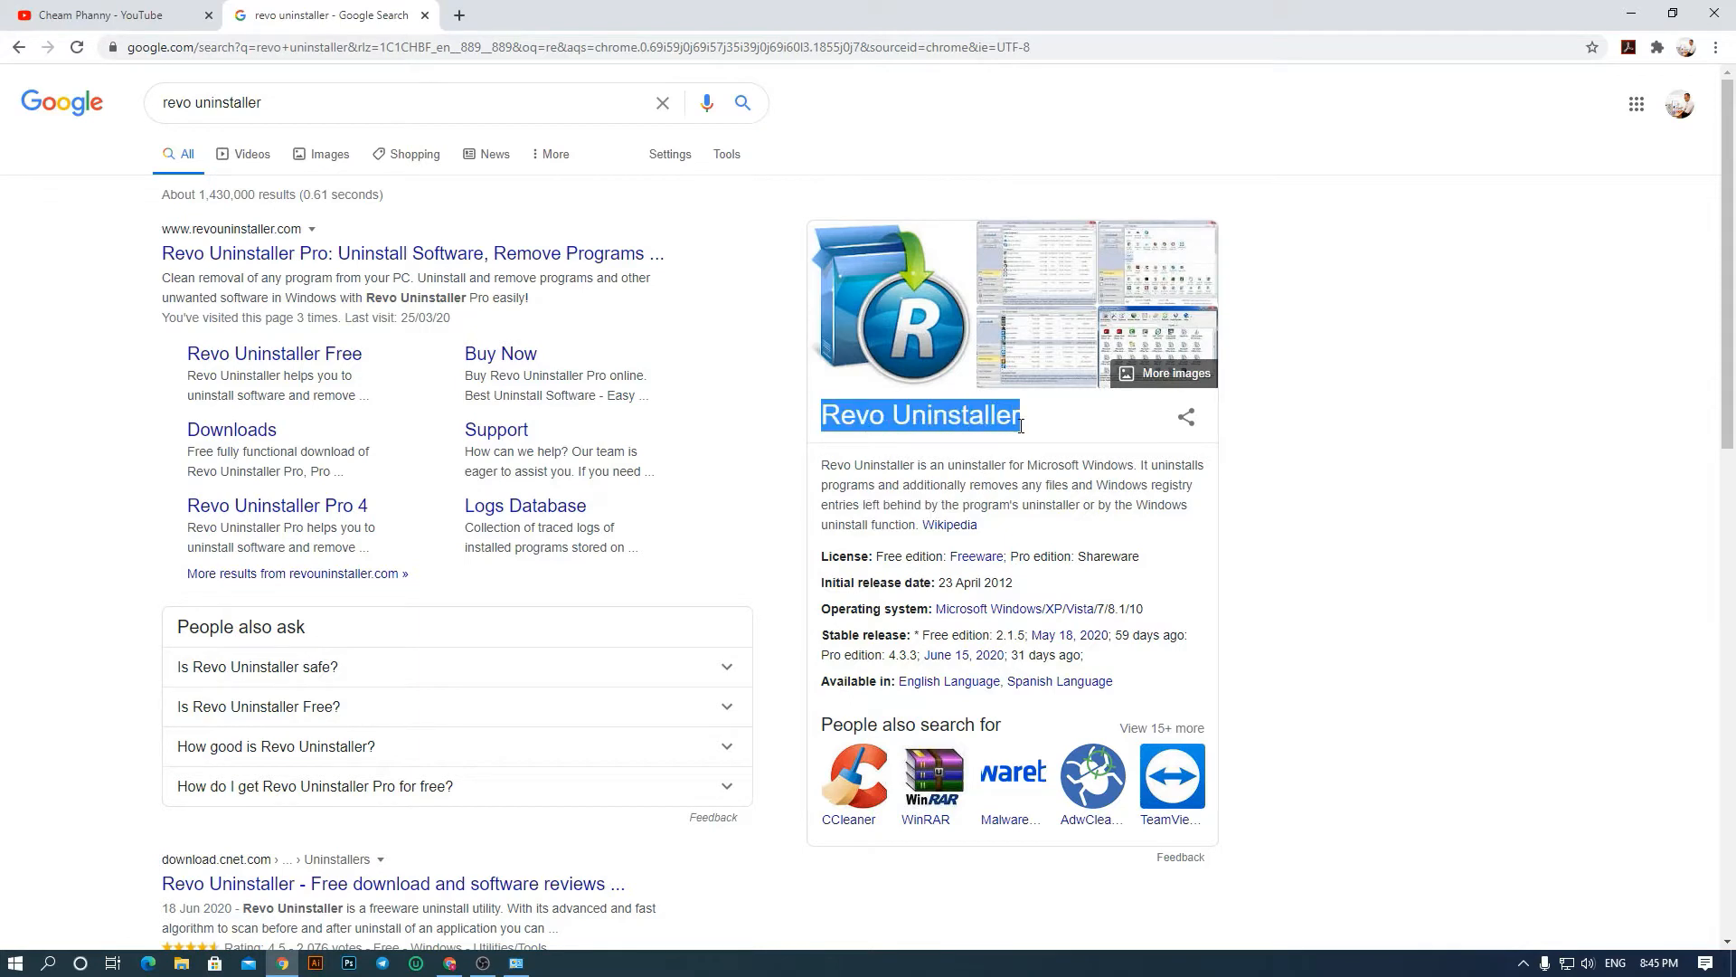
pyautogui.click(1357, 485)
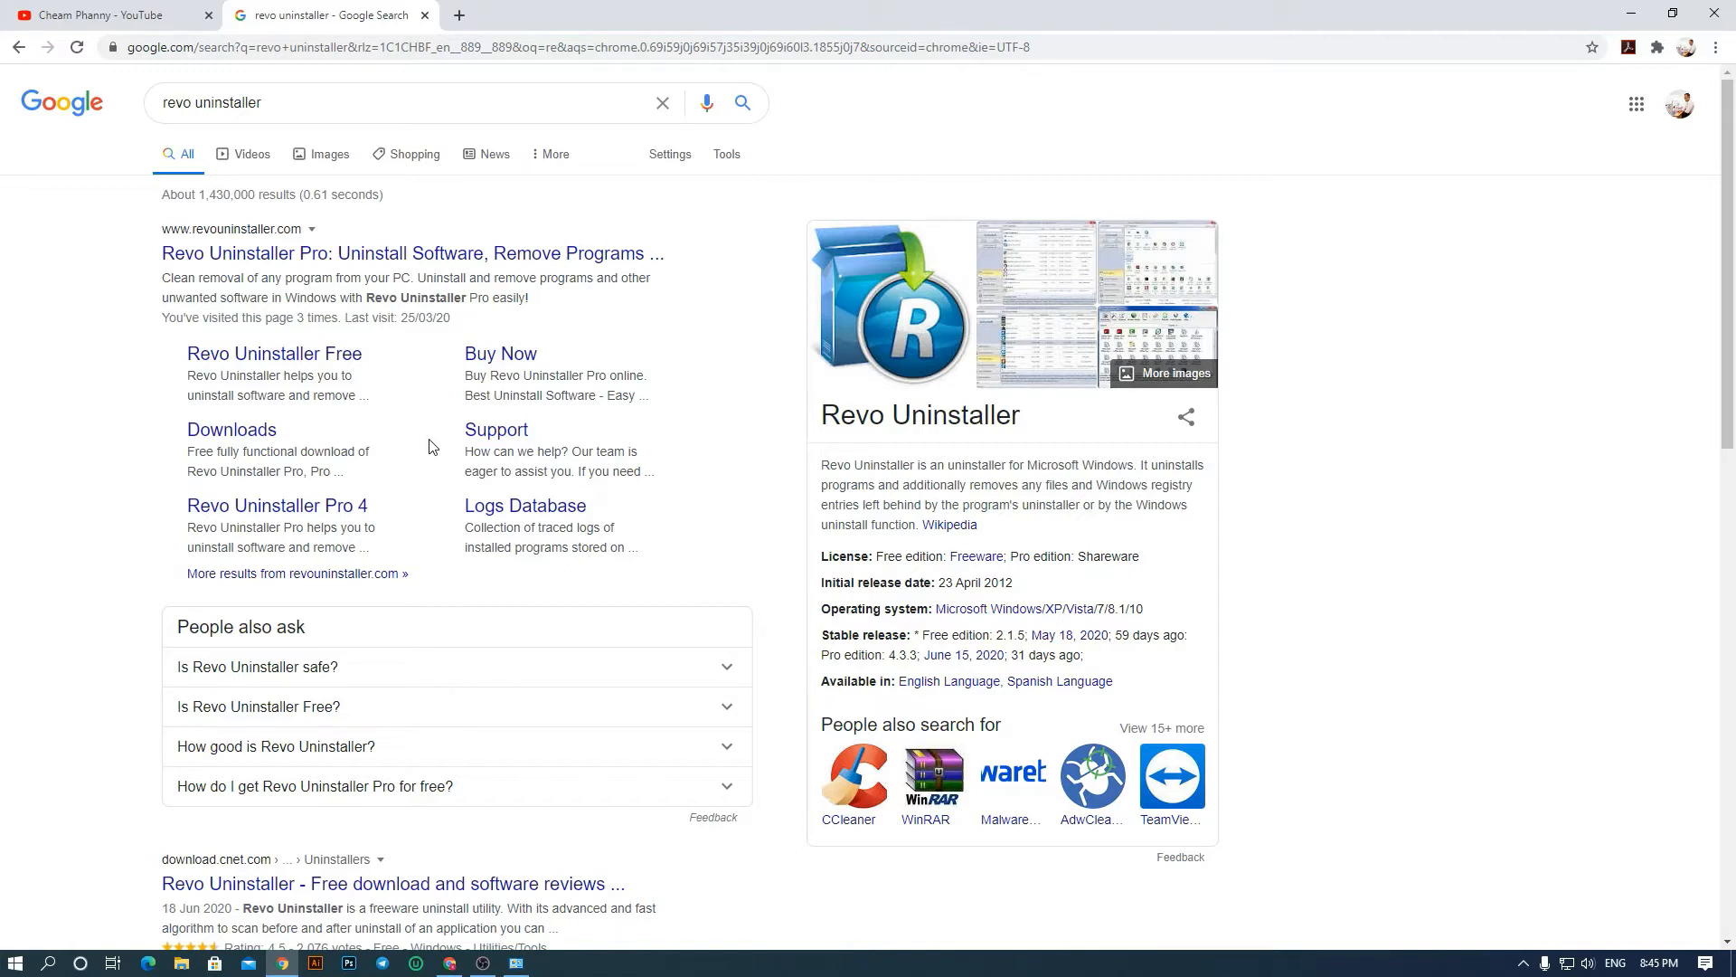
# - Open the official revouninstaller.com website from the search results and dismiss the summer sale offer
pyautogui.click(251, 258)
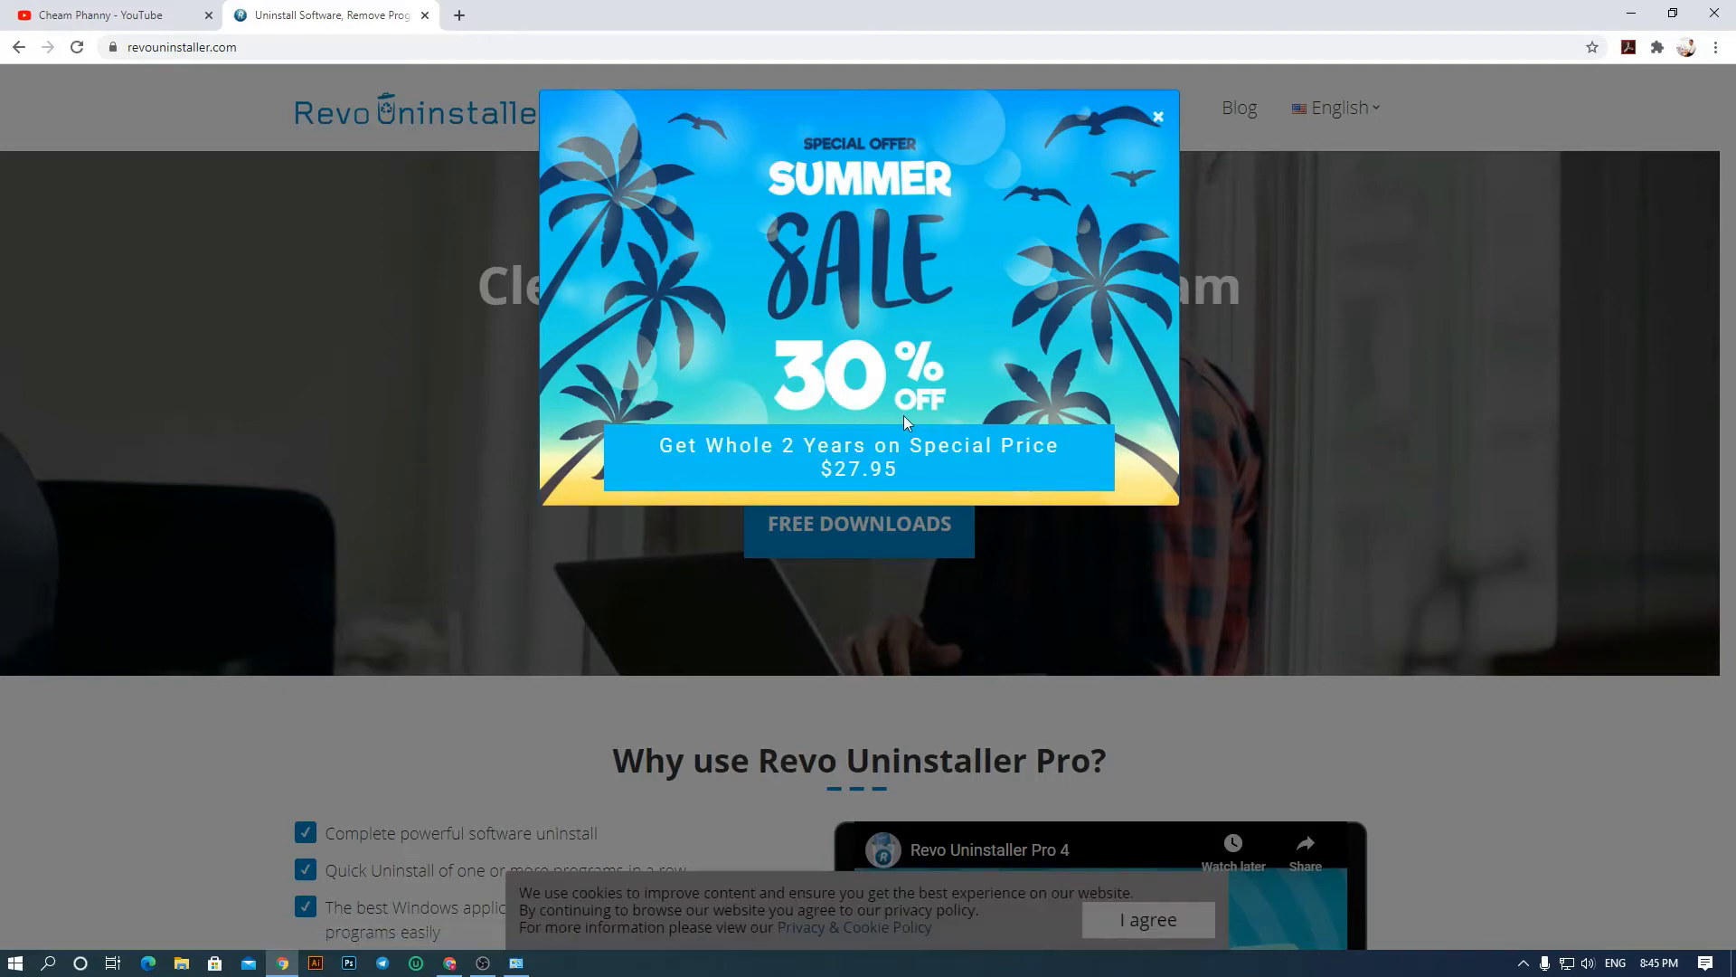
pyautogui.click(1158, 117)
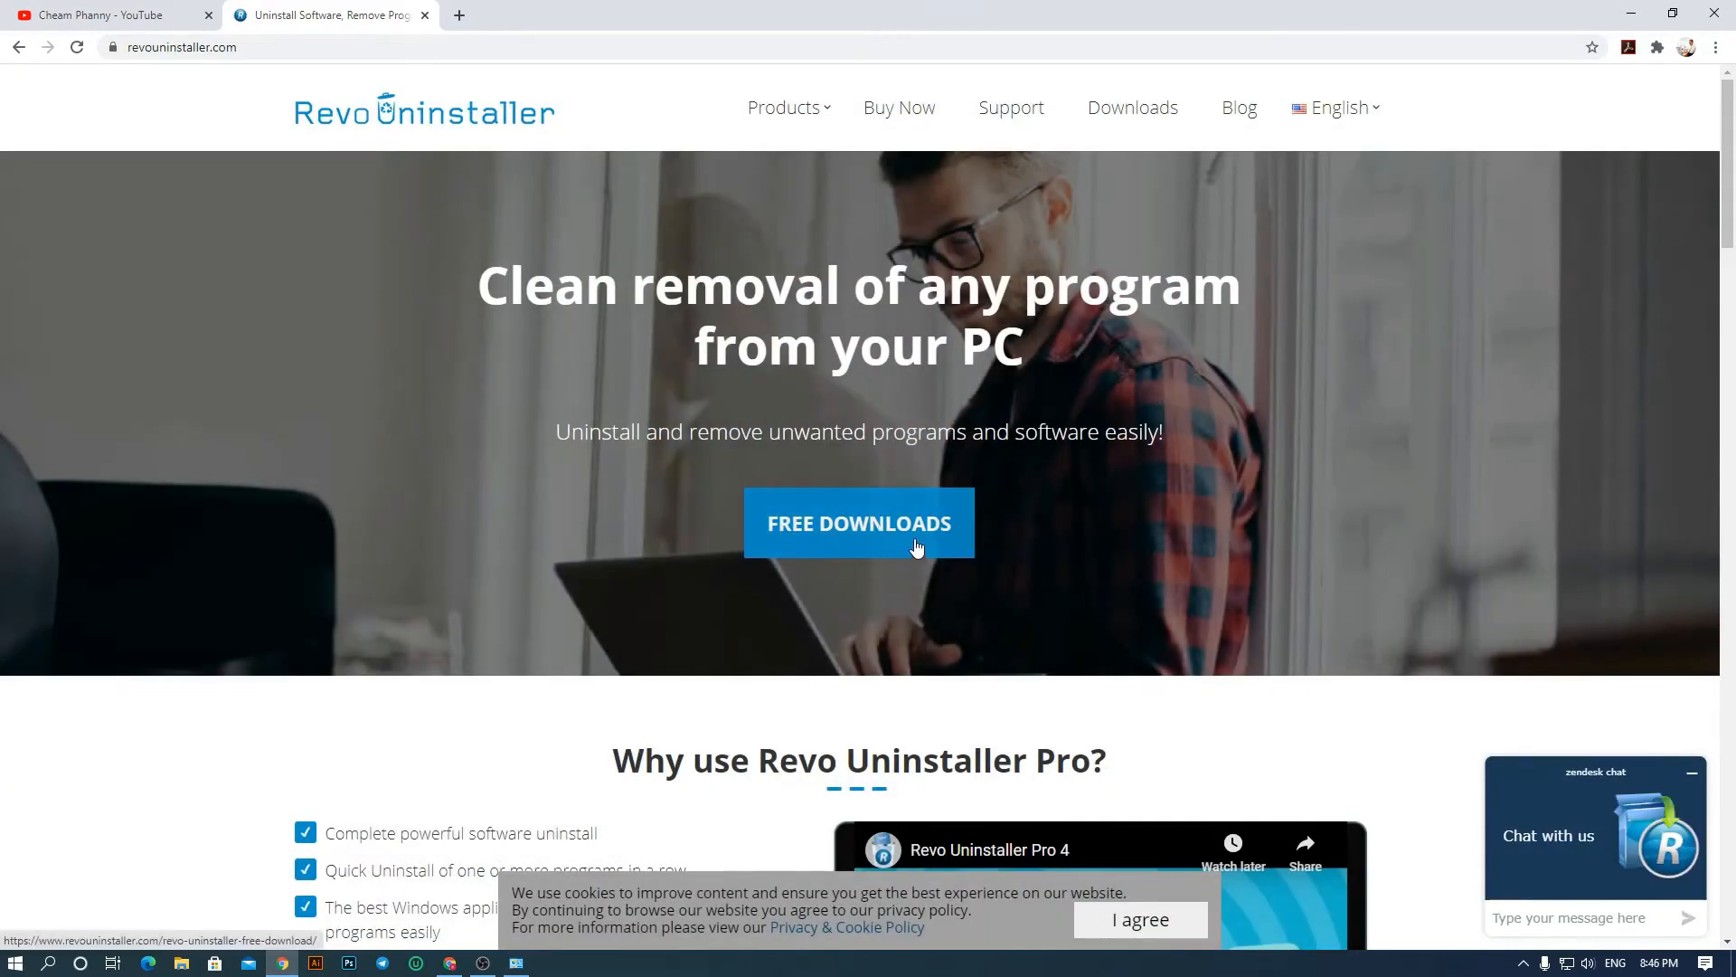
# - Look through the Revo Uninstaller homepage, covering the Pro benefits, main features, mobile version and testimonials
pyautogui.scroll(-1, 915, 547)
pyautogui.scroll(-1, 914, 546)
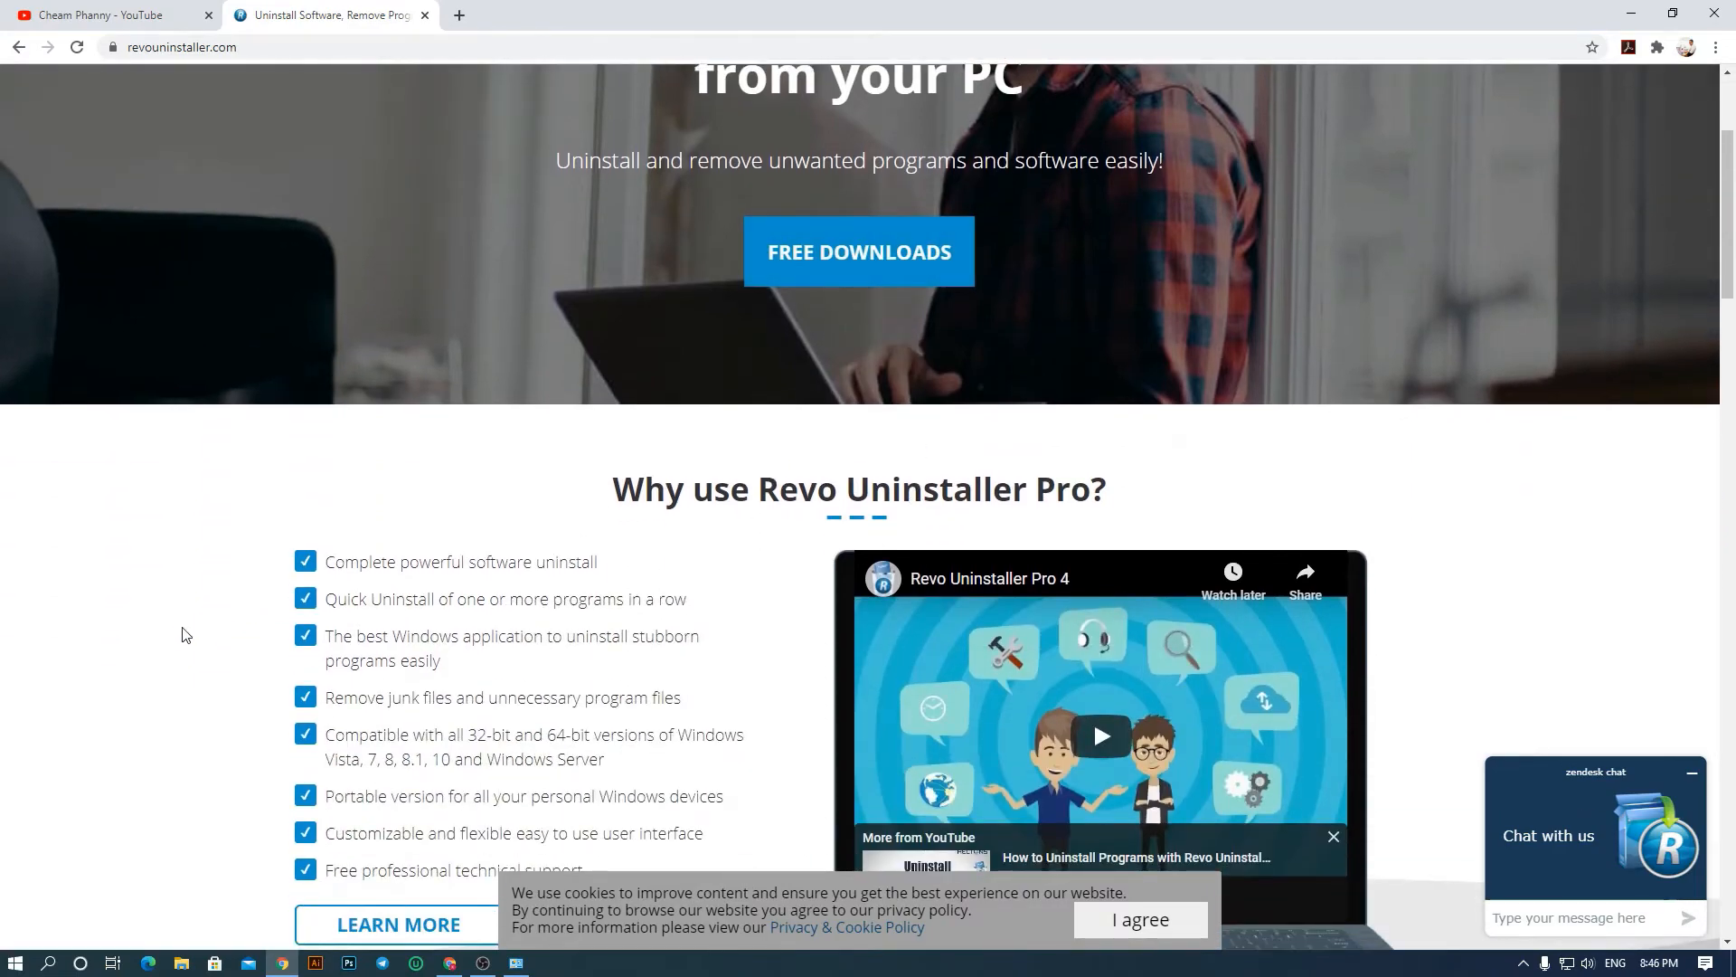
pyautogui.scroll(-3, 182, 633)
pyautogui.scroll(-4, 183, 627)
pyautogui.scroll(9, 183, 628)
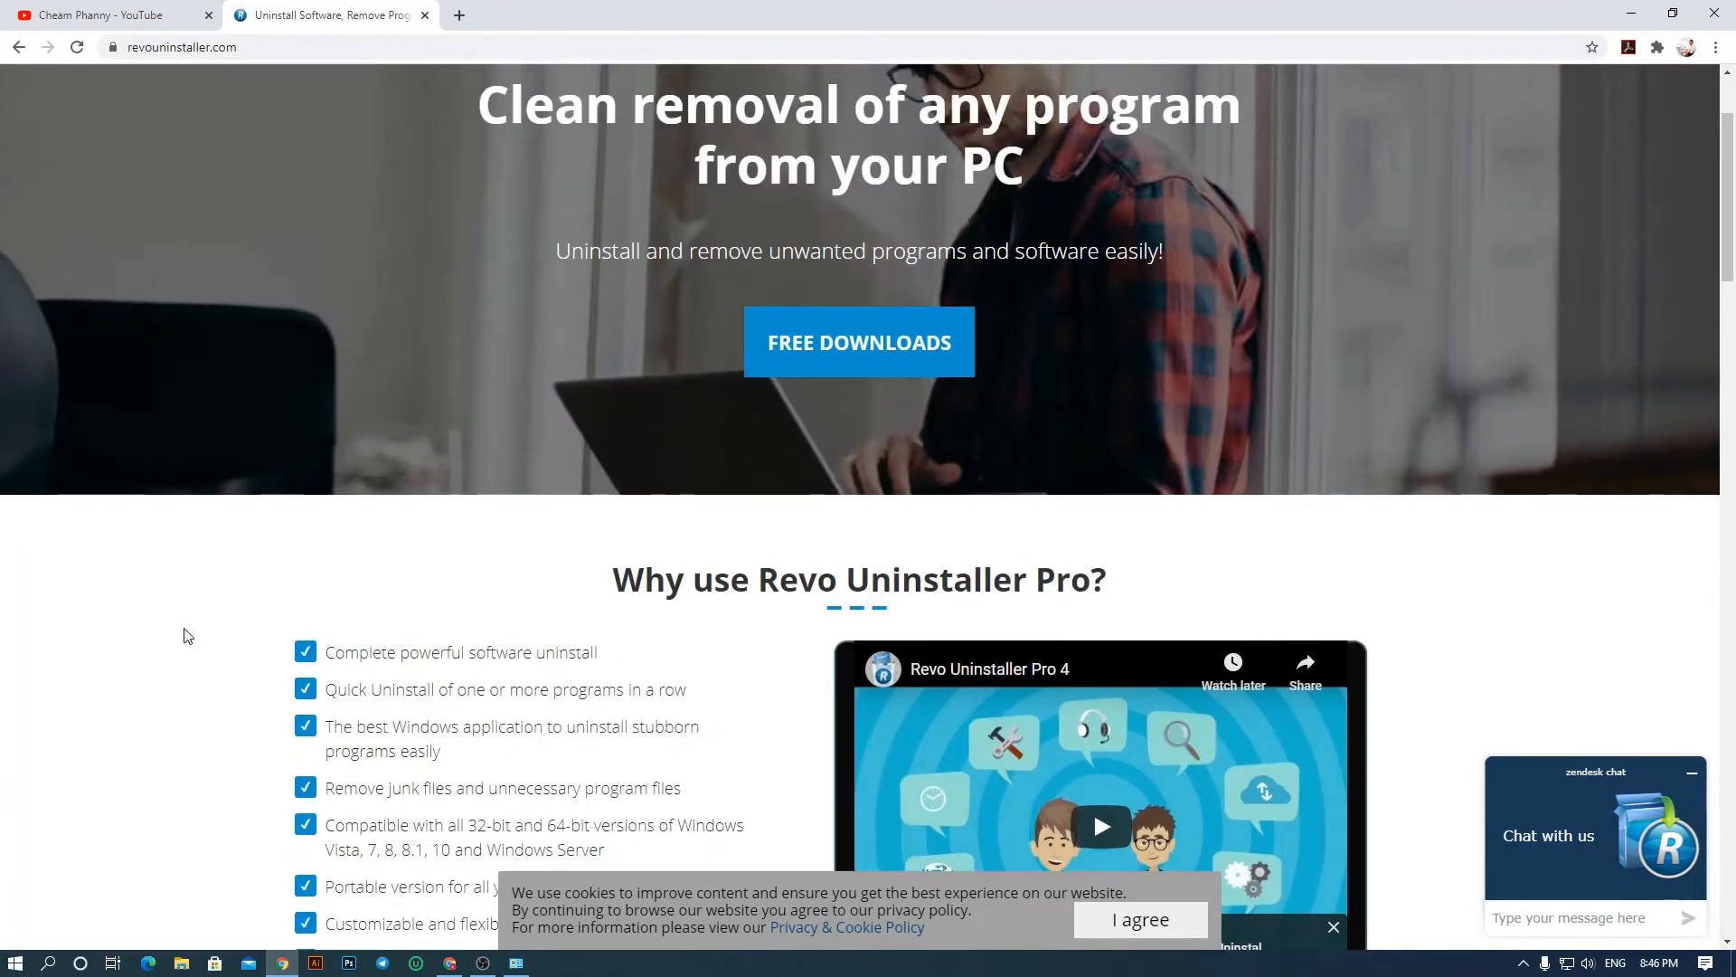
pyautogui.scroll(-15, 184, 632)
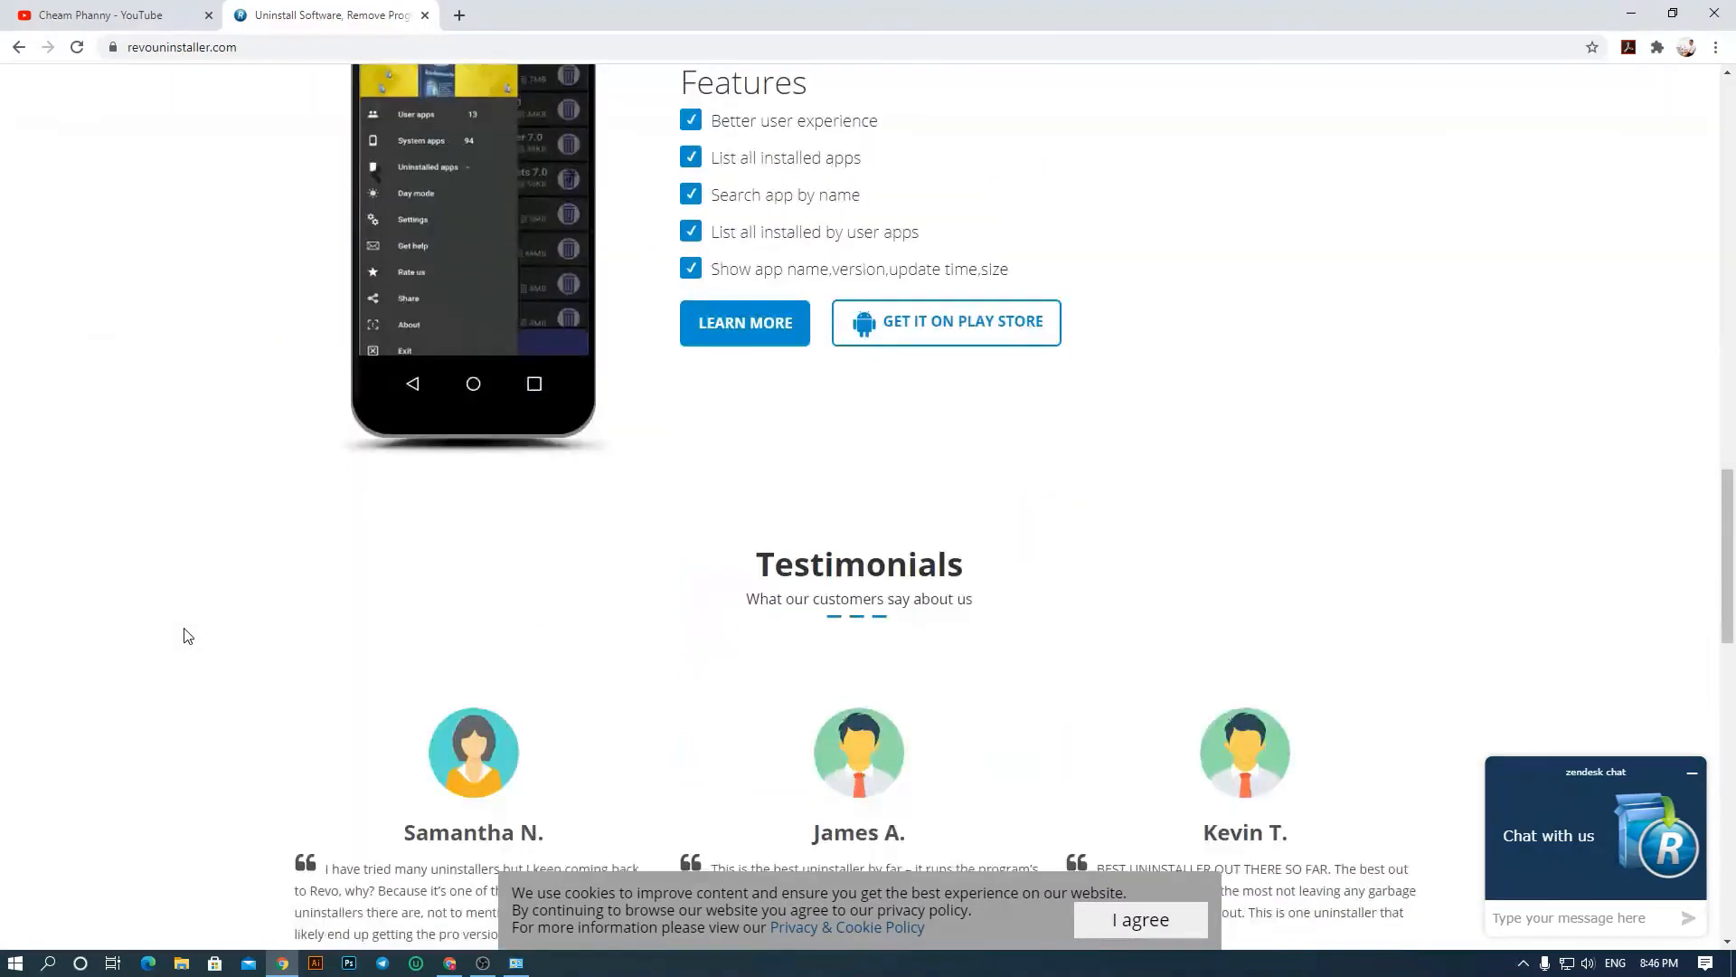
pyautogui.scroll(3, 183, 636)
pyautogui.scroll(-7, 184, 633)
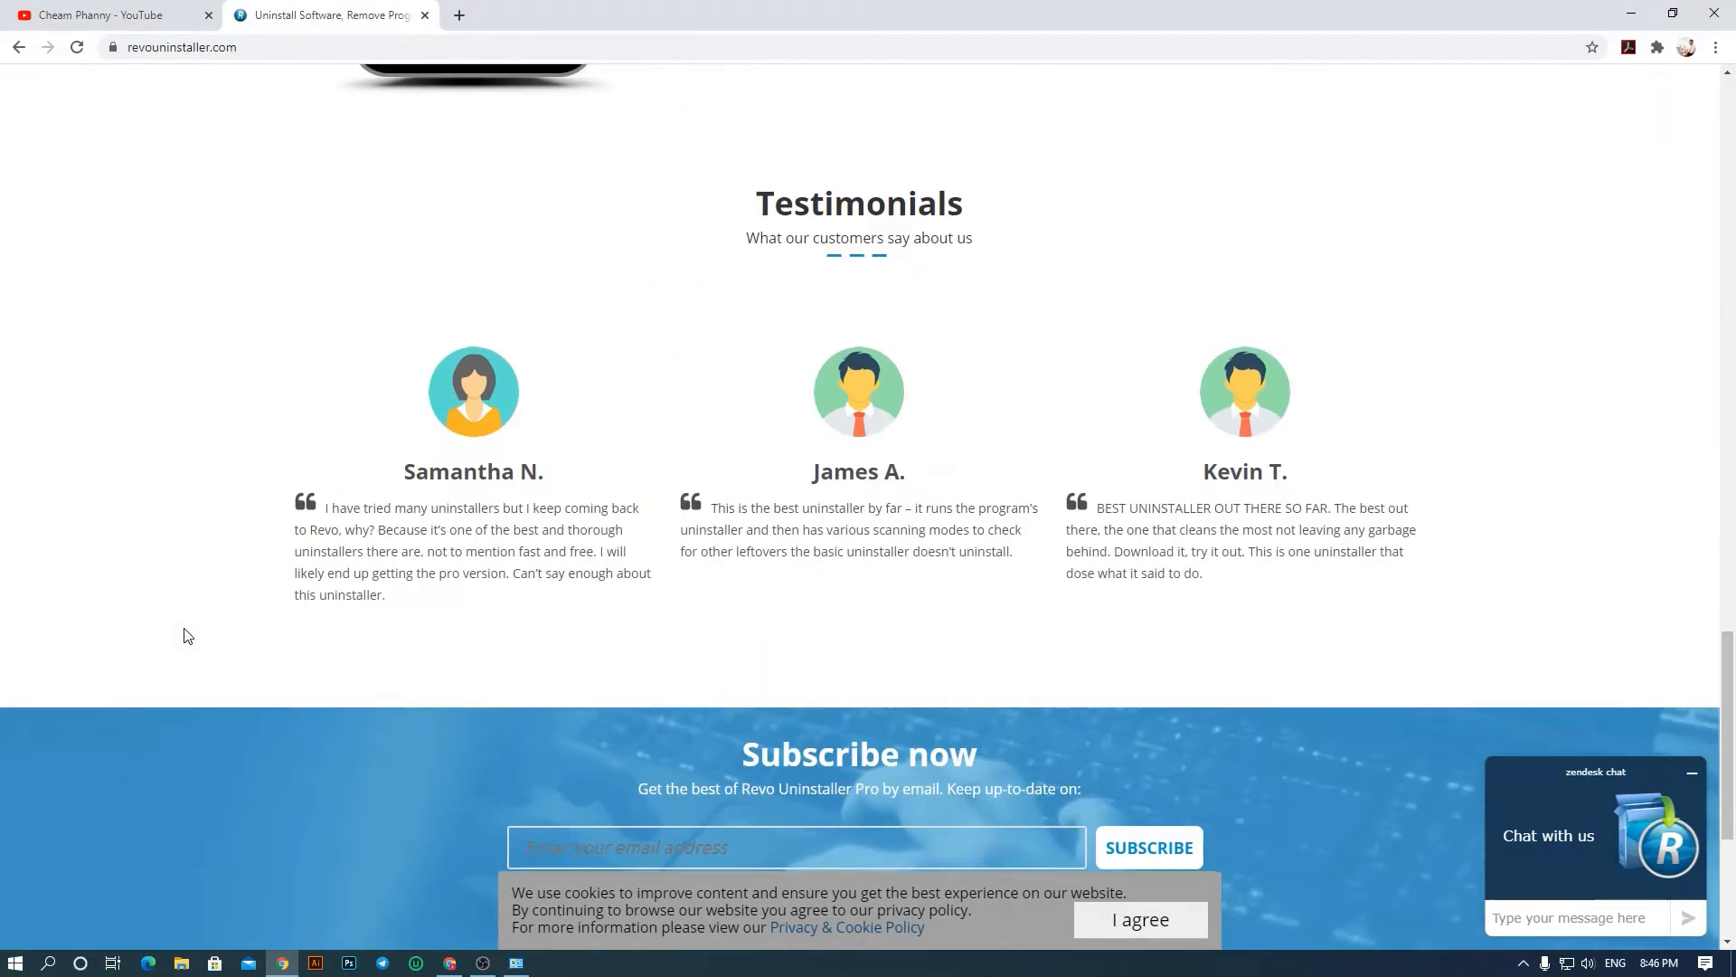
pyautogui.scroll(10, 182, 631)
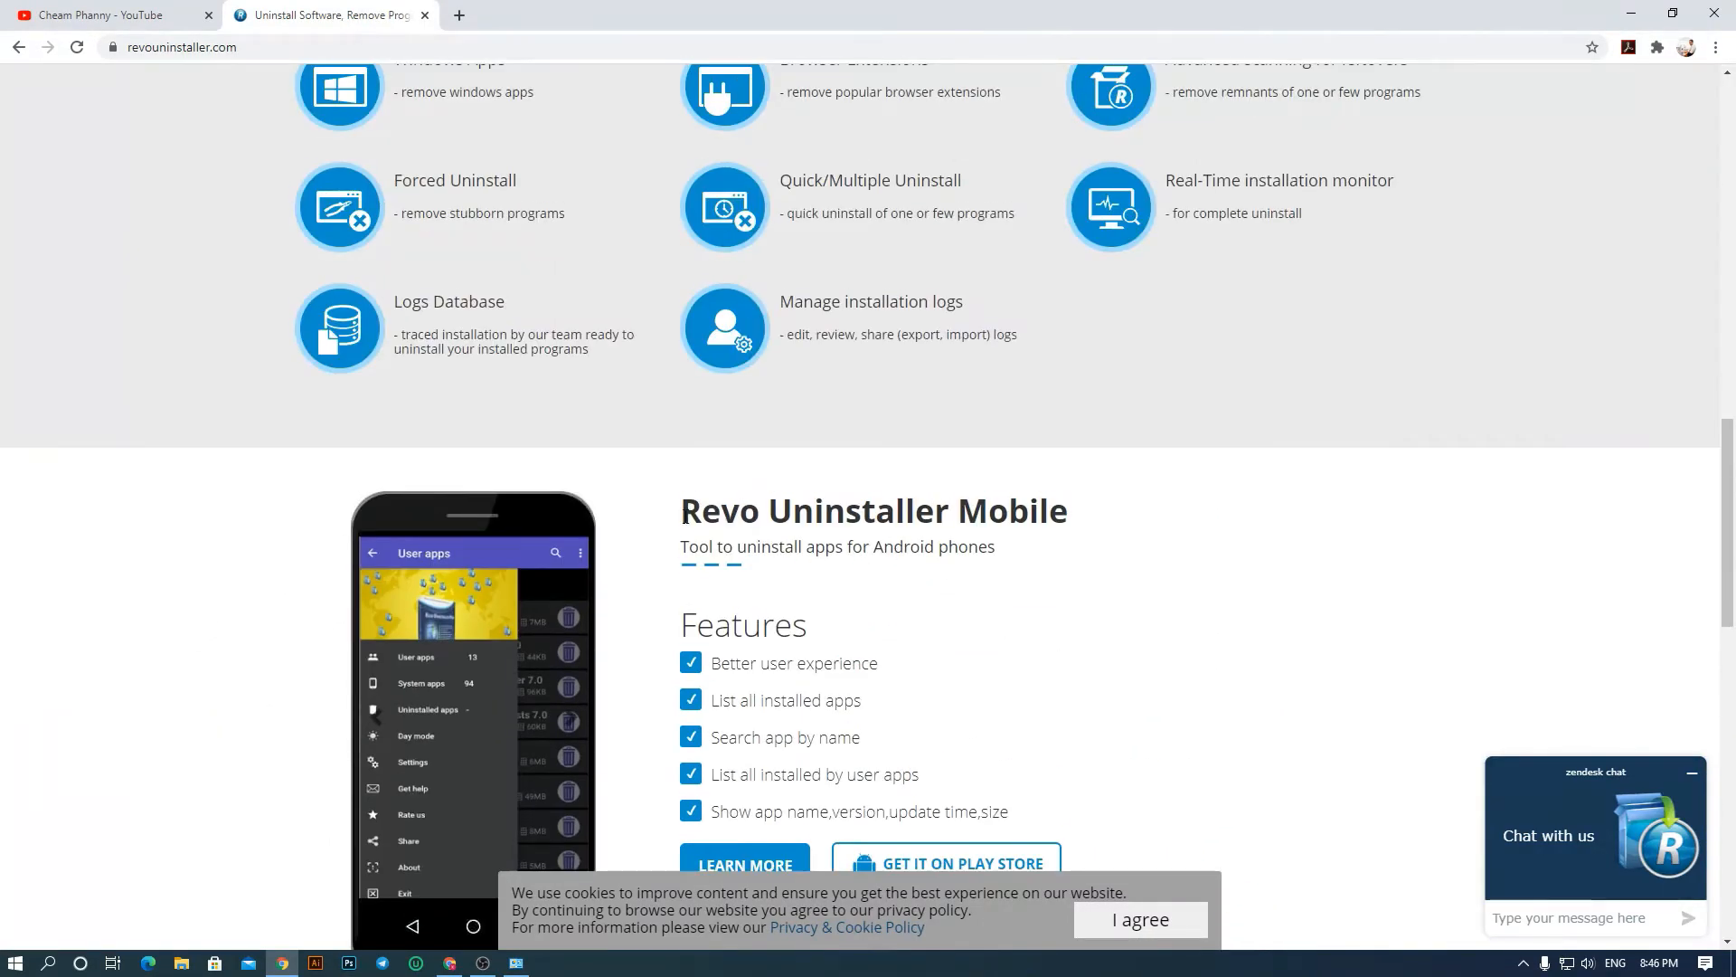
pyautogui.moveTo(680, 511); pyautogui.dragTo(1100, 517)
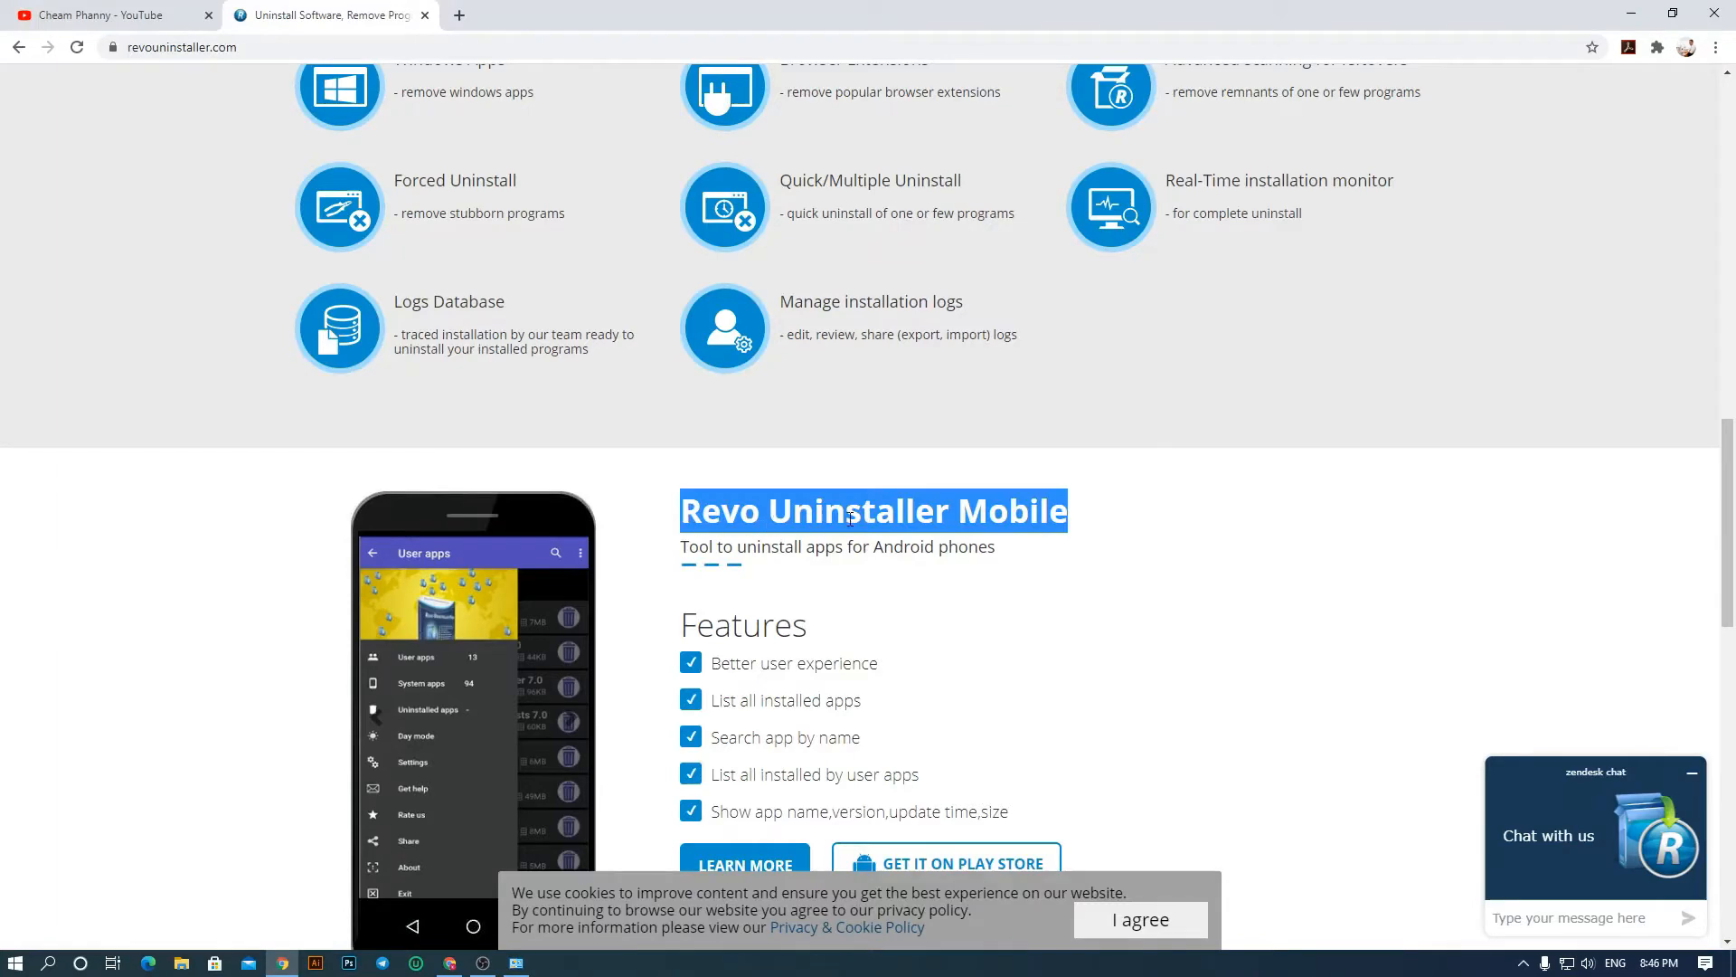
pyautogui.click(1148, 539)
pyautogui.scroll(10, 1121, 540)
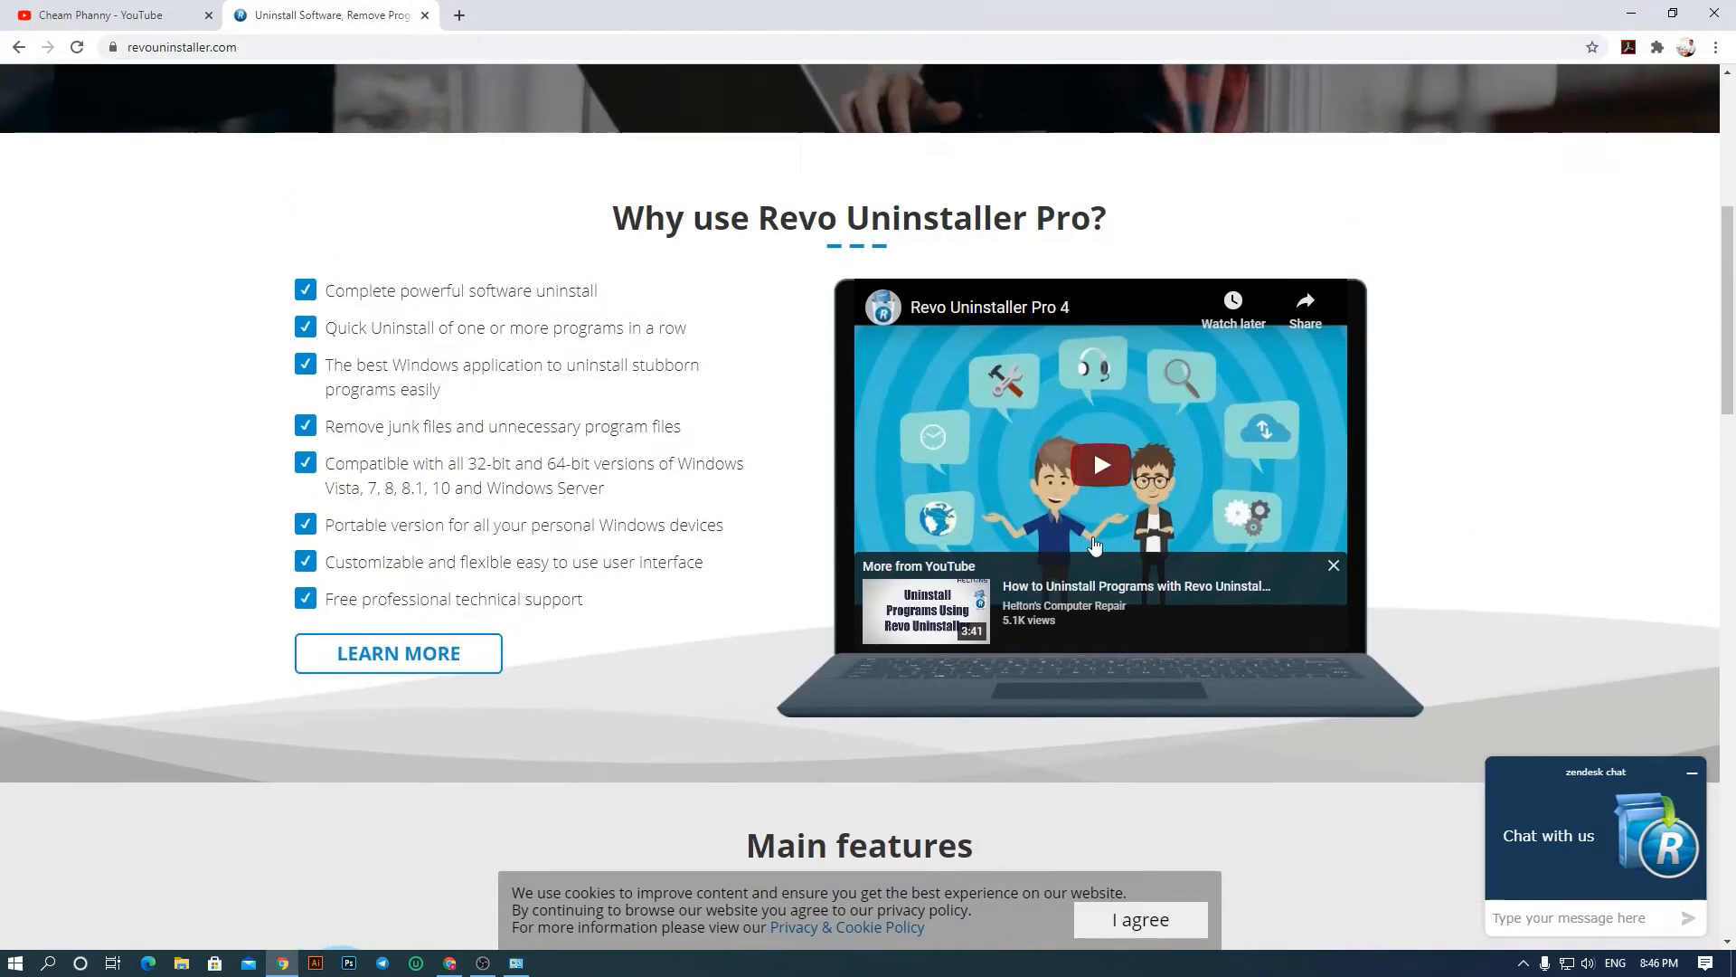
pyautogui.scroll(5, 715, 574)
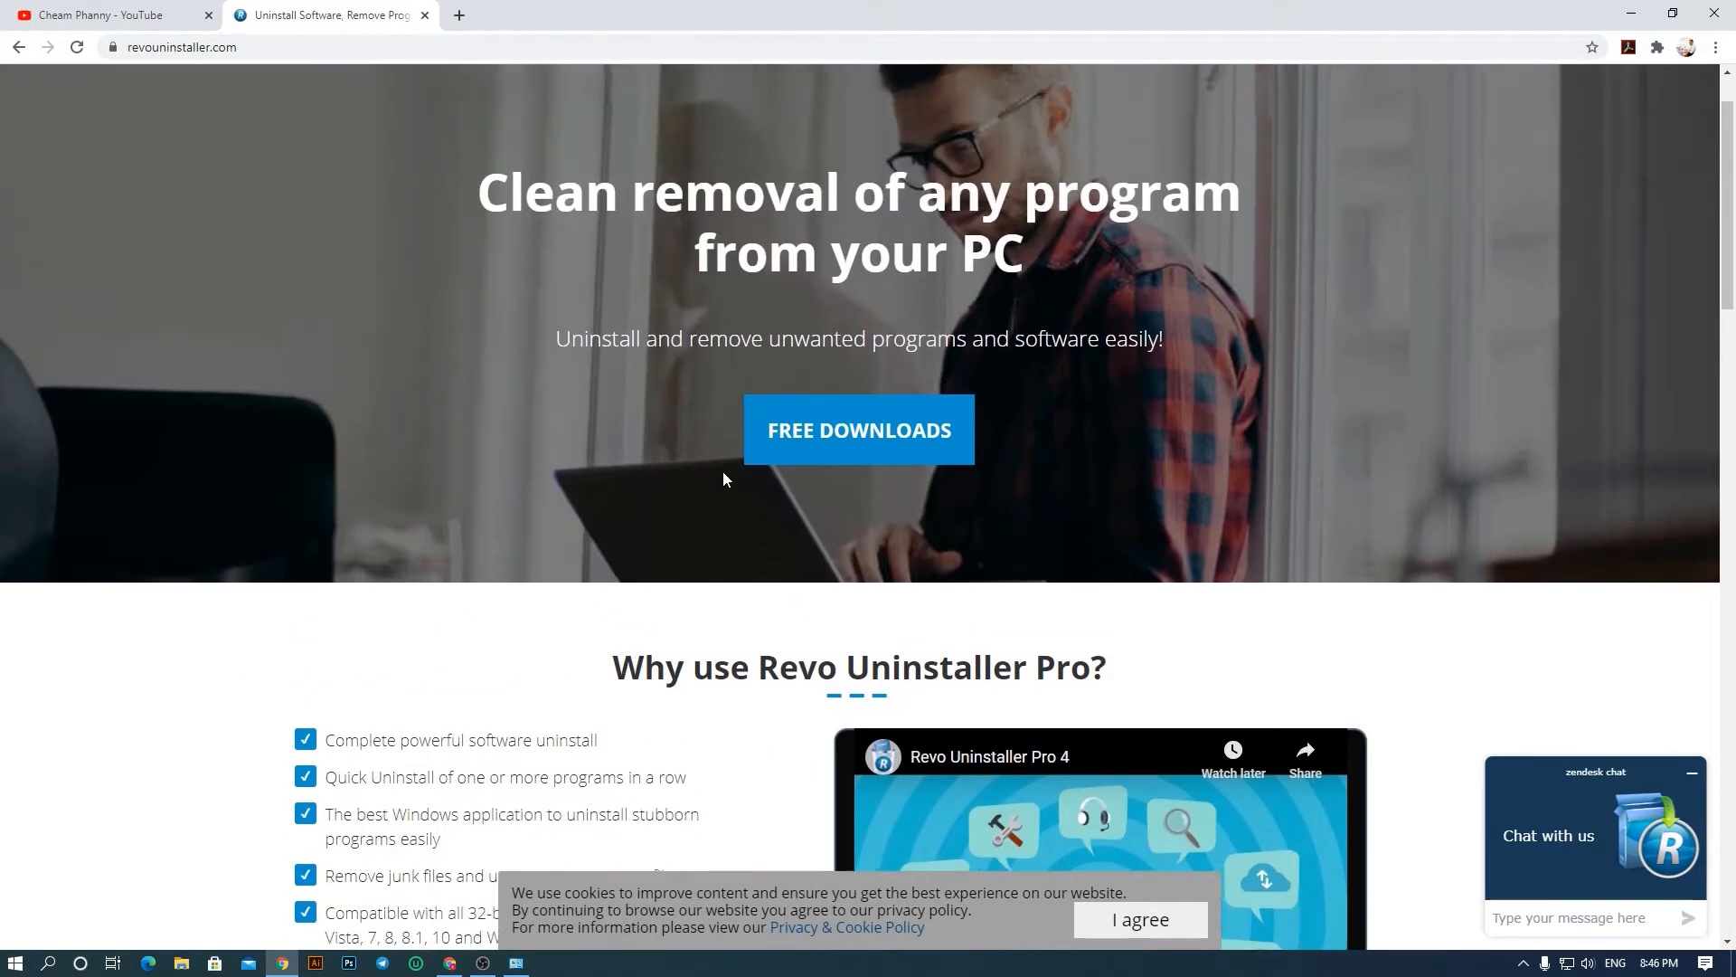
pyautogui.scroll(1, 723, 472)
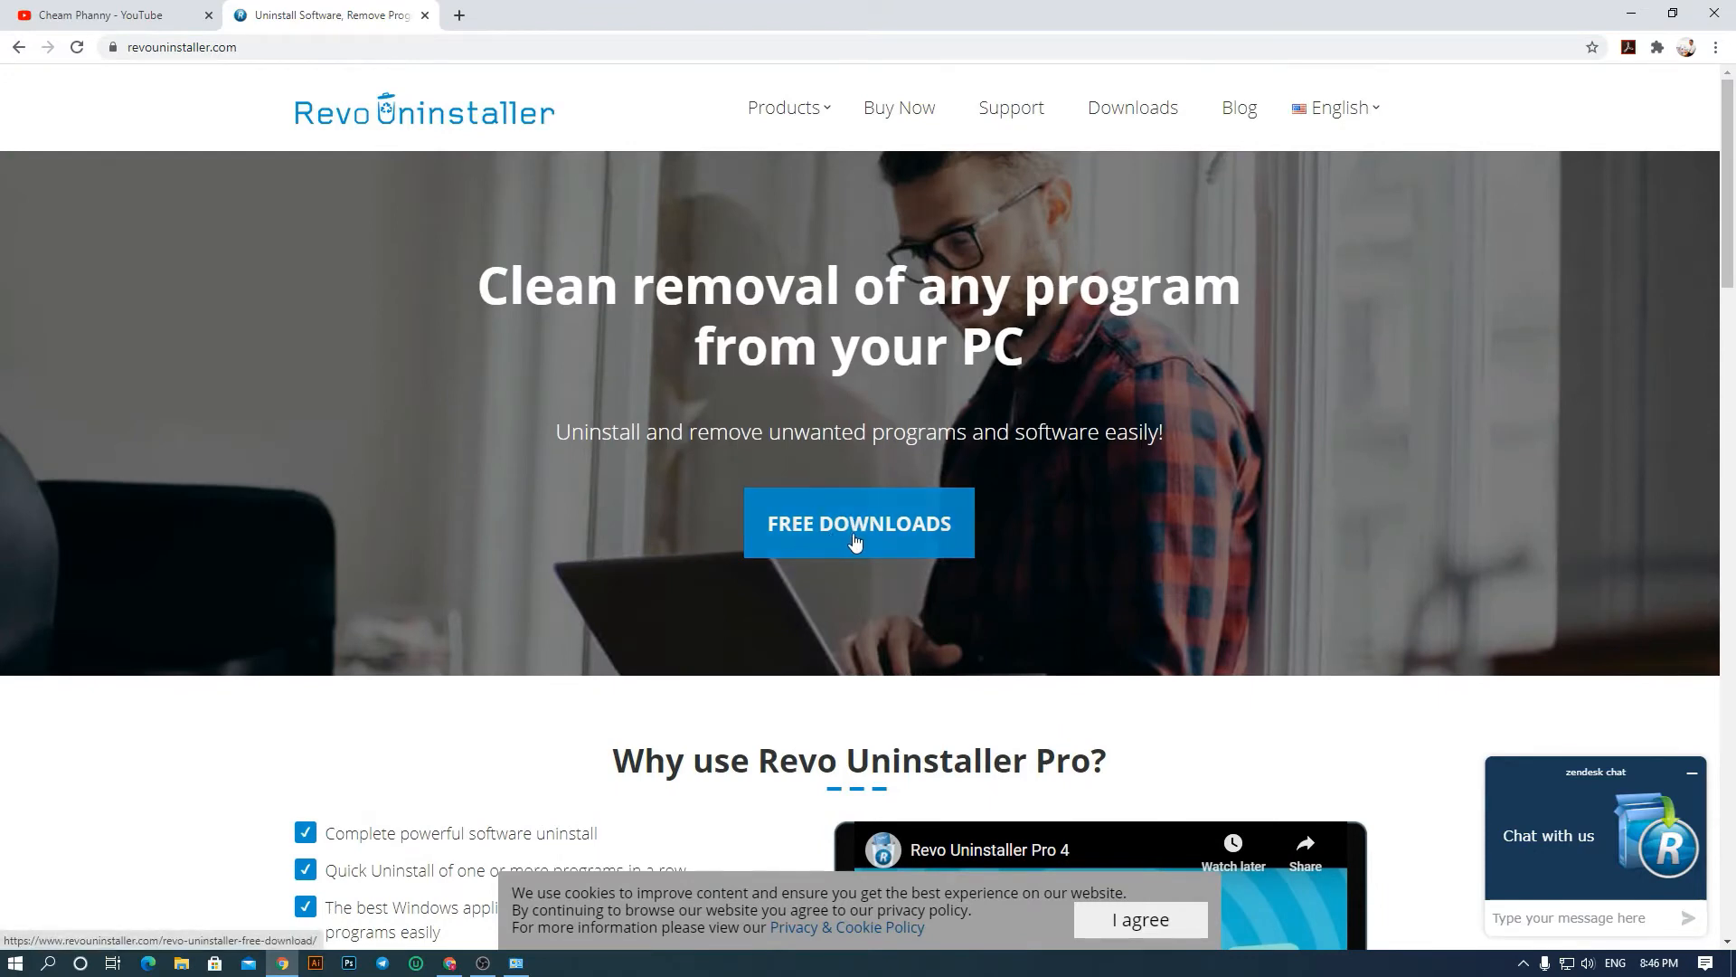
# - Open the website's free downloads page and accept the cookie notice
pyautogui.click(860, 534)
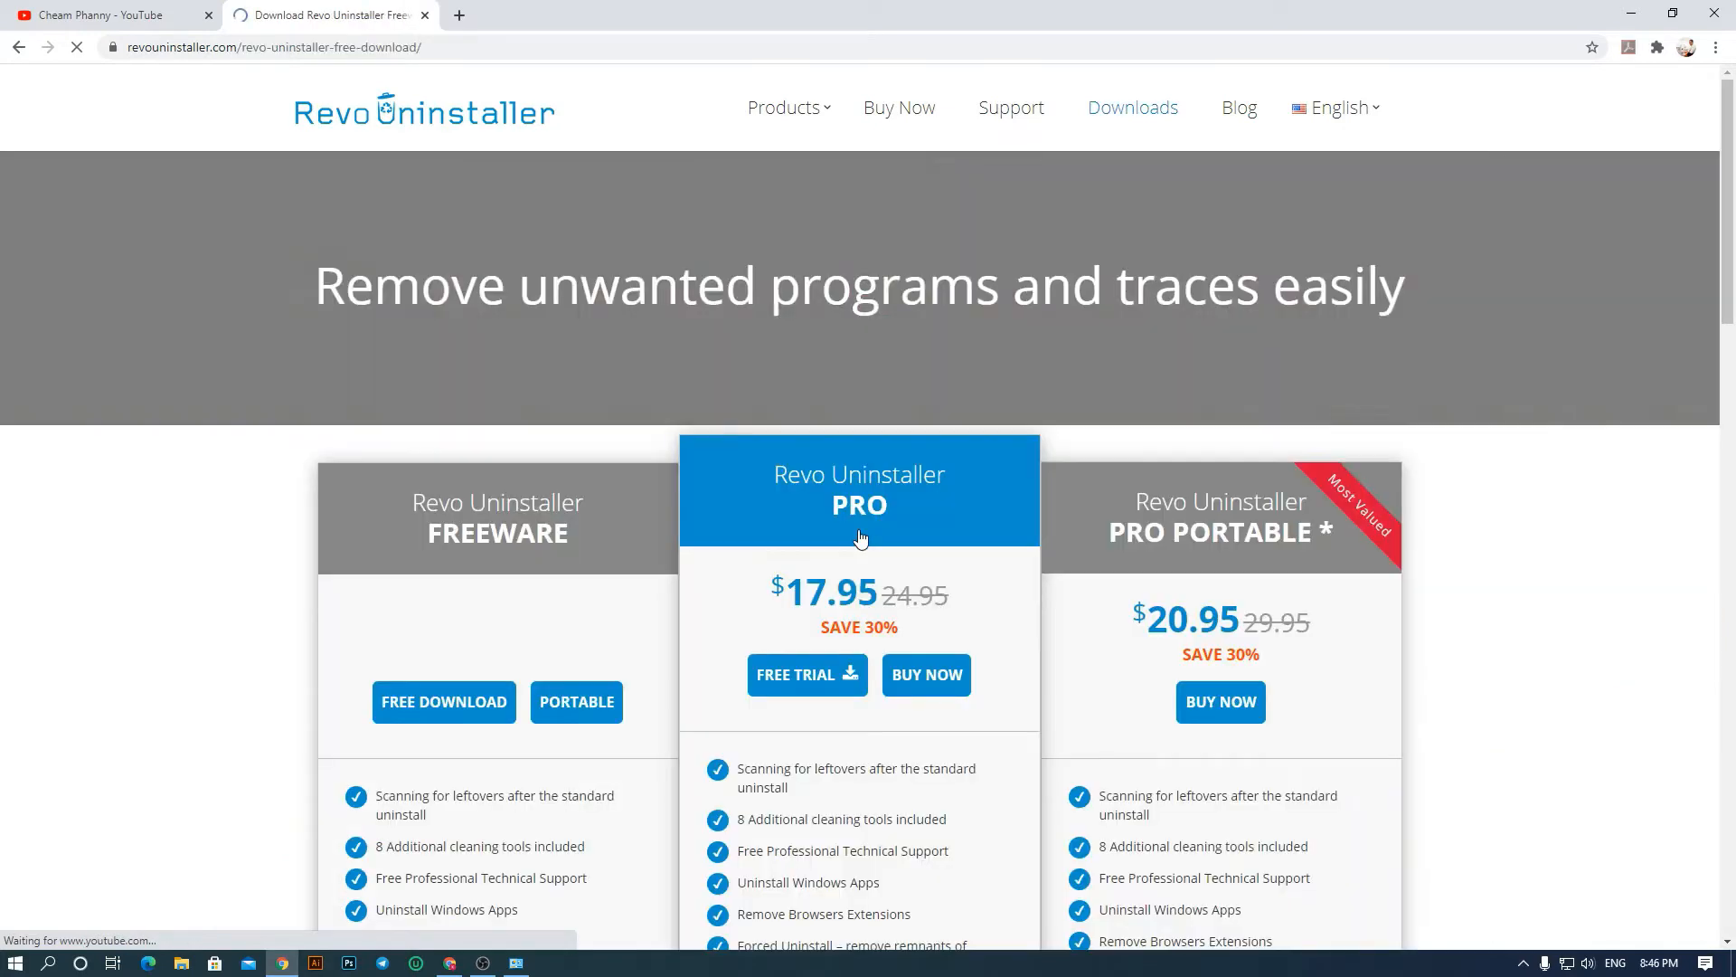
pyautogui.scroll(-2, 181, 580)
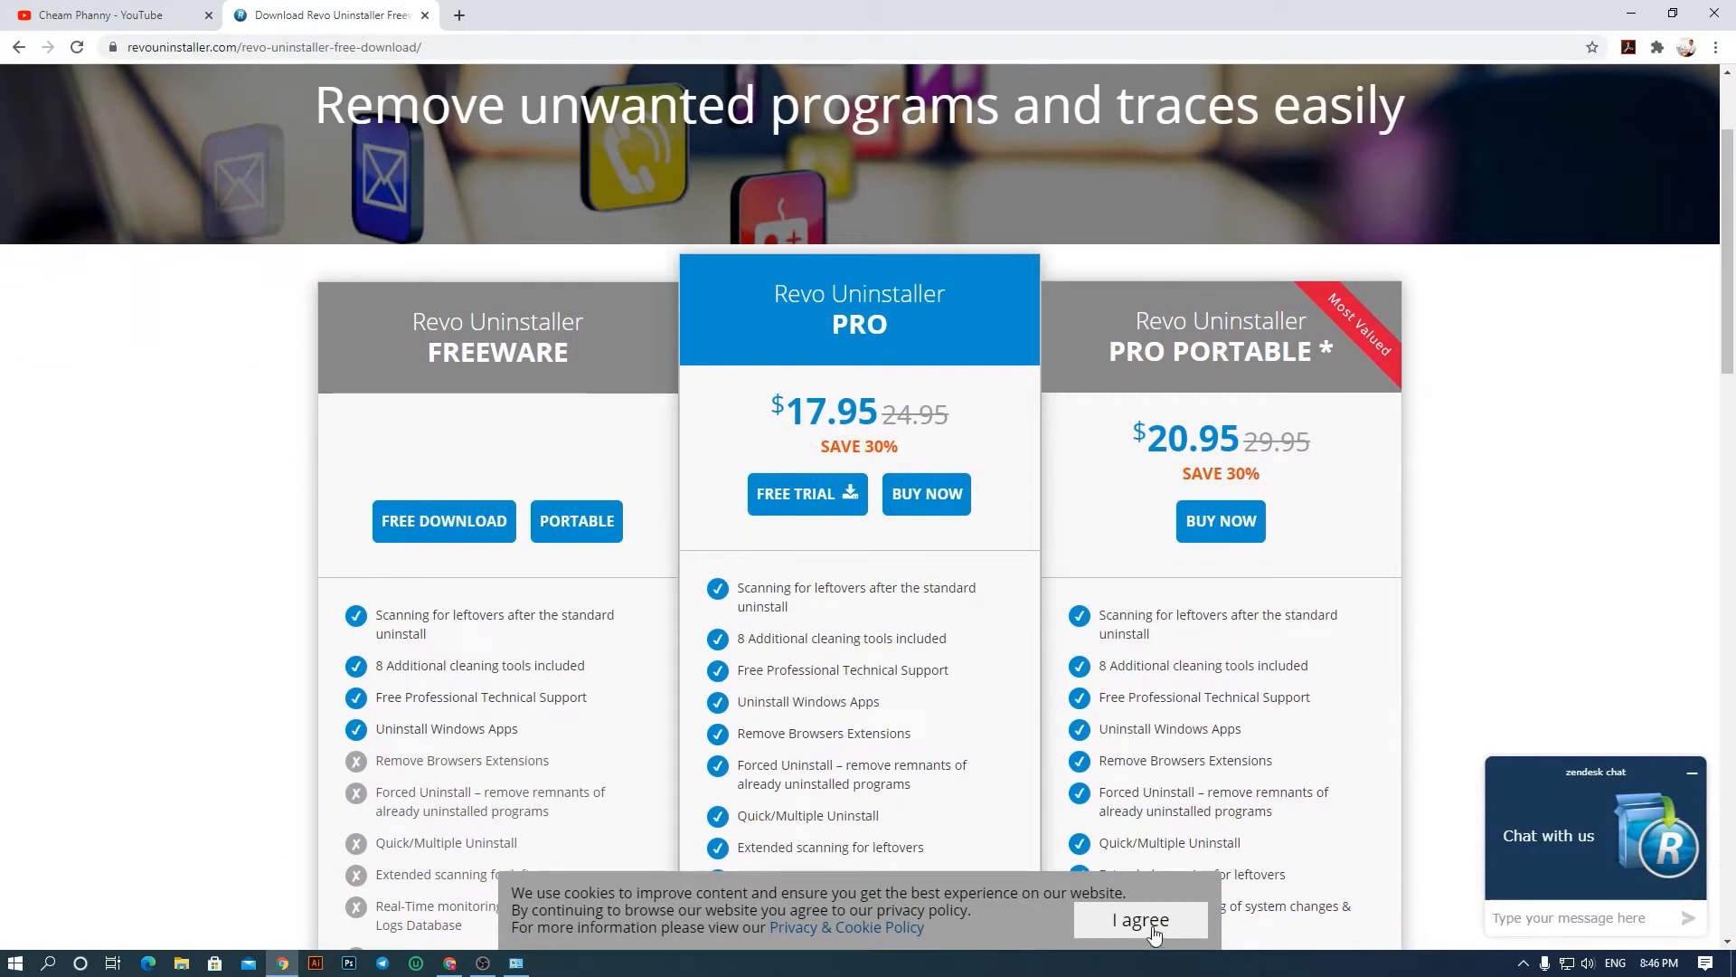
pyautogui.click(1119, 930)
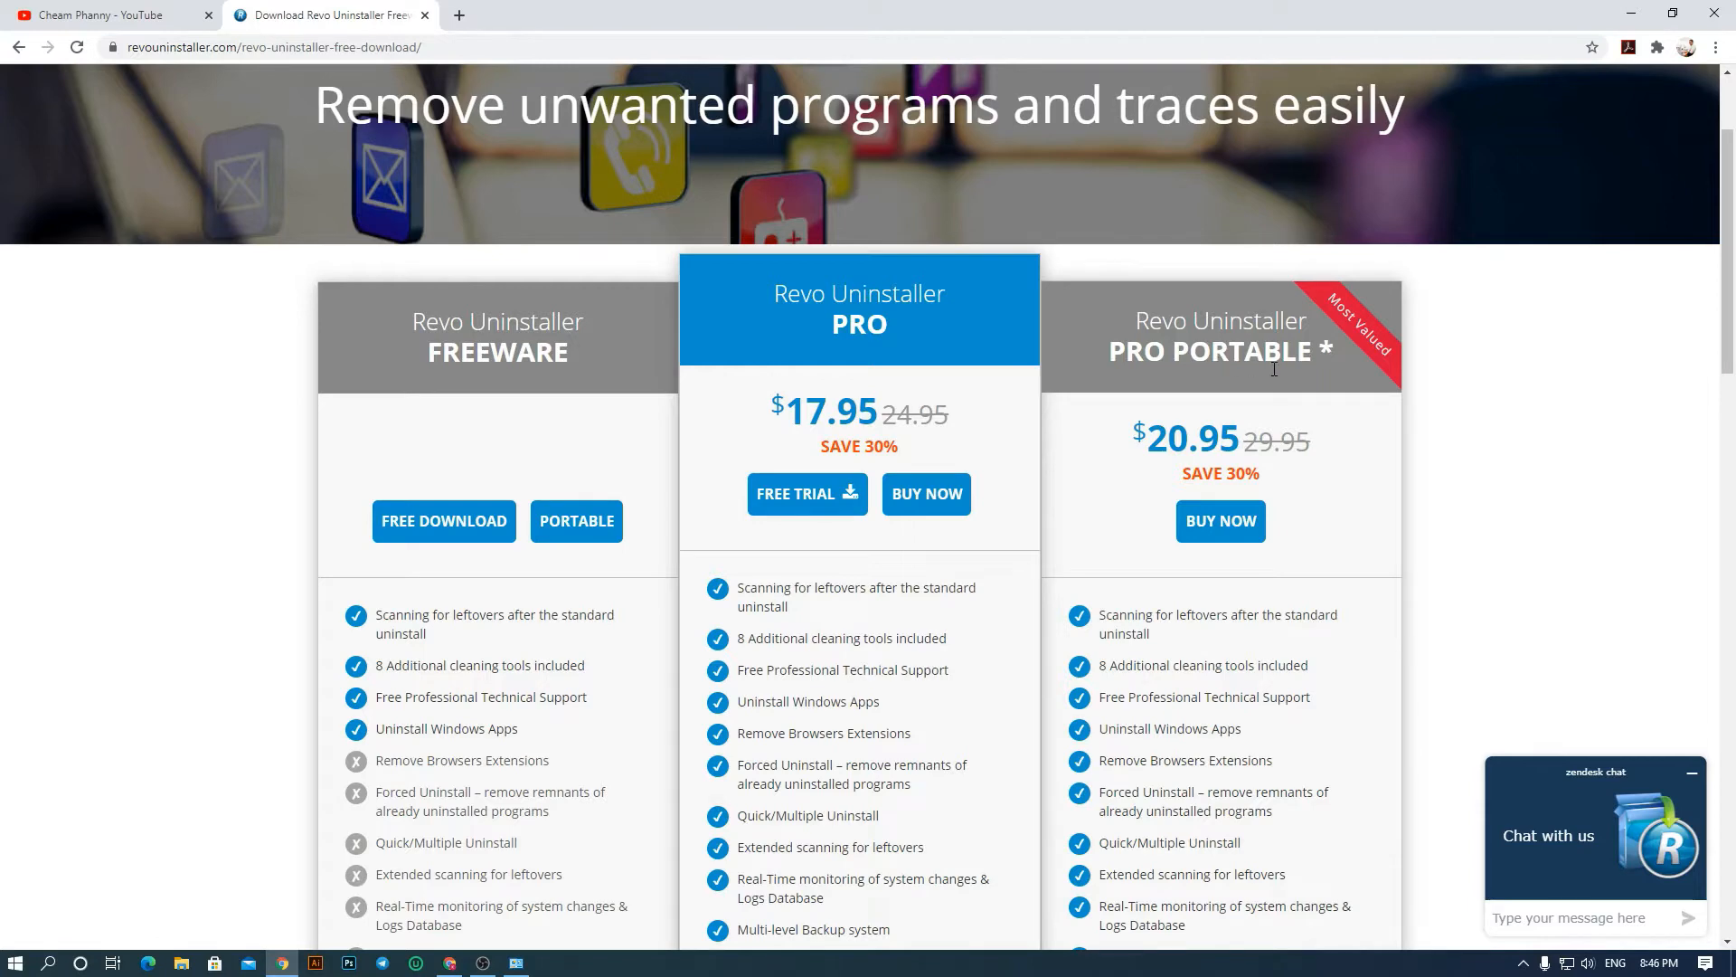
# - Compare the prices and feature lists of the Freeware, Pro and Pro Portable editions, including the Setup versus Portable explanation
pyautogui.scroll(-7, 1327, 368)
pyautogui.scroll(6, 1327, 369)
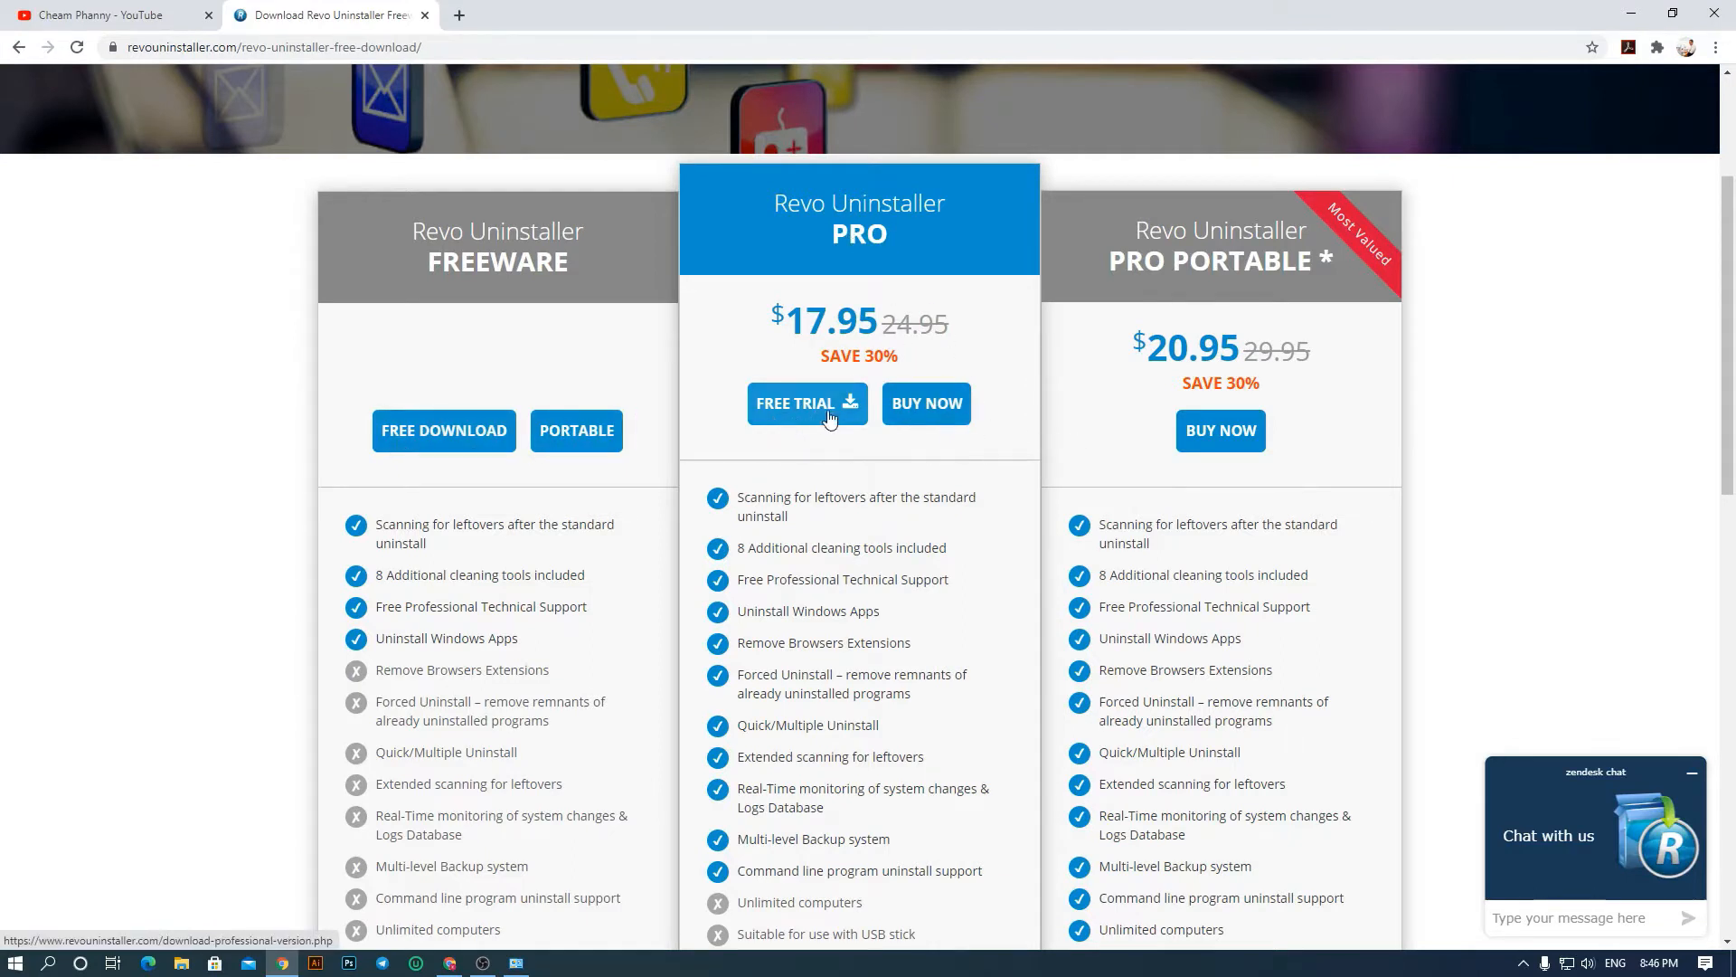
pyautogui.scroll(-3, 829, 416)
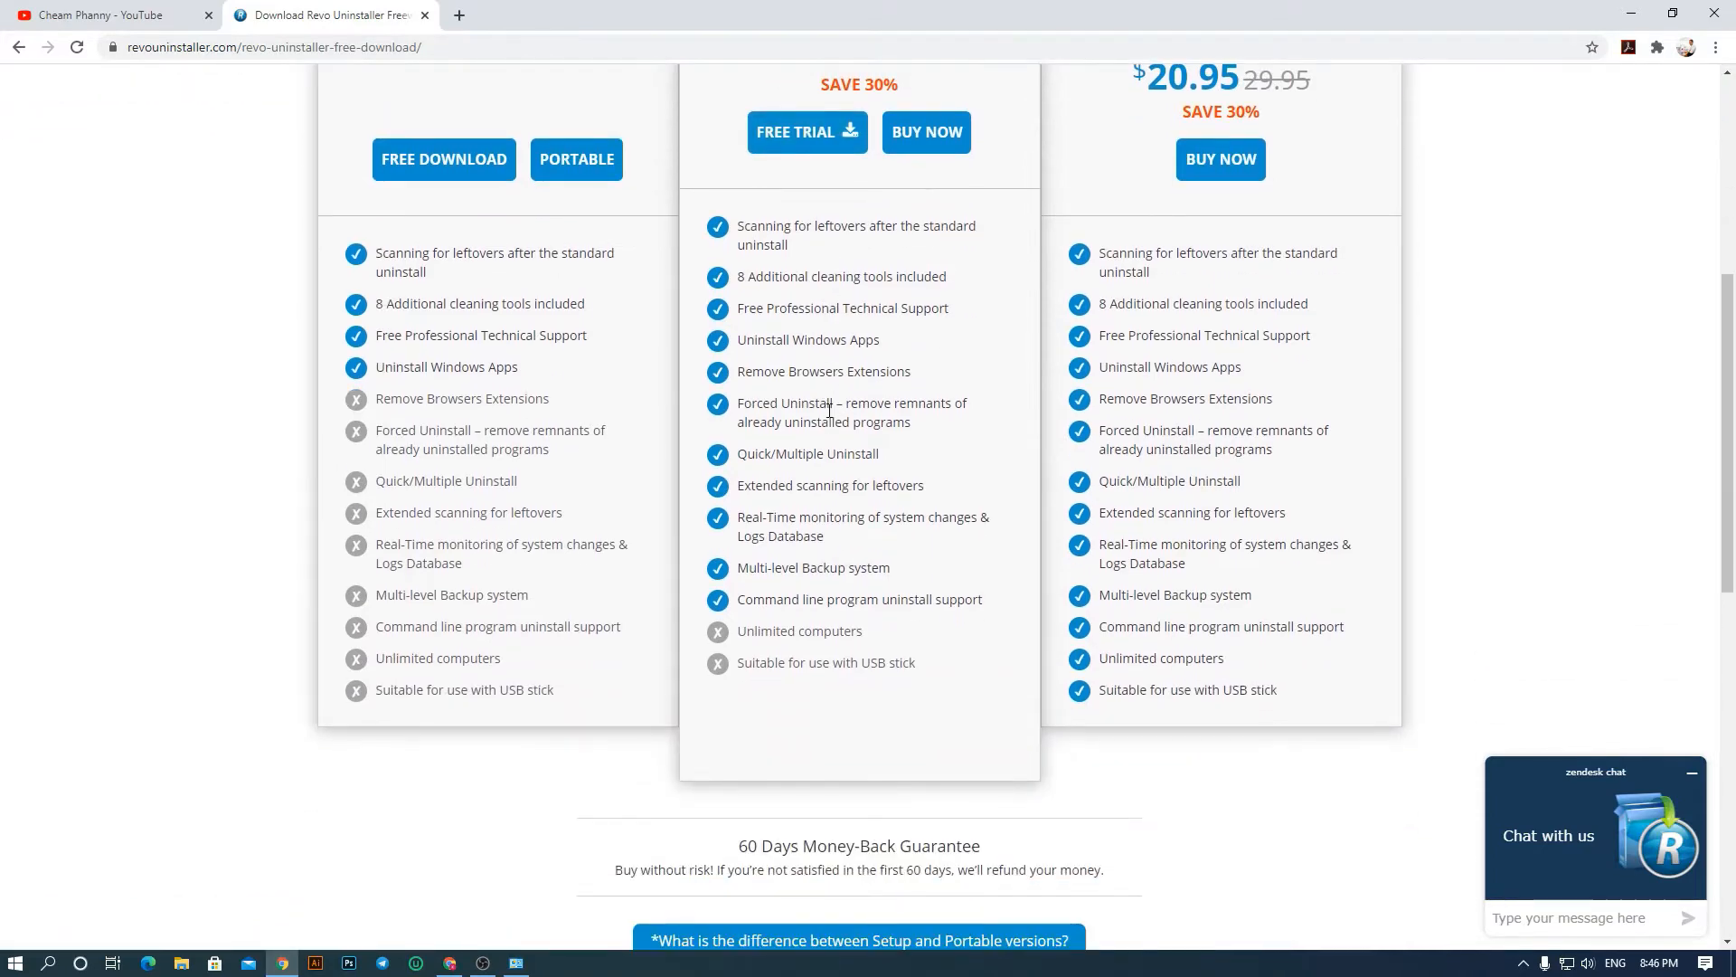
pyautogui.scroll(-1, 829, 411)
pyautogui.scroll(-4, 829, 411)
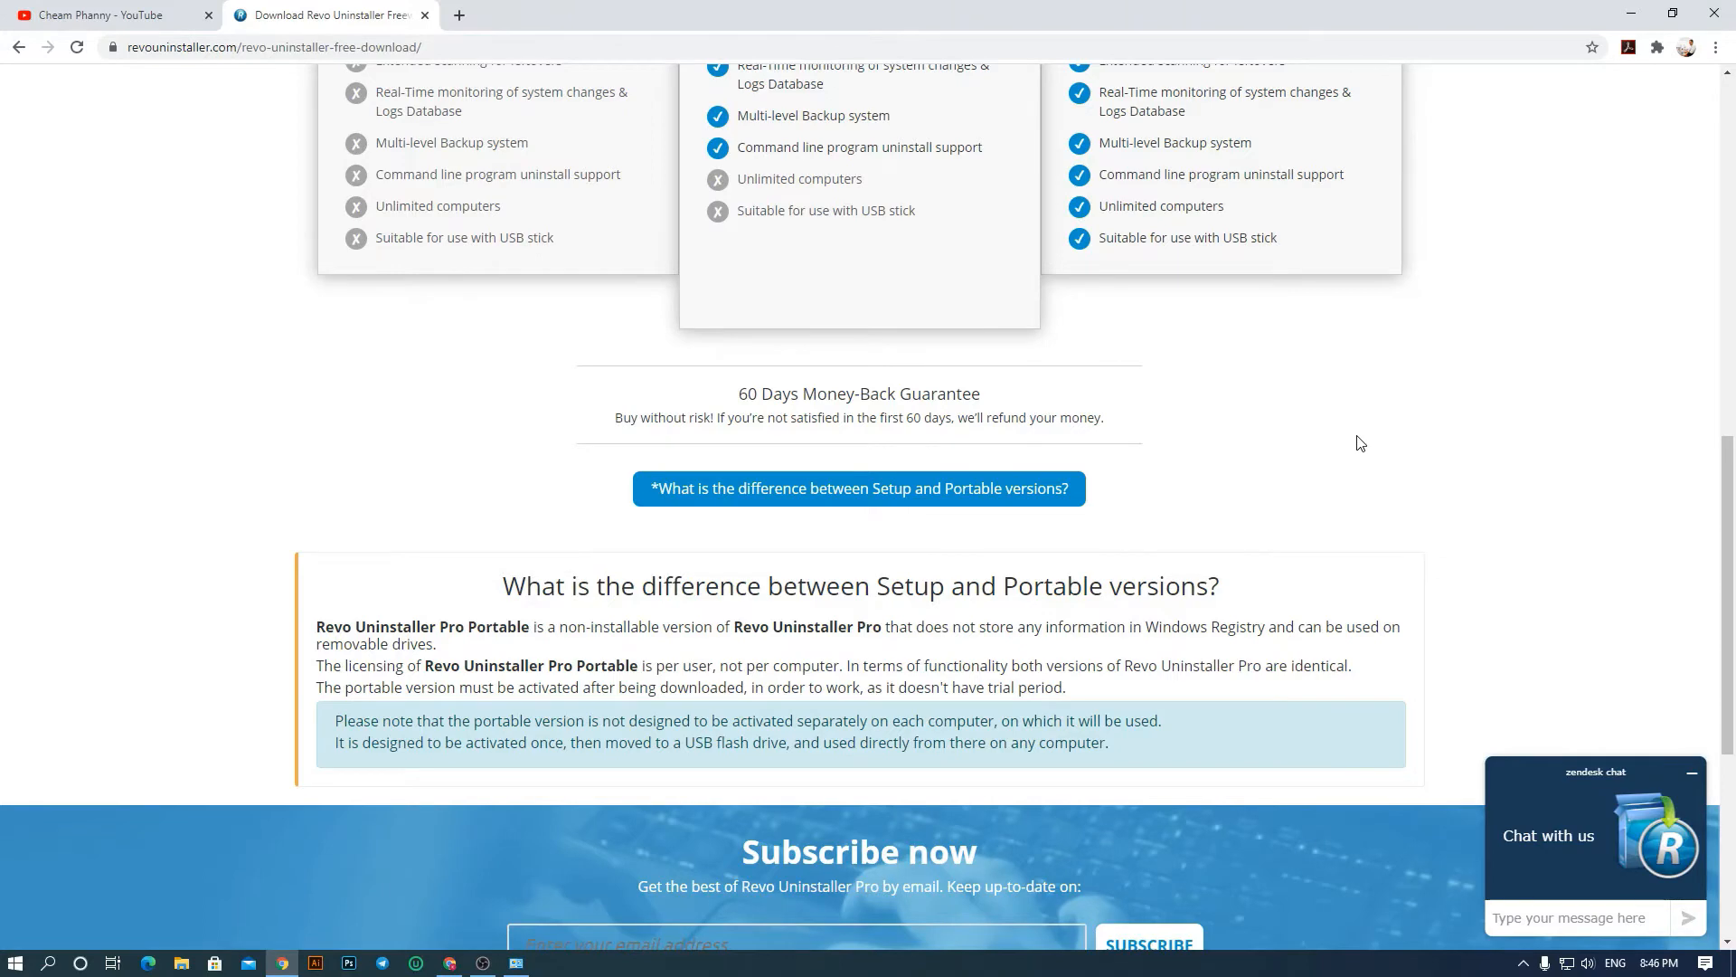
pyautogui.scroll(5, 1356, 441)
pyautogui.scroll(3, 1332, 371)
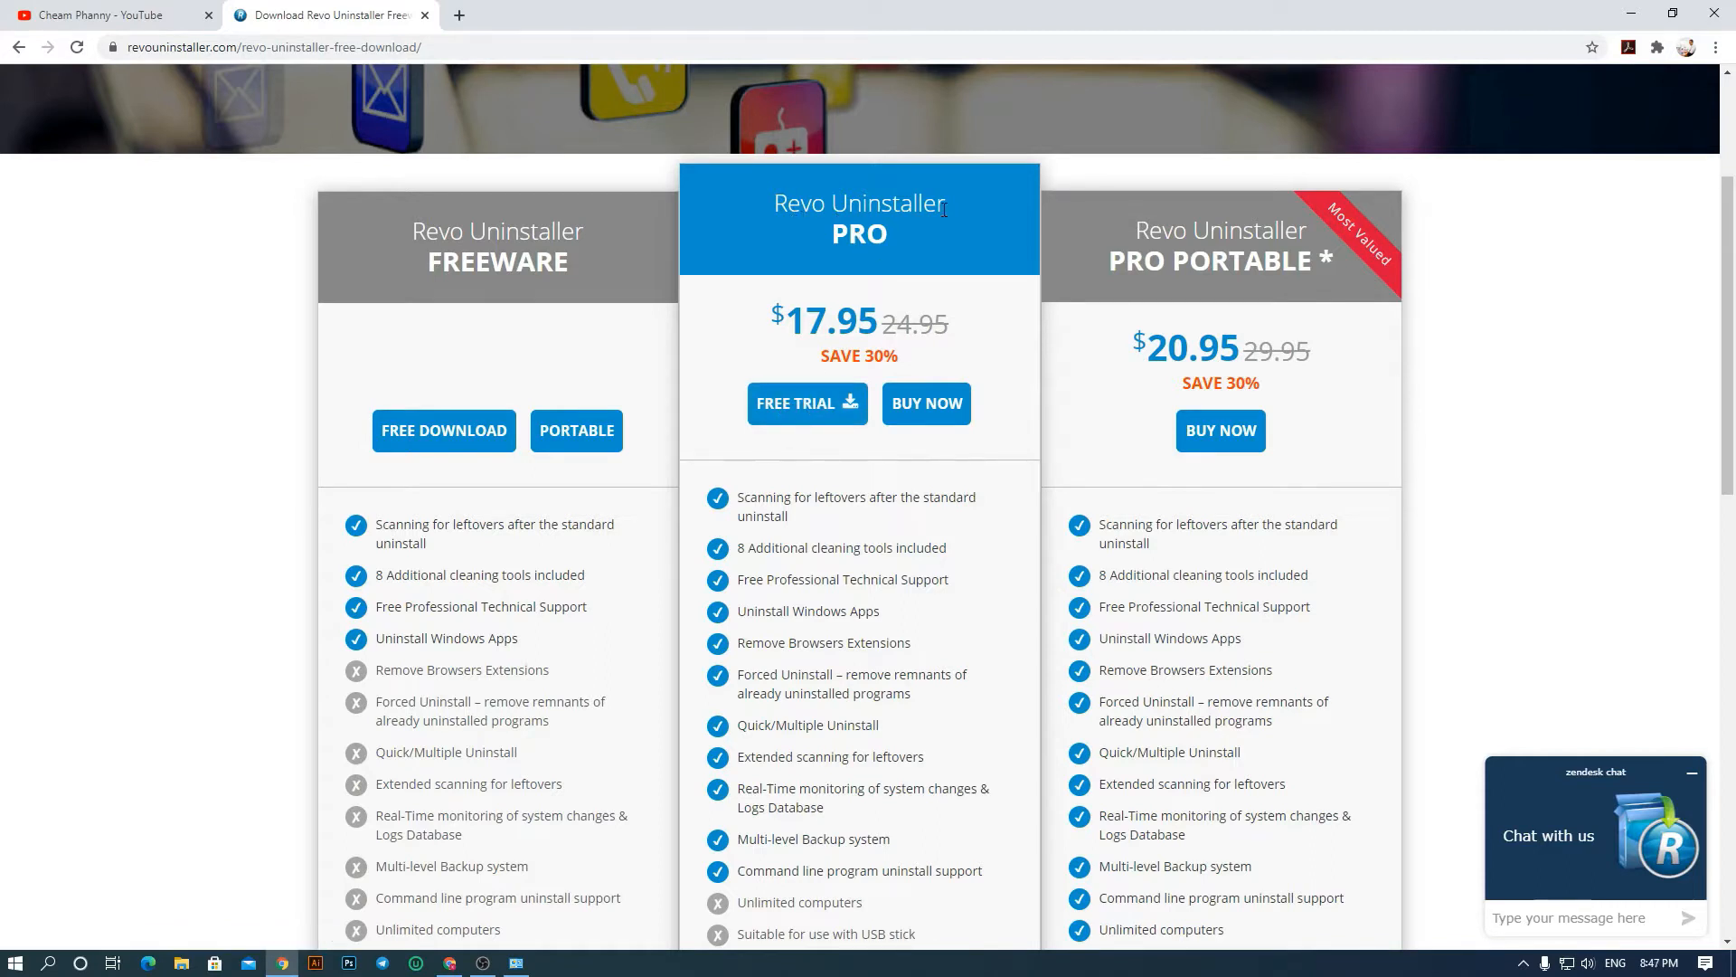
# - Download the free trial of Revo Uninstaller Pro
pyautogui.click(807, 417)
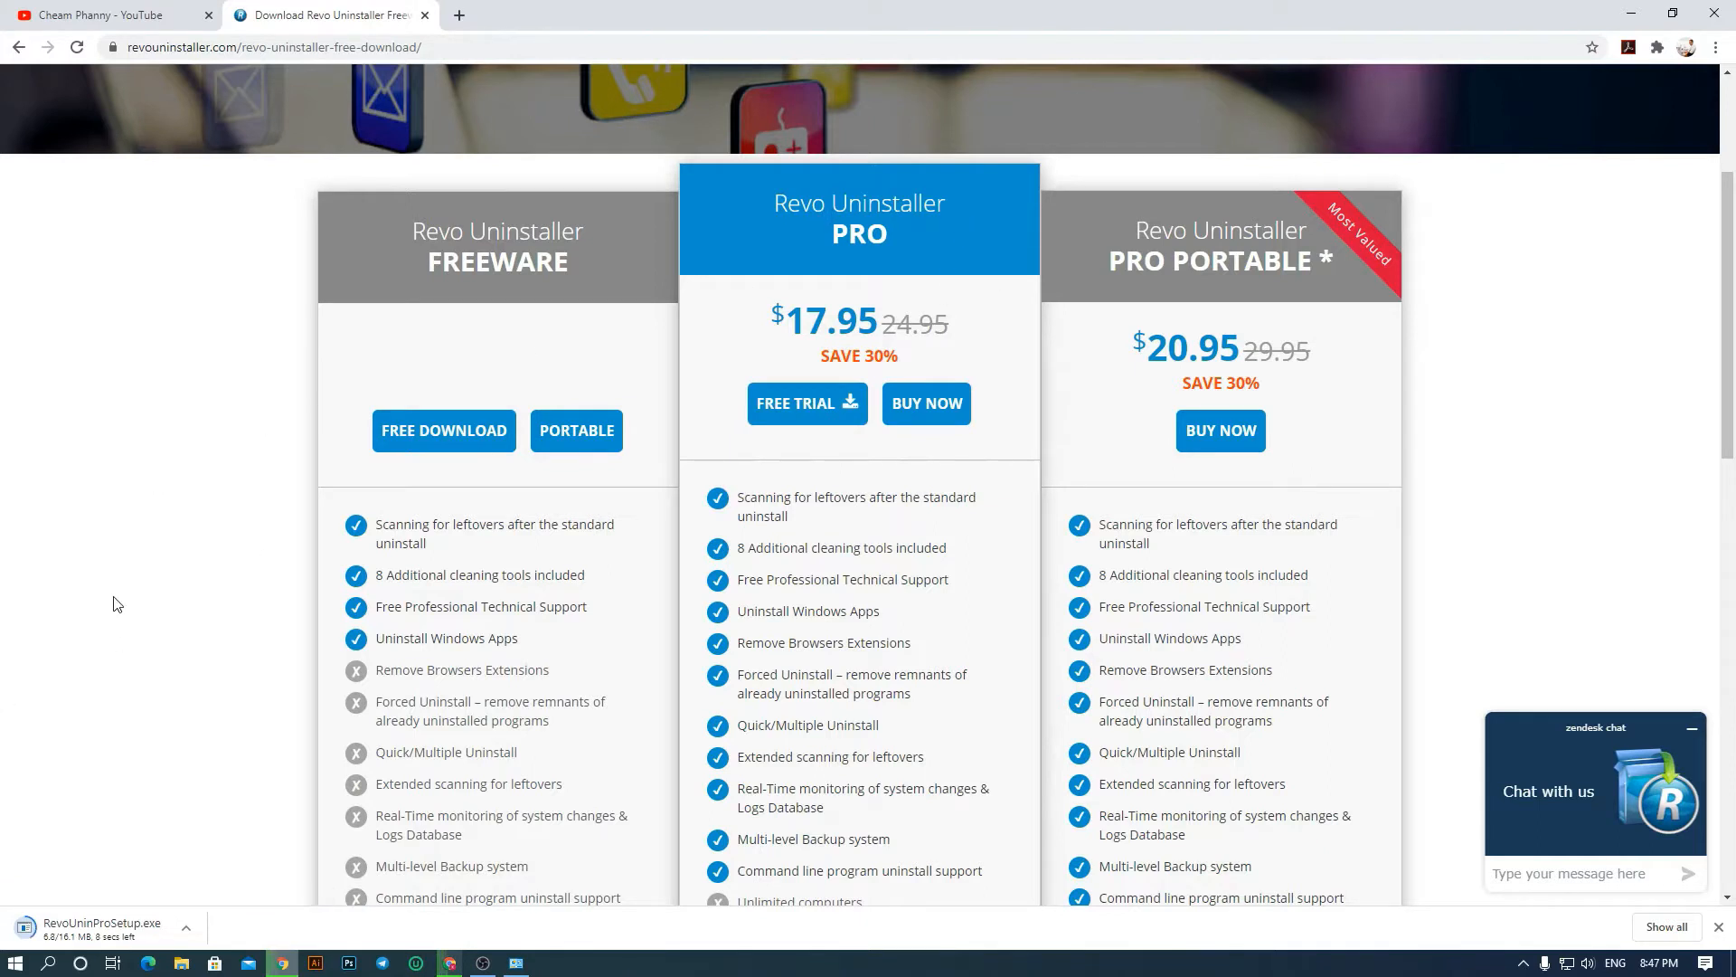
pyautogui.scroll(-3, 669, 615)
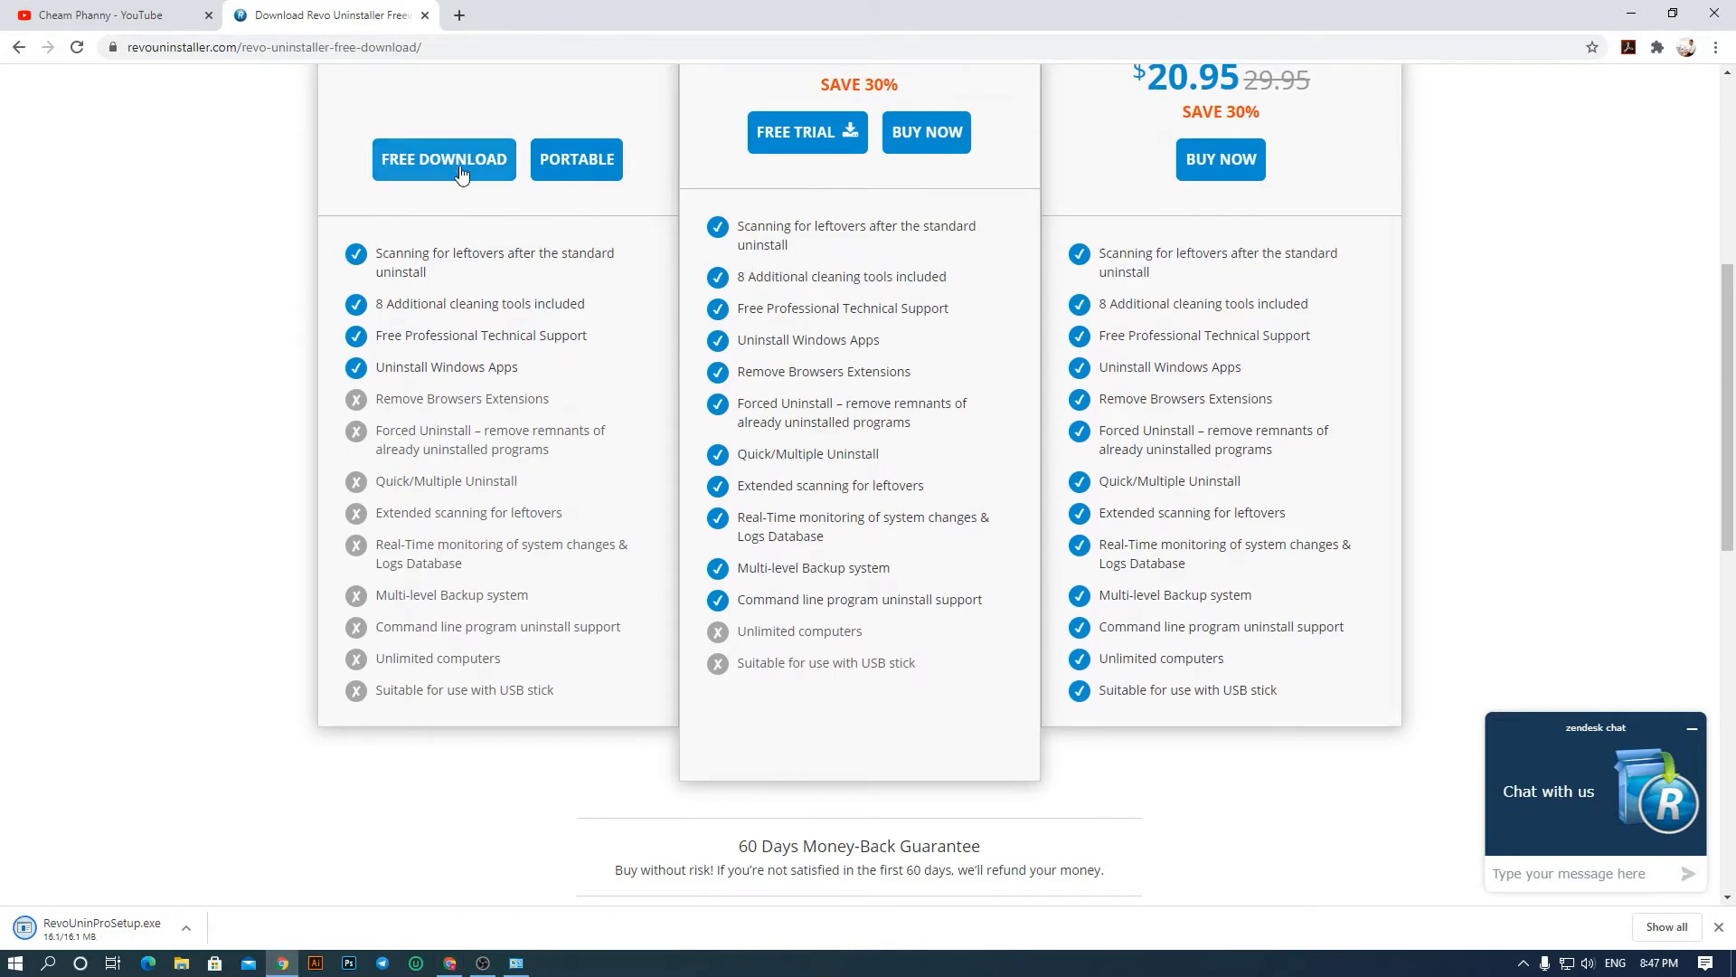
pyautogui.scroll(1, 477, 233)
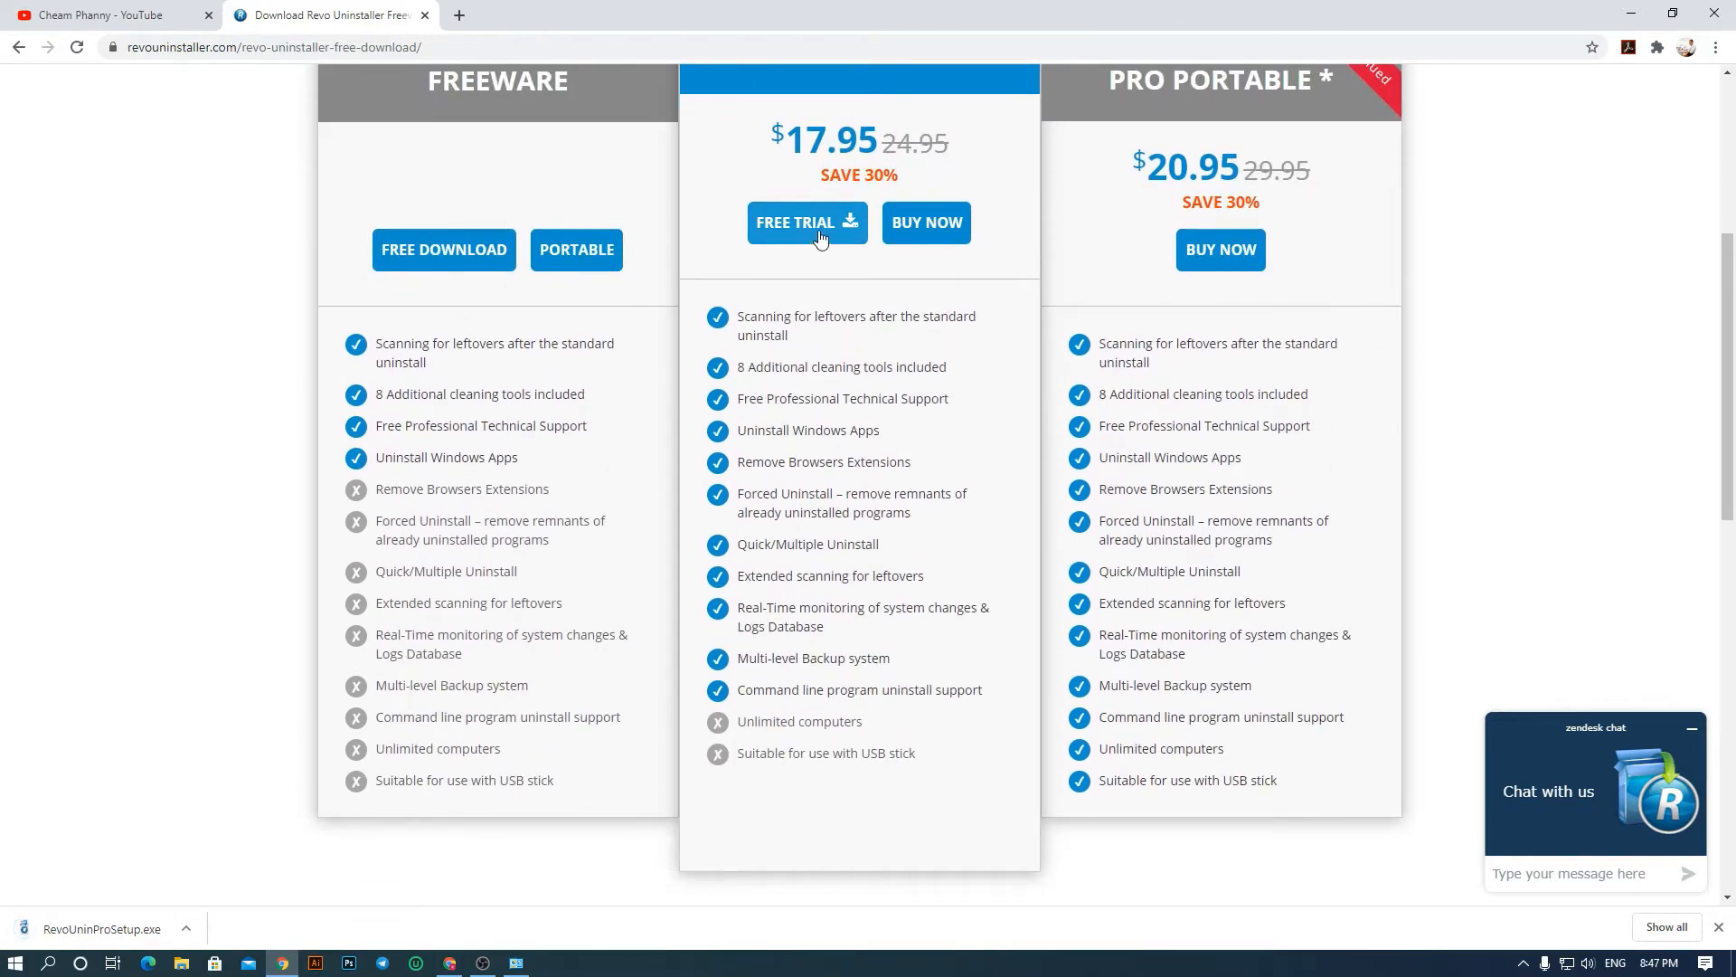
pyautogui.scroll(2, 823, 230)
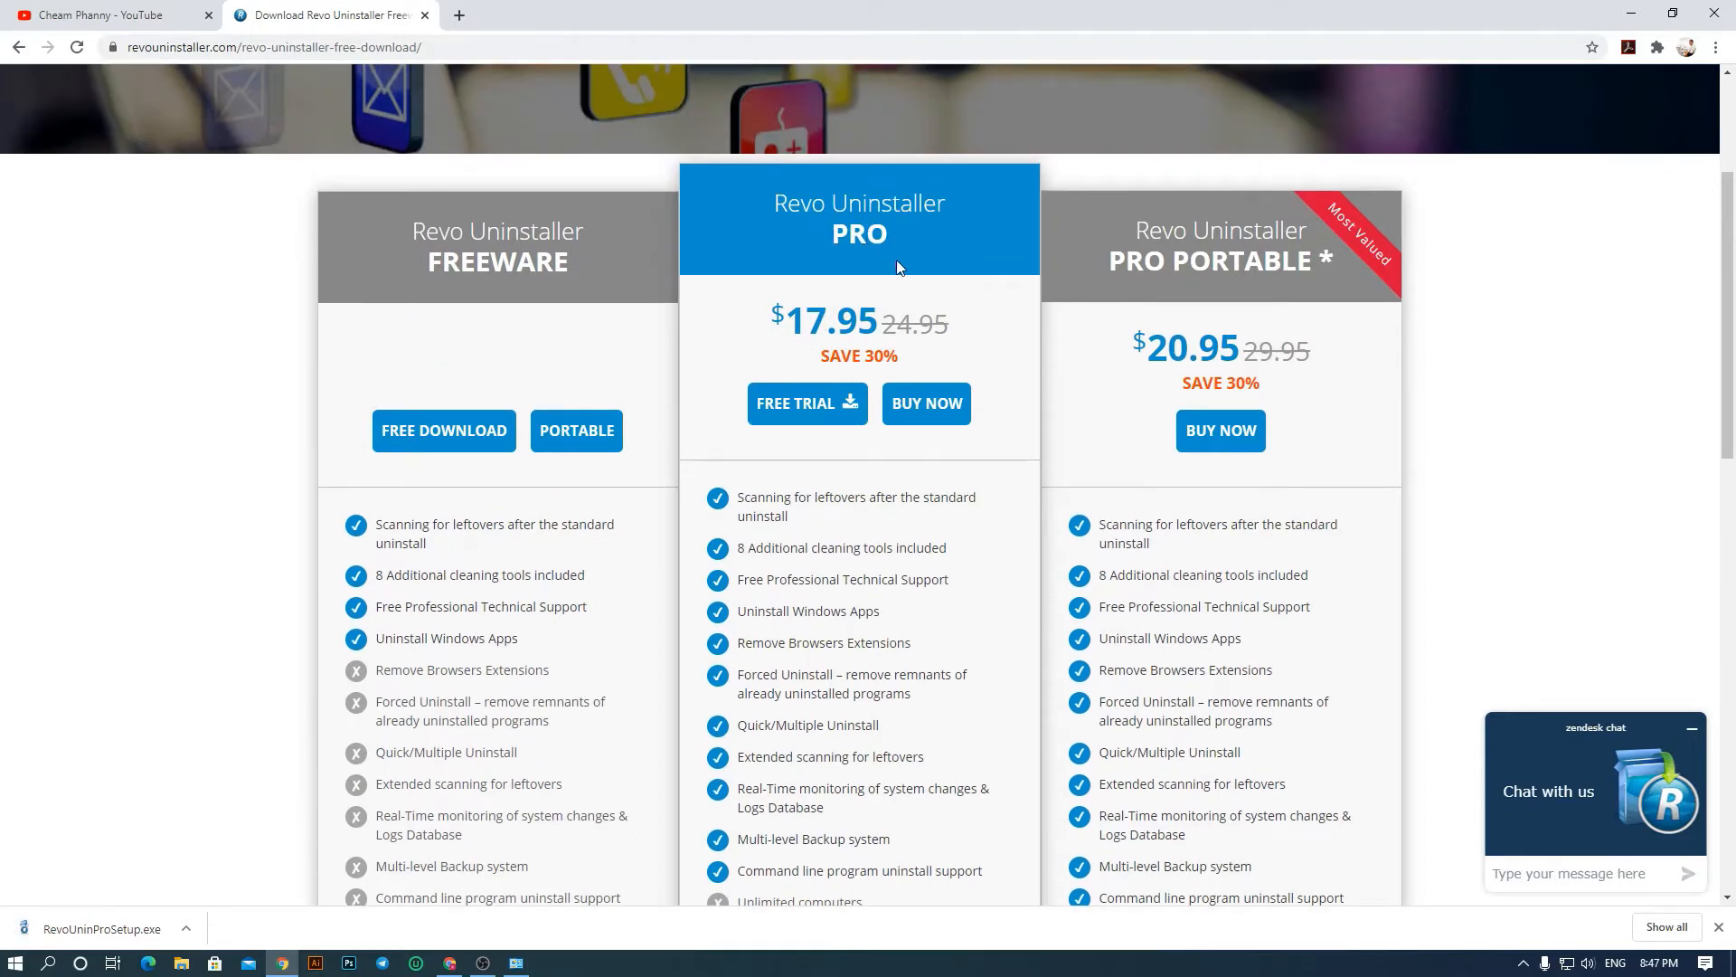
pyautogui.scroll(-2, 897, 261)
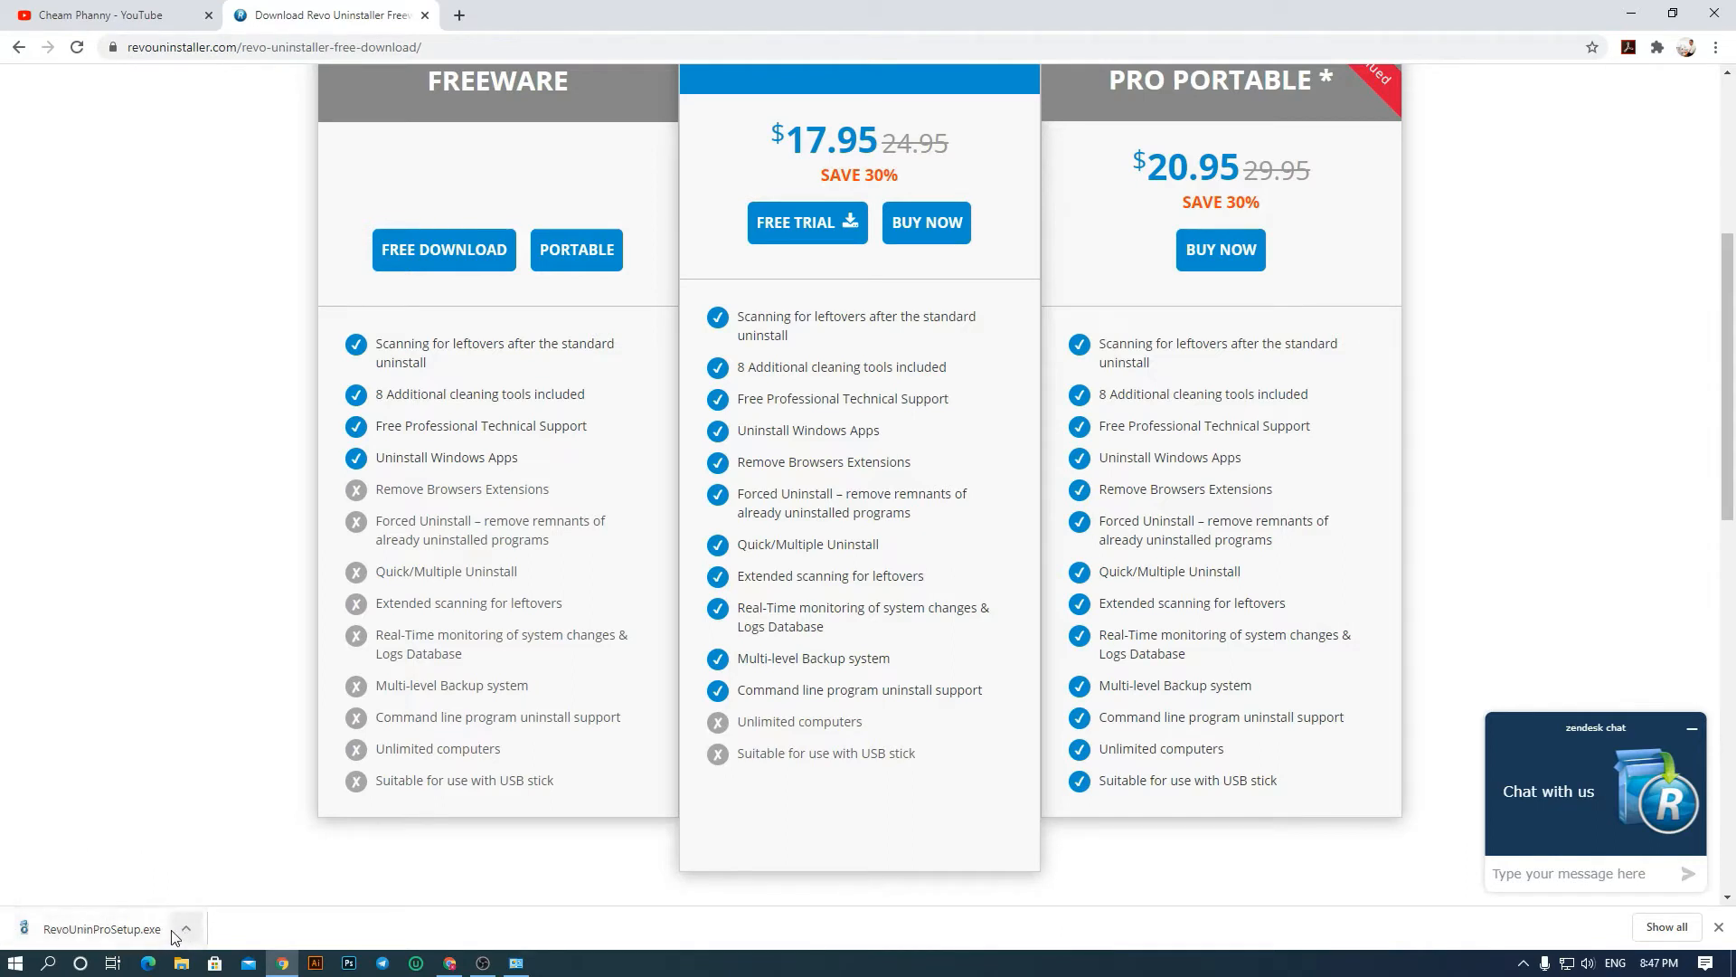
# - Run the downloaded RevoUninProSetup.exe, minimize the browser and confirm English as the setup language
pyautogui.click(100, 935)
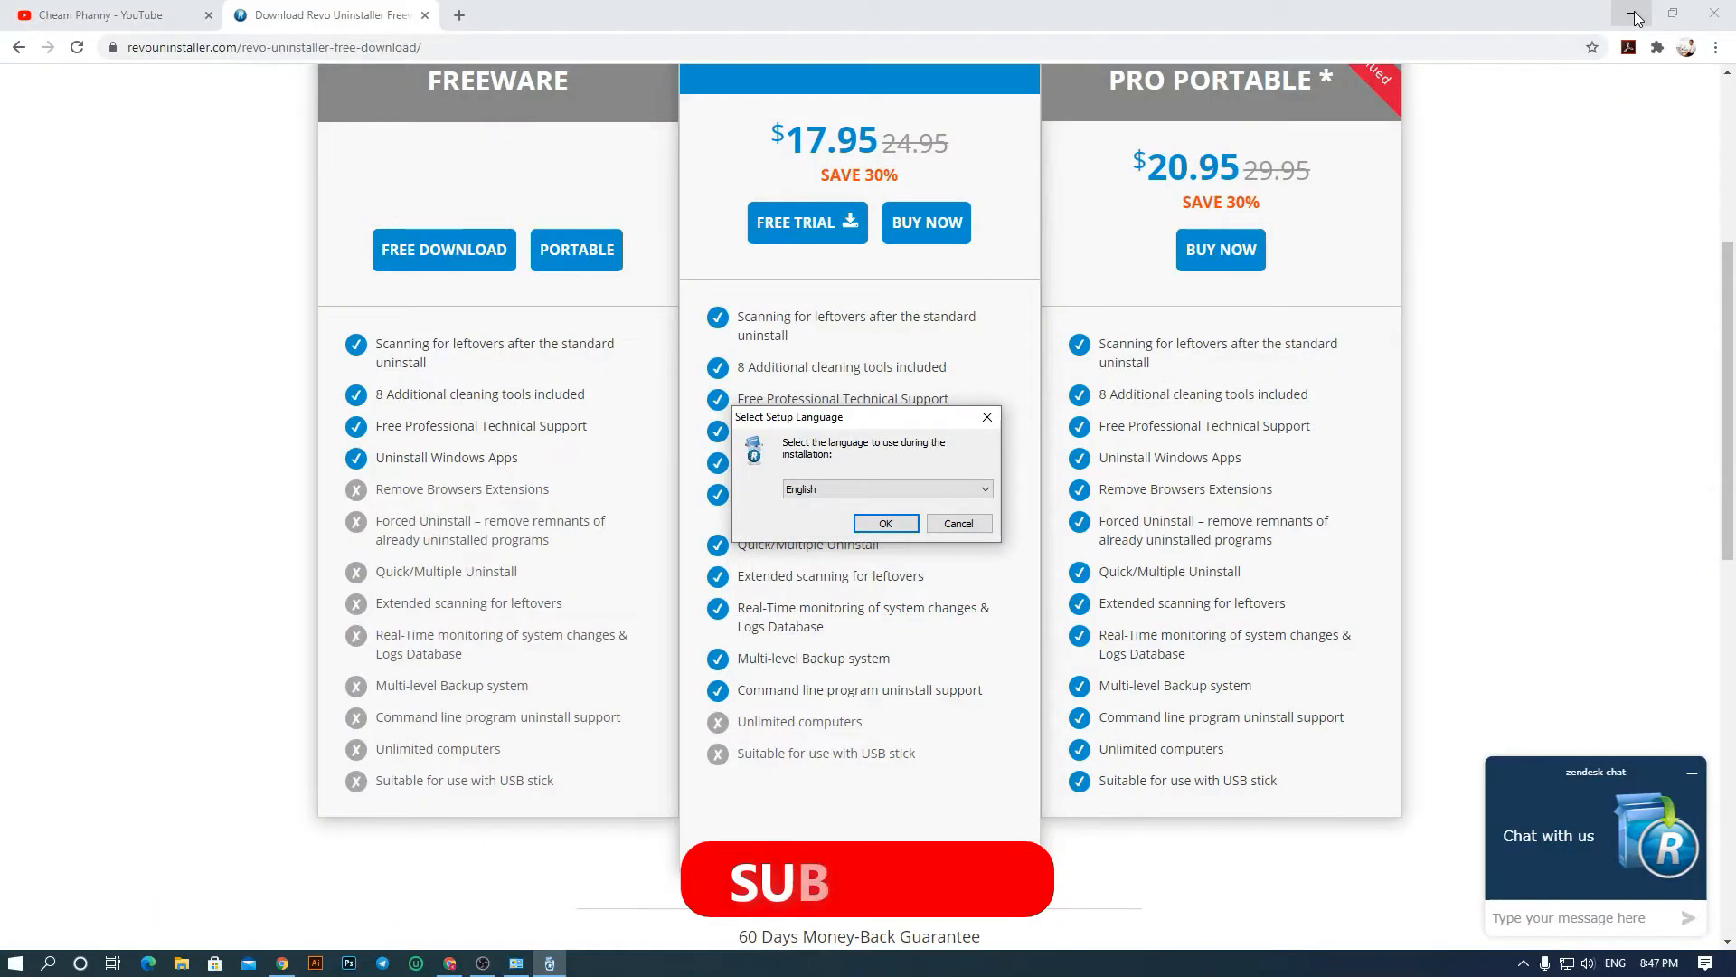
pyautogui.click(1619, 13)
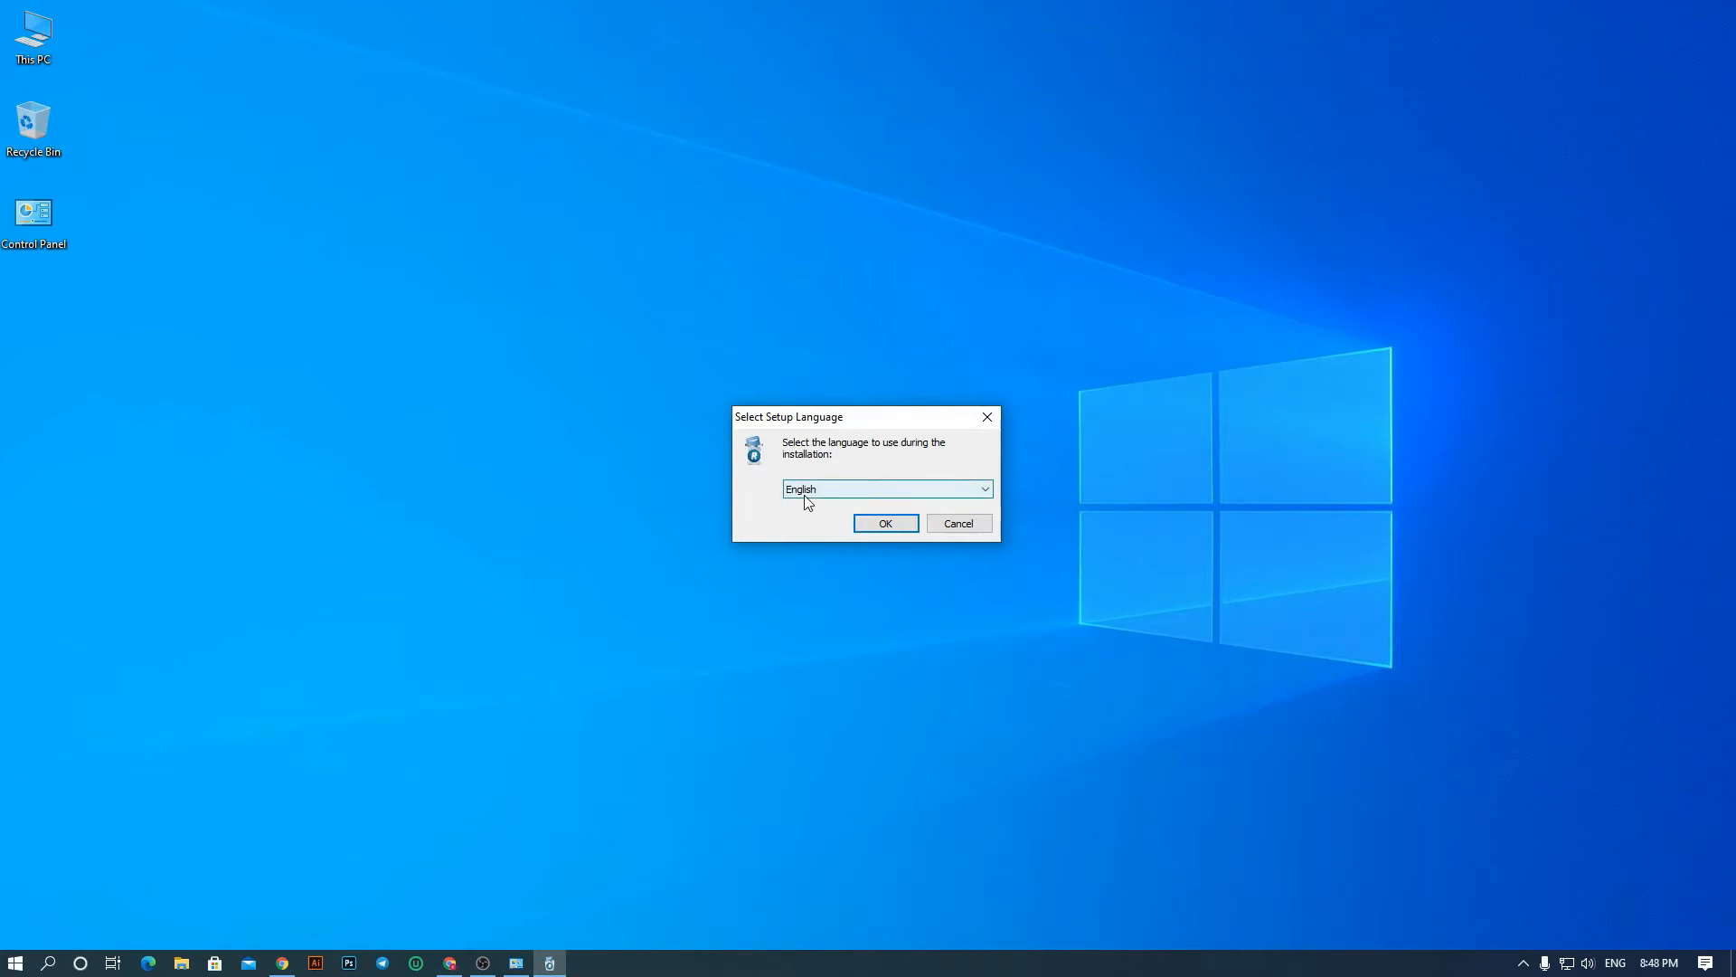
pyautogui.click(883, 523)
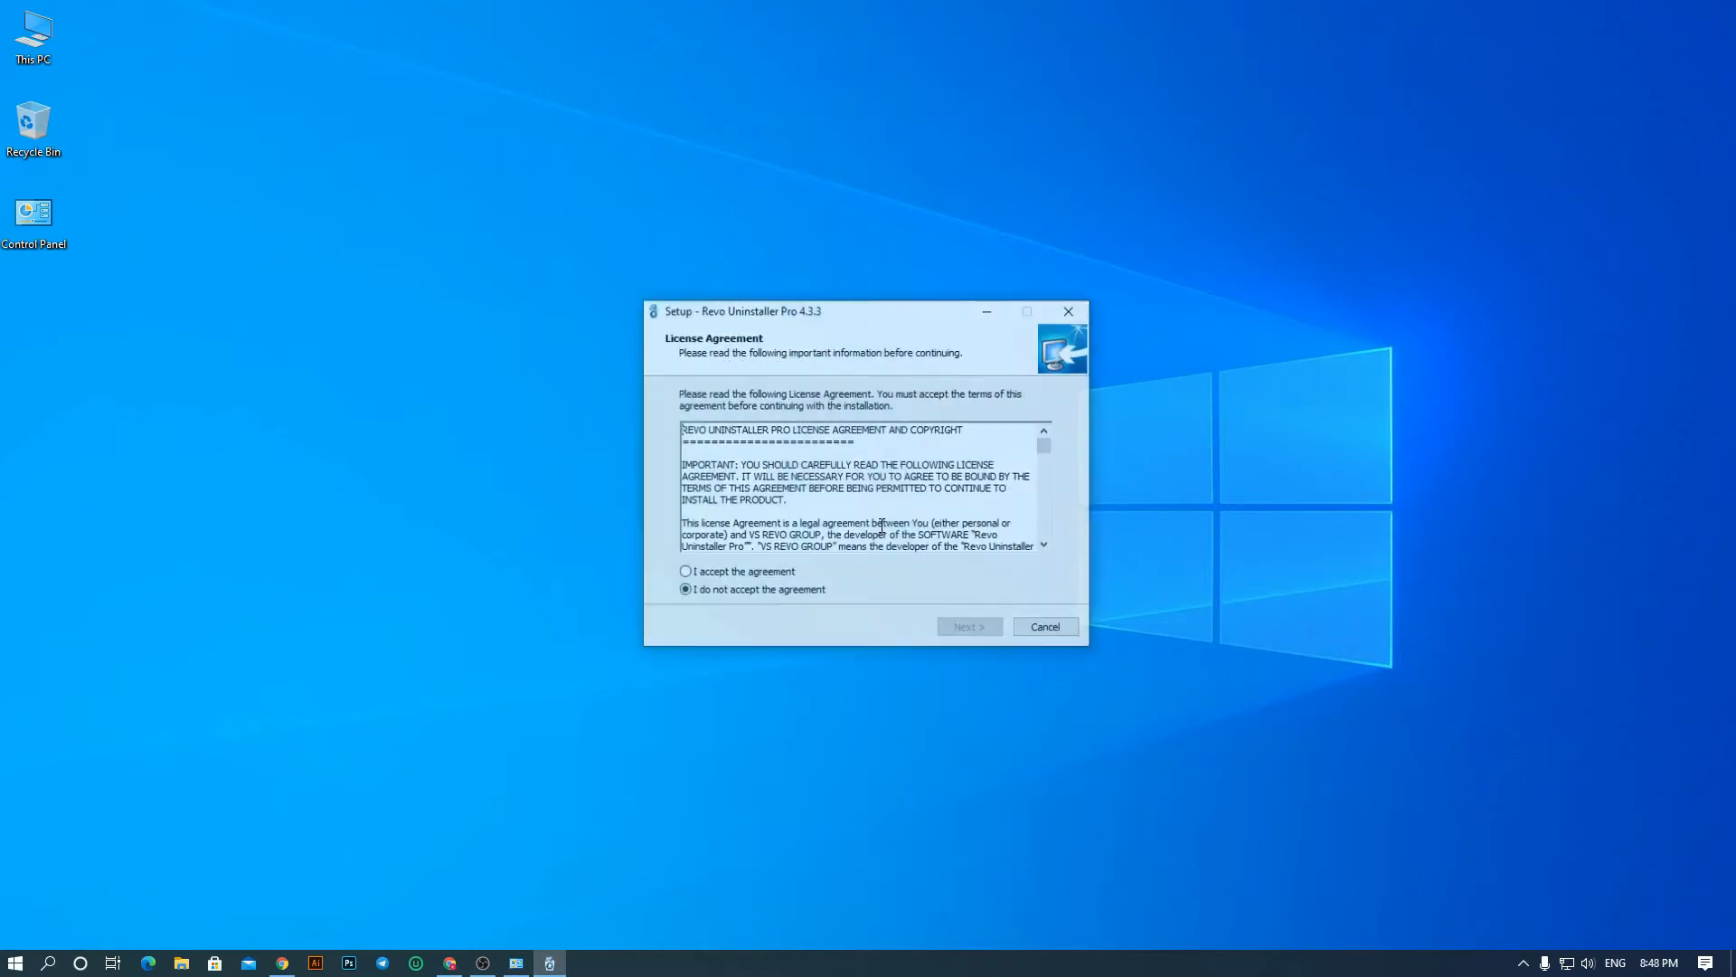
# - Accept the license agreement and advance the Revo Uninstaller Pro setup to the additional tasks selection
pyautogui.click(687, 572)
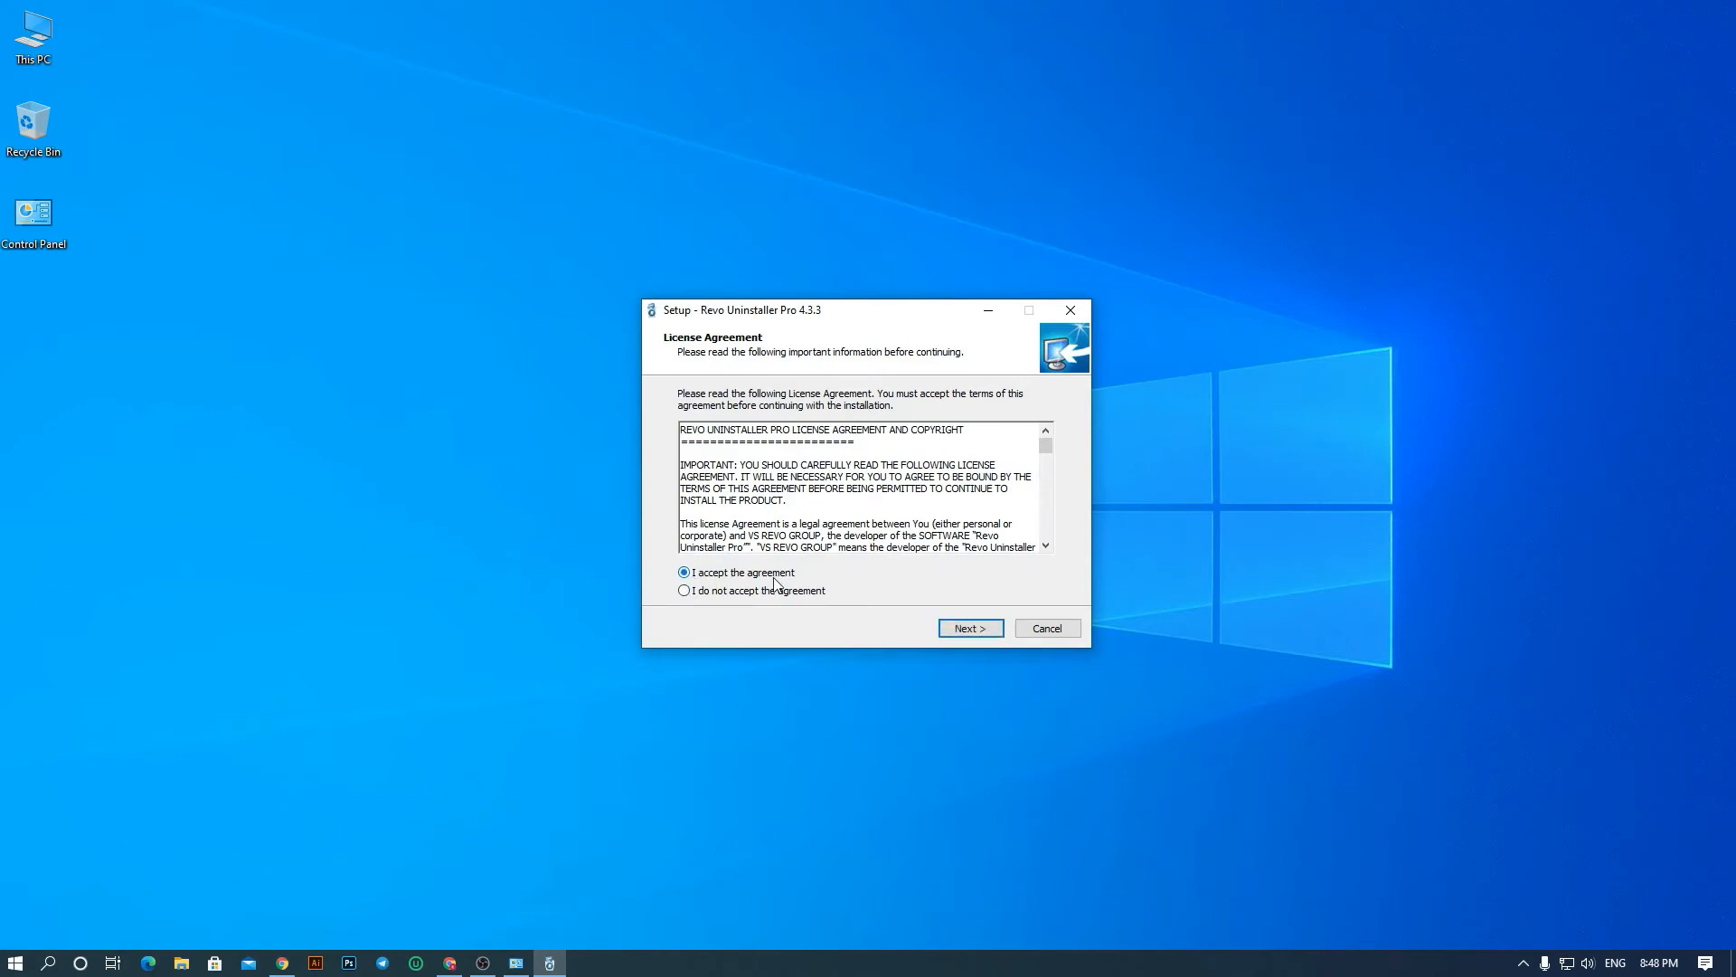
pyautogui.click(961, 631)
pyautogui.click(975, 631)
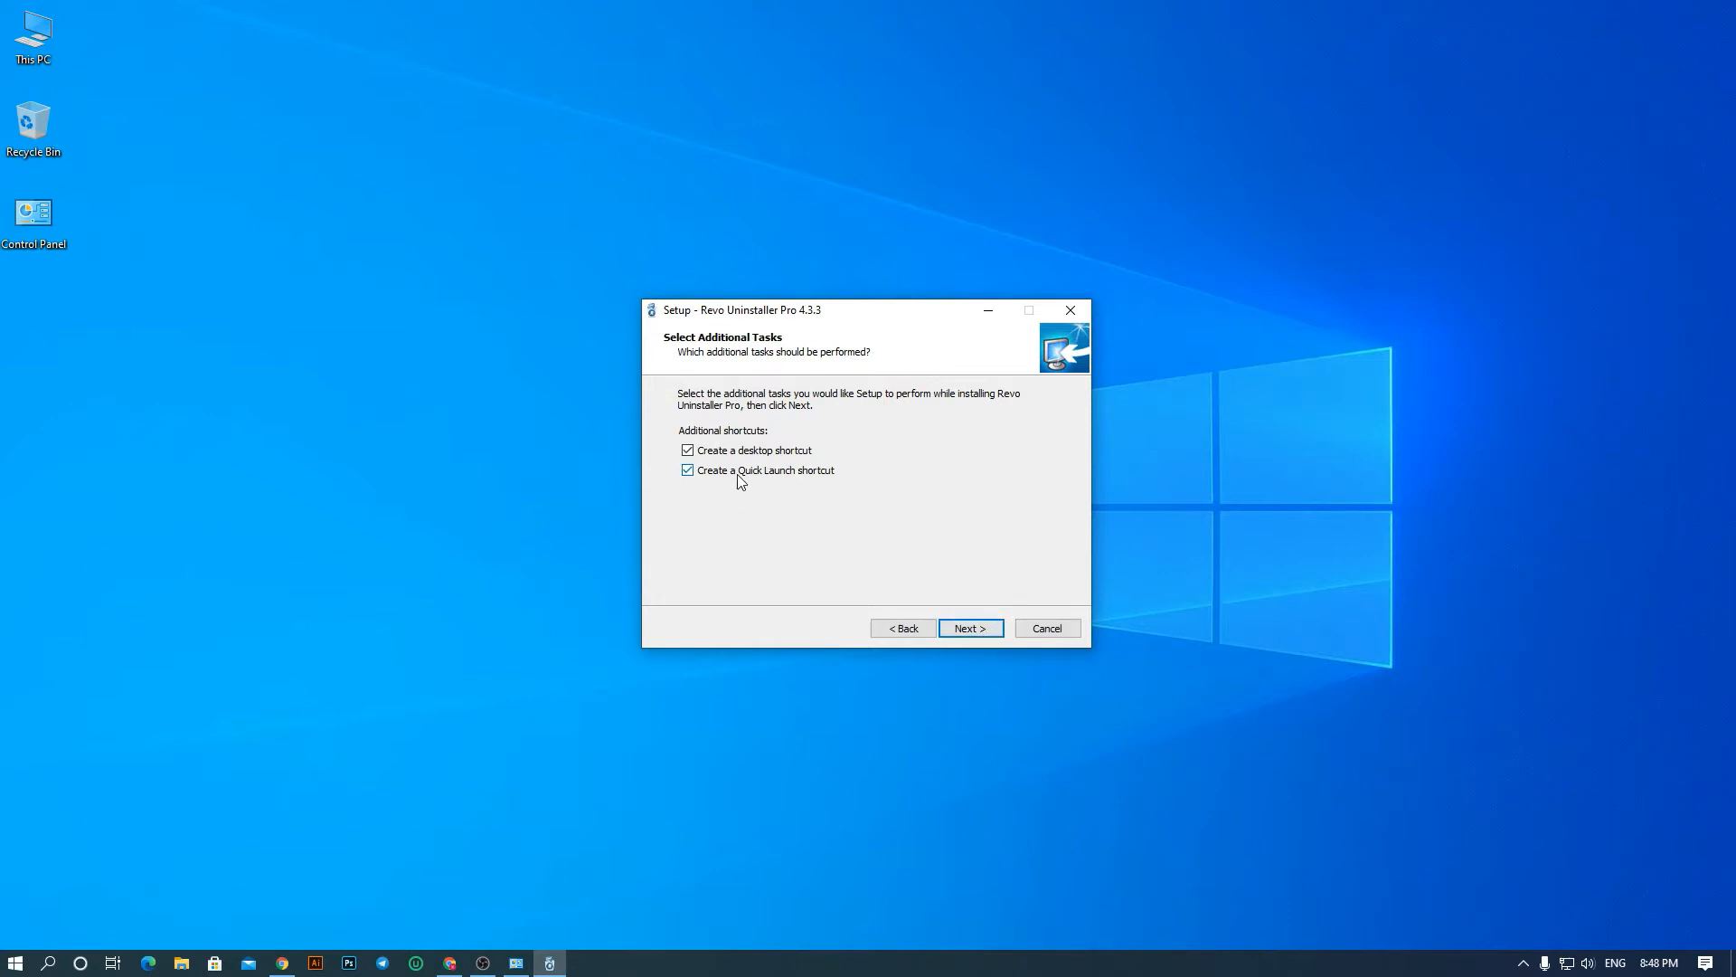
# - Install Revo Uninstaller Pro with desktop and Quick Launch shortcuts, finish the setup and launch the program
pyautogui.click(967, 627)
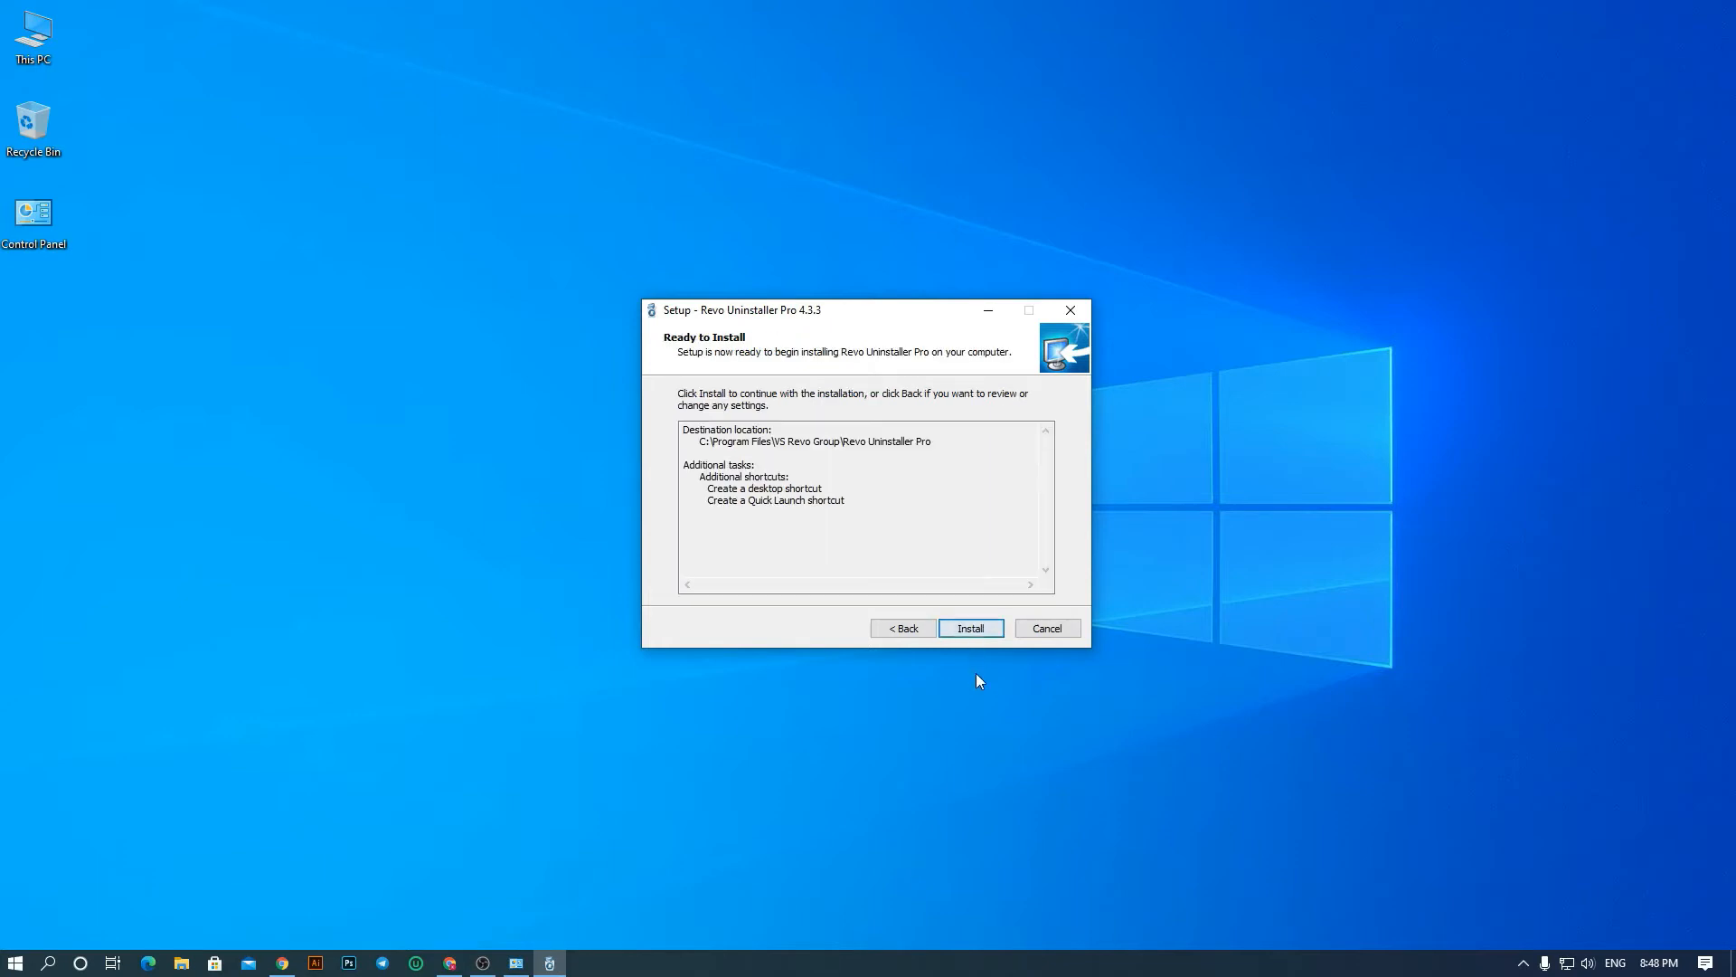
pyautogui.click(976, 636)
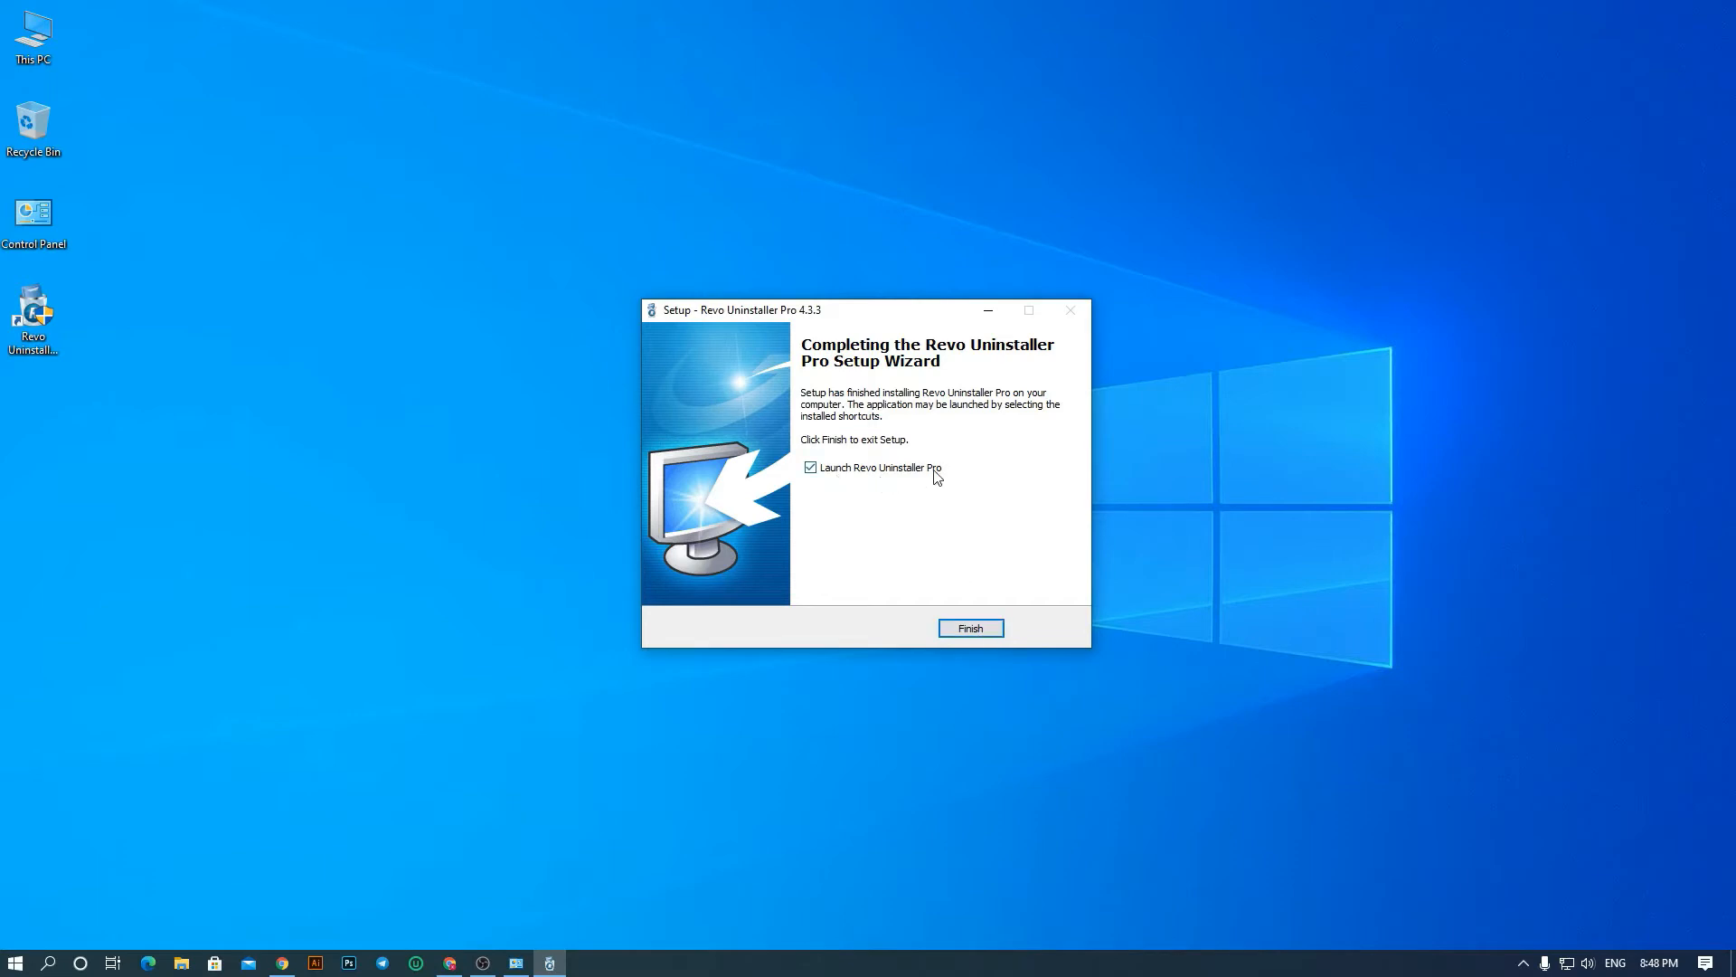
pyautogui.click(987, 631)
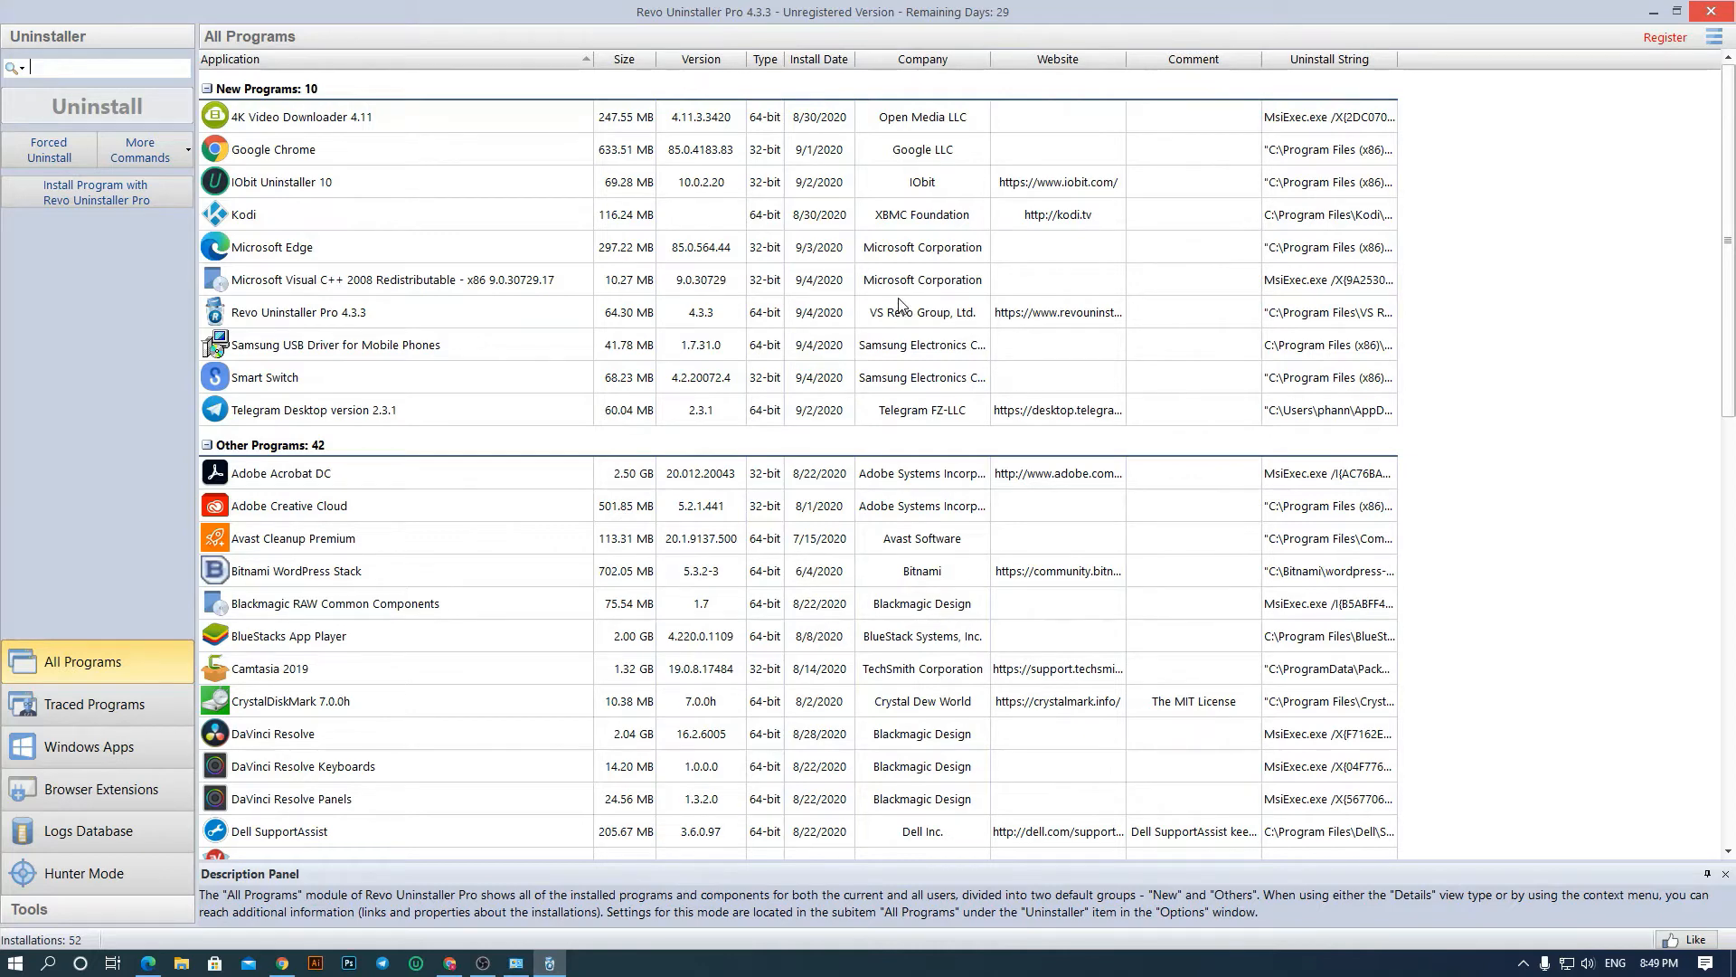
# - Restore the Revo Uninstaller Pro window to a smaller size, minimize the thank-you page's browser and centre the program window on the desktop
pyautogui.click(1677, 13)
pyautogui.moveTo(984, 108); pyautogui.dragTo(993, 324)
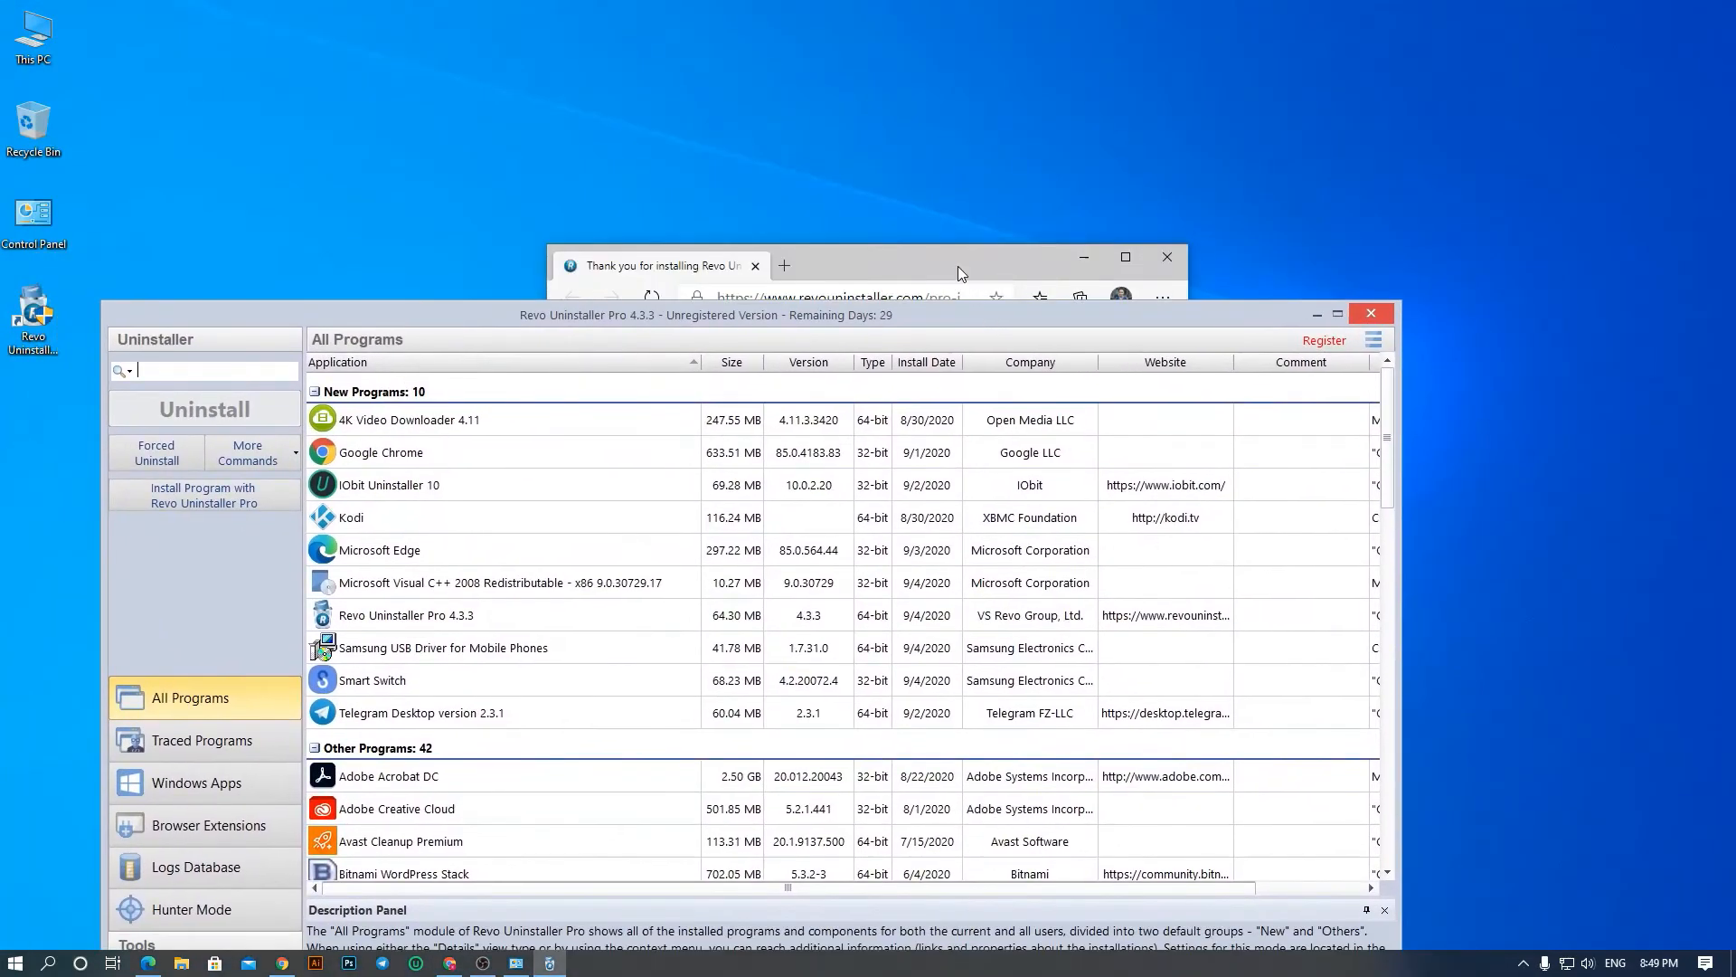
pyautogui.moveTo(962, 263); pyautogui.dragTo(911, 182)
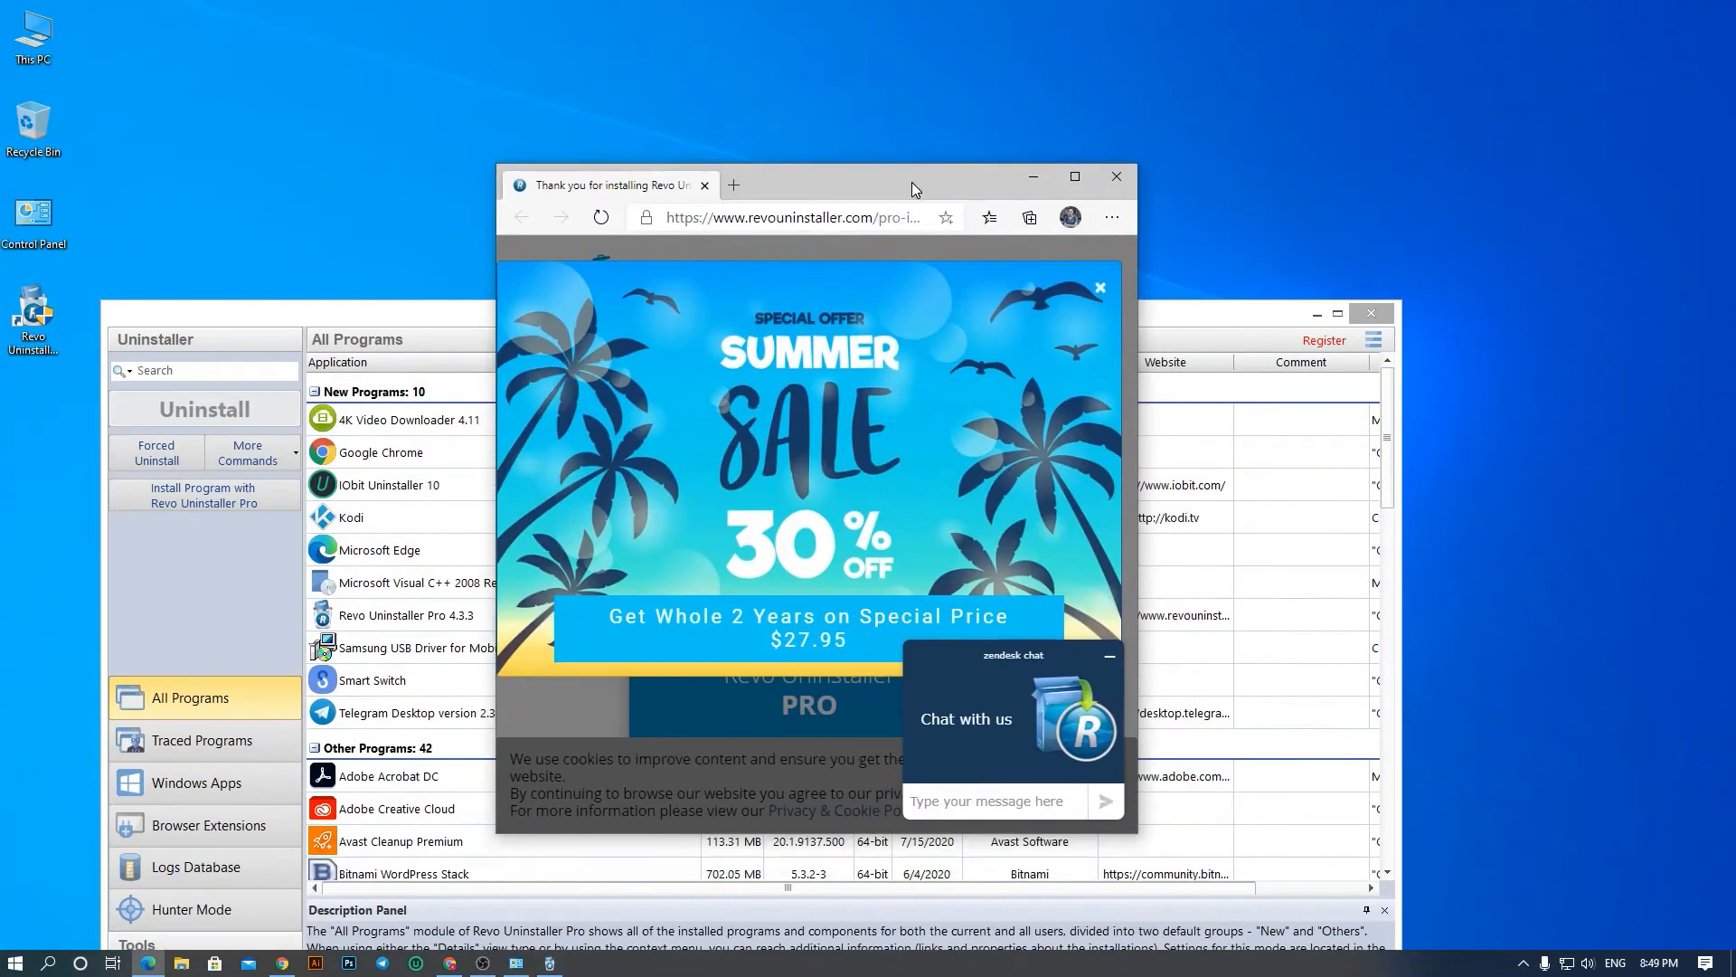
pyautogui.click(1034, 176)
pyautogui.moveTo(963, 308); pyautogui.dragTo(1084, 128)
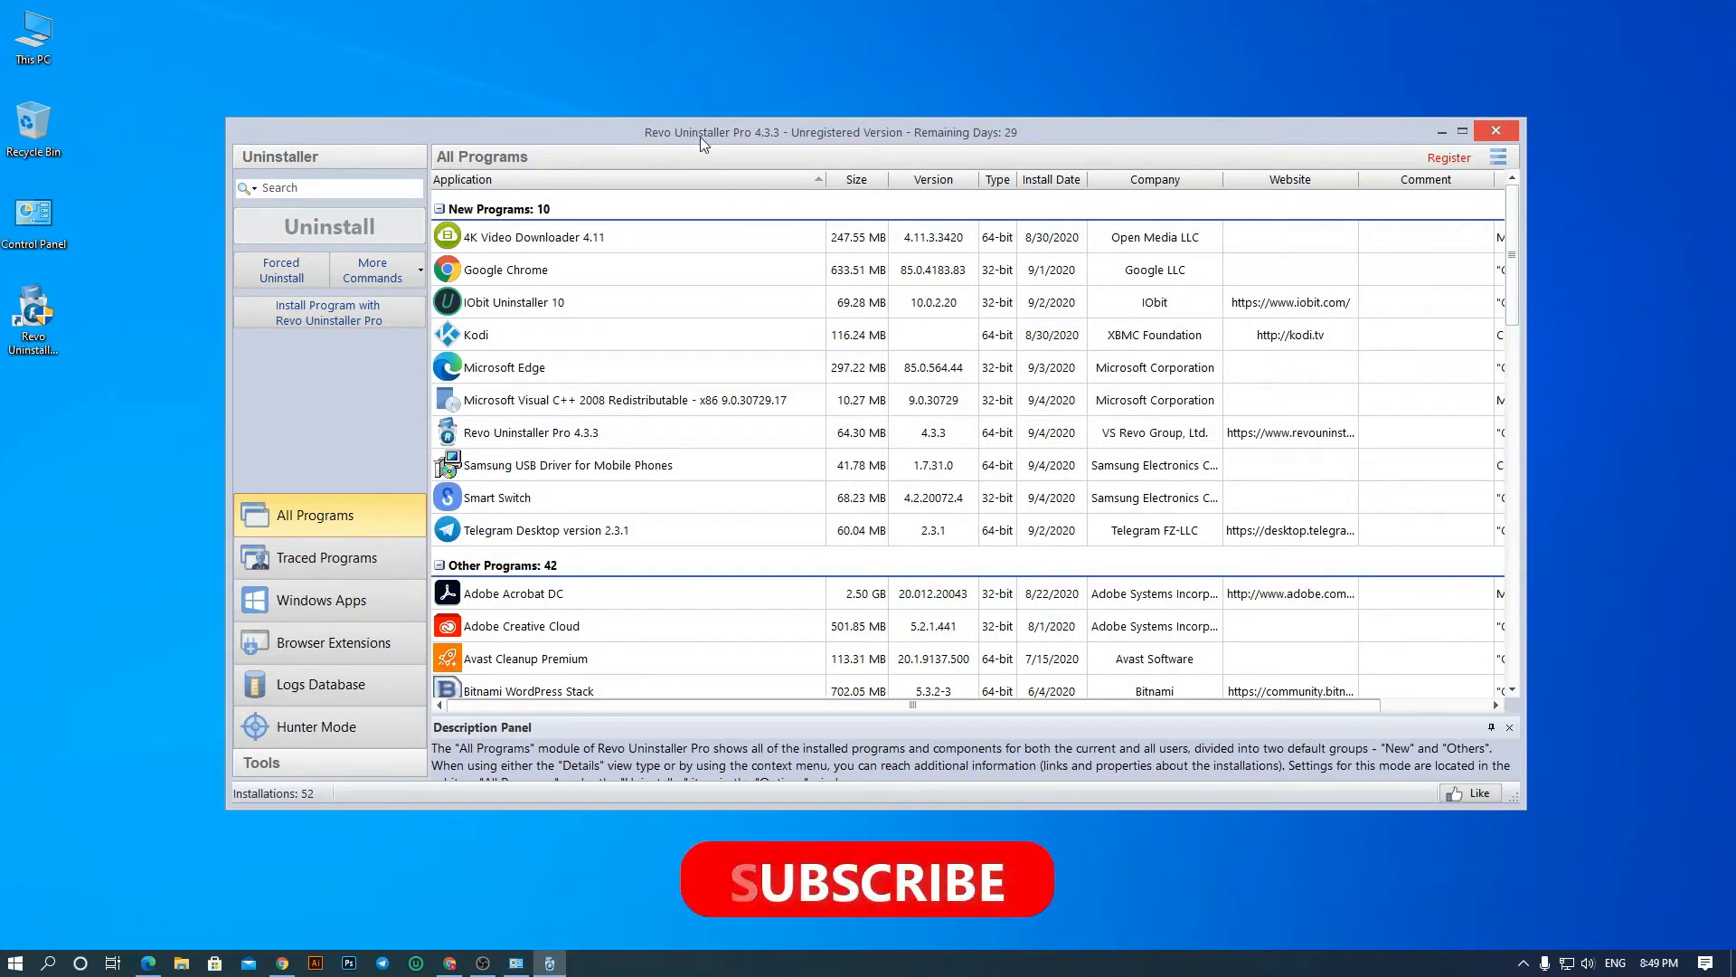
pyautogui.moveTo(1094, 125); pyautogui.dragTo(1087, 161)
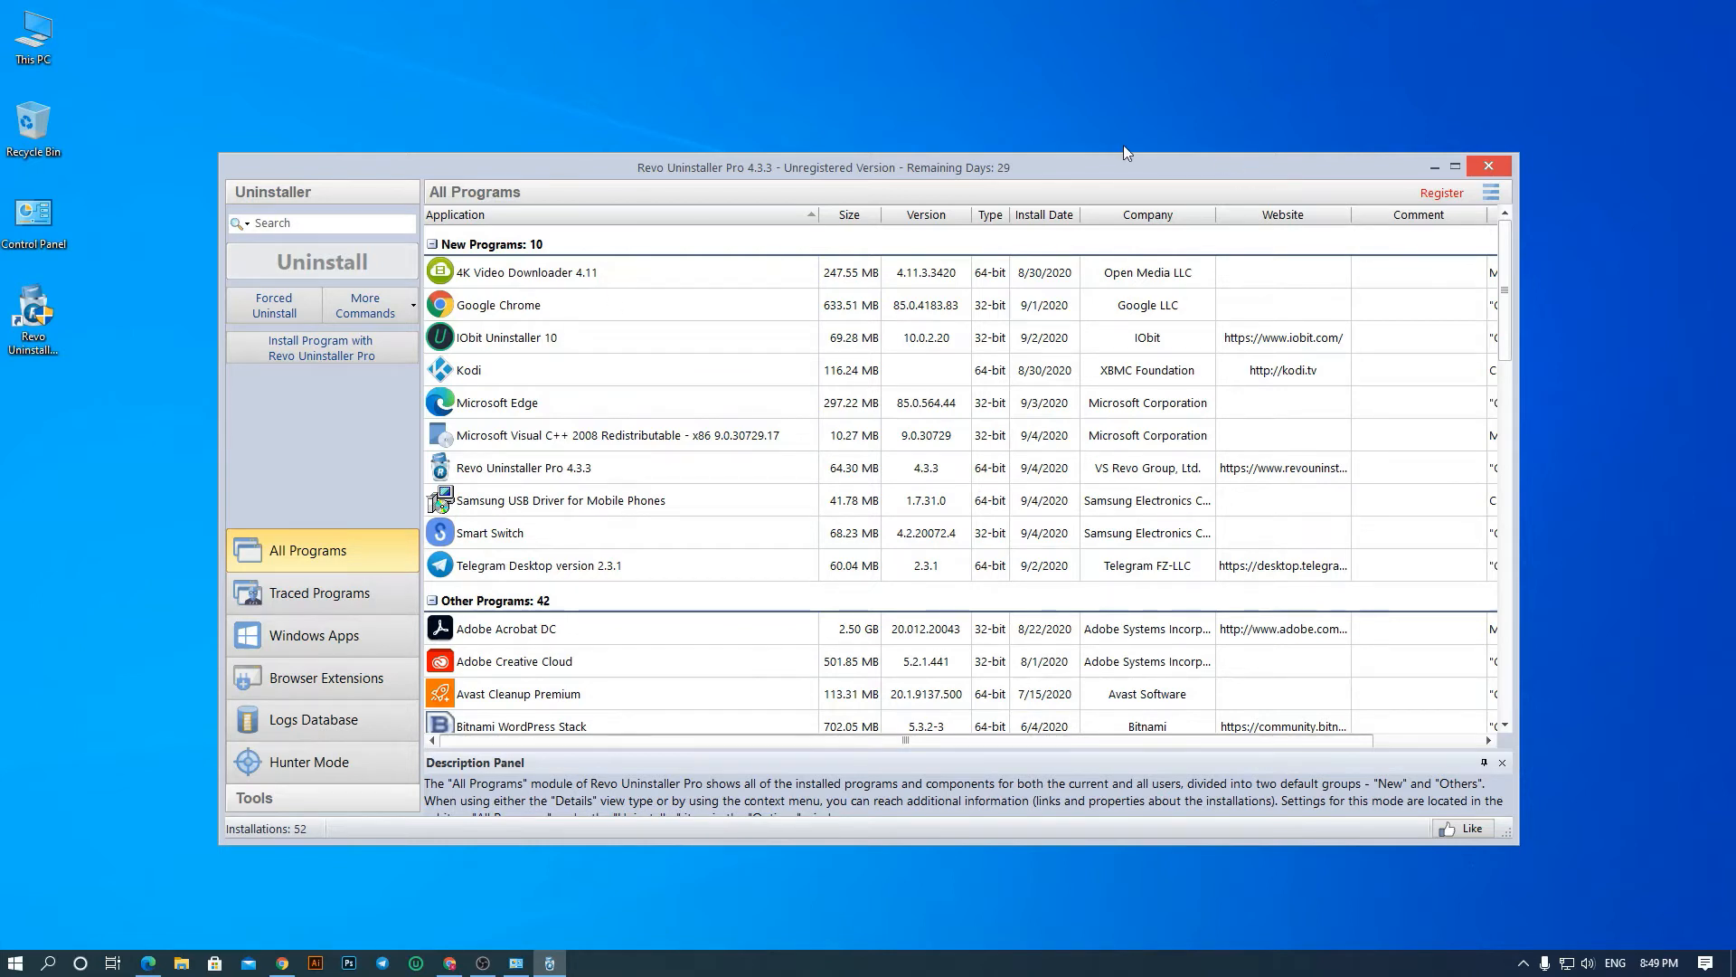
pyautogui.moveTo(1109, 159); pyautogui.dragTo(1097, 163)
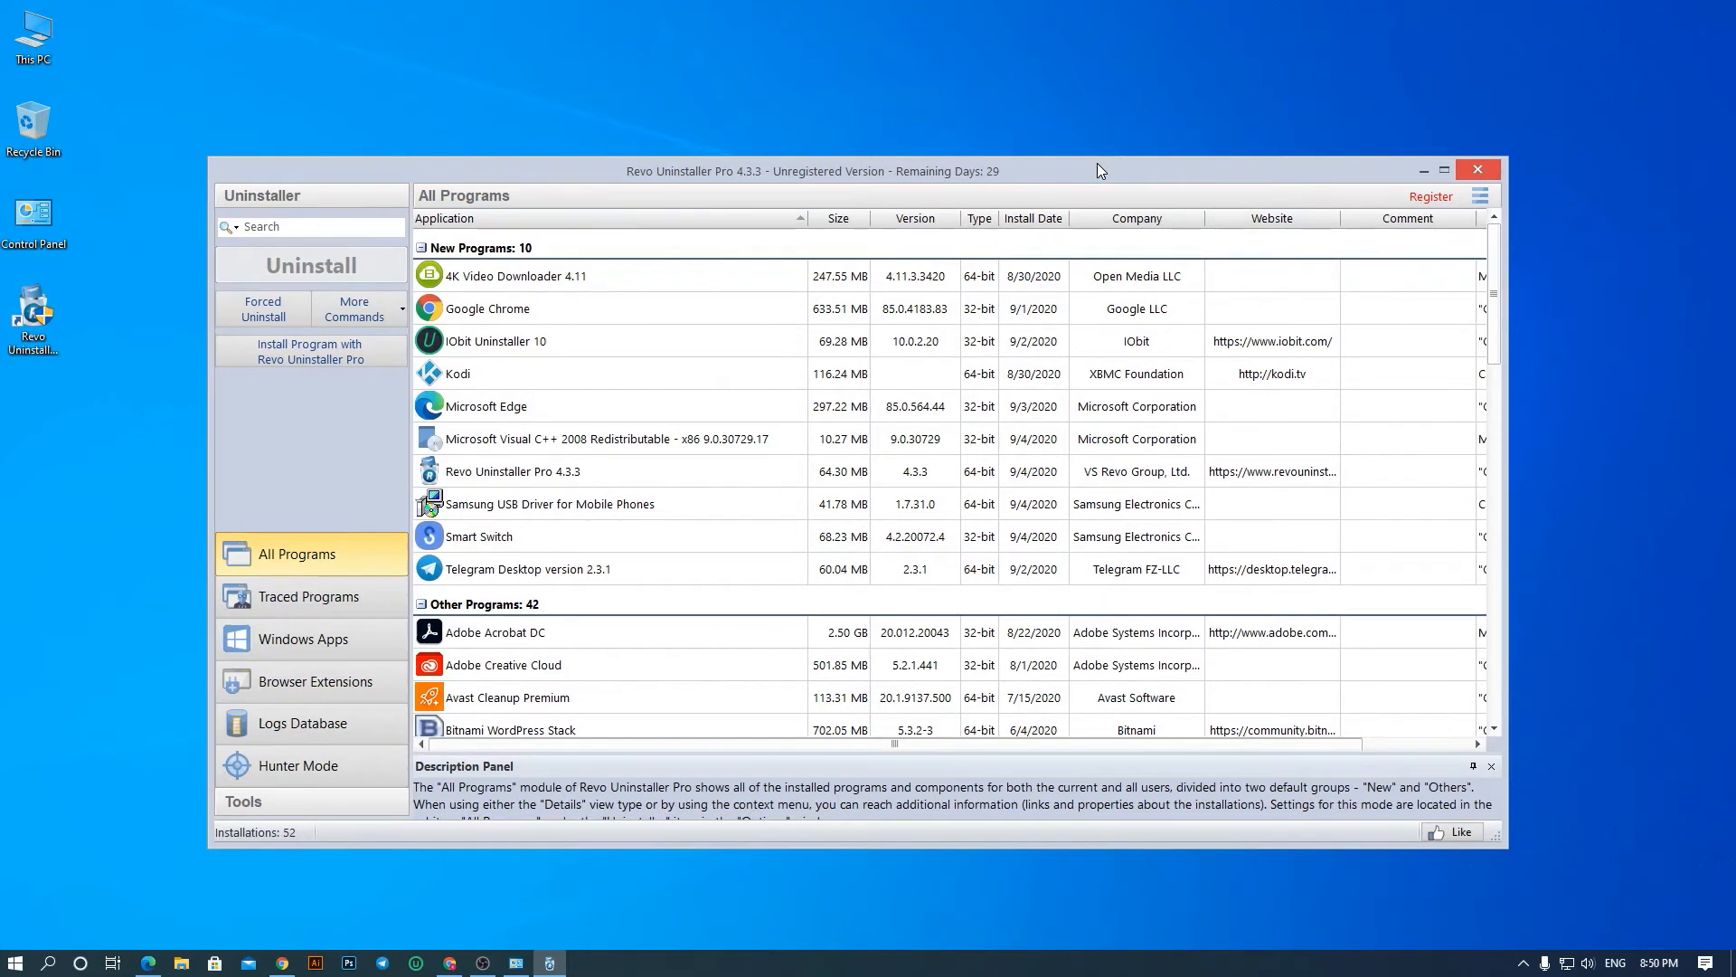
pyautogui.moveTo(550, 186); pyautogui.dragTo(540, 190)
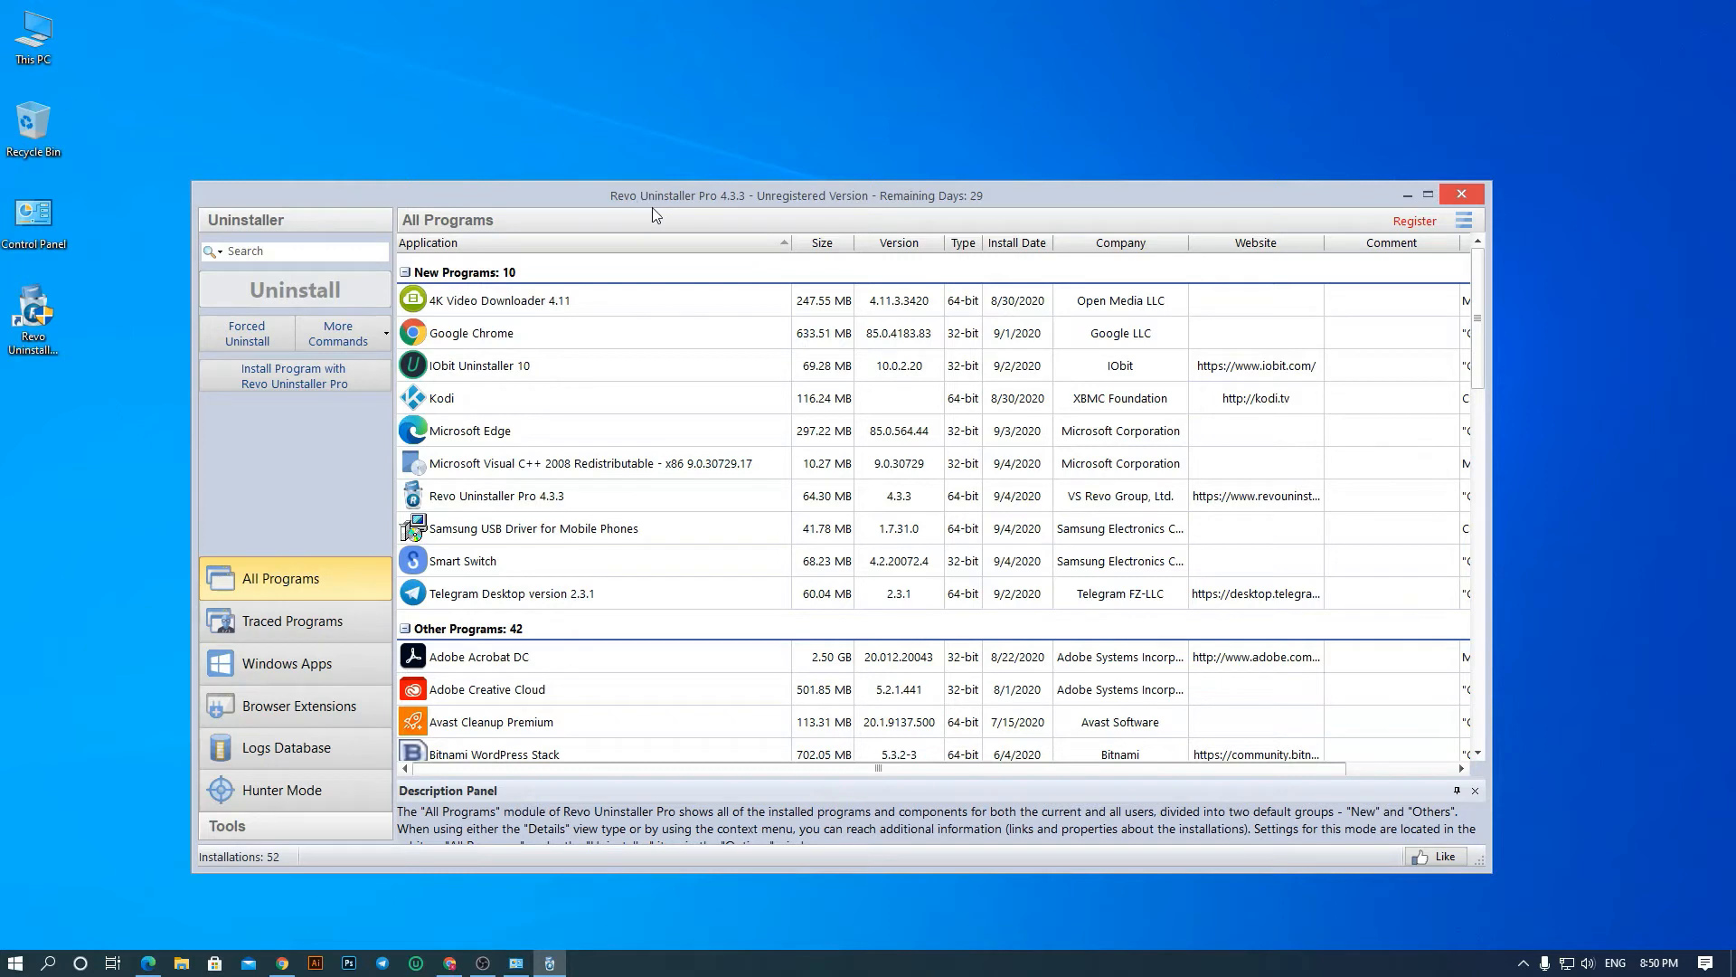
pyautogui.moveTo(1056, 197); pyautogui.dragTo(1047, 206)
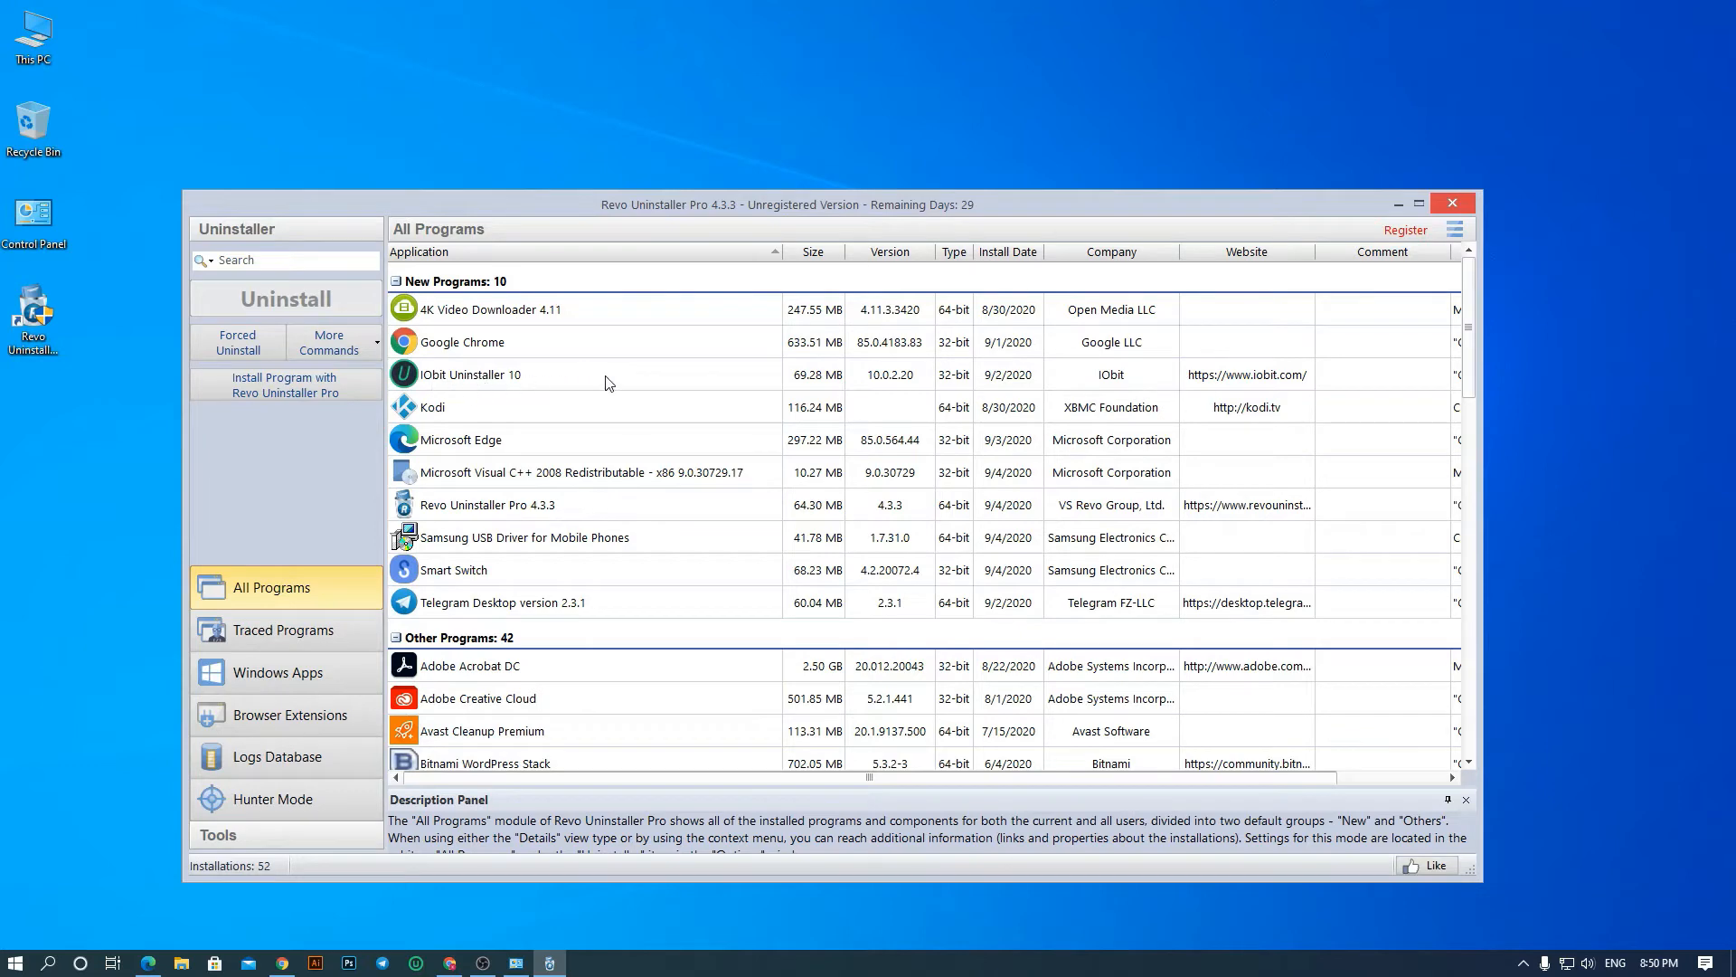
pyautogui.moveTo(1075, 203); pyautogui.dragTo(1086, 208)
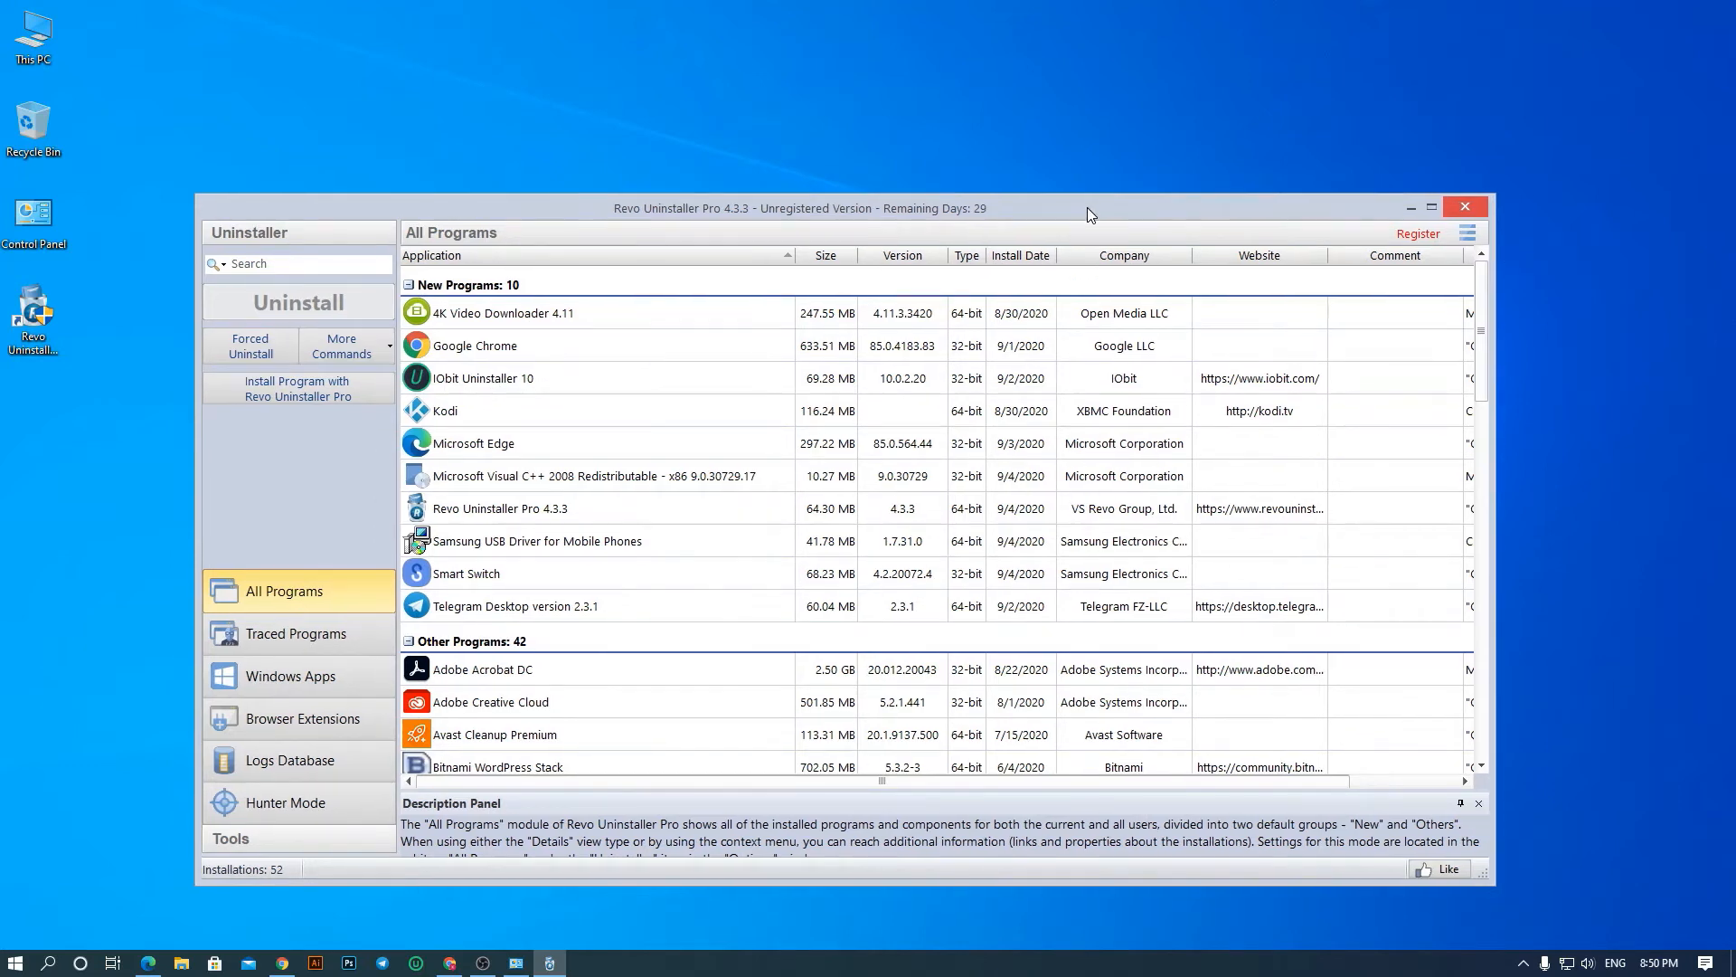
pyautogui.scroll(-1, 724, 506)
pyautogui.scroll(1, 723, 505)
pyautogui.moveTo(1161, 211); pyautogui.dragTo(1172, 210)
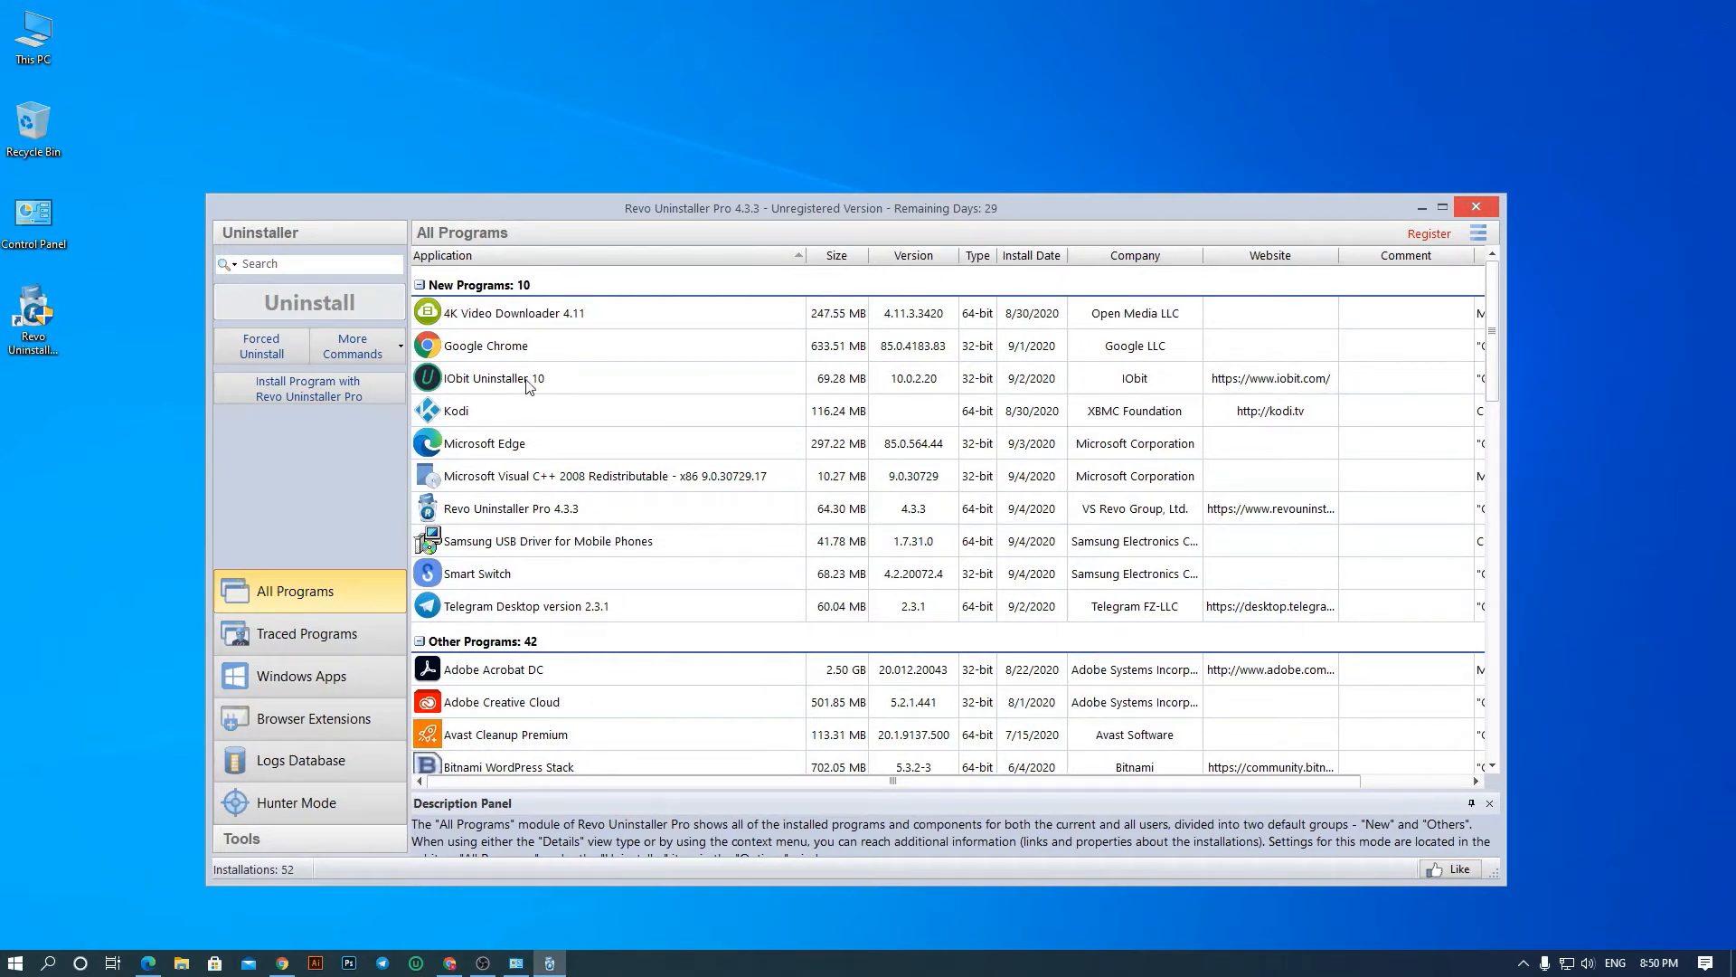
# - Start uninstalling IObit Uninstaller 10 and skip the registry backup and System Restore Point
pyautogui.click(571, 380)
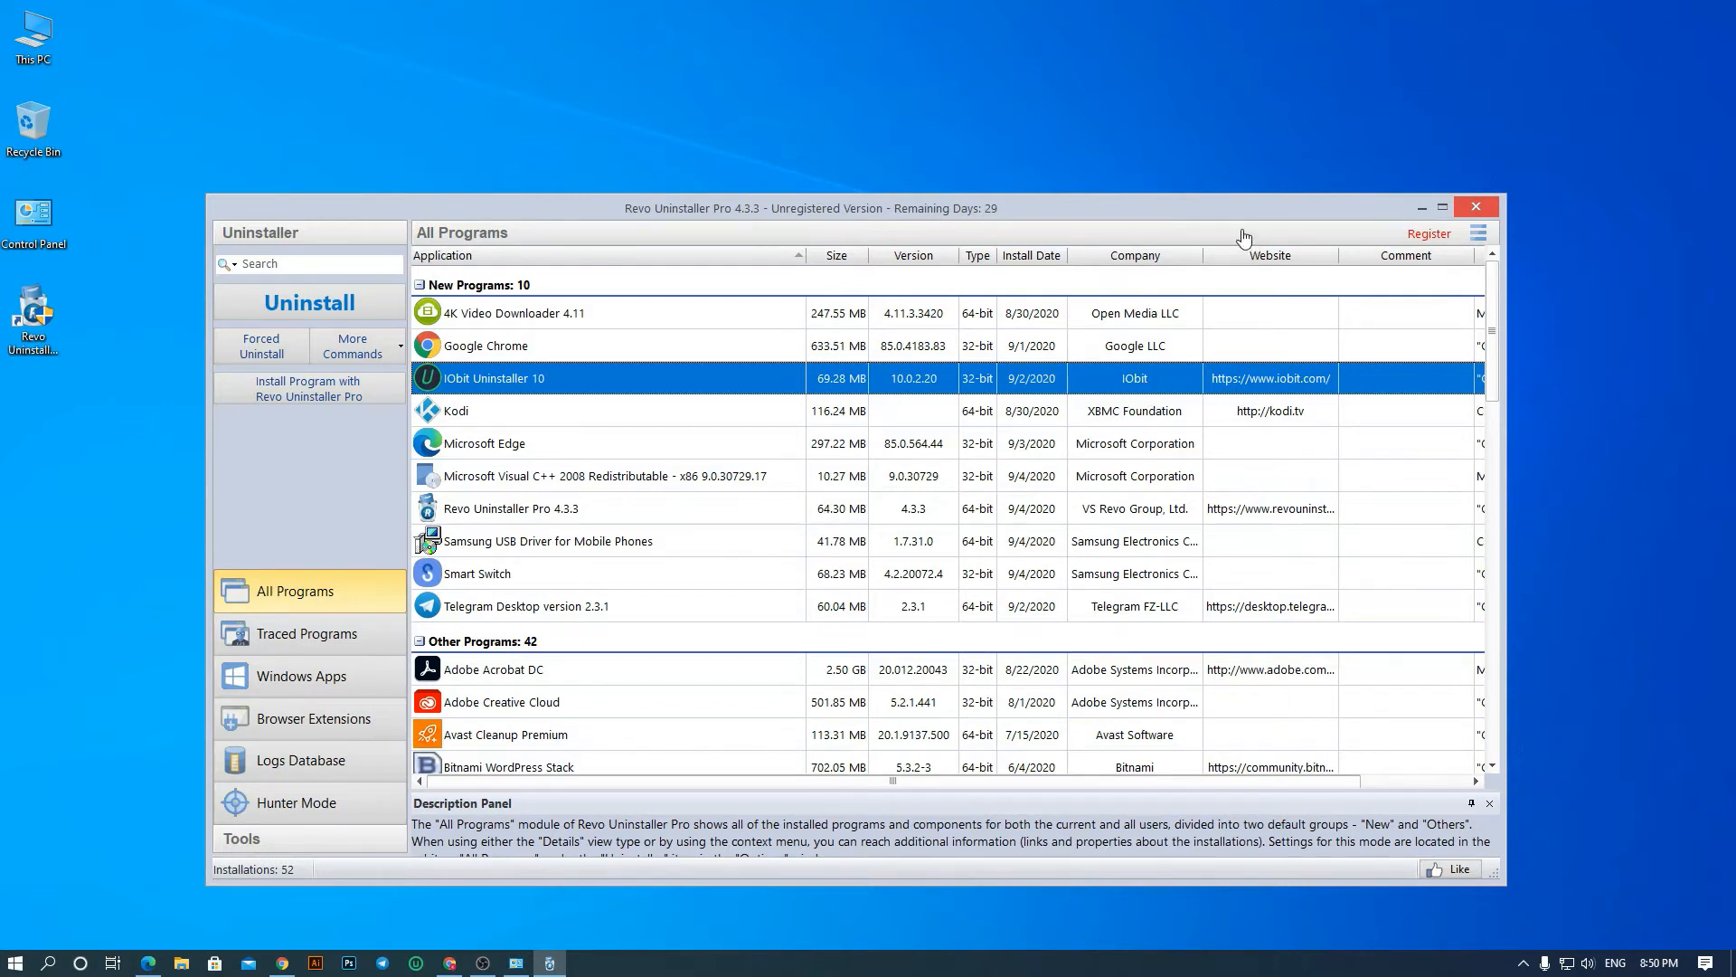
pyautogui.moveTo(1219, 209); pyautogui.dragTo(1210, 221)
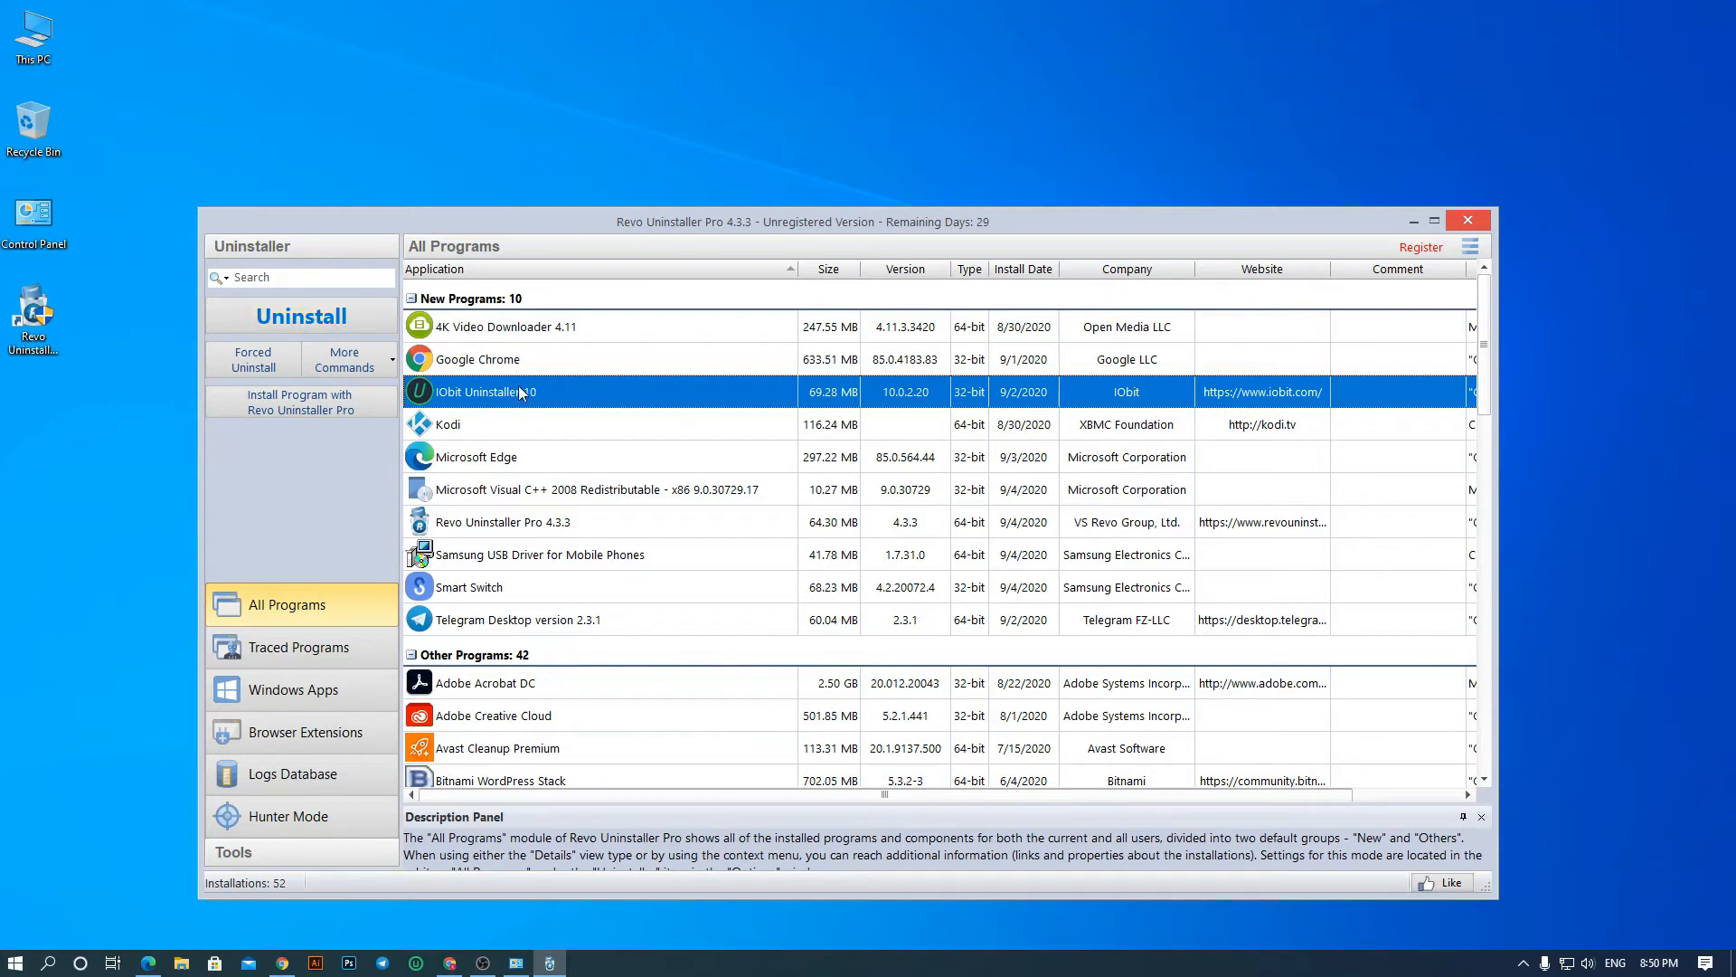
pyautogui.click(305, 318)
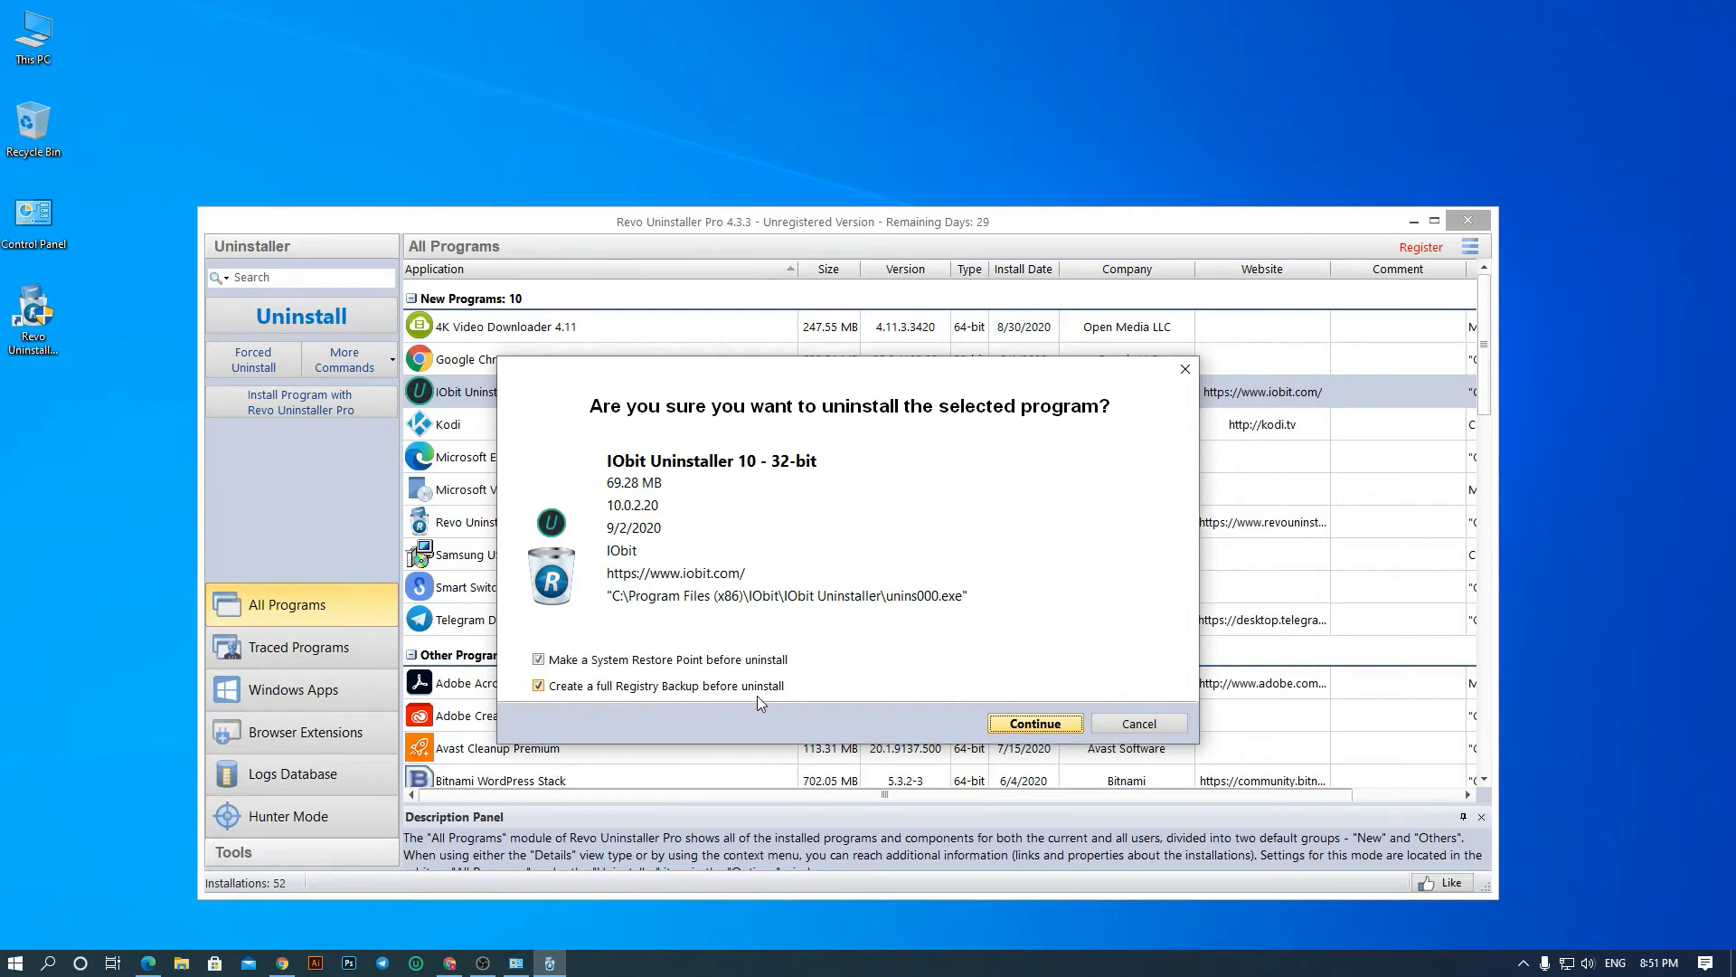
pyautogui.click(1035, 725)
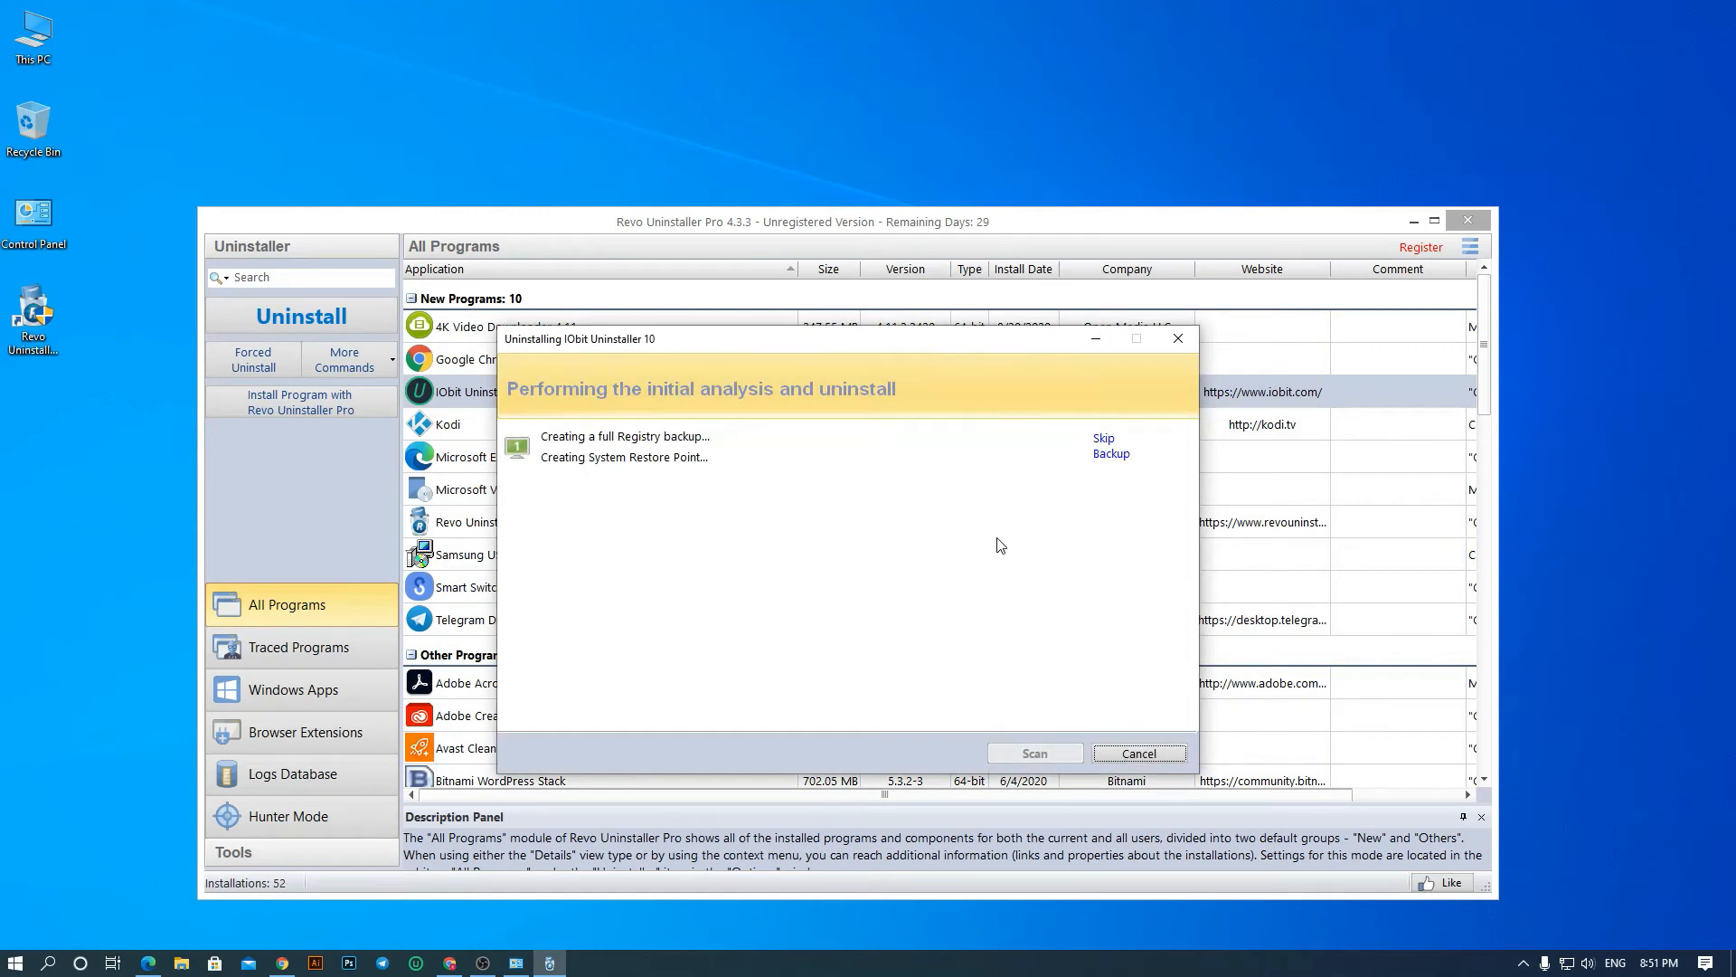
pyautogui.click(1111, 447)
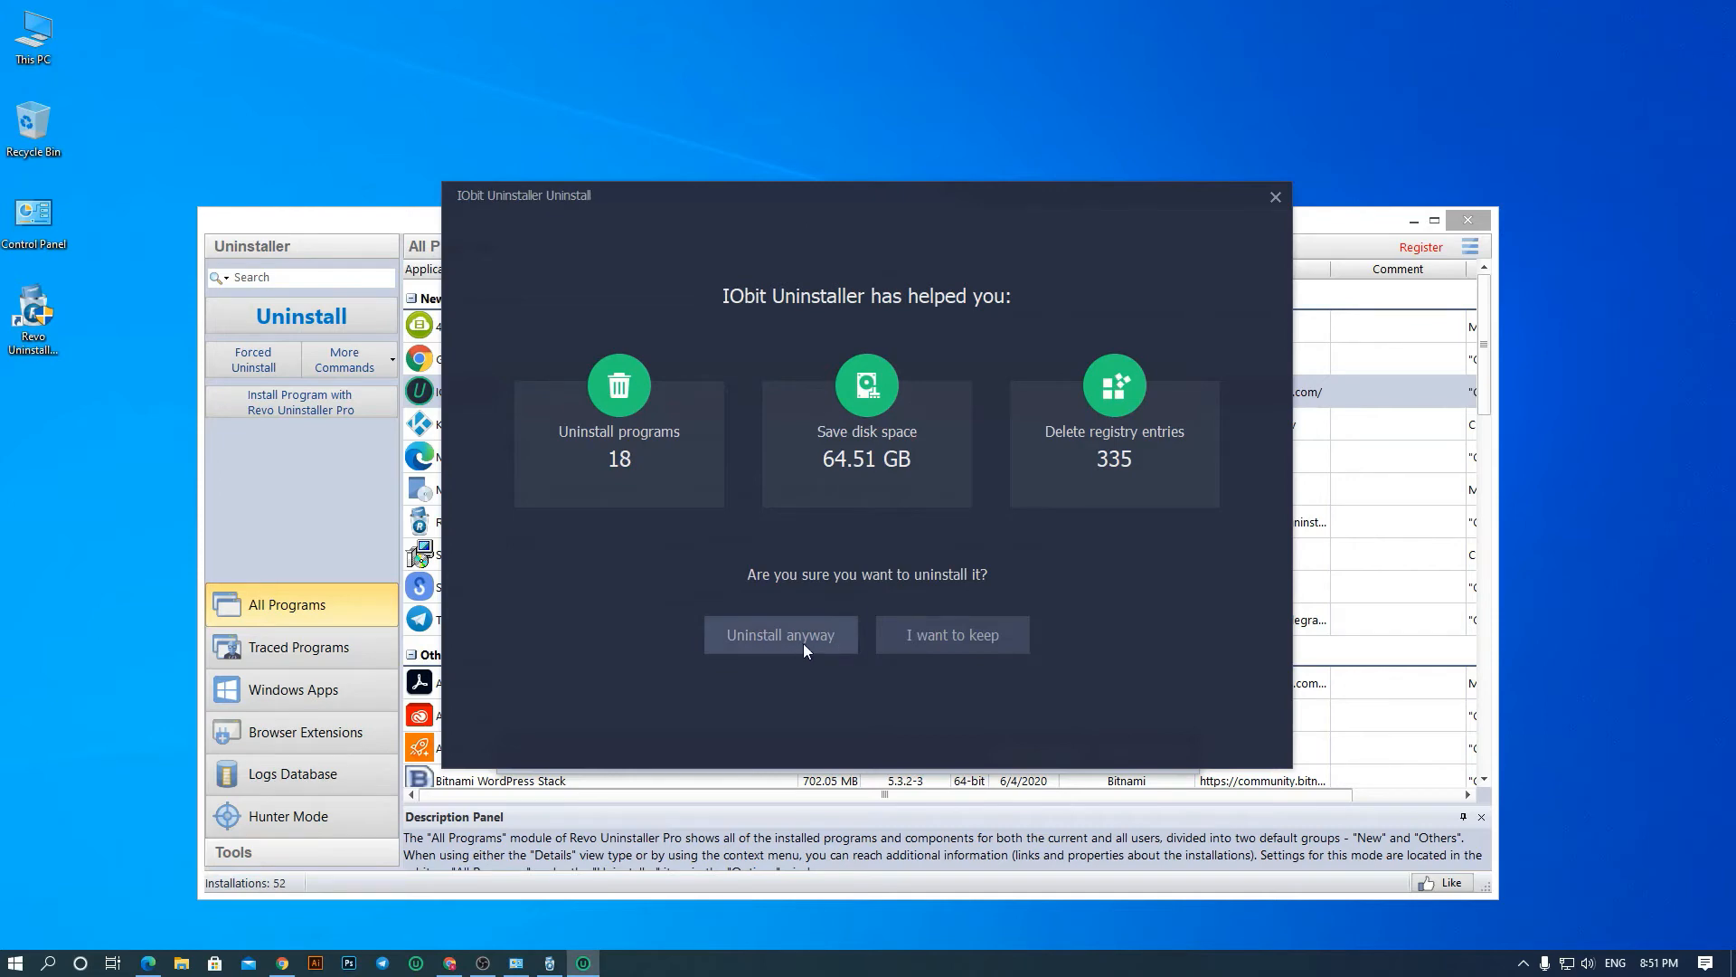
# - Complete IObit Uninstaller's built-in uninstall and scan for its leftovers in Moderate mode
pyautogui.click(764, 638)
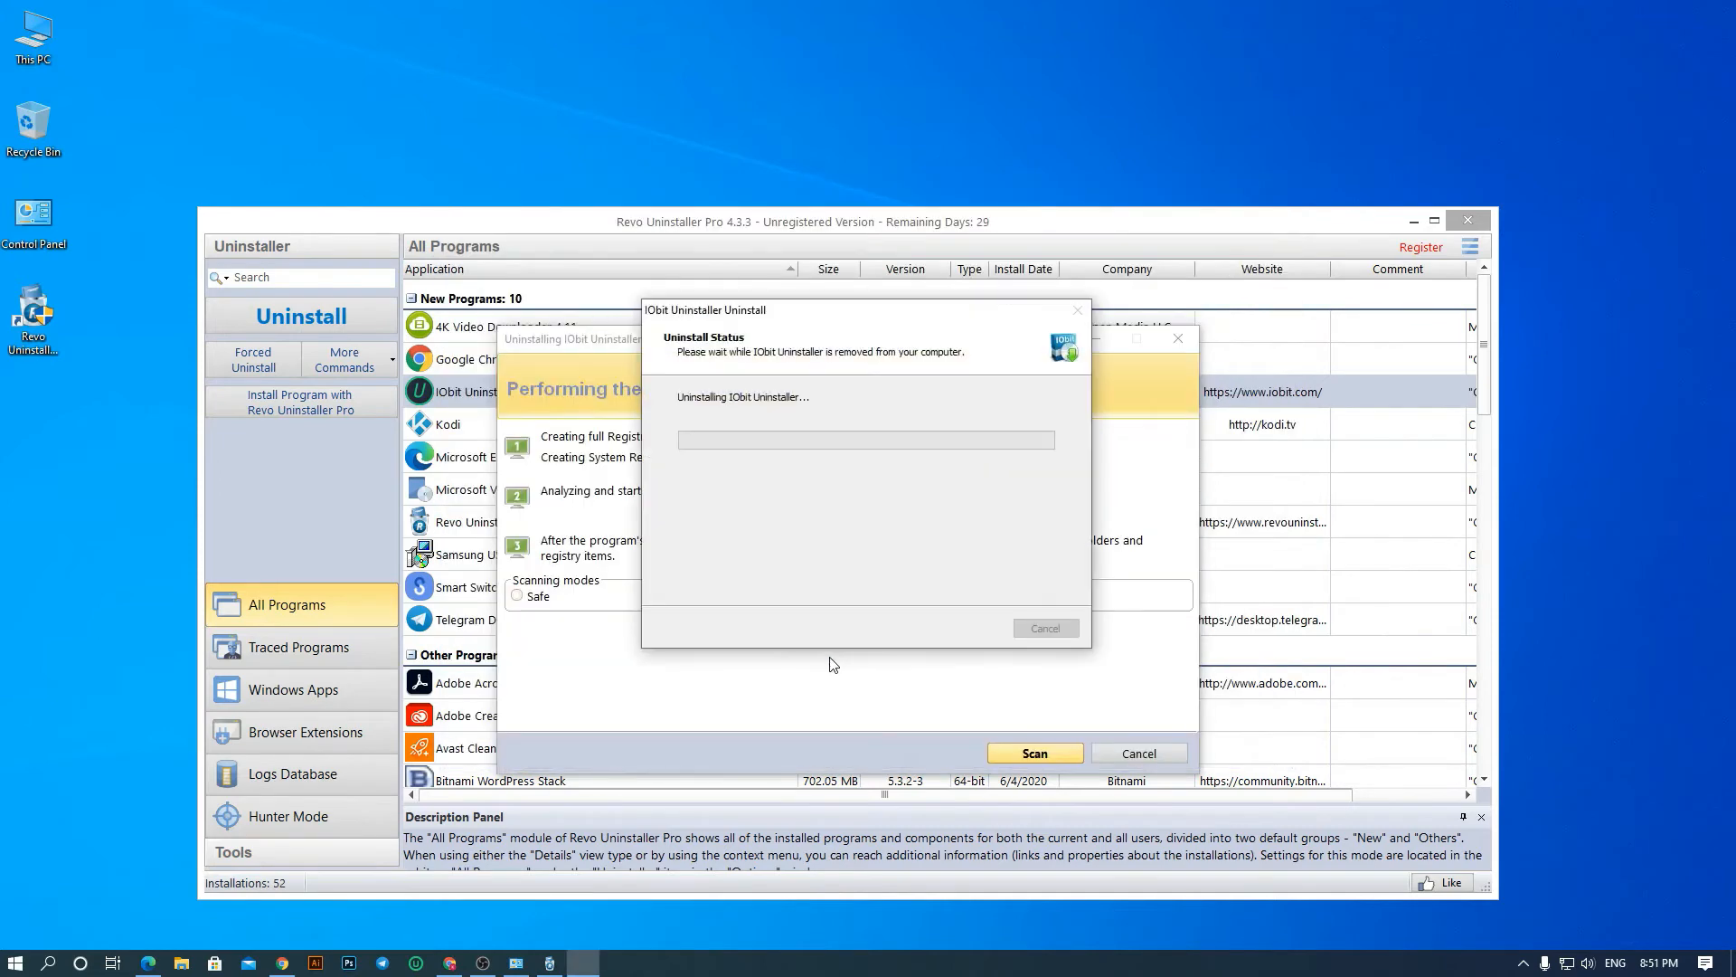
pyautogui.click(859, 474)
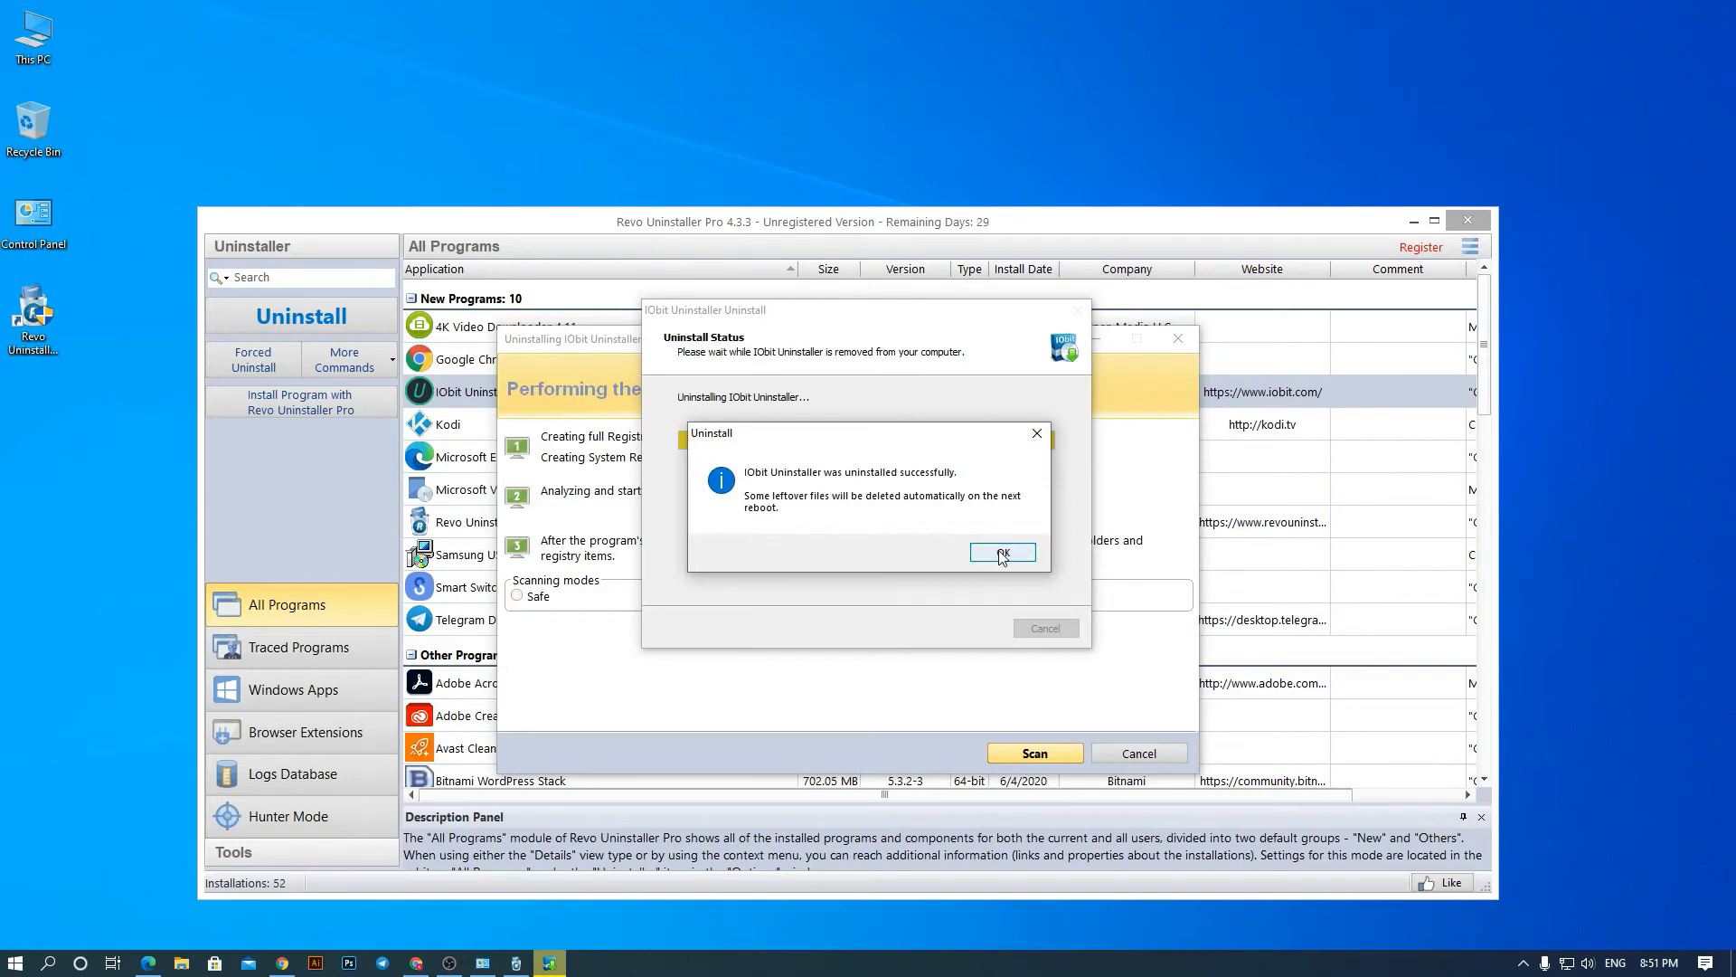
pyautogui.click(1003, 554)
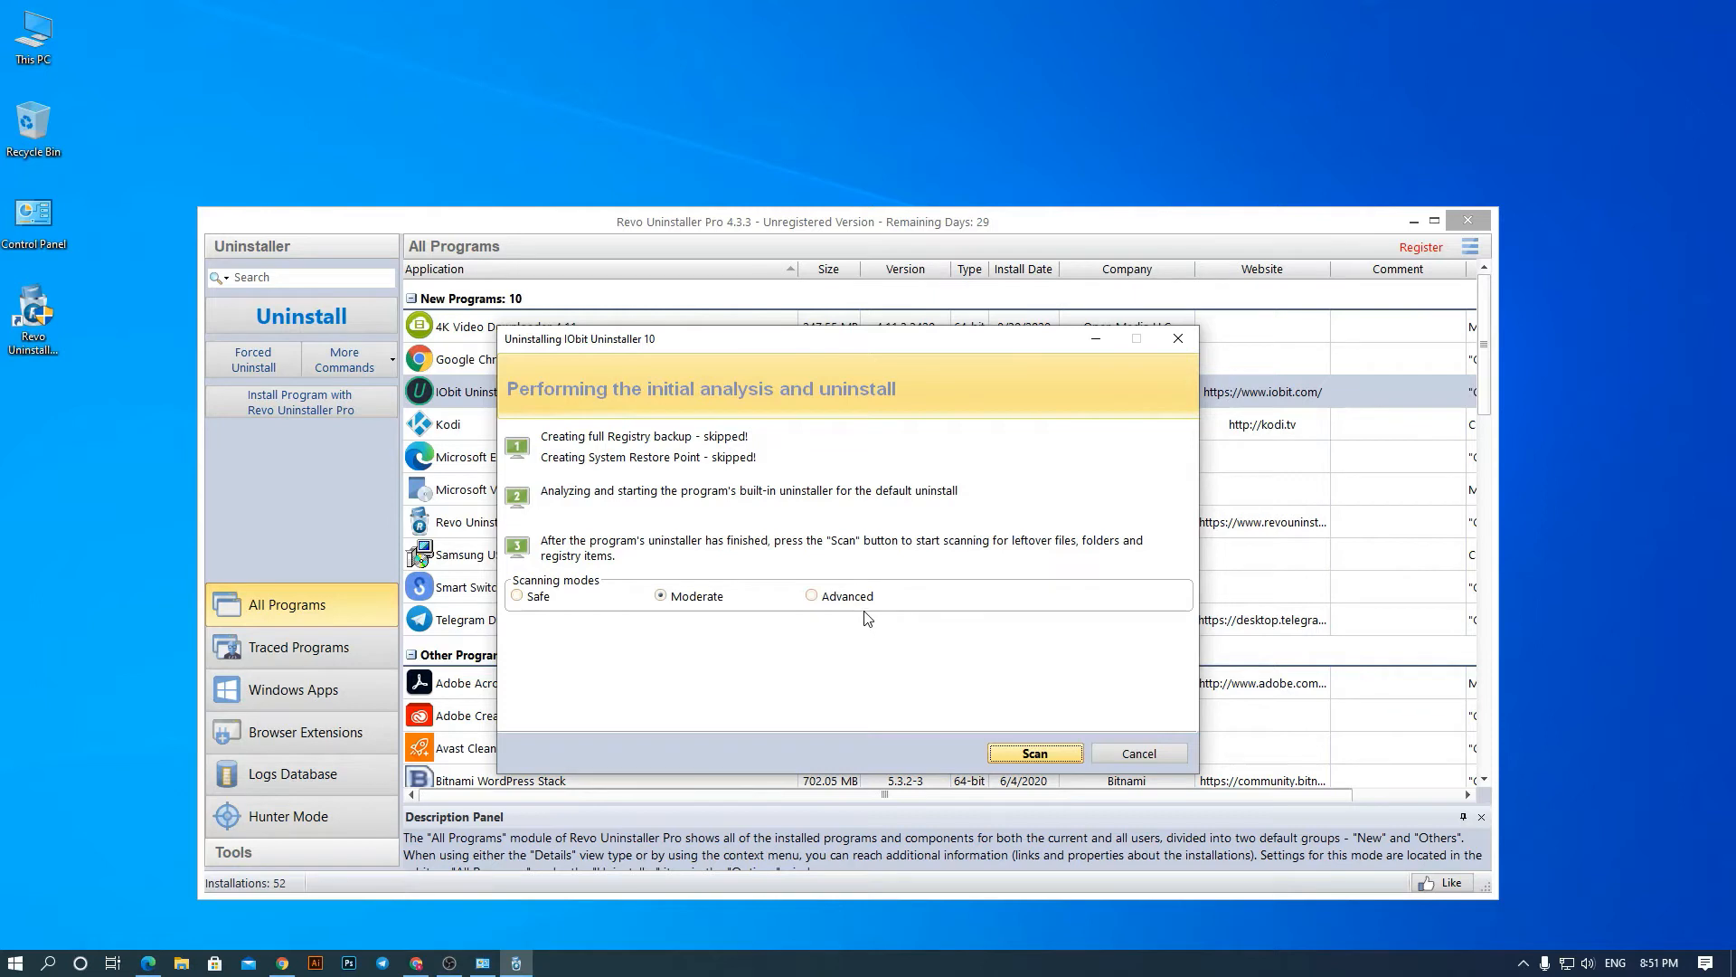
pyautogui.click(1034, 752)
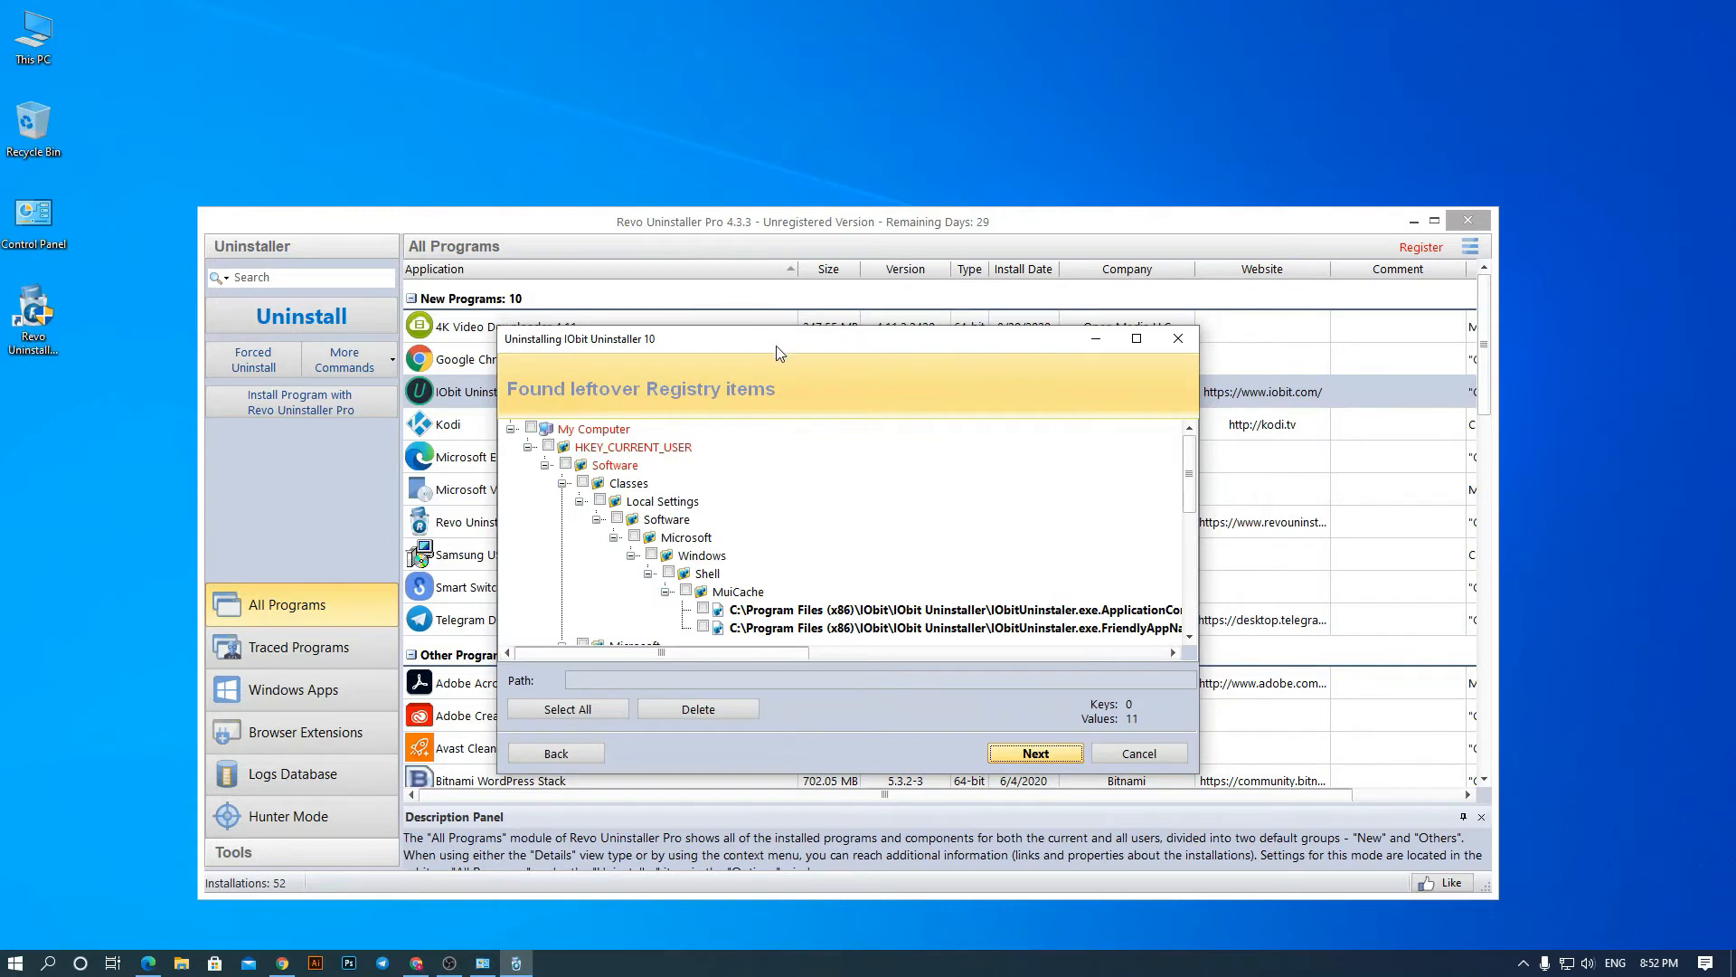
pyautogui.moveTo(780, 347); pyautogui.dragTo(979, 443)
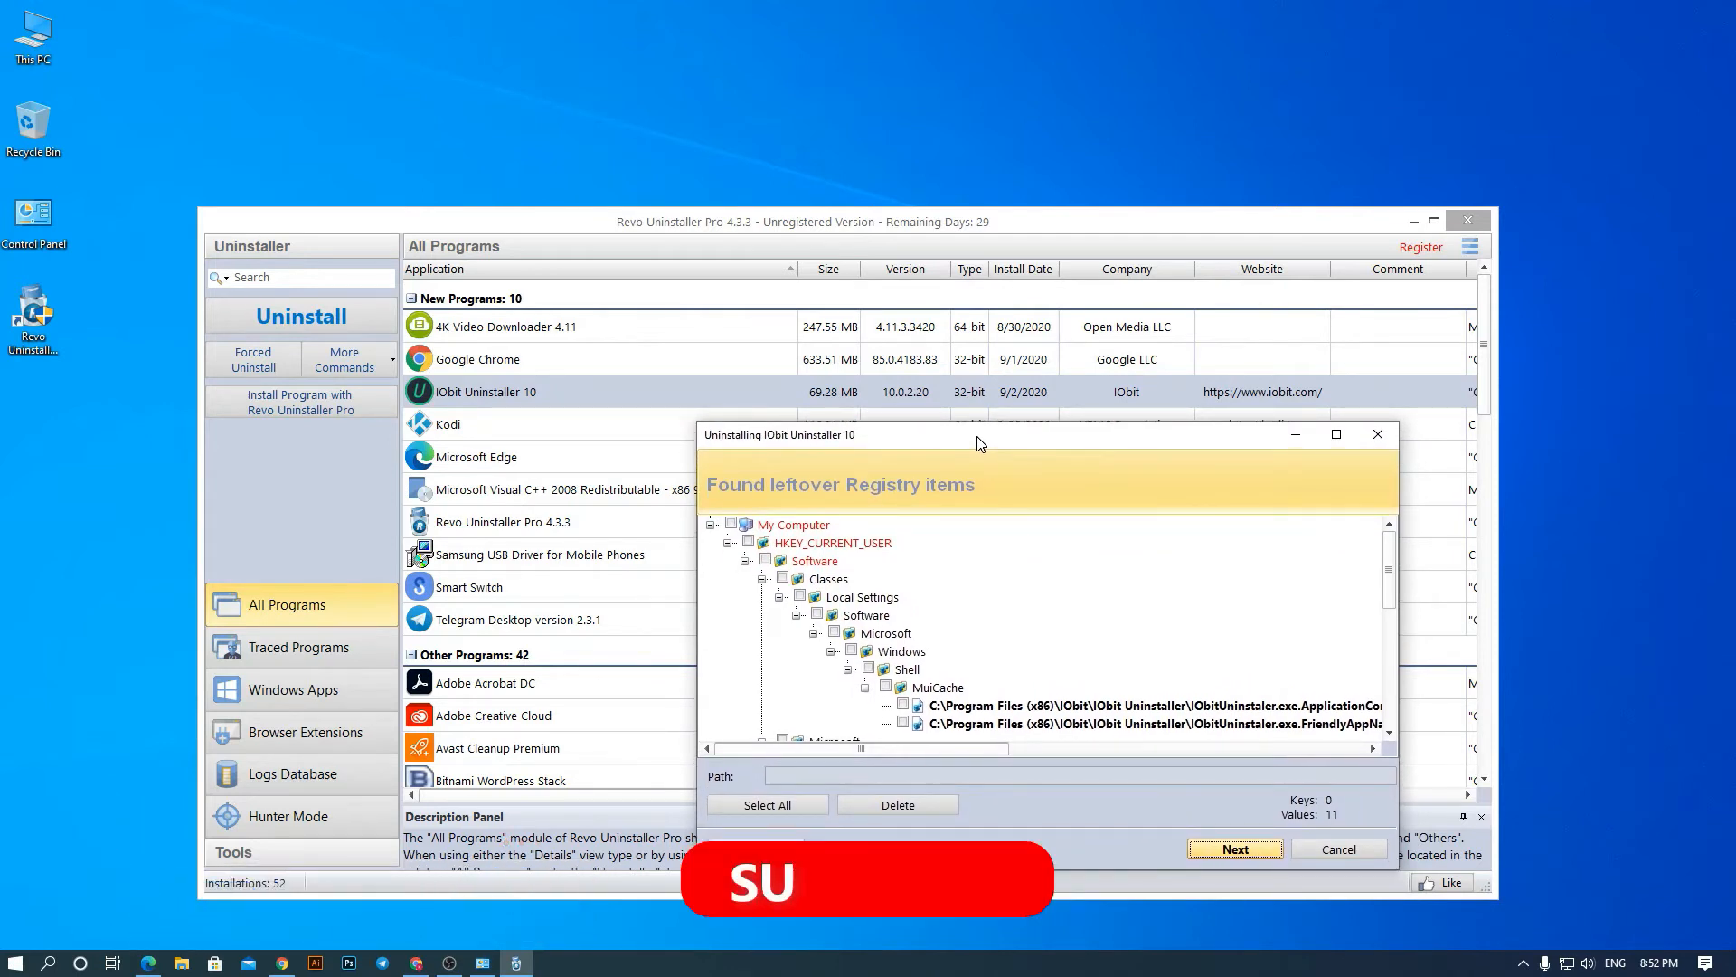
pyautogui.moveTo(979, 443); pyautogui.dragTo(983, 440)
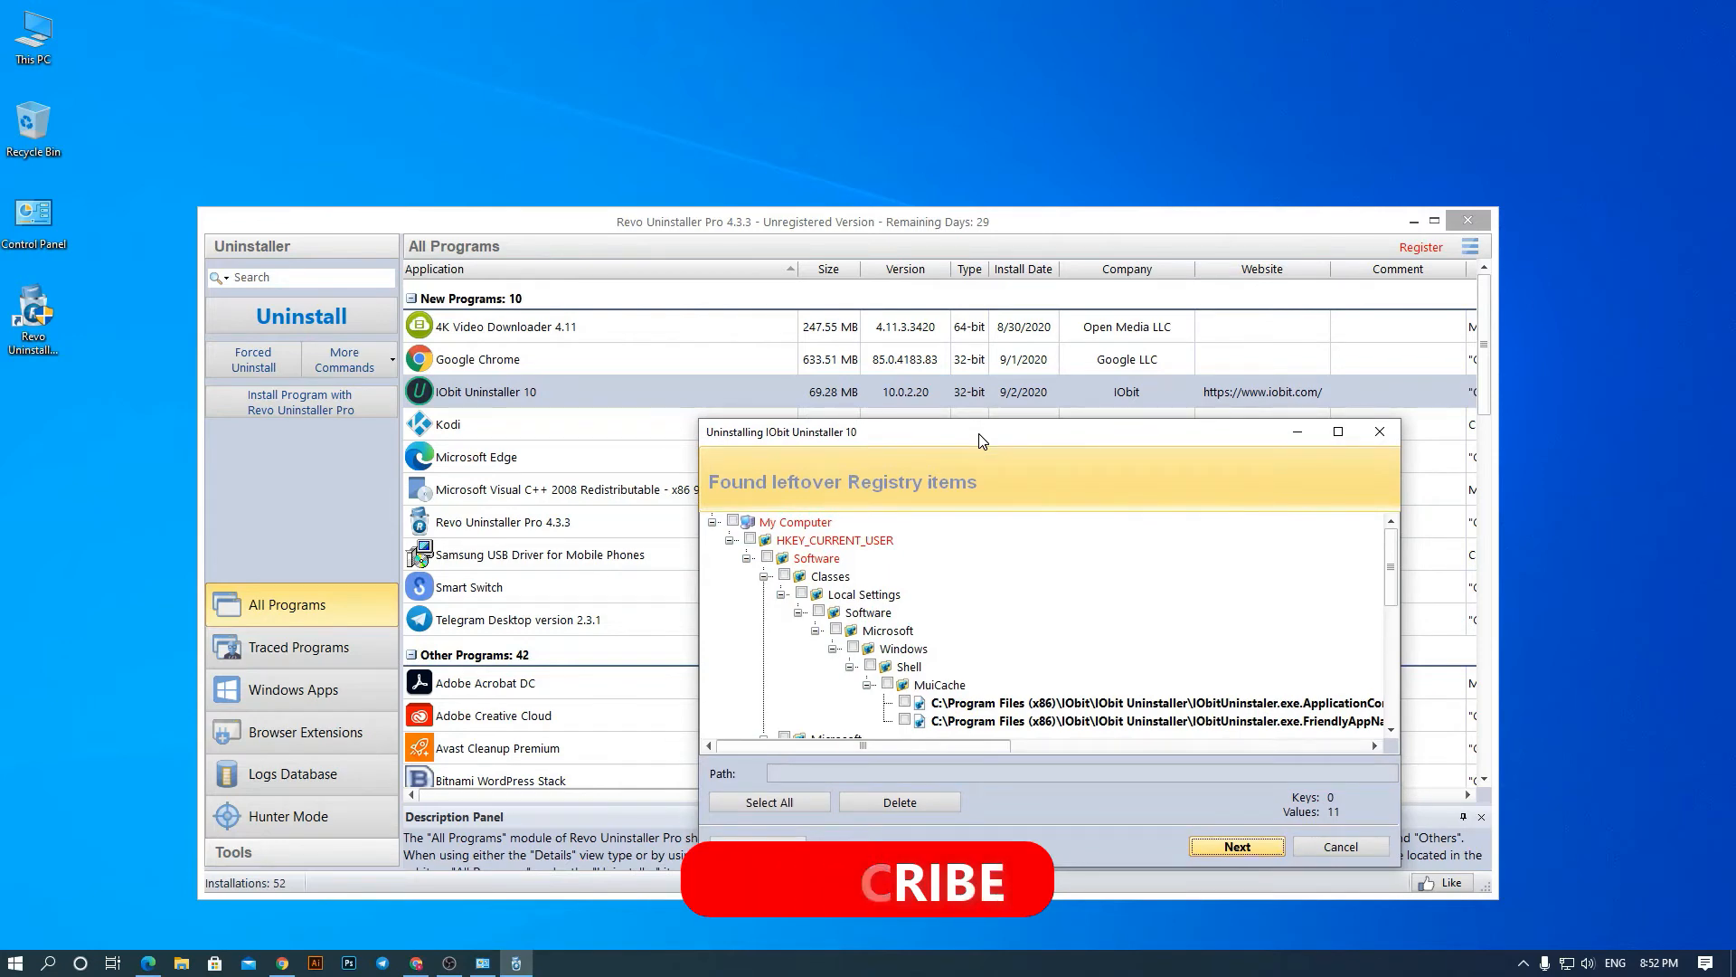
pyautogui.moveTo(983, 440); pyautogui.dragTo(993, 438)
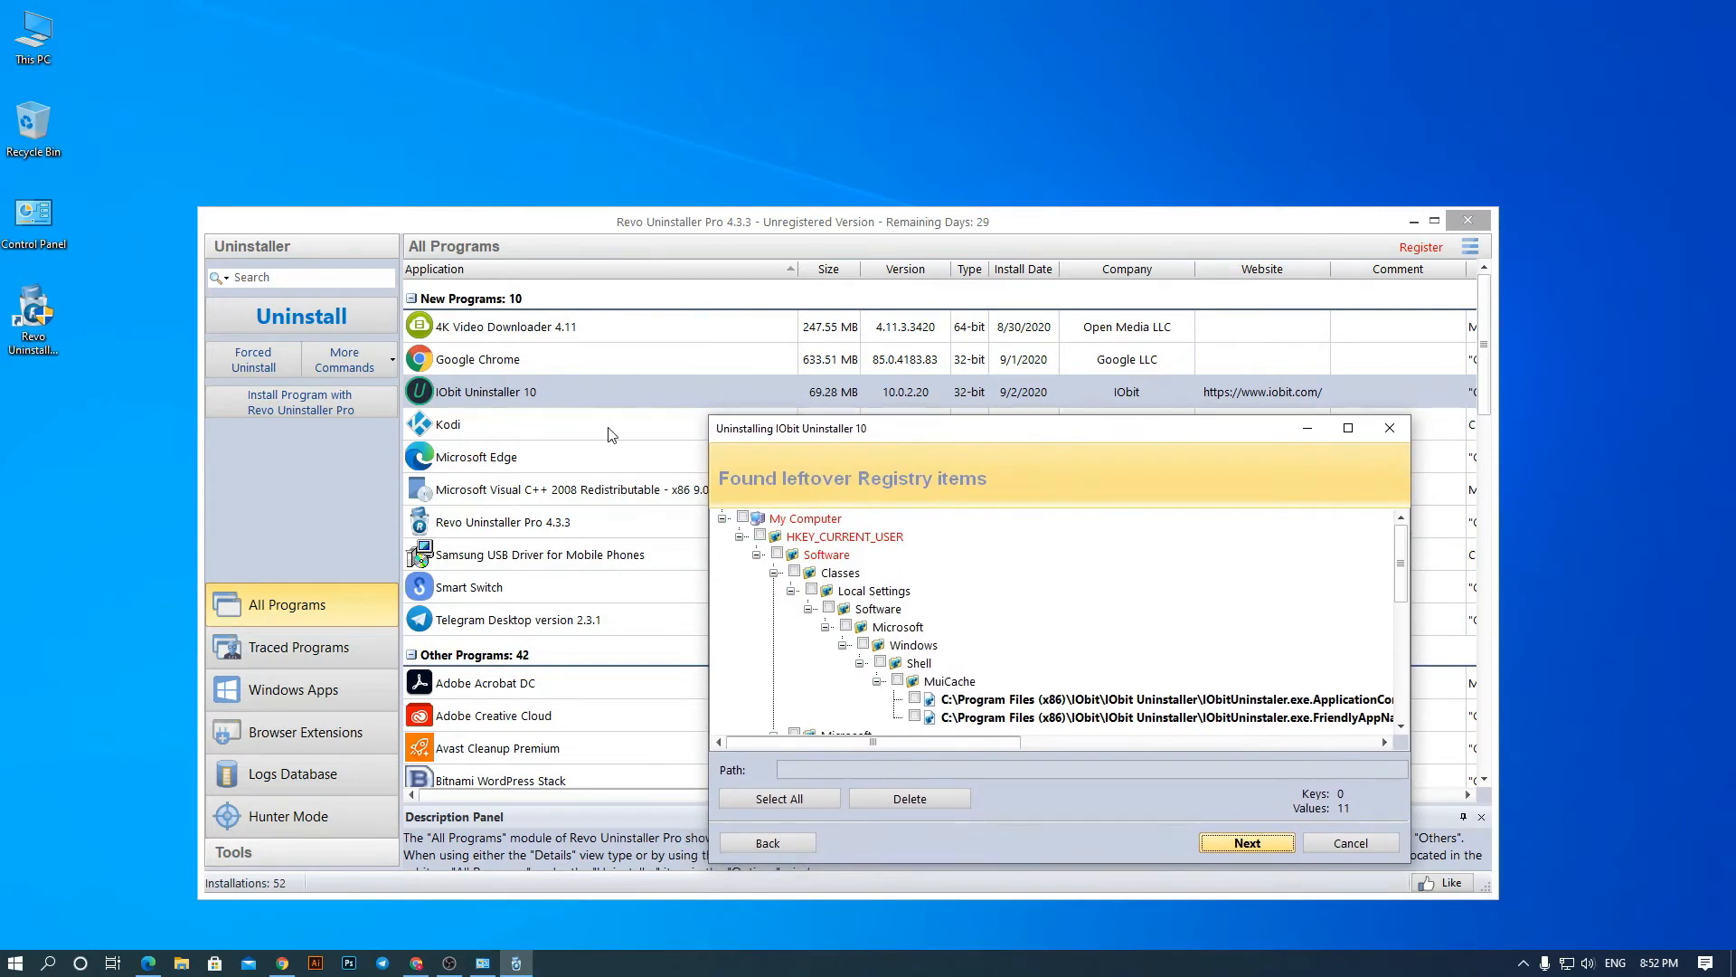
pyautogui.moveTo(888, 430); pyautogui.dragTo(879, 431)
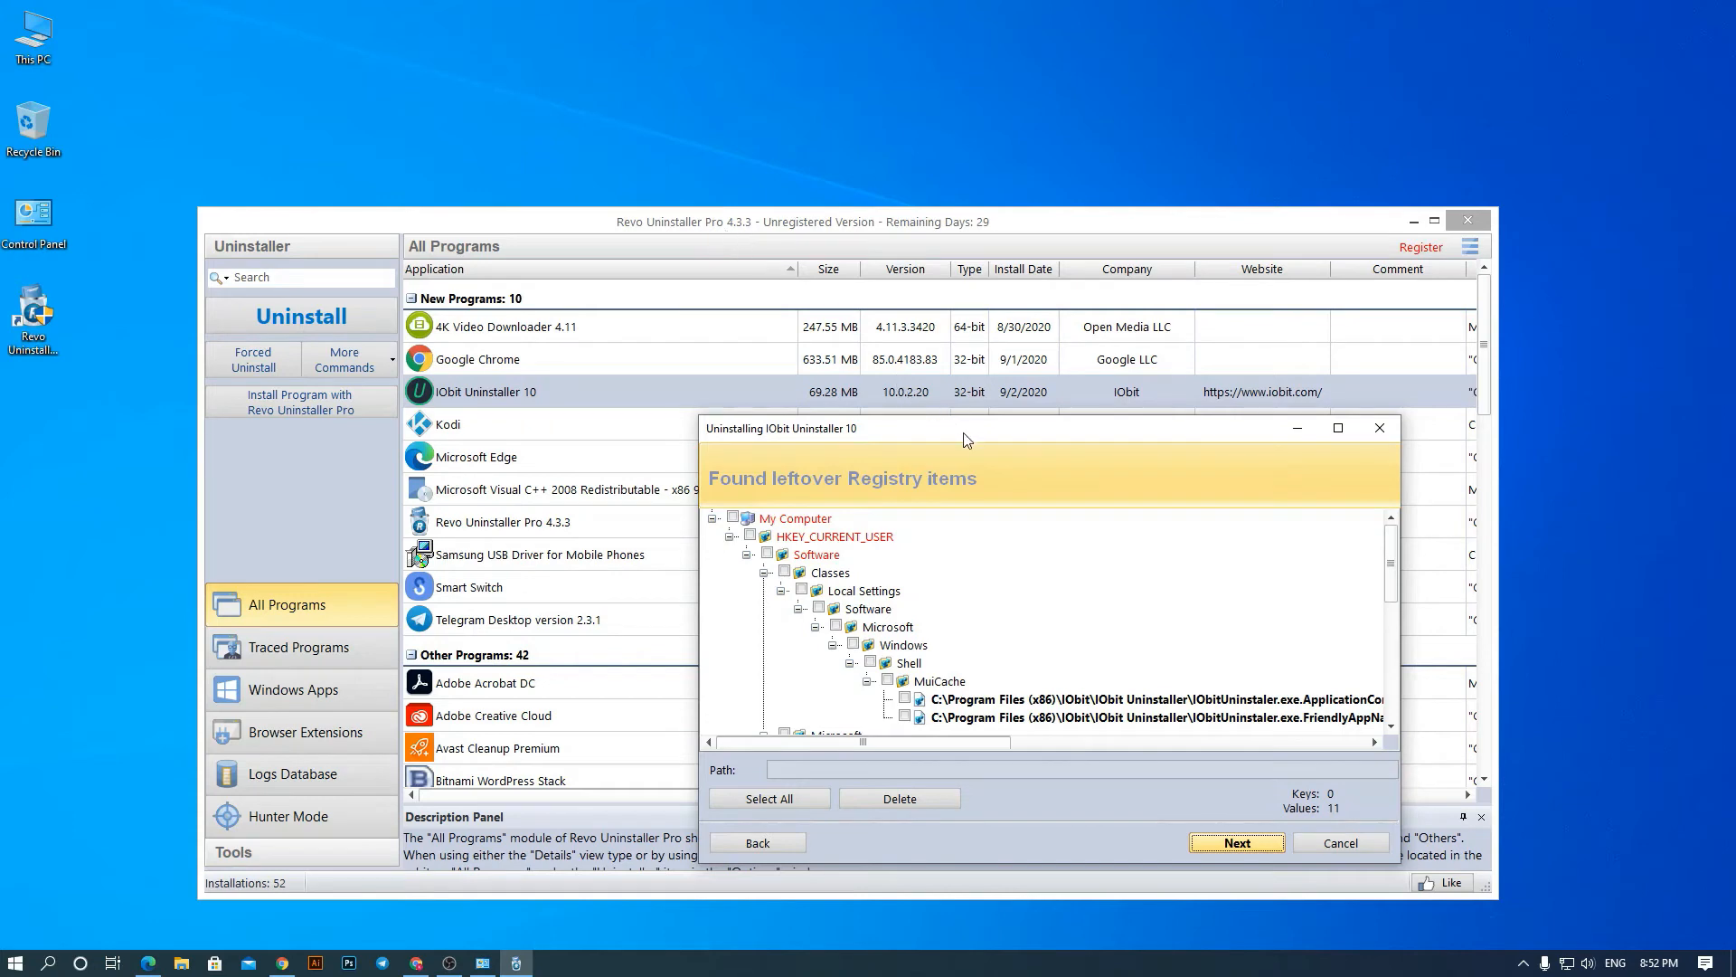
pyautogui.moveTo(966, 440); pyautogui.dragTo(971, 429)
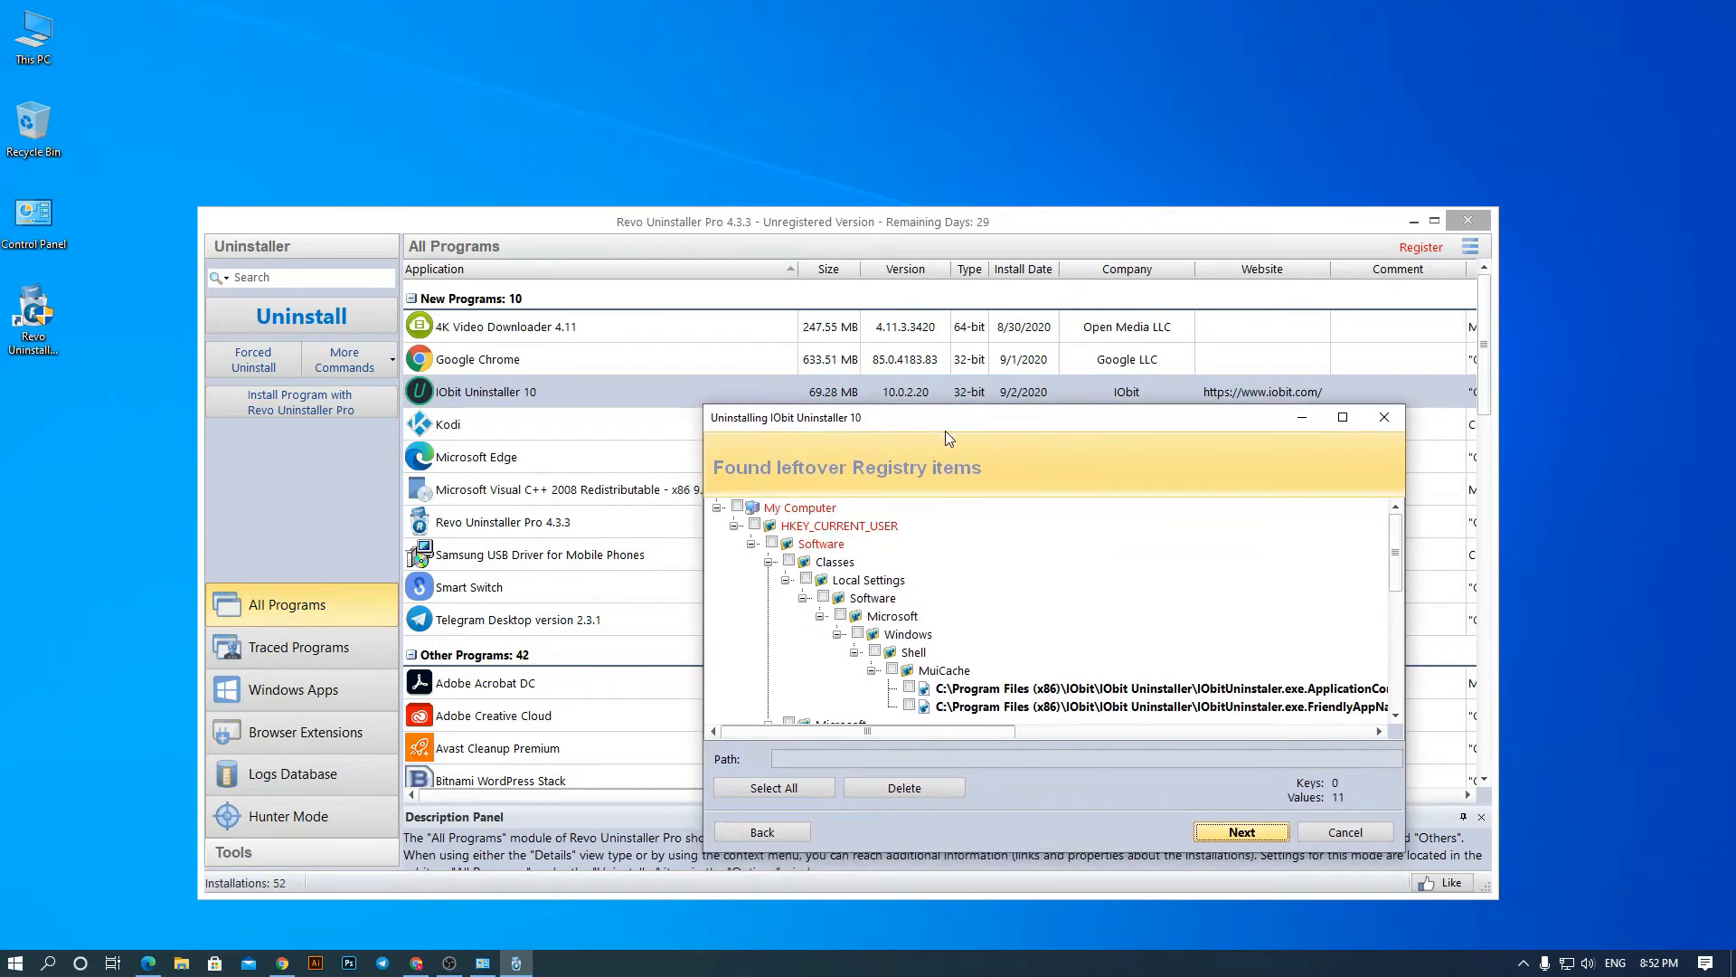
pyautogui.moveTo(945, 419); pyautogui.dragTo(957, 420)
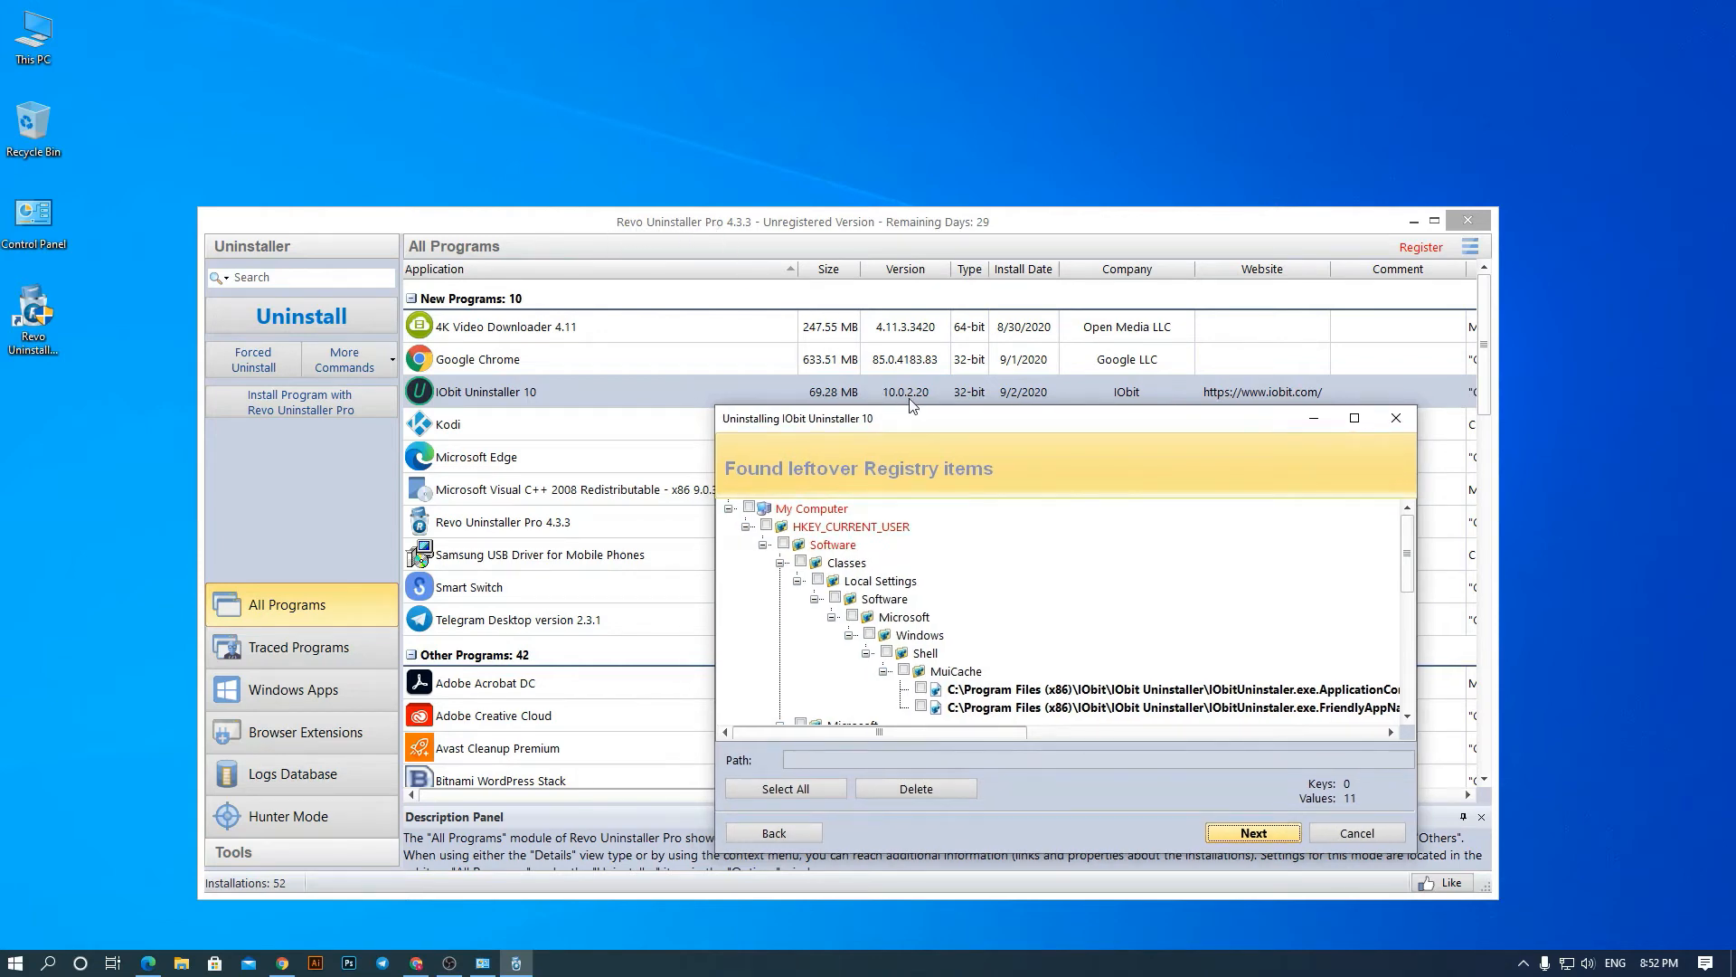
pyautogui.moveTo(941, 422); pyautogui.dragTo(914, 421)
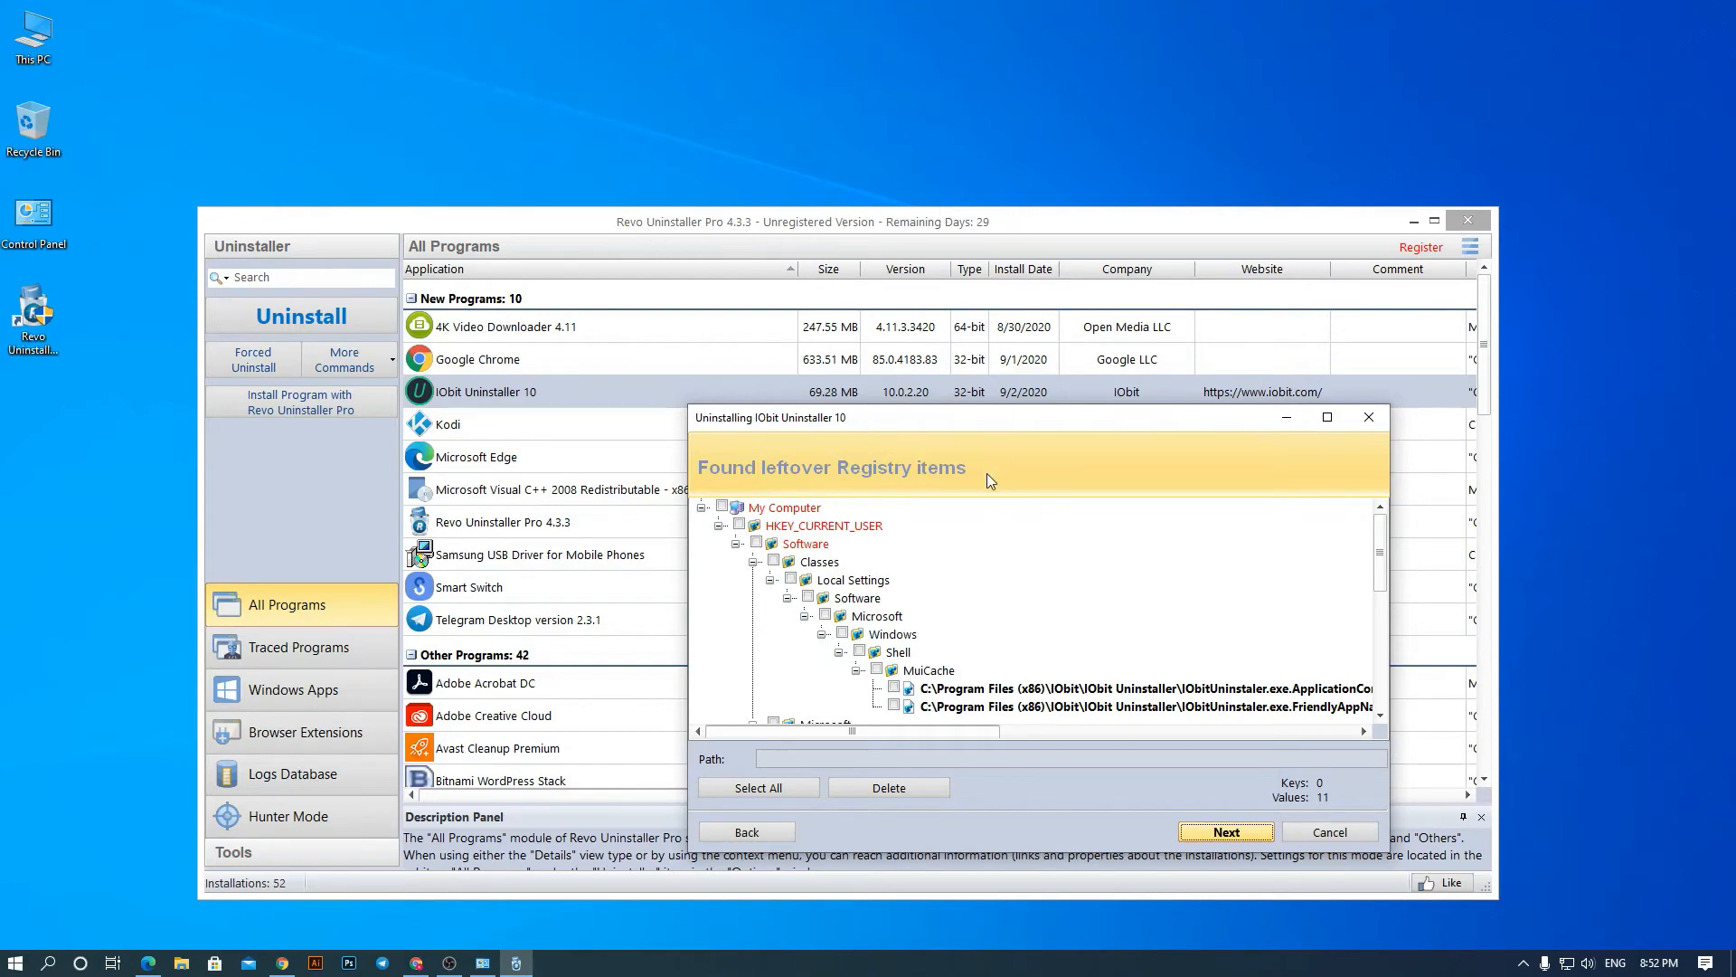
pyautogui.moveTo(1004, 424)
pyautogui.mouseDown()
pyautogui.moveTo(986, 425)
pyautogui.moveTo(983, 401)
pyautogui.mouseUp()
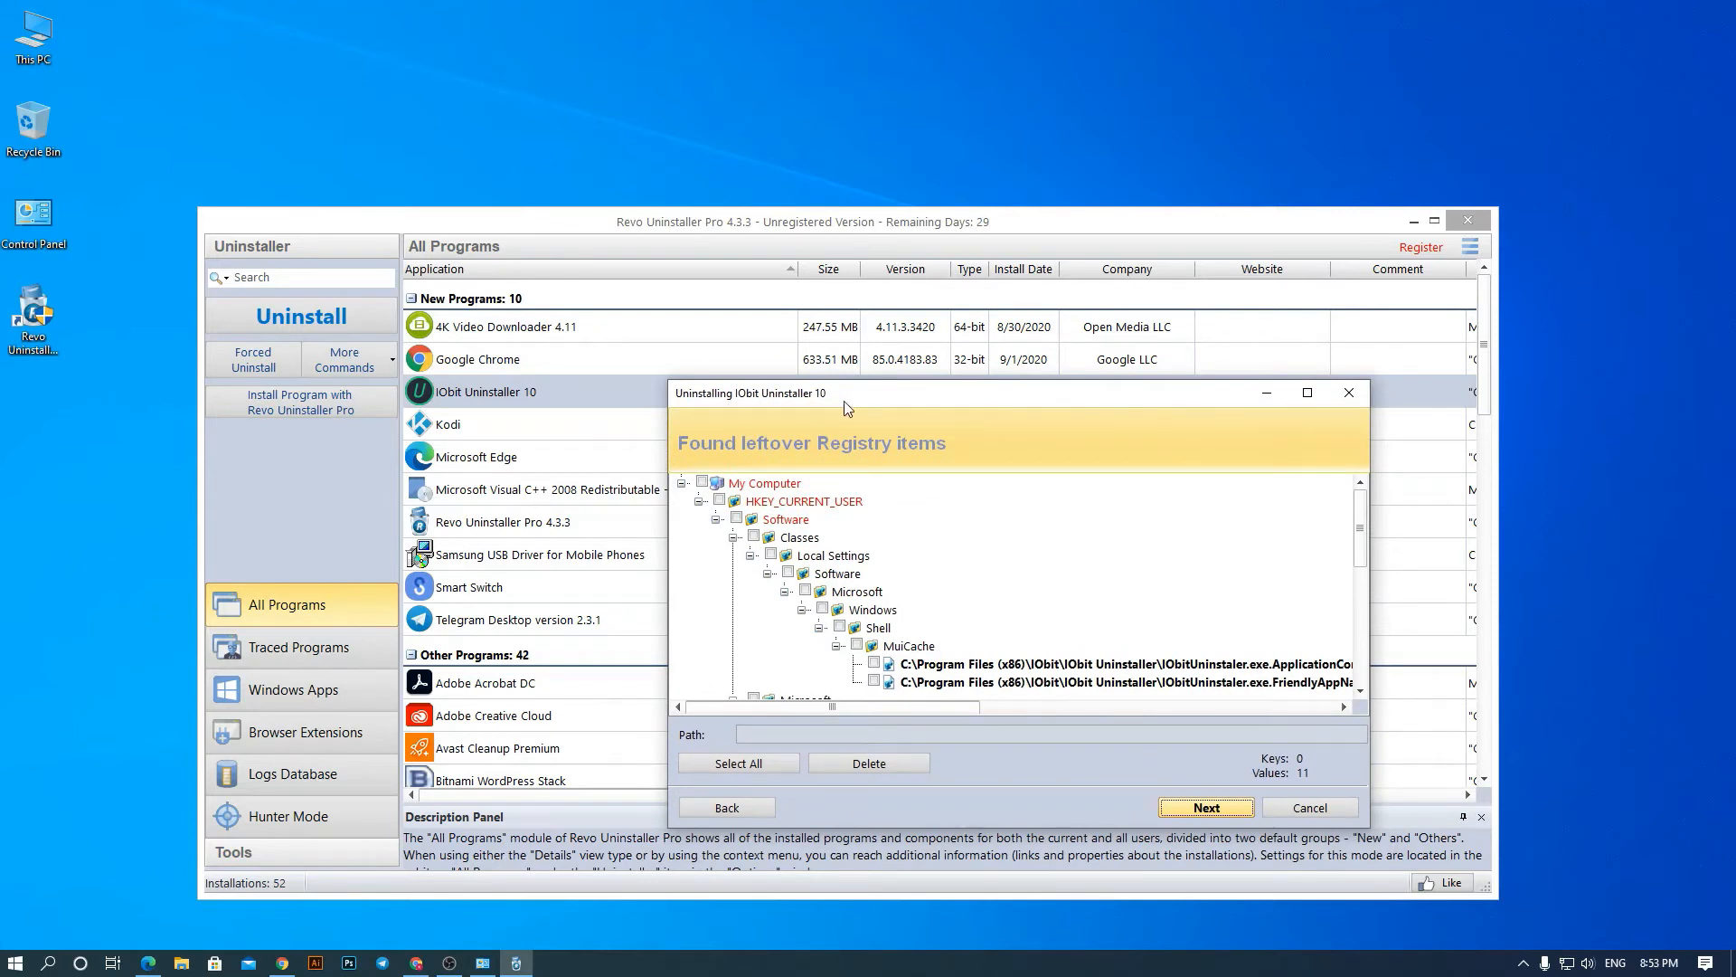
pyautogui.moveTo(982, 403); pyautogui.dragTo(1008, 397)
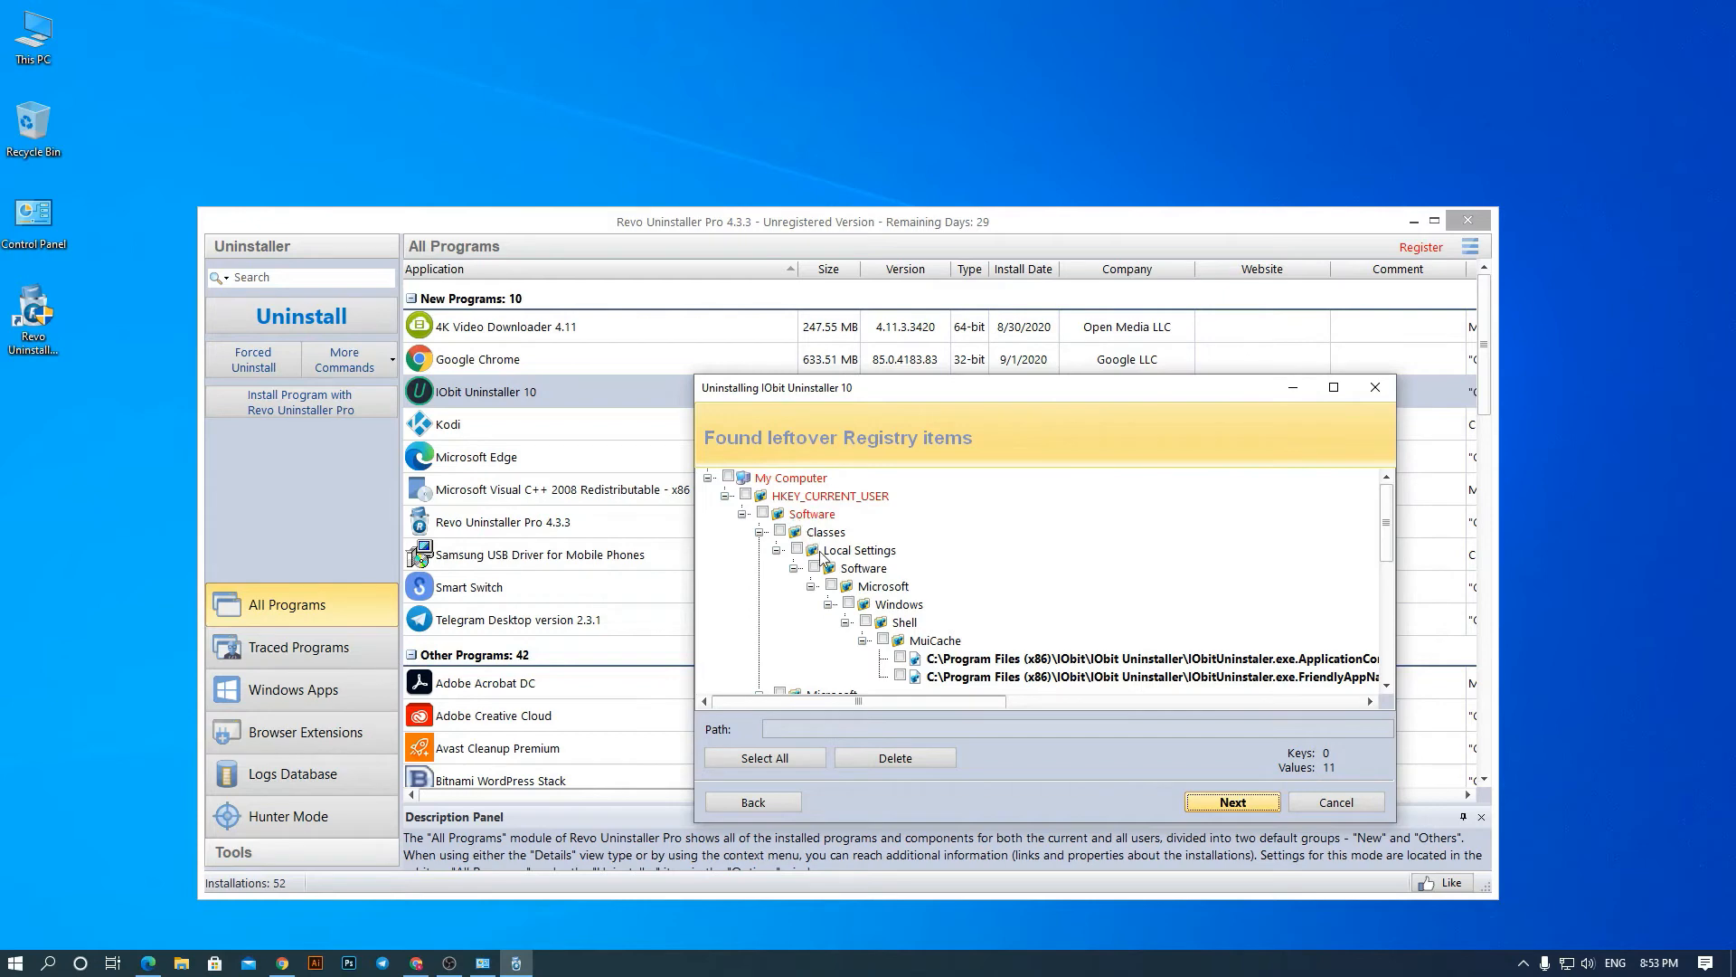
# - Examine the tree of leftover registry items found for IObit Uninstaller 10
pyautogui.scroll(-1, 934, 651)
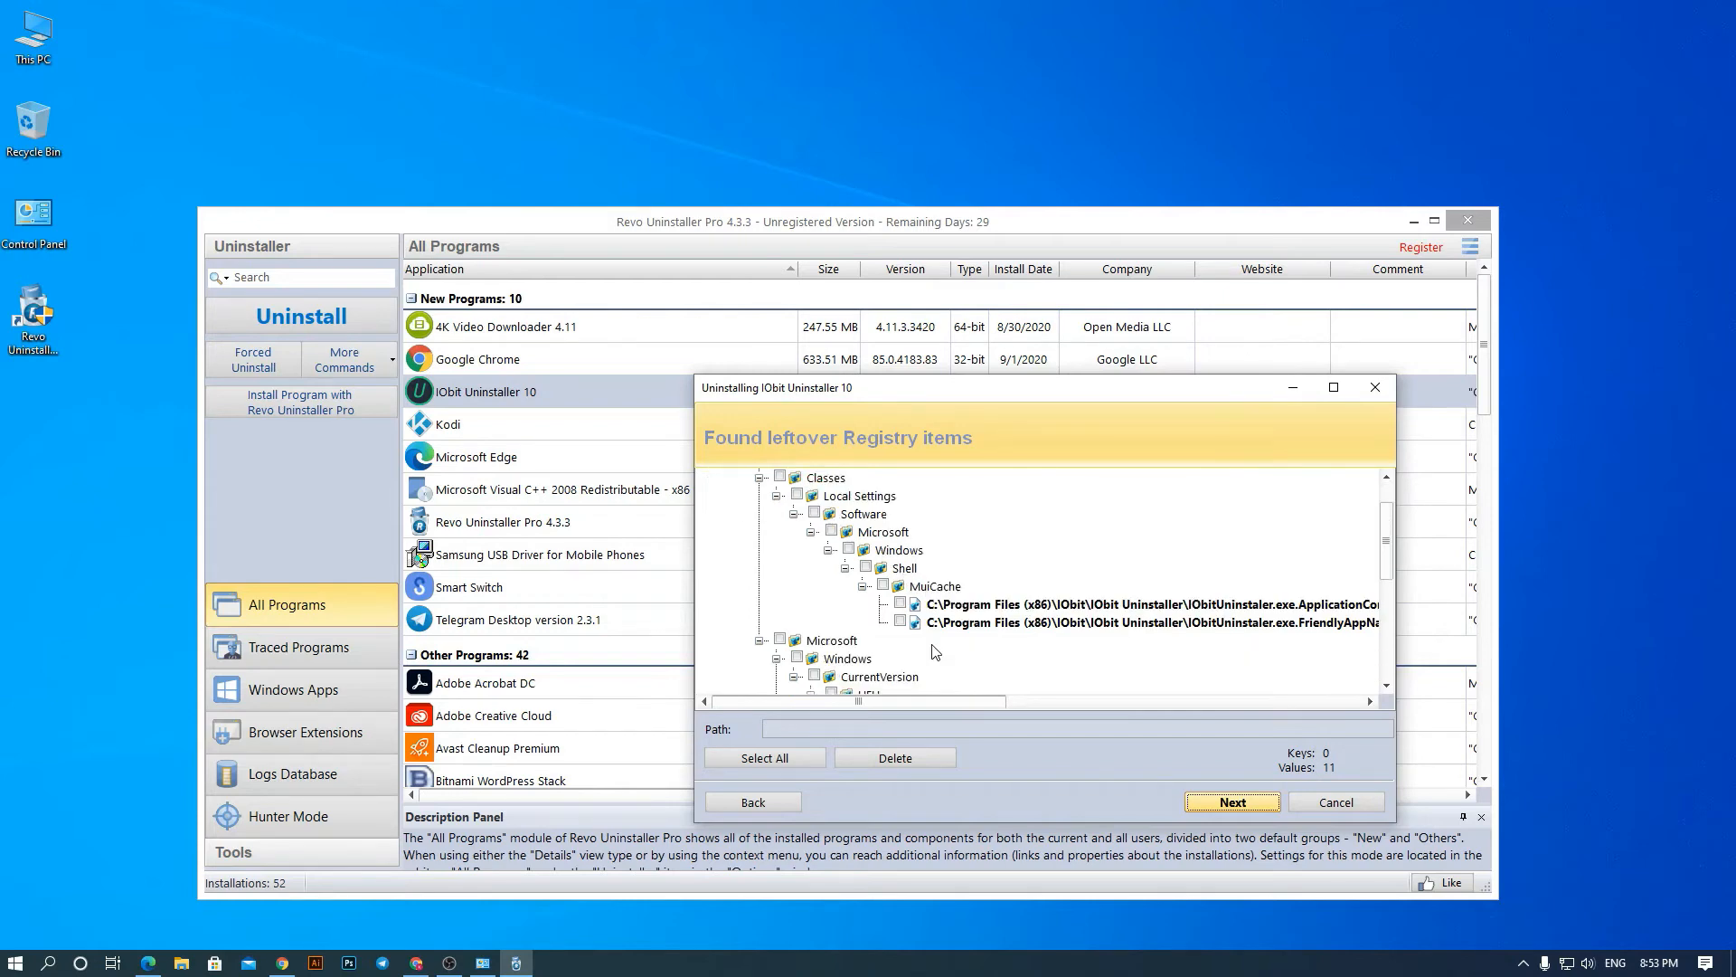
pyautogui.scroll(-5, 934, 651)
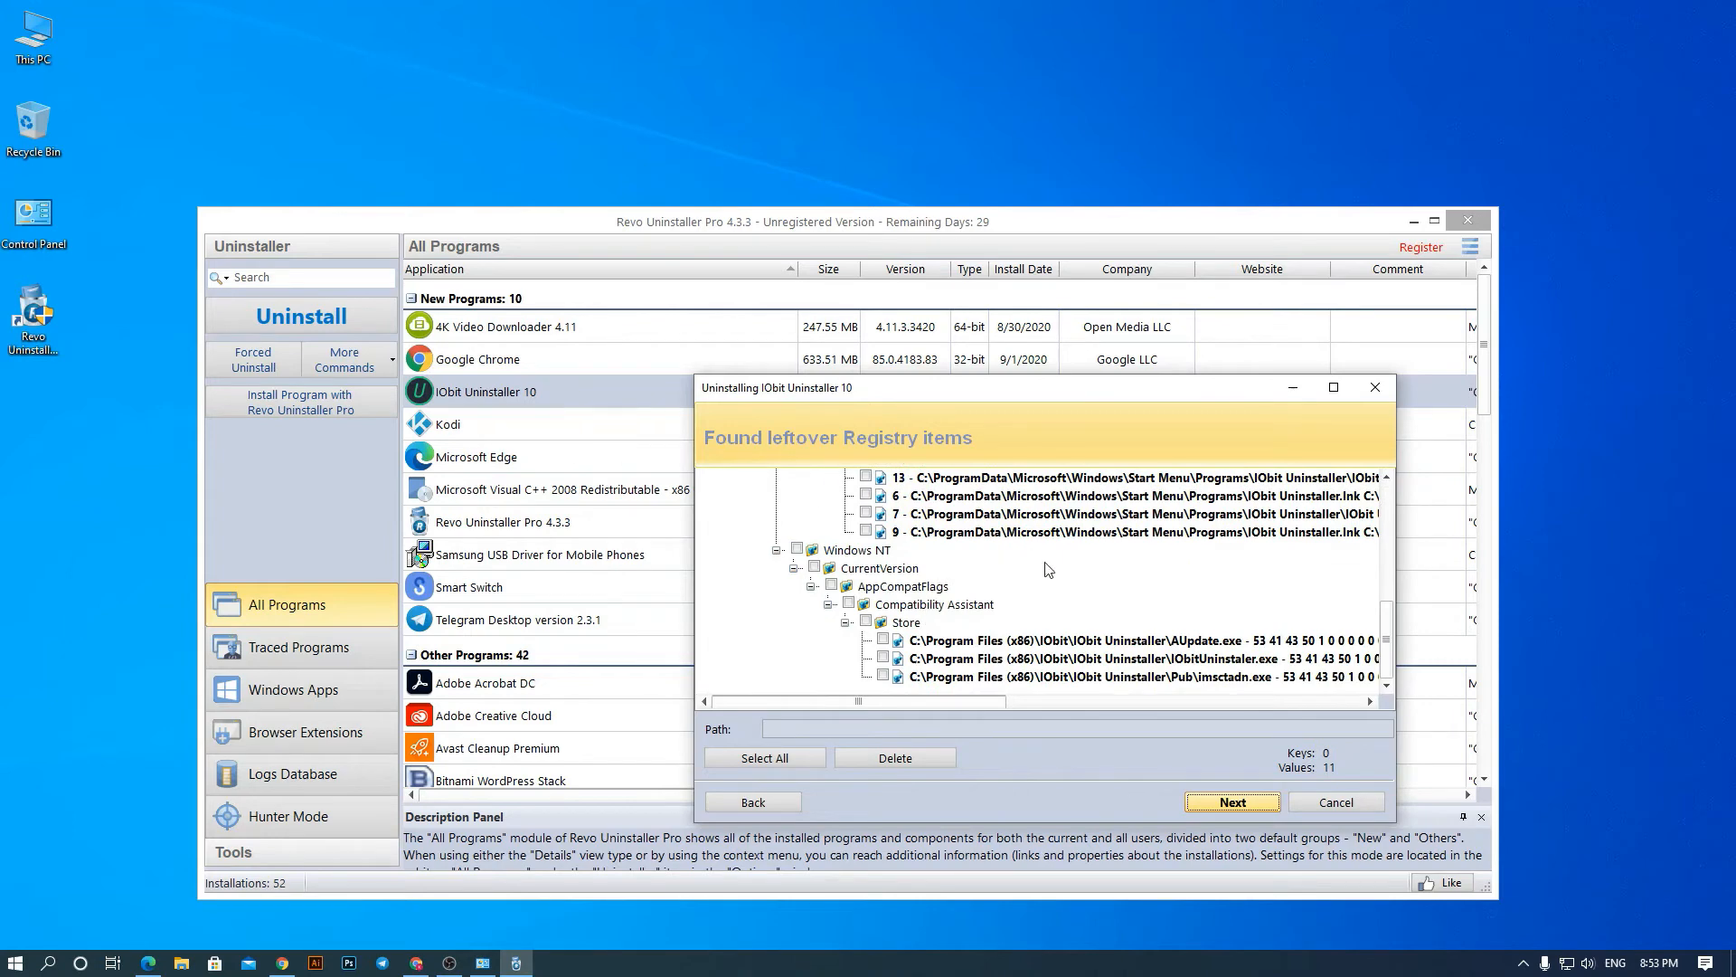
pyautogui.scroll(3, 1054, 580)
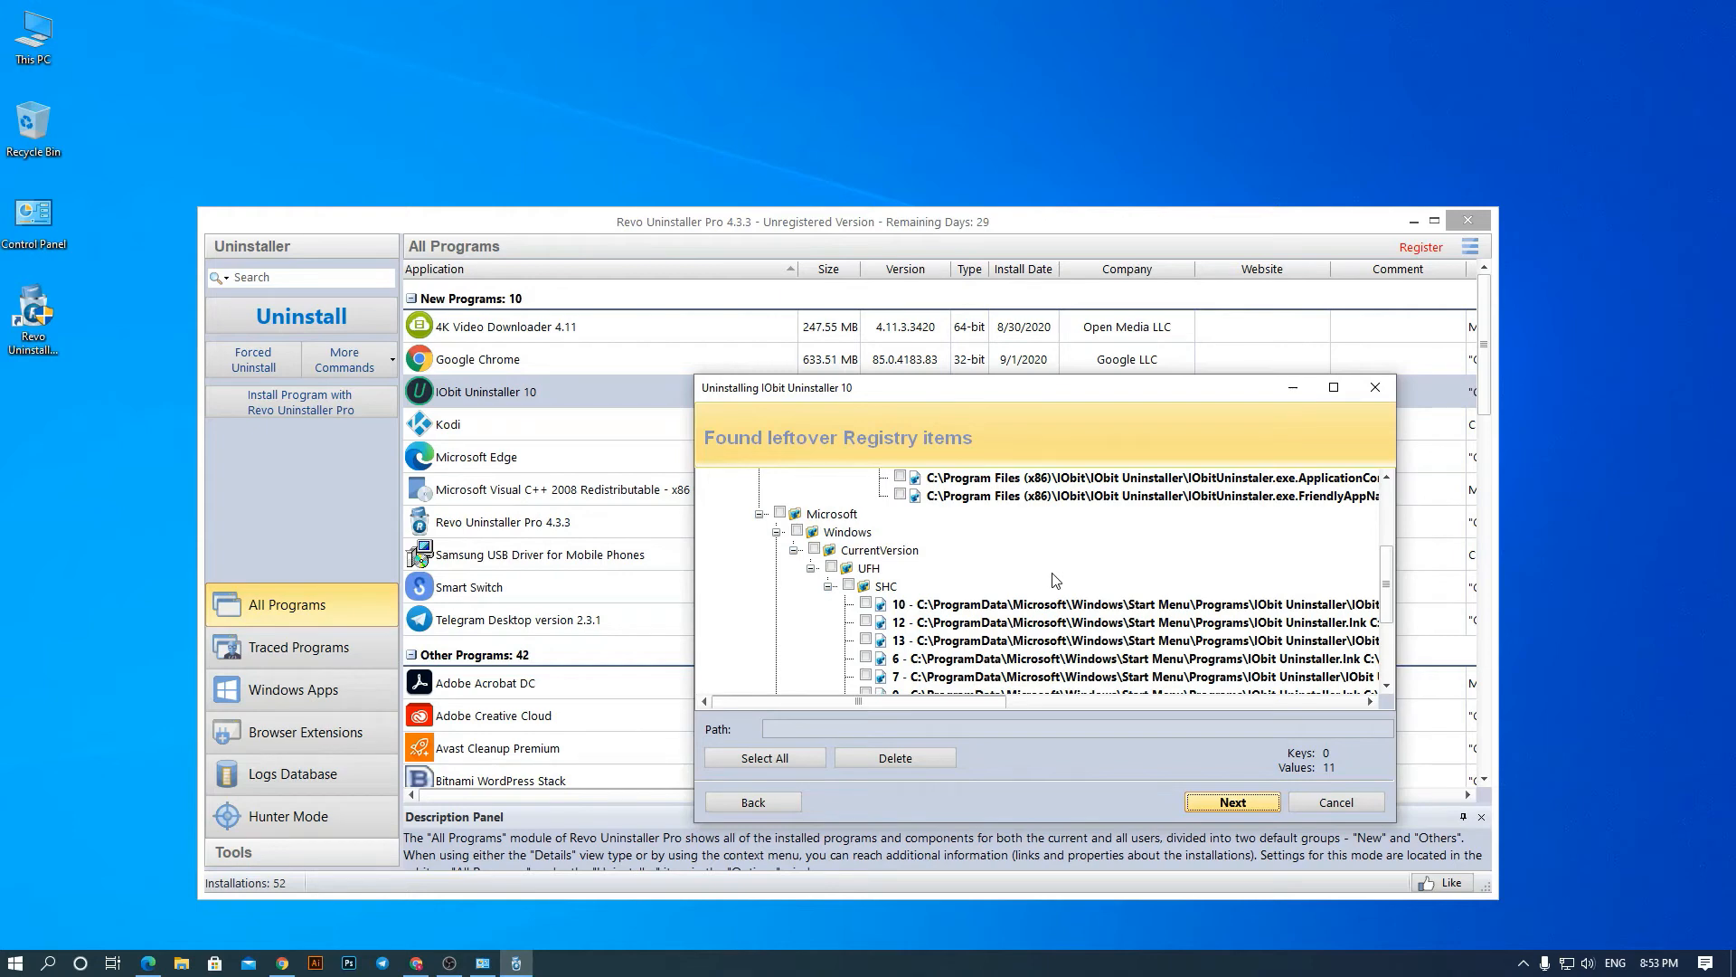
pyautogui.scroll(3, 1056, 580)
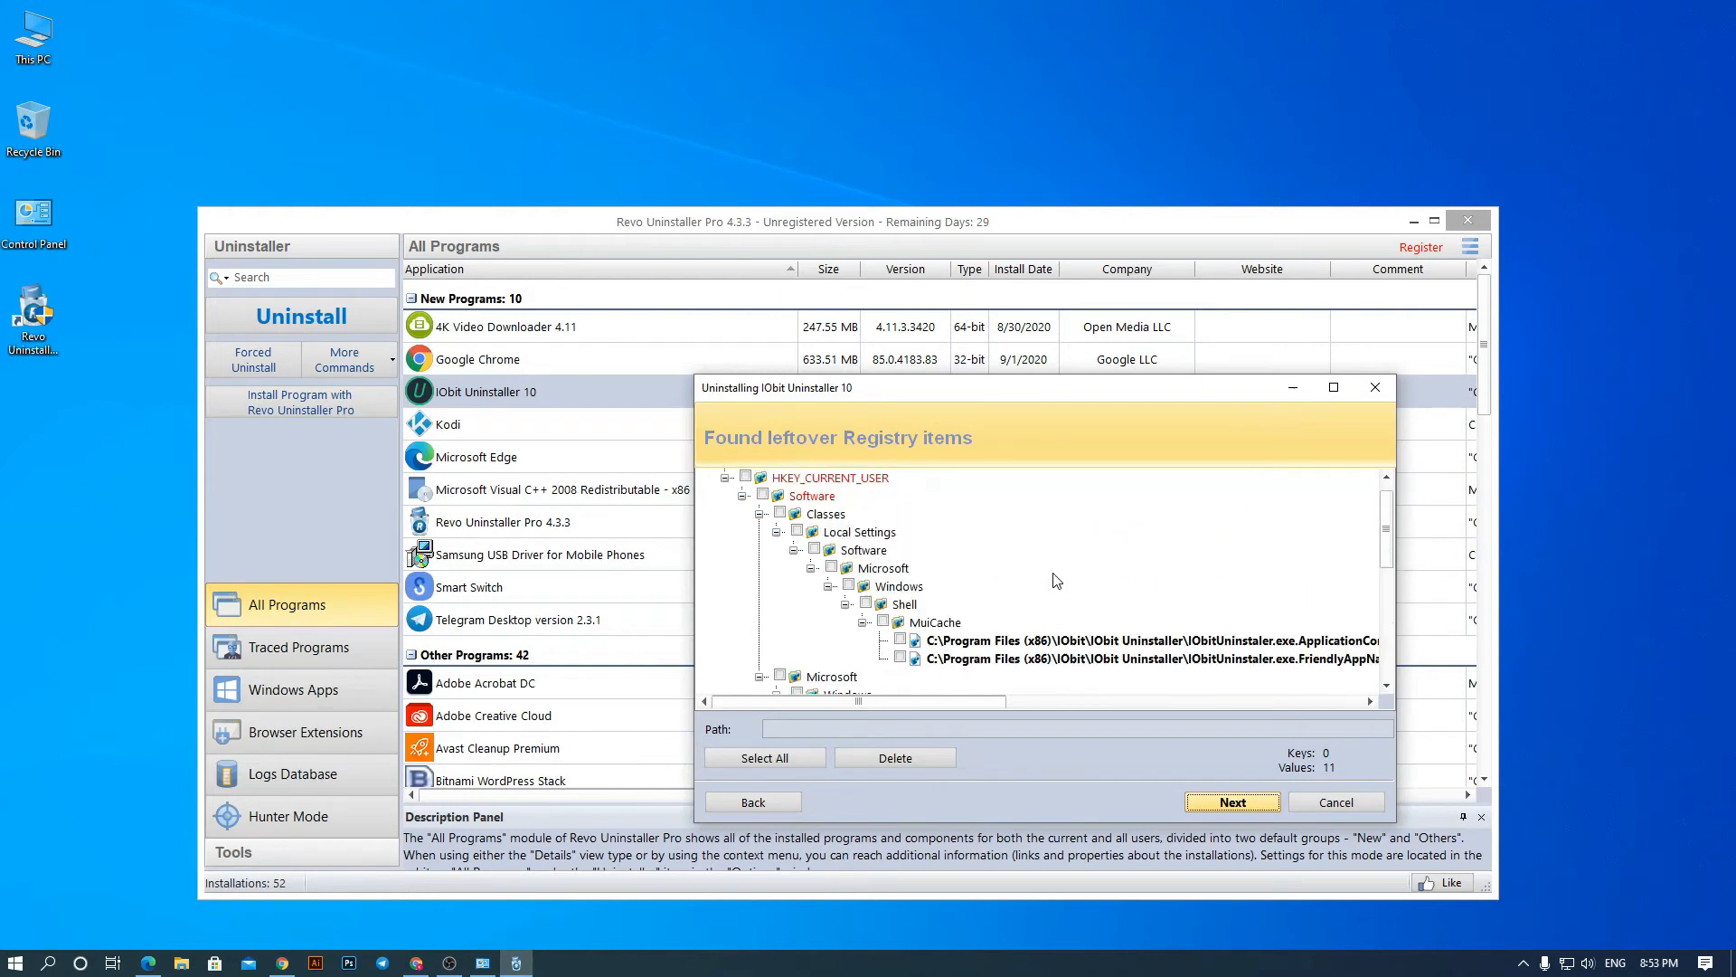
pyautogui.scroll(1, 1063, 585)
pyautogui.scroll(-1, 1063, 585)
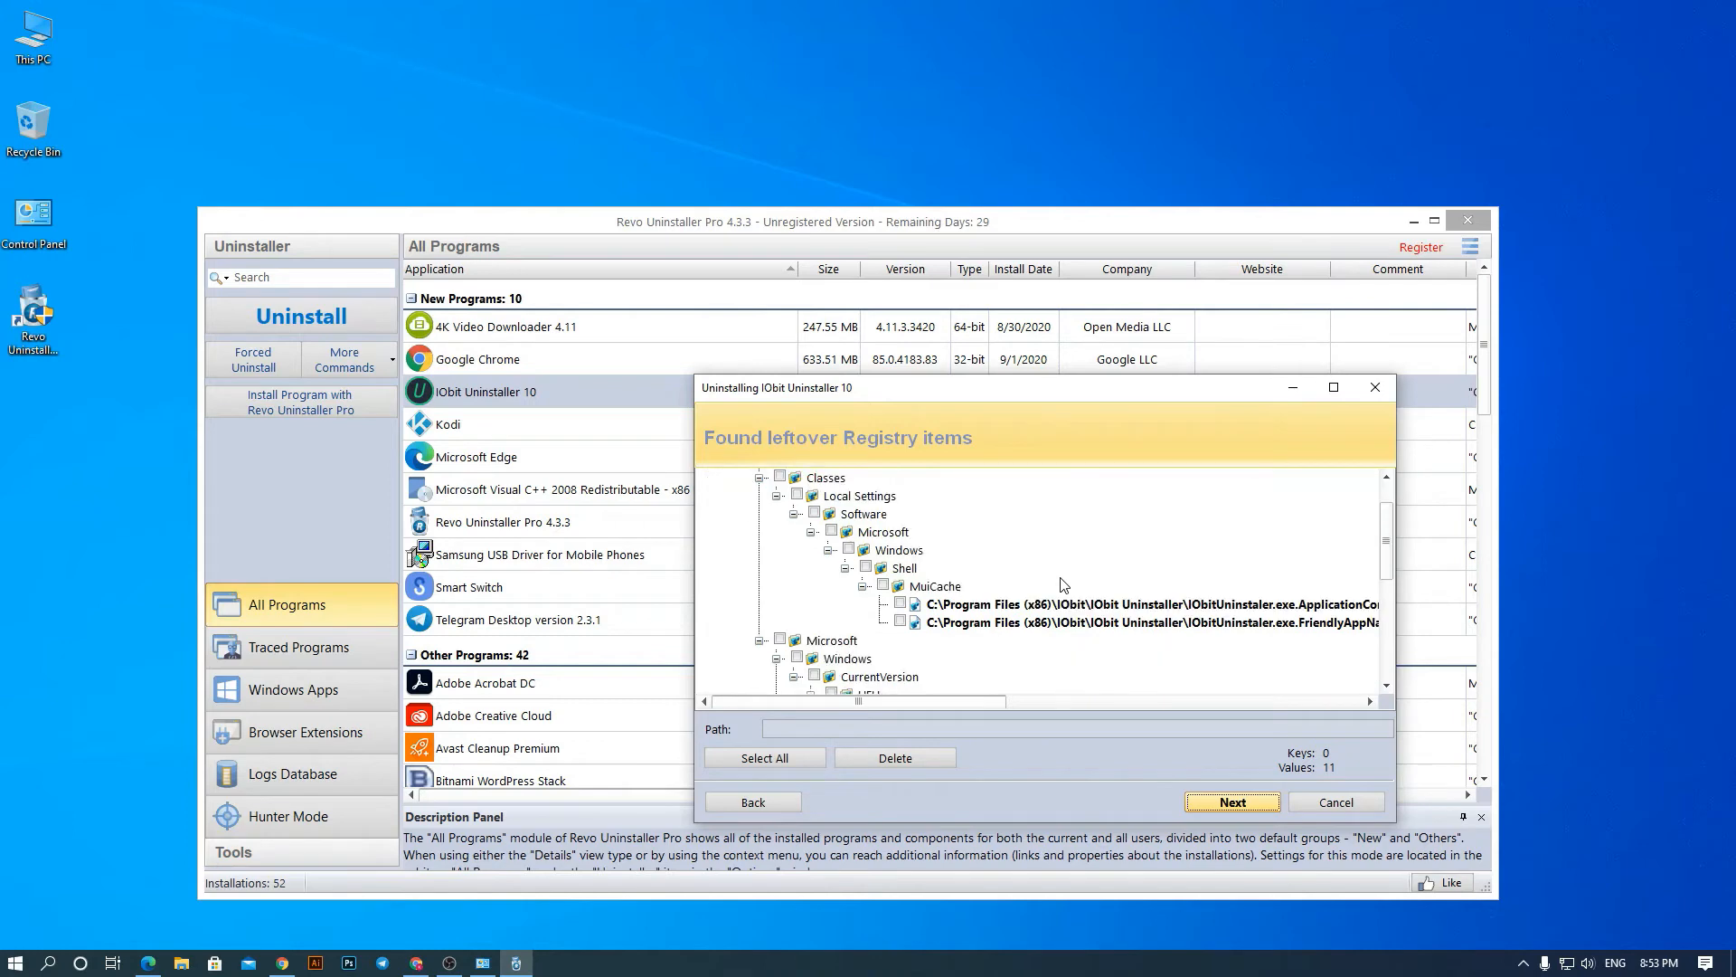
# - Review the leftover registry entries under HKEY_CURRENT_USER, from the MuiCache values down to the Compatibility Assistant Store values
pyautogui.scroll(-5, 1063, 583)
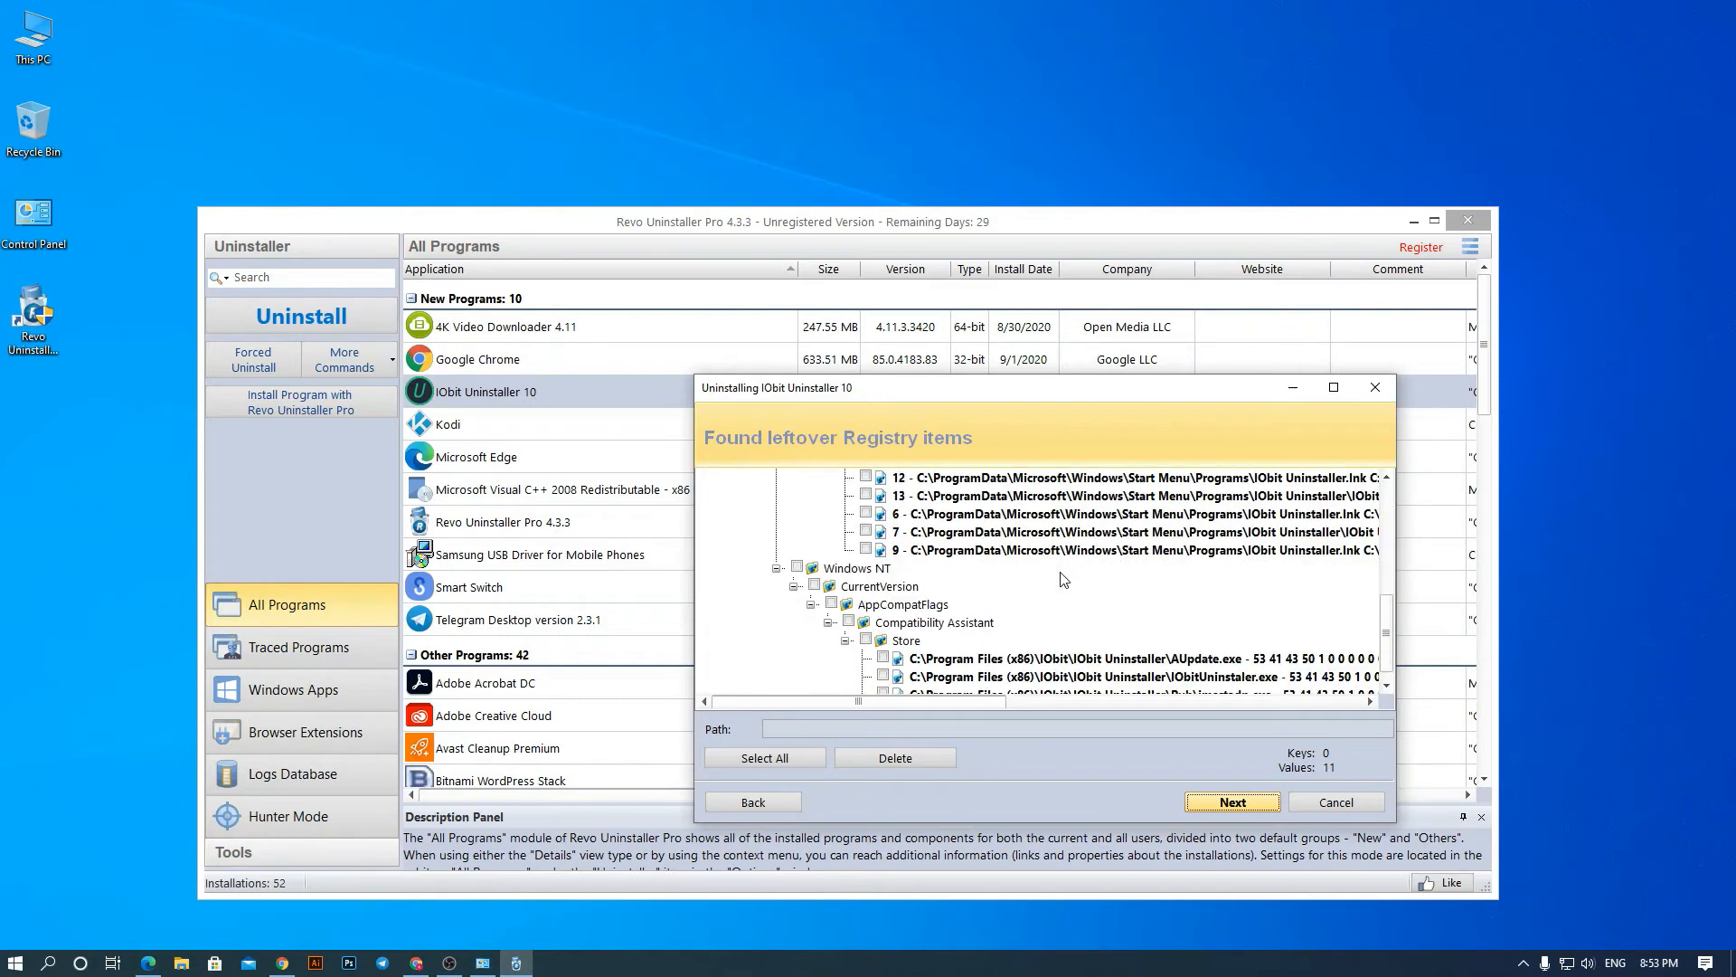
pyautogui.scroll(-1, 1063, 580)
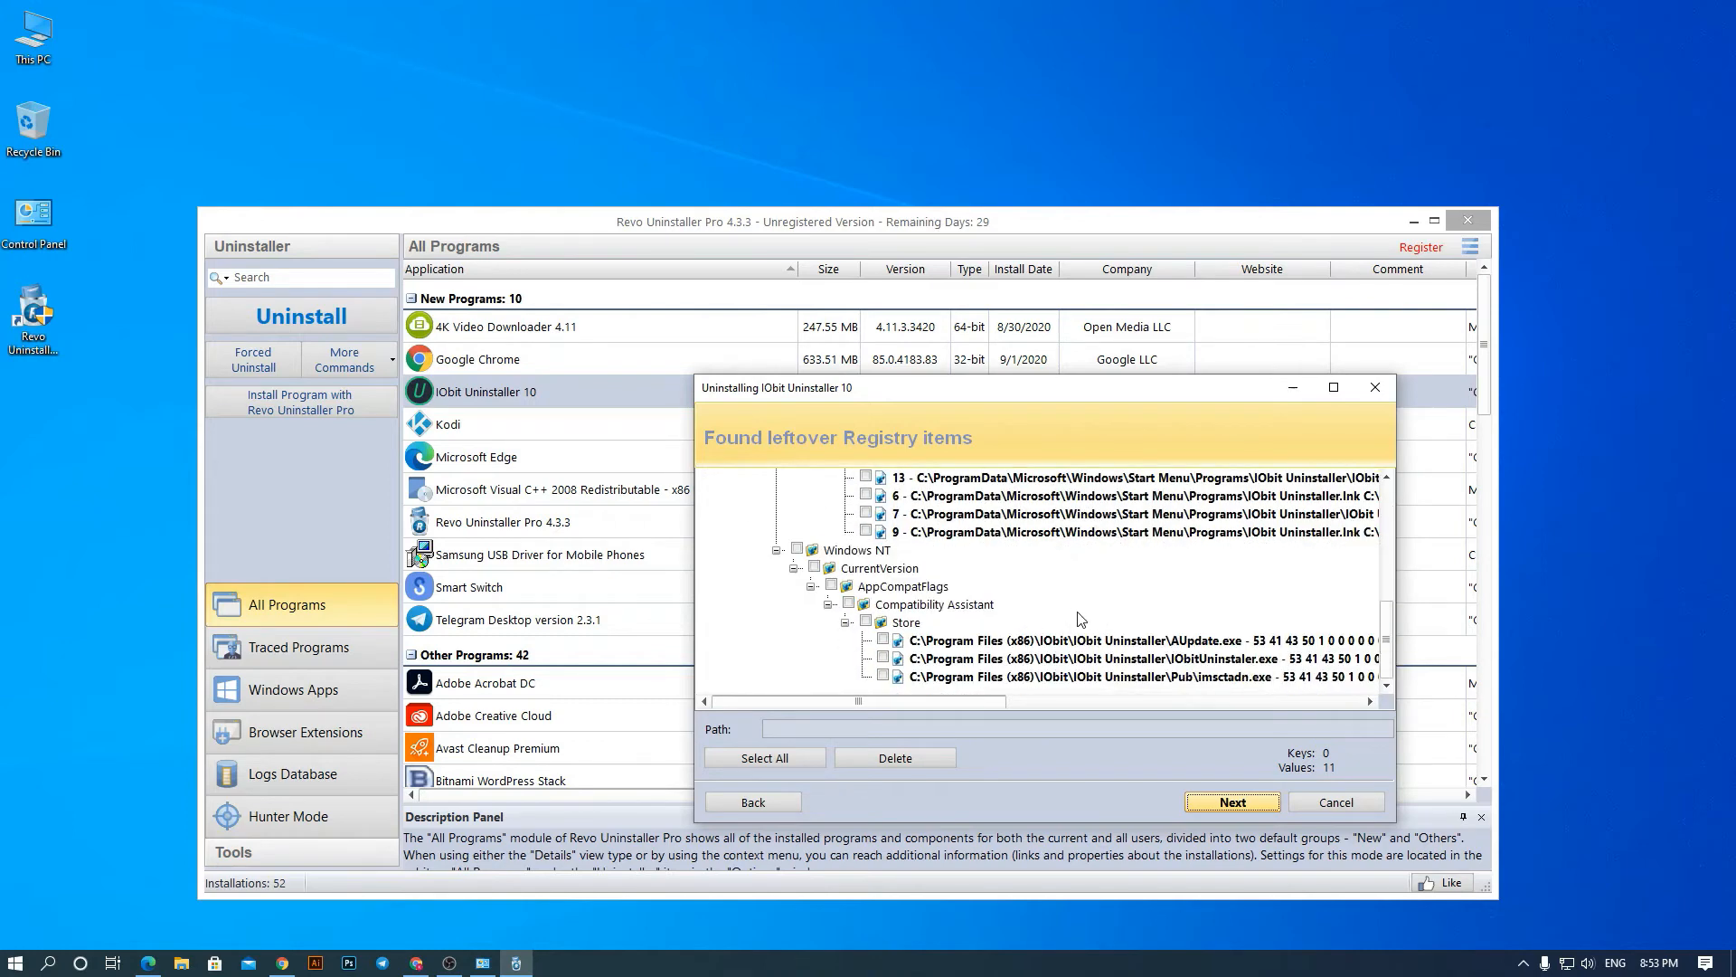
pyautogui.scroll(7, 1084, 621)
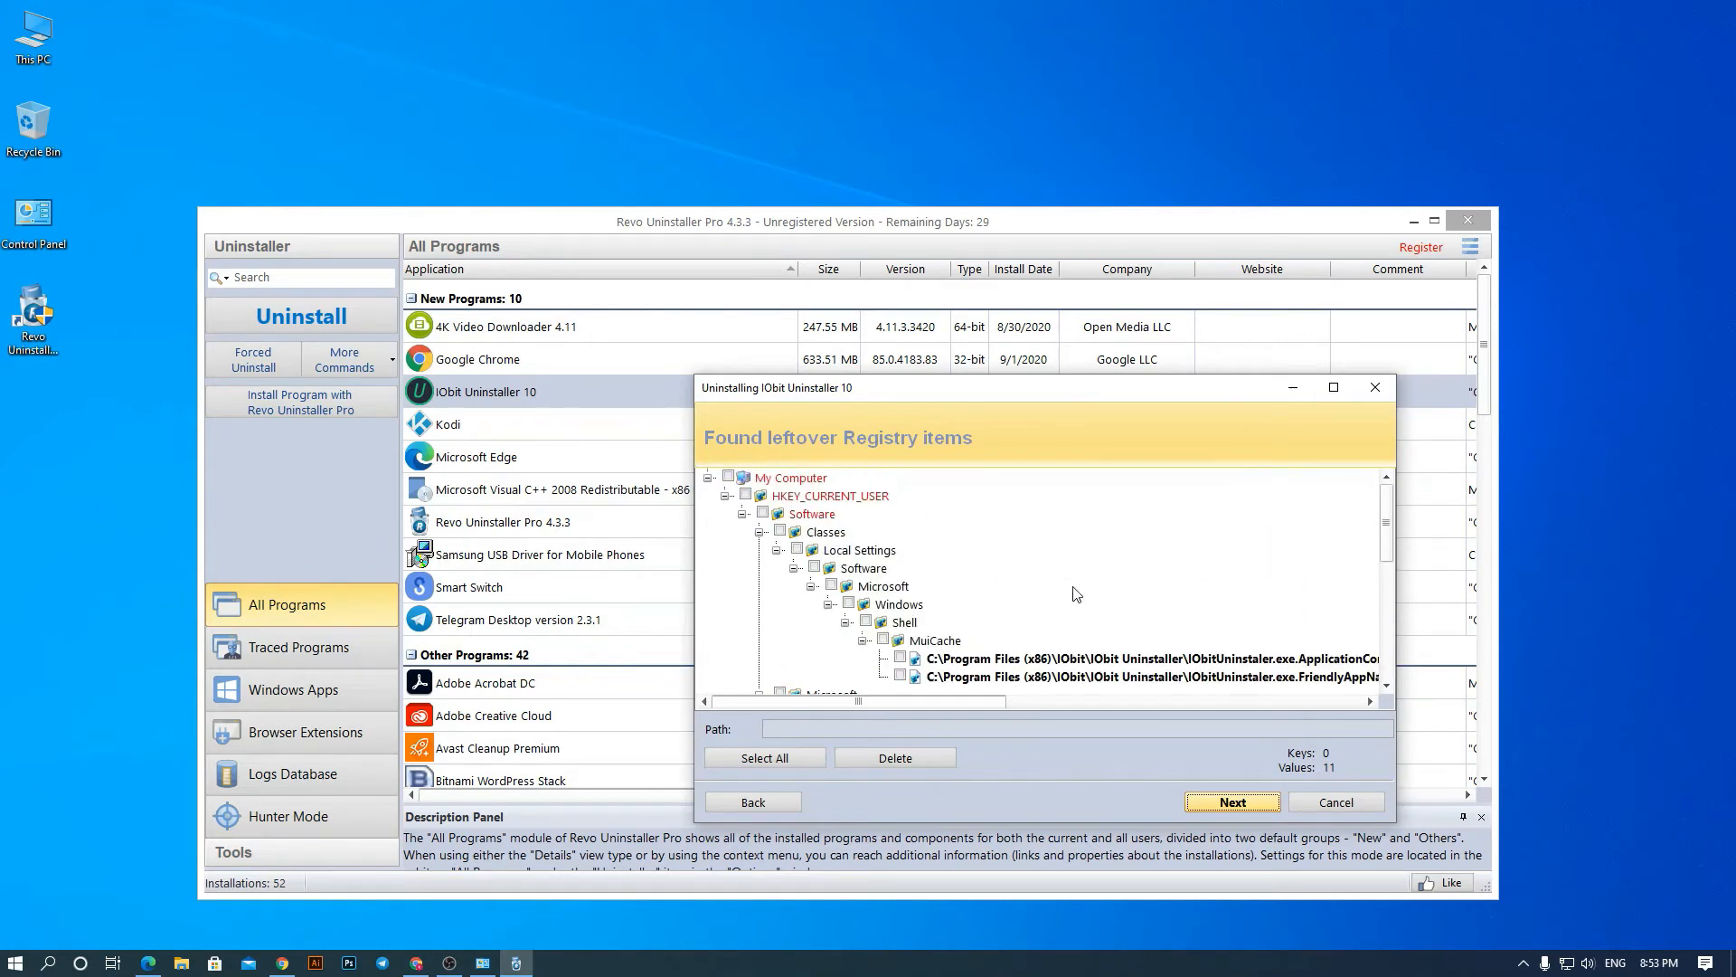
pyautogui.moveTo(991, 398)
pyautogui.mouseDown()
pyautogui.moveTo(1005, 405)
pyautogui.moveTo(992, 410)
pyautogui.mouseUp()
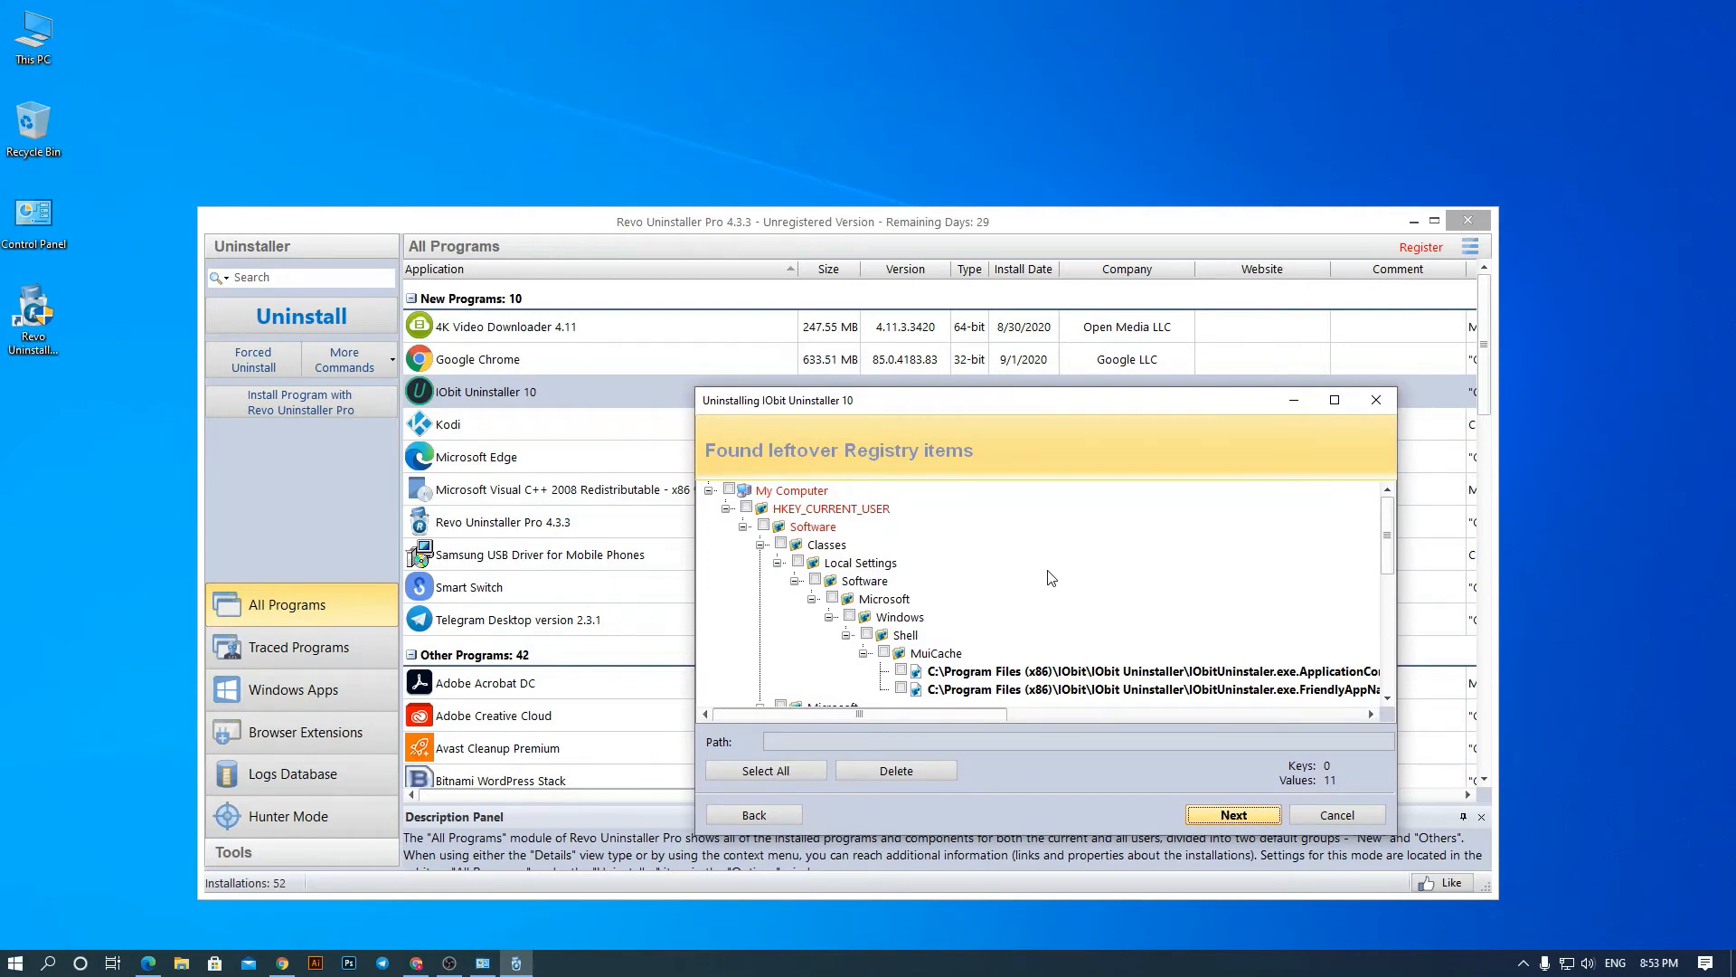
pyautogui.moveTo(986, 406); pyautogui.dragTo(982, 408)
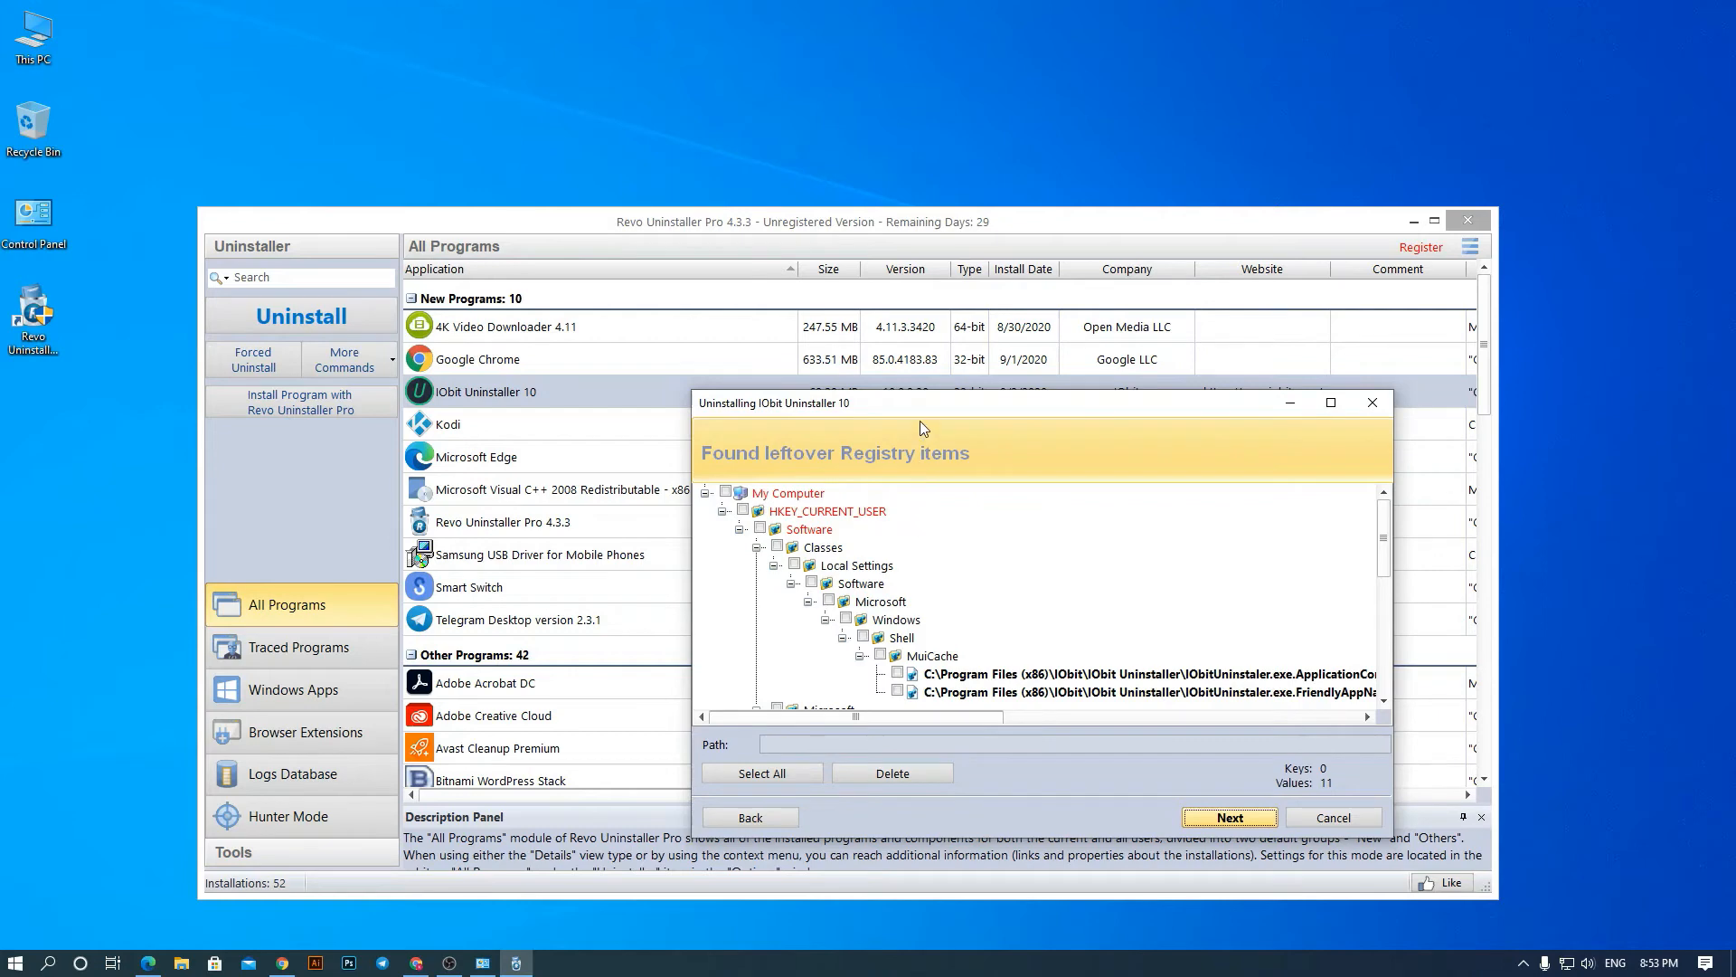
pyautogui.moveTo(921, 405); pyautogui.dragTo(915, 396)
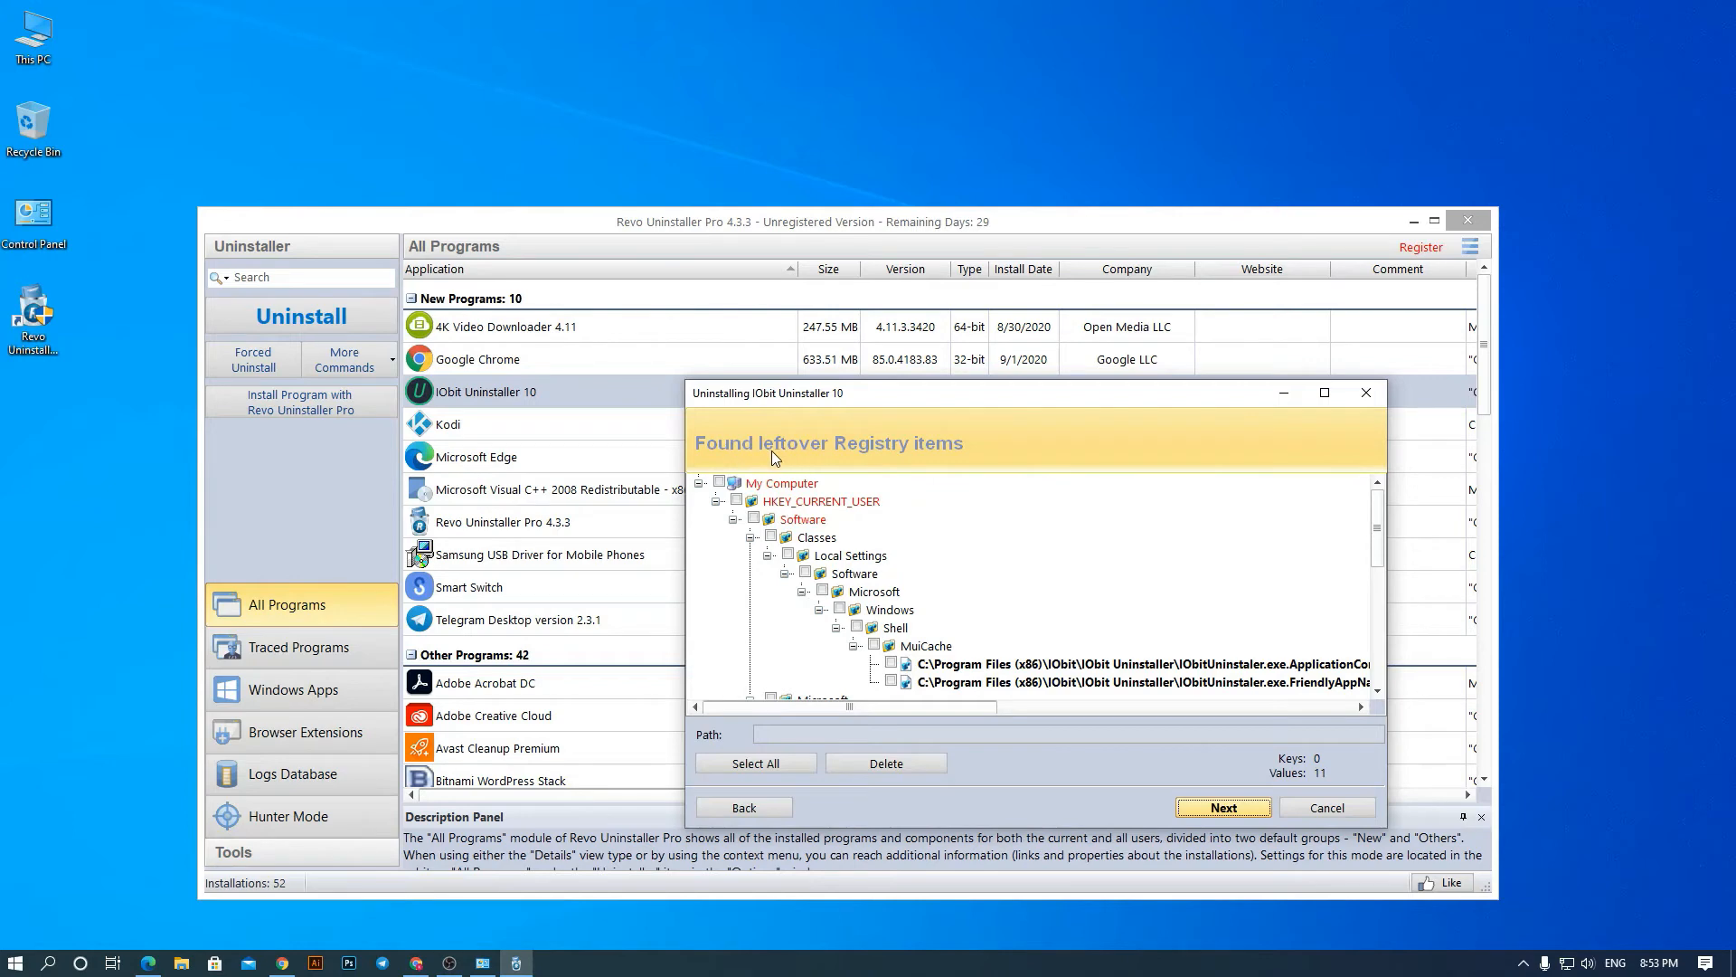
pyautogui.scroll(-10, 1035, 510)
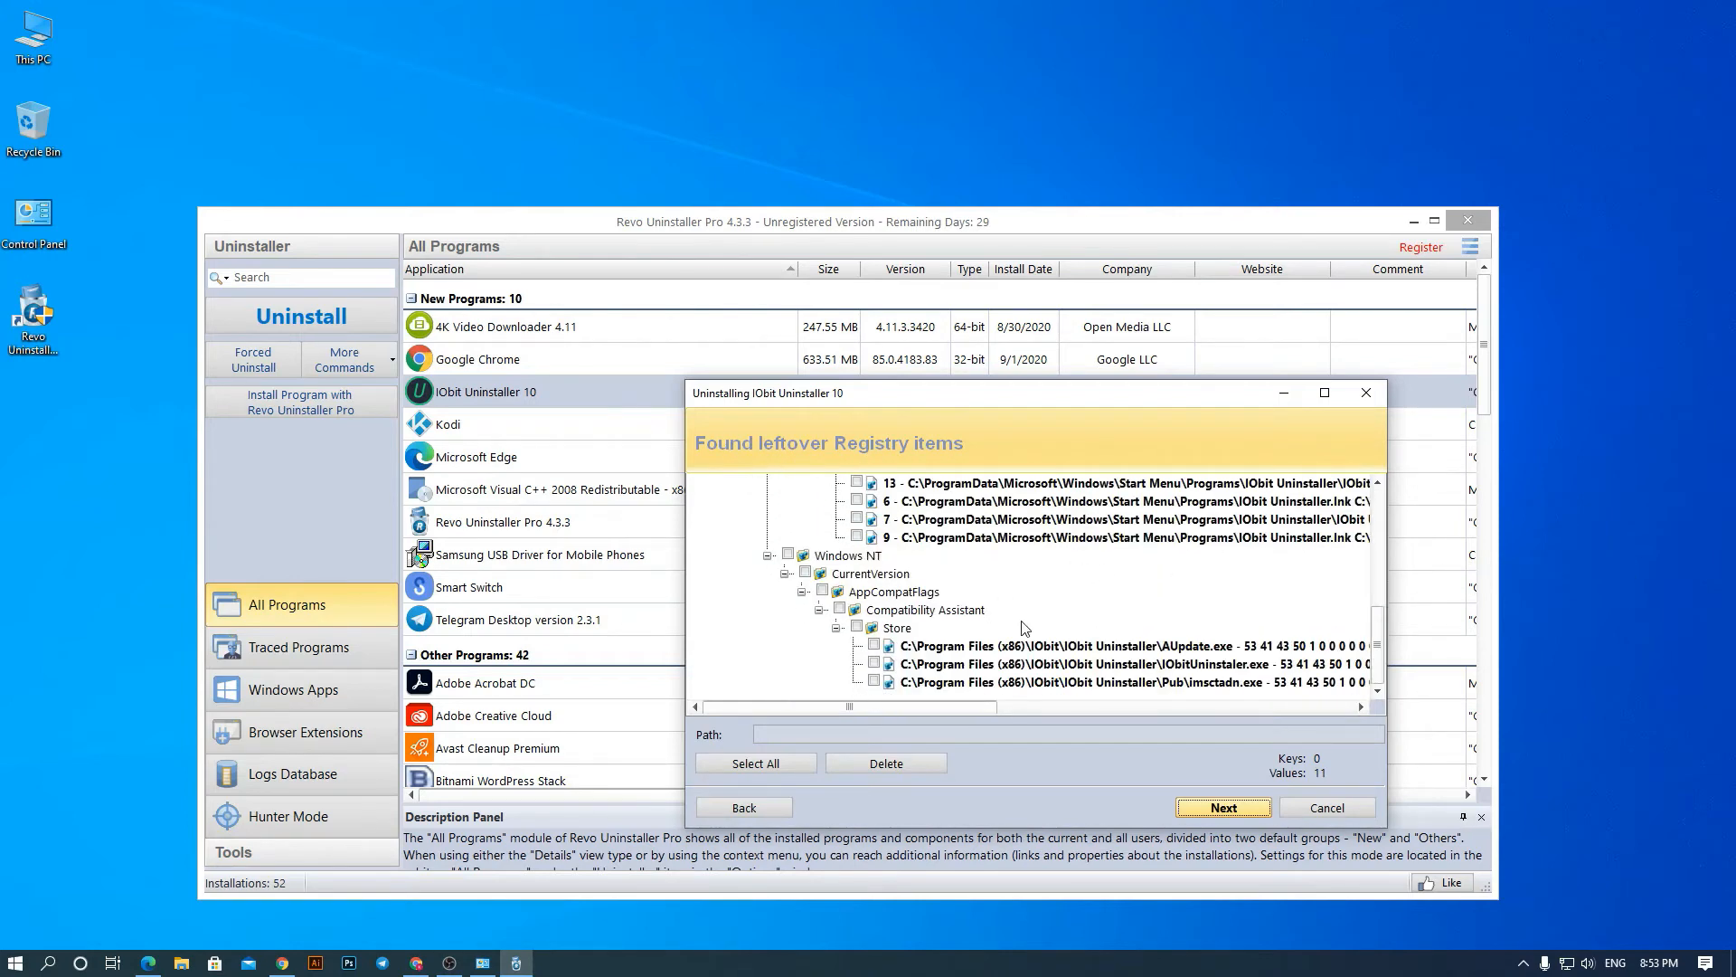
pyautogui.scroll(10, 1026, 627)
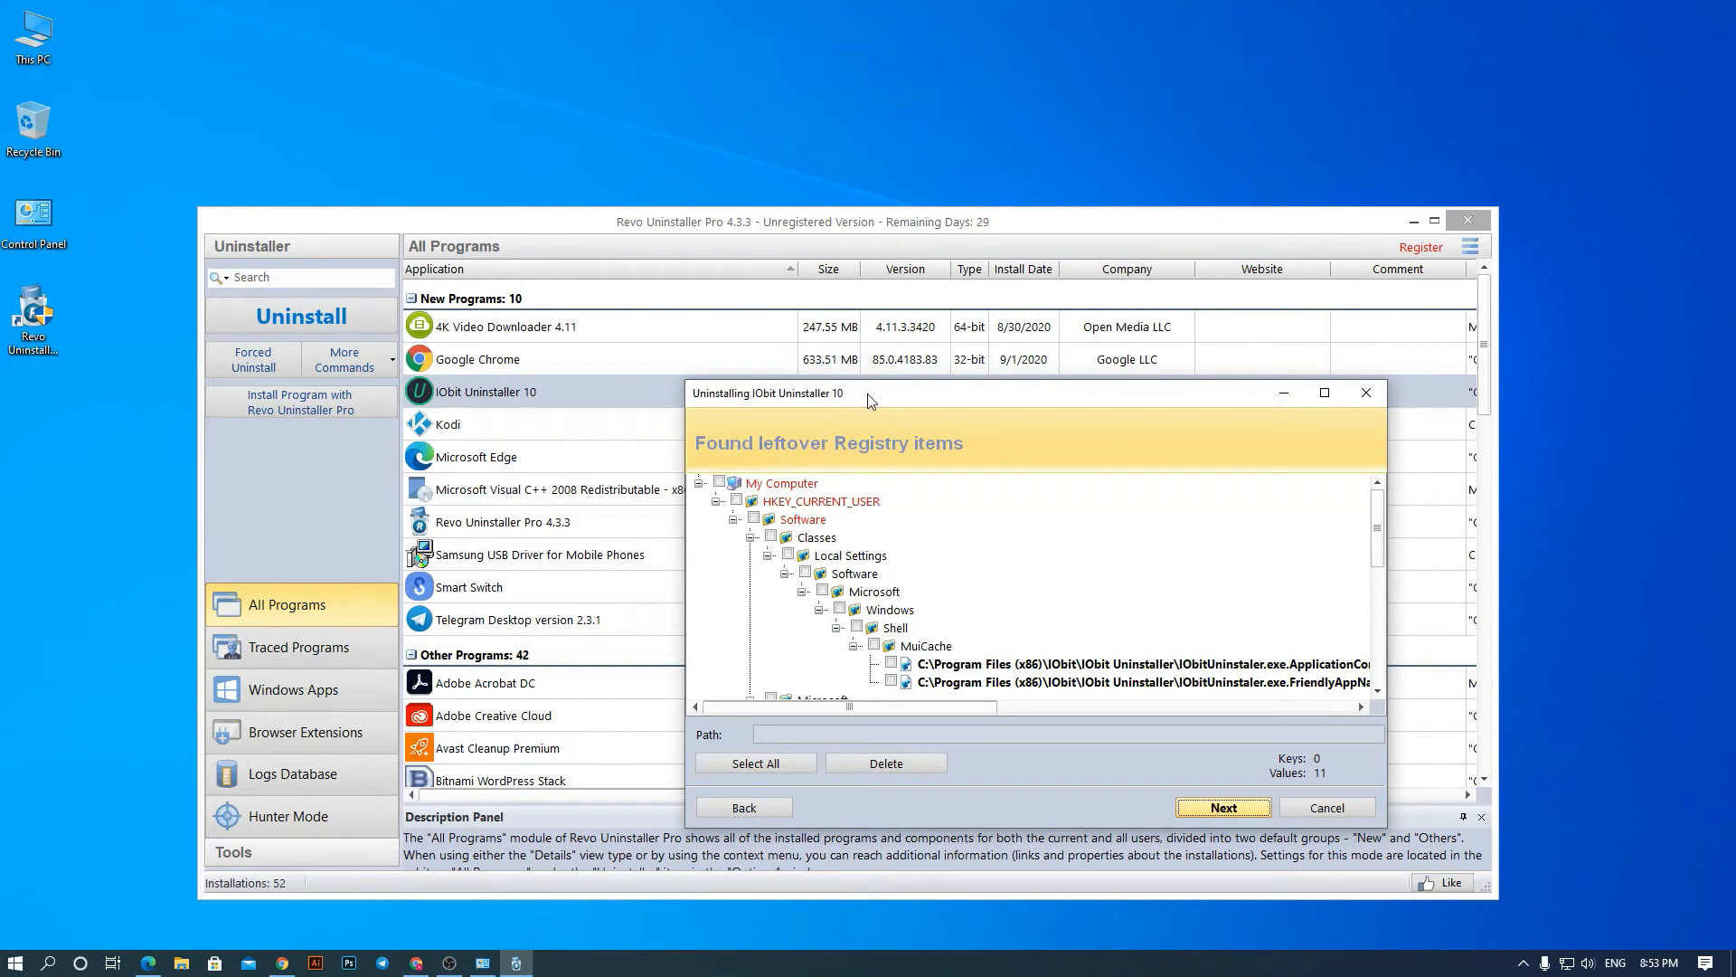
pyautogui.moveTo(874, 394); pyautogui.dragTo(877, 385)
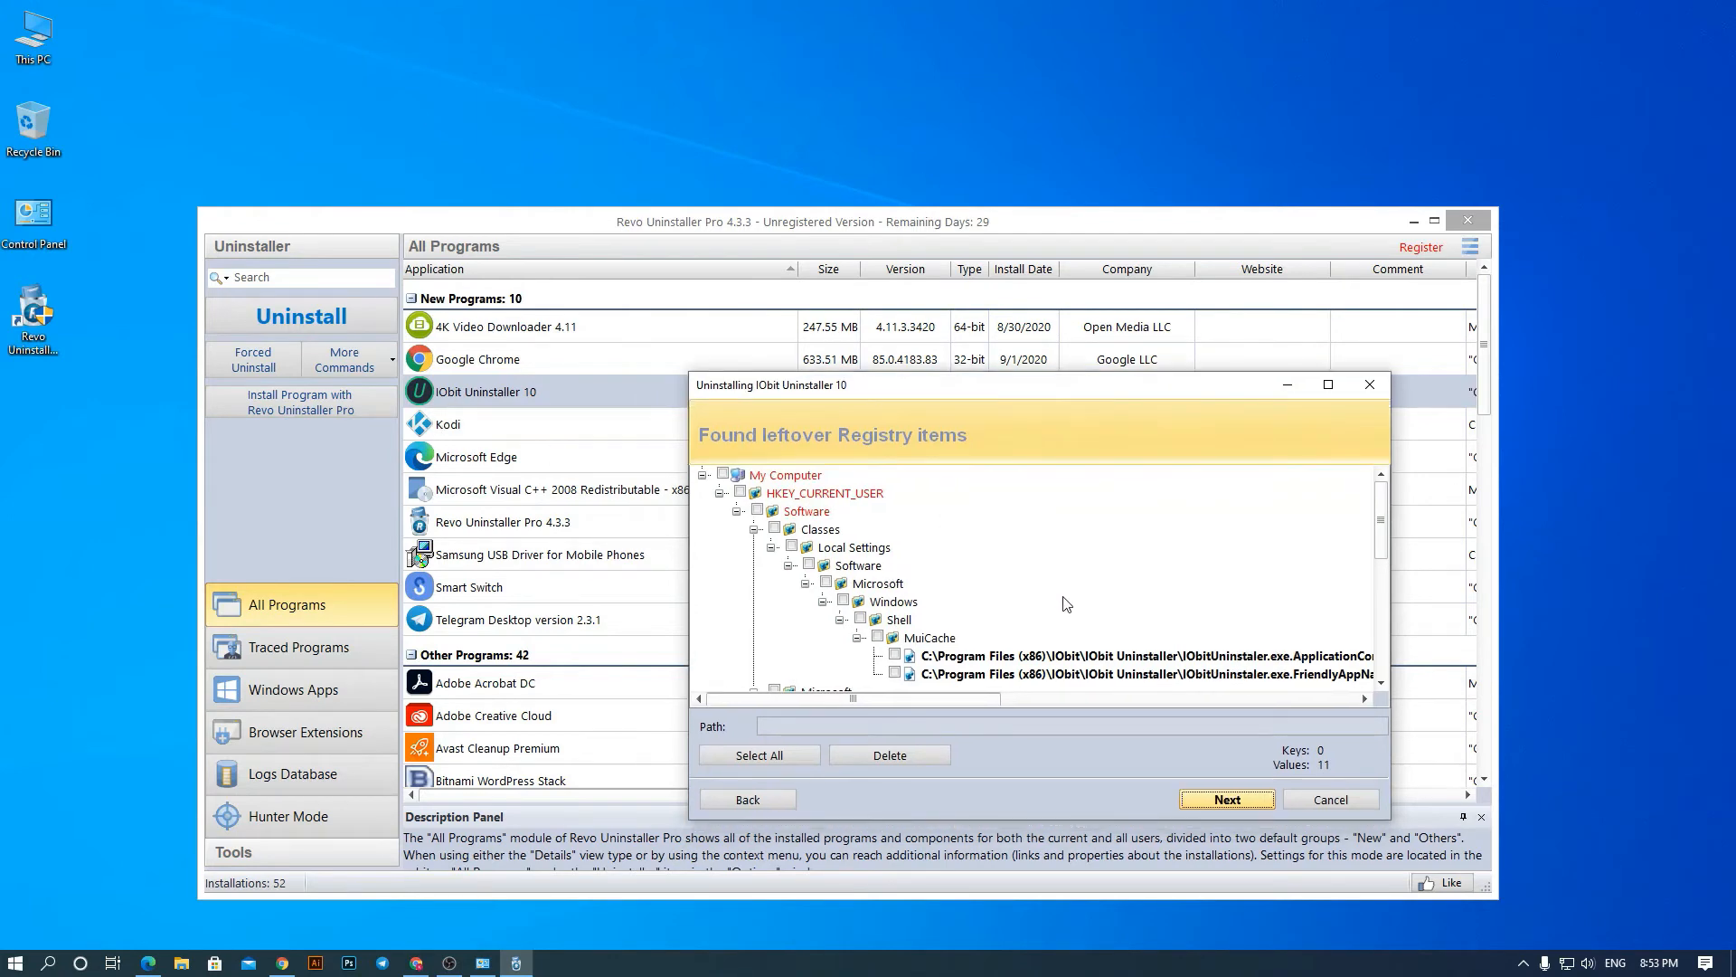
pyautogui.scroll(-5, 1060, 583)
pyautogui.scroll(5, 1058, 574)
pyautogui.scroll(-5, 1067, 584)
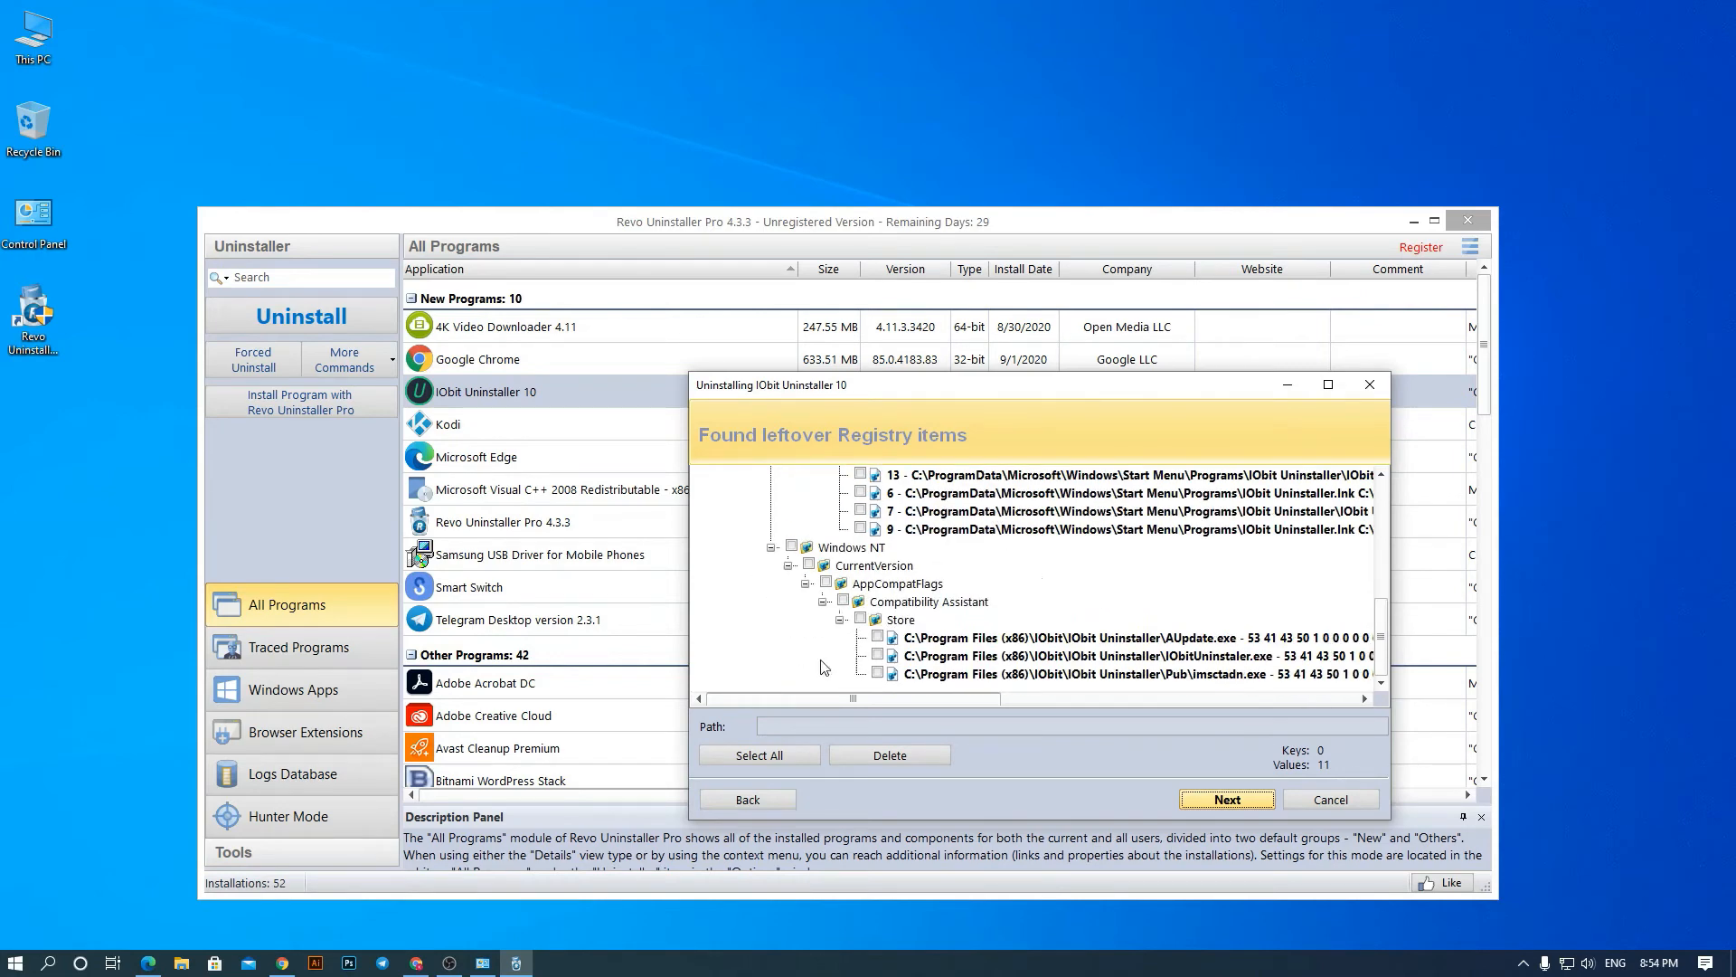
# - Select all leftover registry items of IObit Uninstaller 10 and delete them, confirming the deletion
pyautogui.click(763, 761)
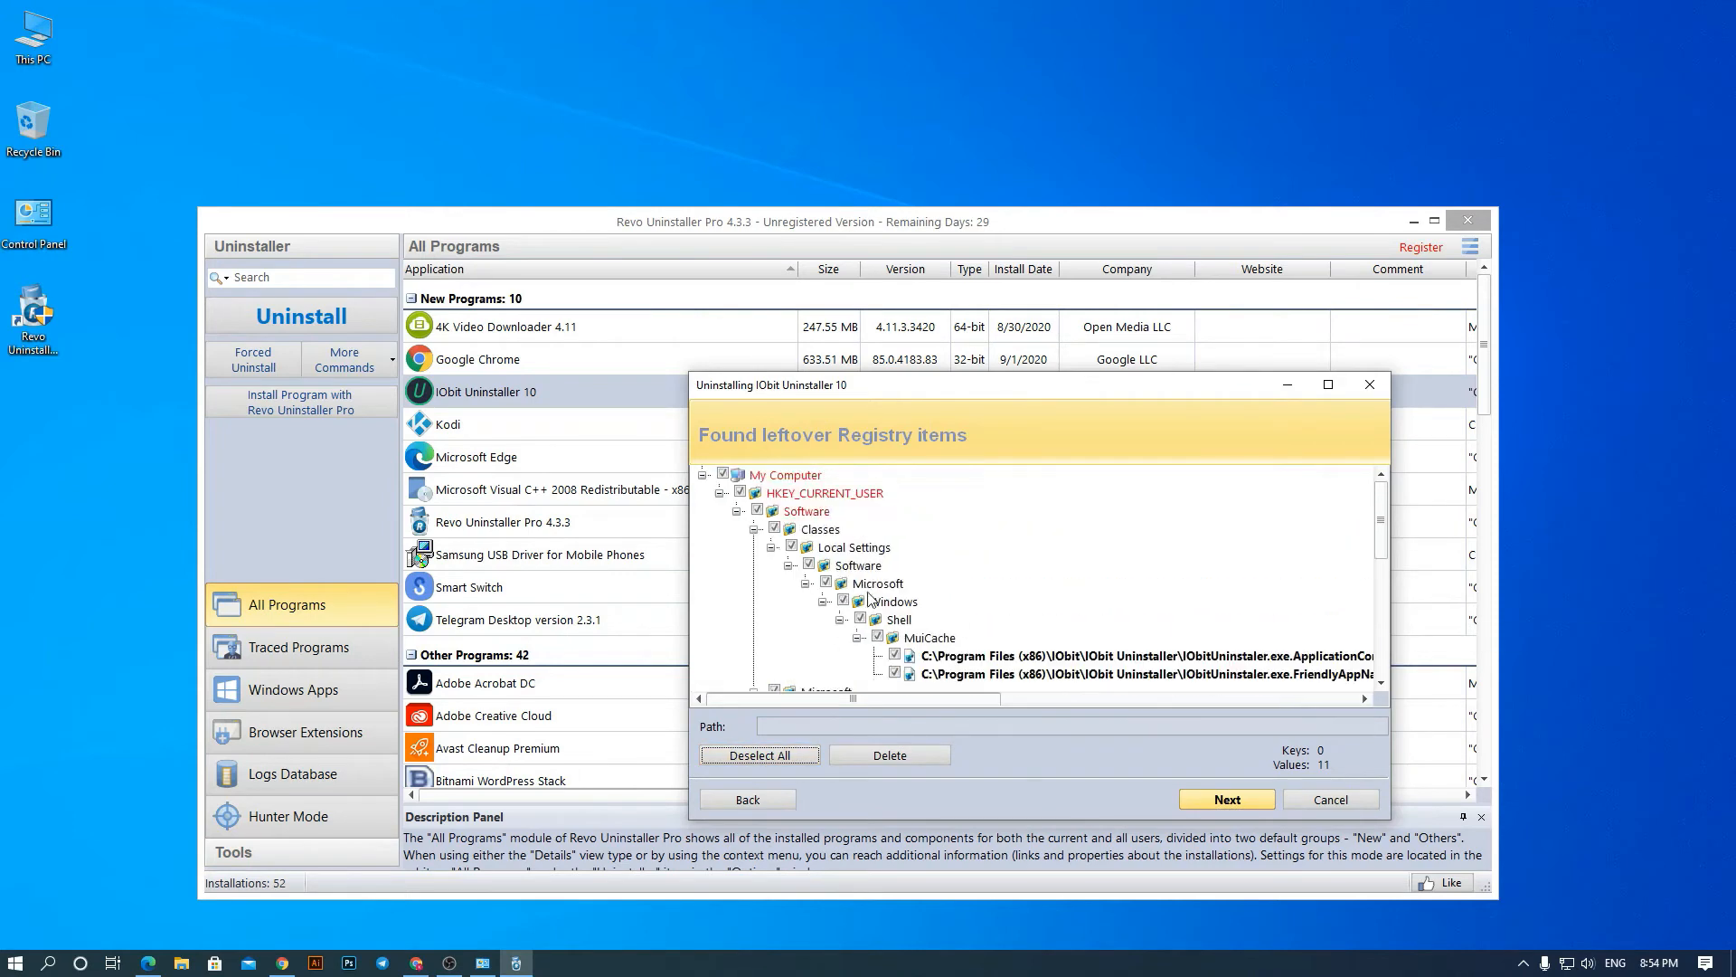
pyautogui.scroll(-5, 913, 610)
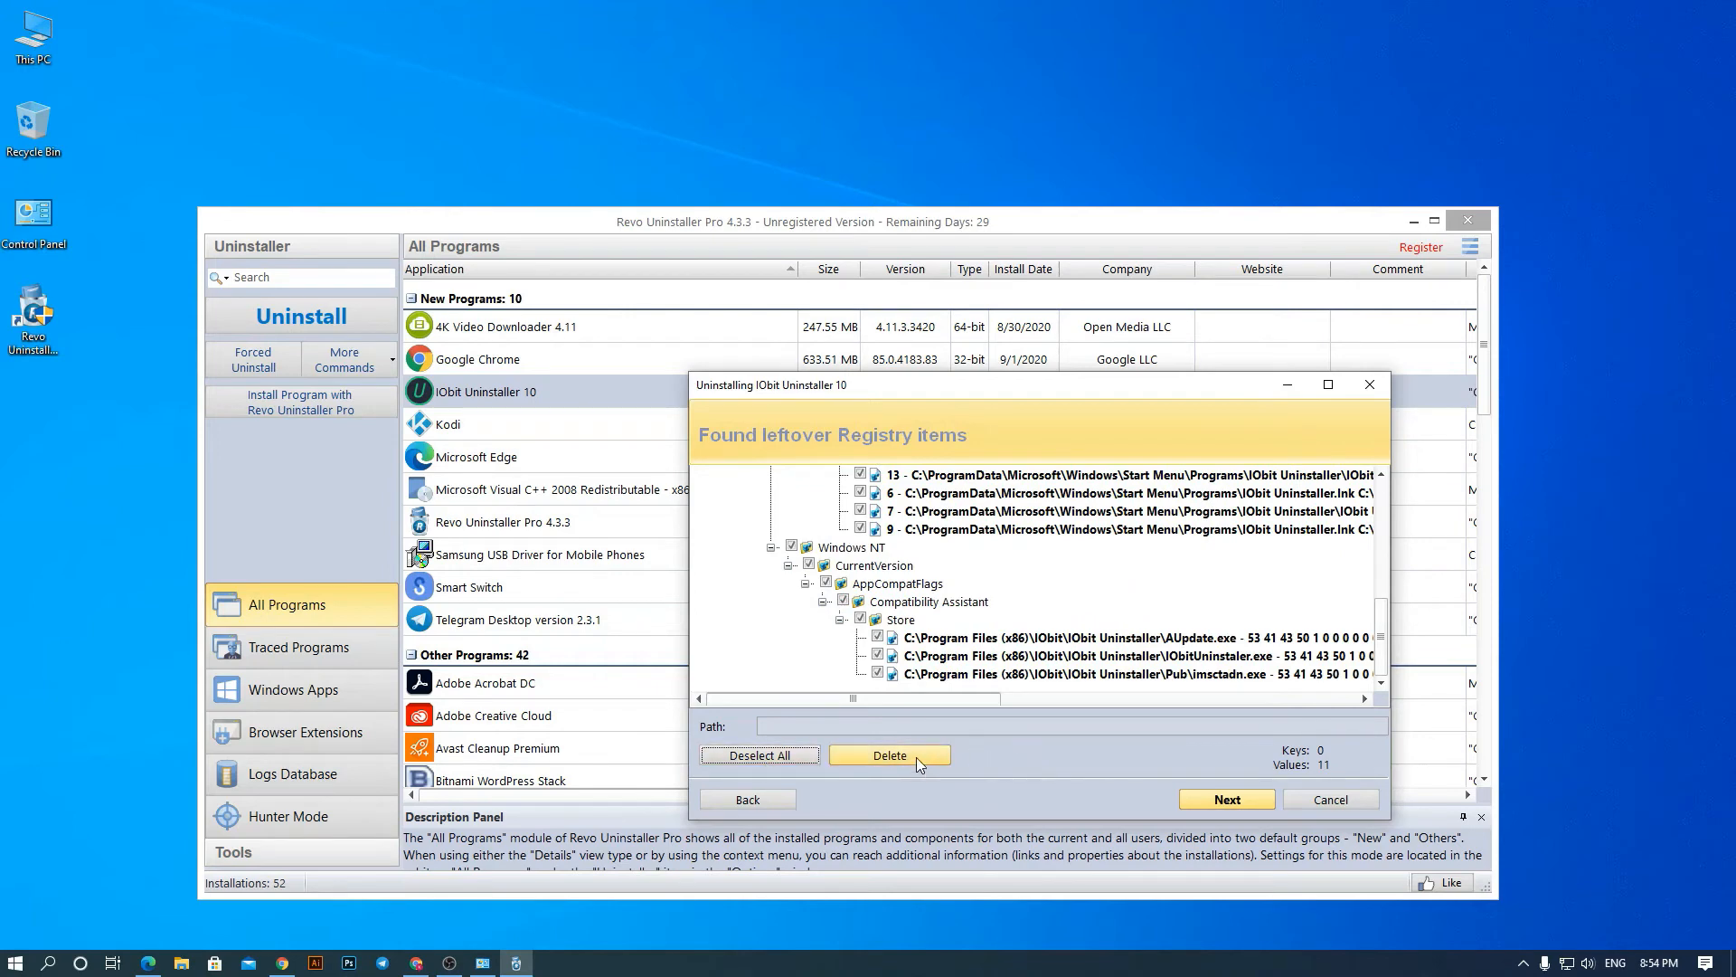
pyautogui.scroll(2, 986, 624)
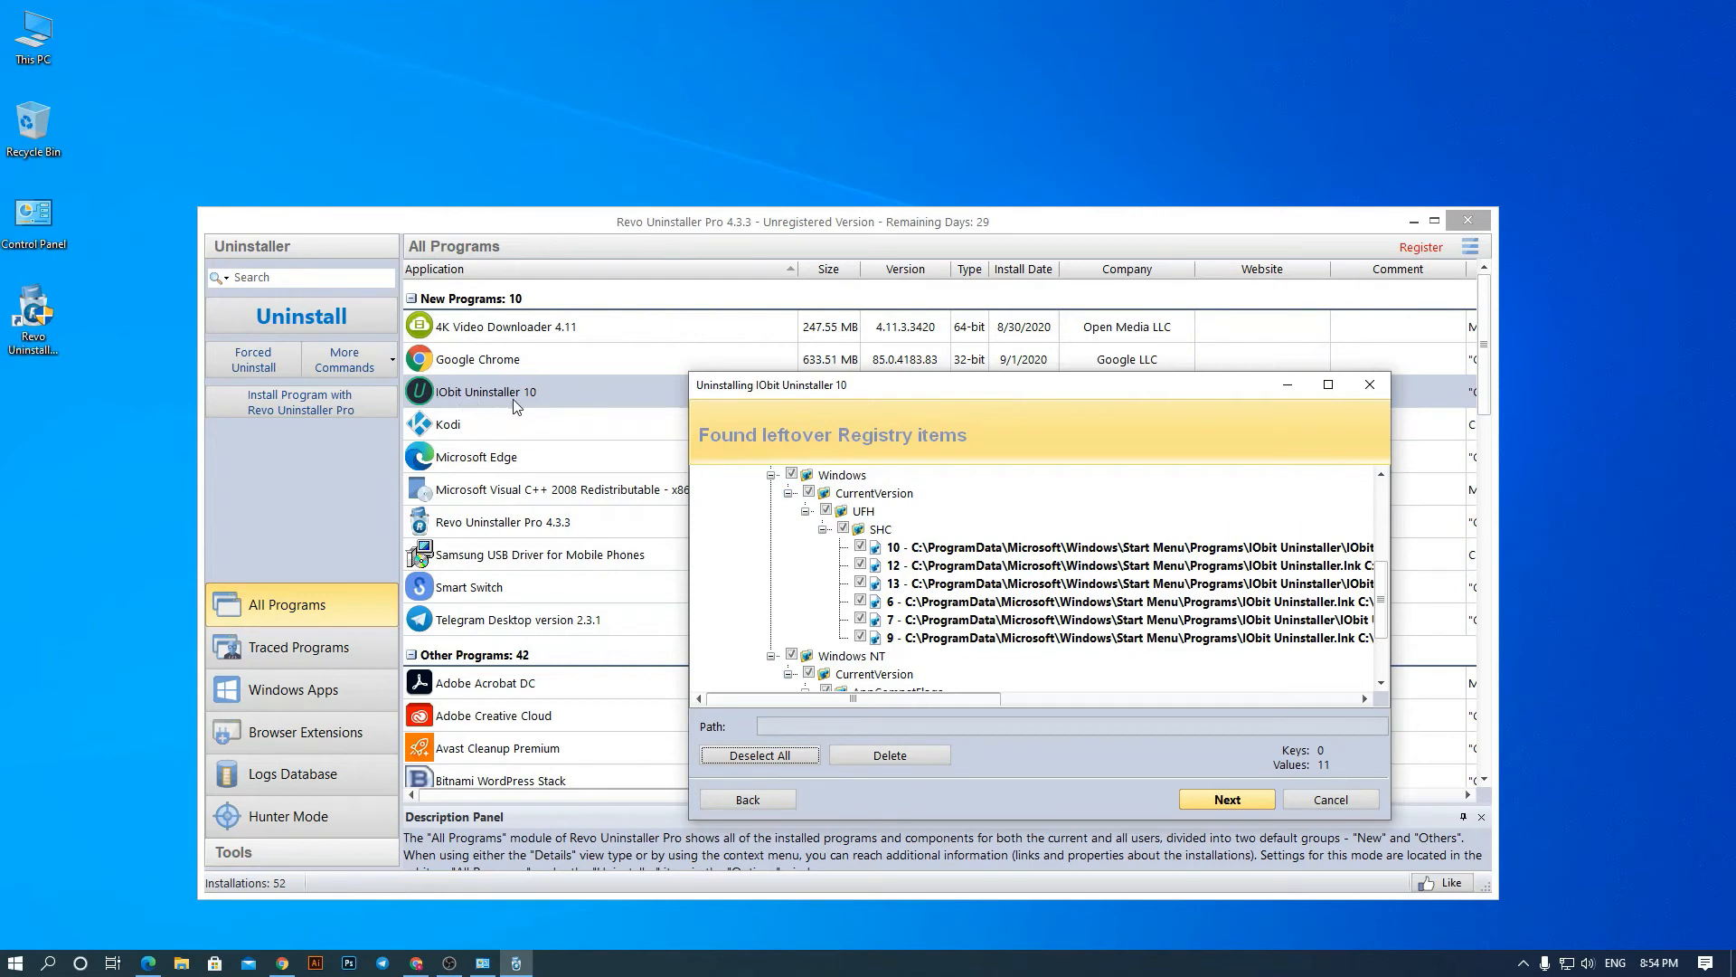
pyautogui.scroll(-2, 1040, 626)
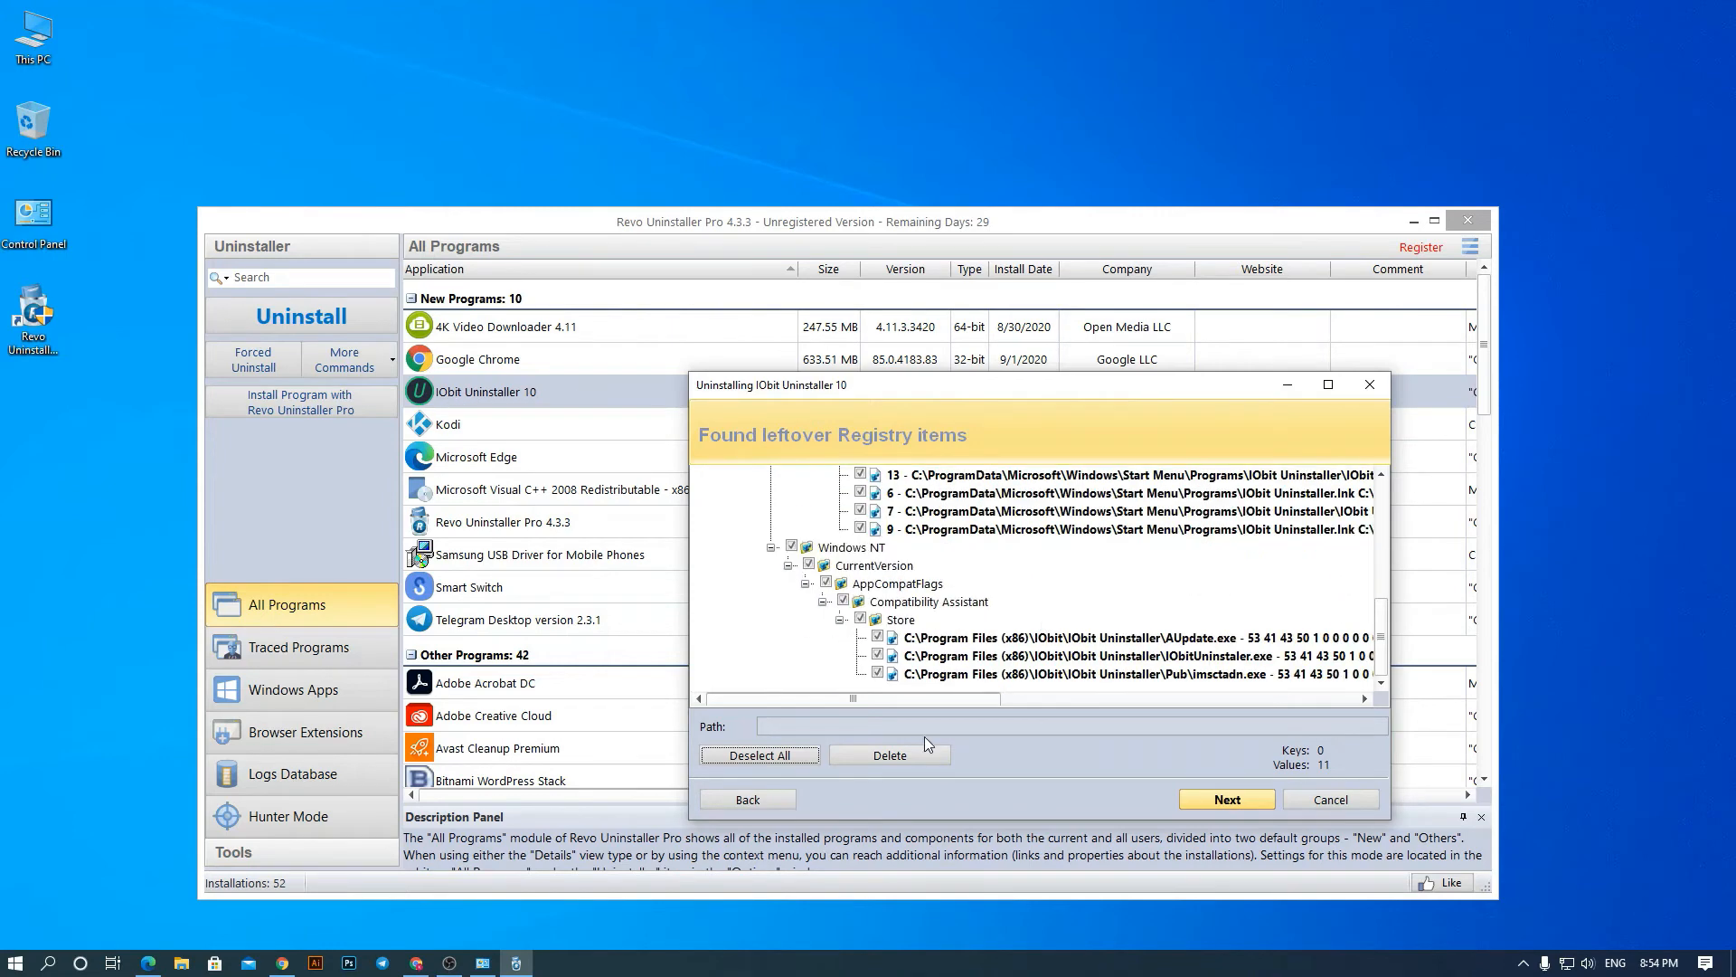
pyautogui.click(924, 764)
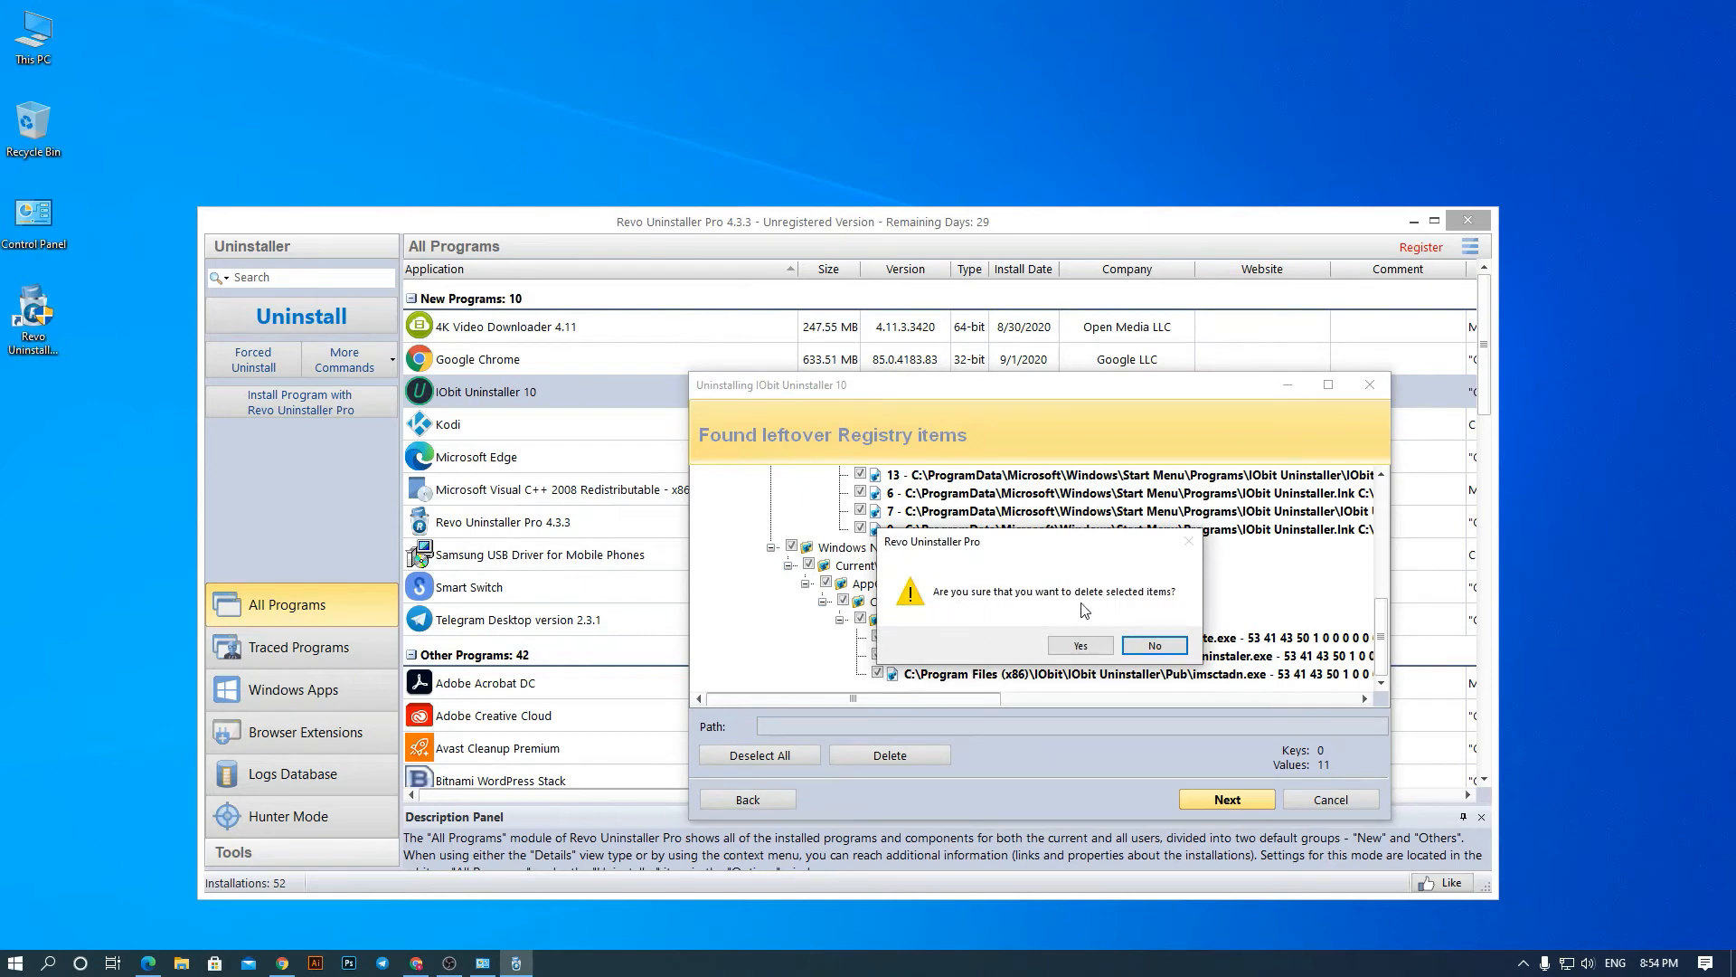
pyautogui.click(1081, 645)
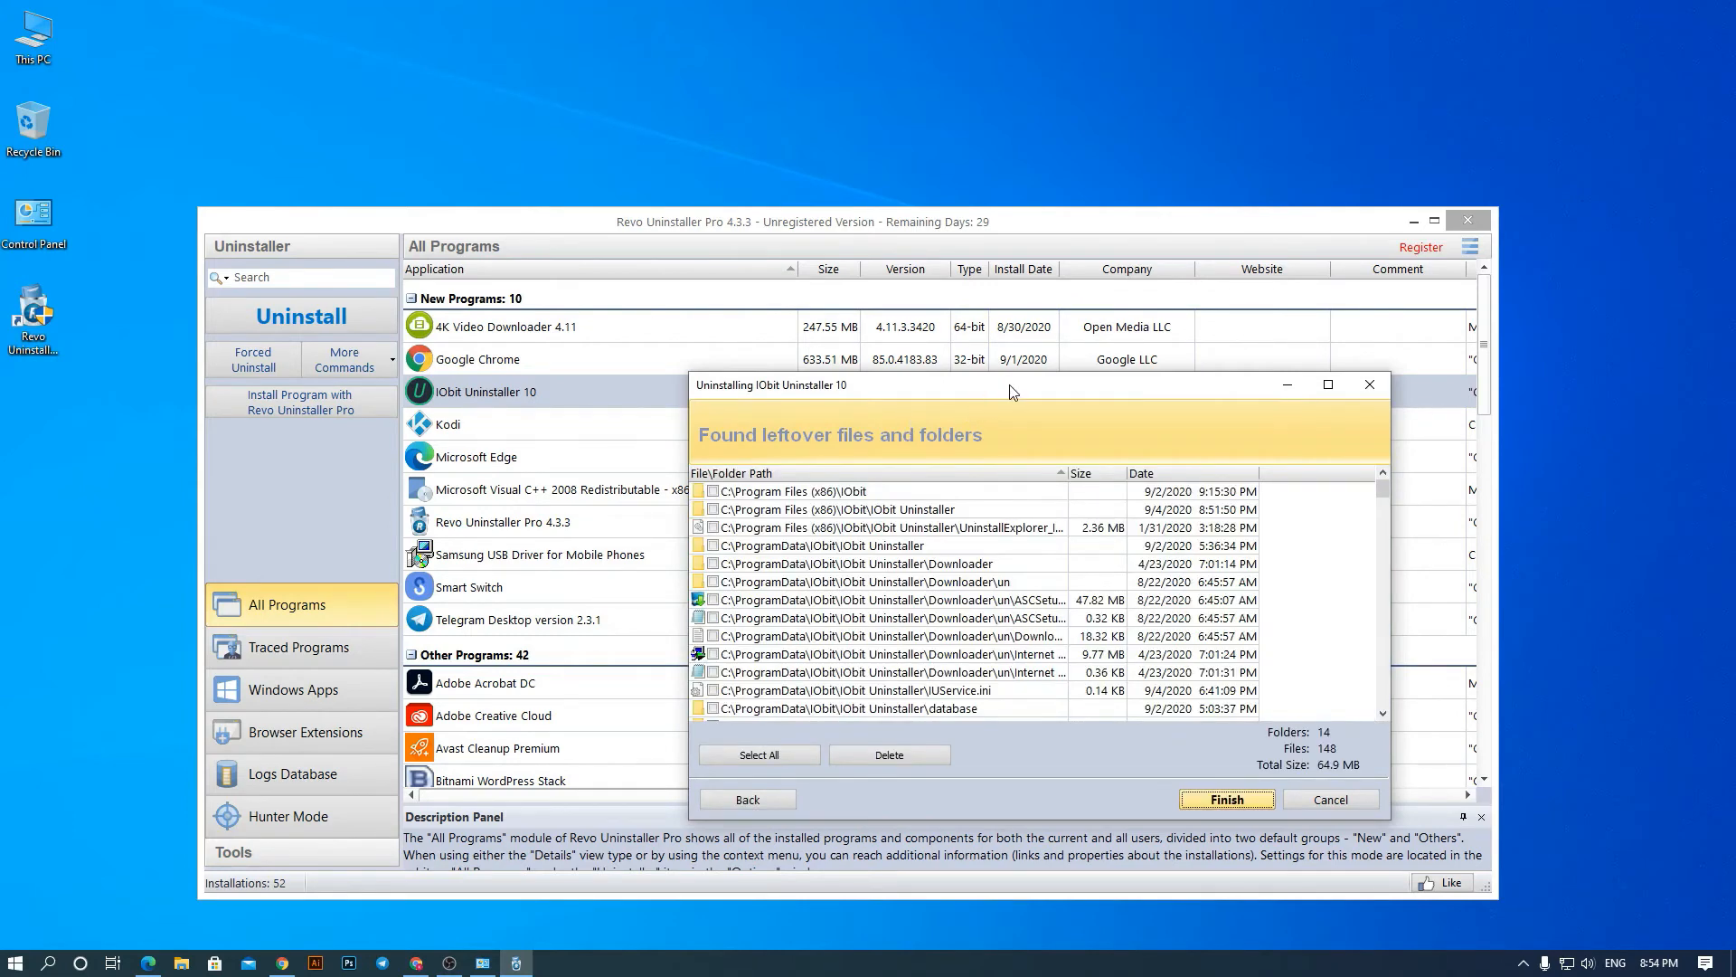
# - Look through the leftover files and folders of IObit Uninstaller 10, select them all and delete them
pyautogui.moveTo(1013, 390); pyautogui.dragTo(972, 372)
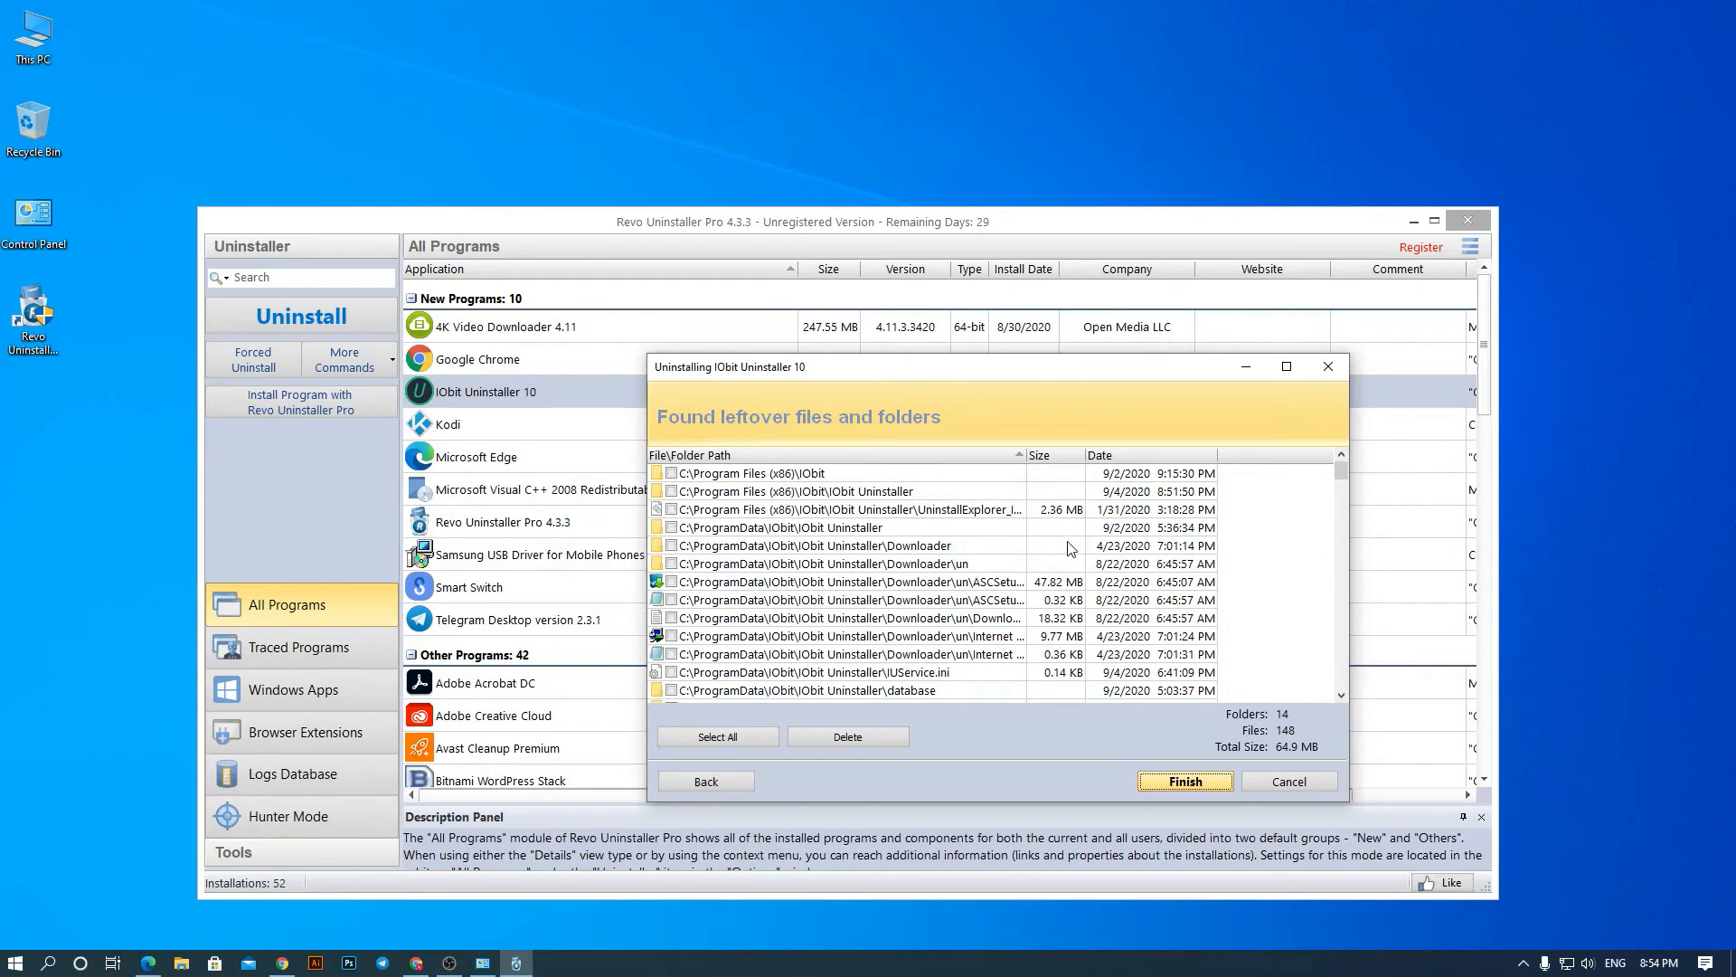
pyautogui.scroll(-15, 1070, 549)
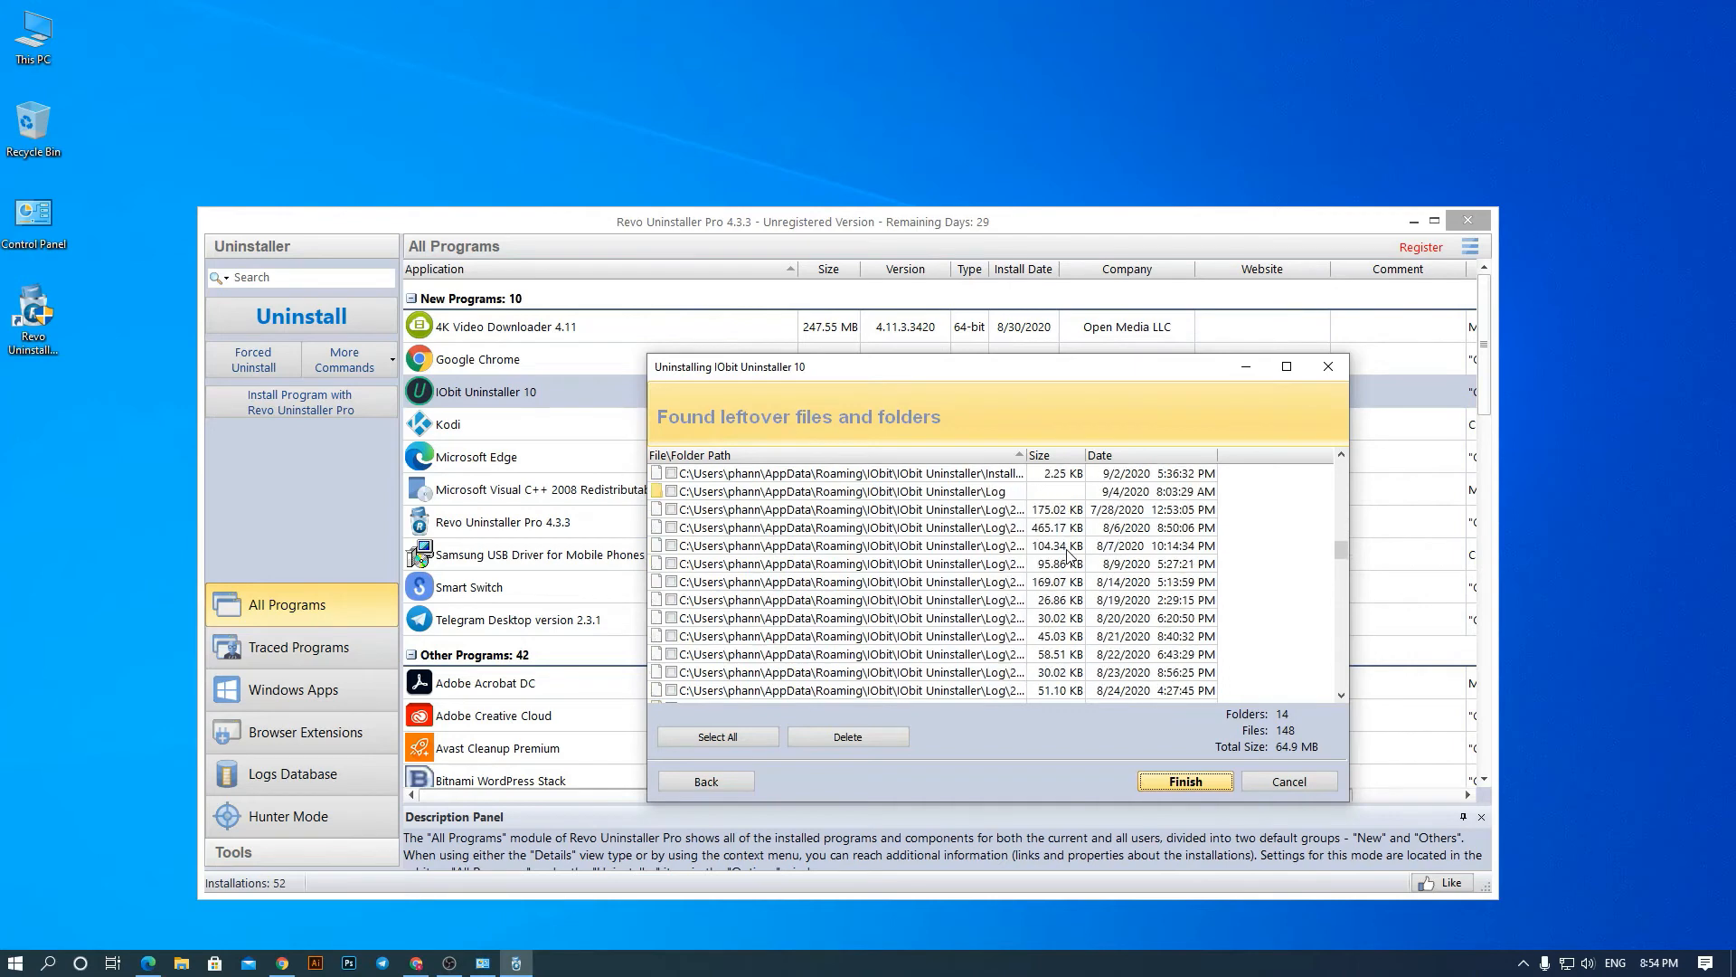
pyautogui.scroll(-10, 1067, 551)
pyautogui.scroll(10, 1067, 553)
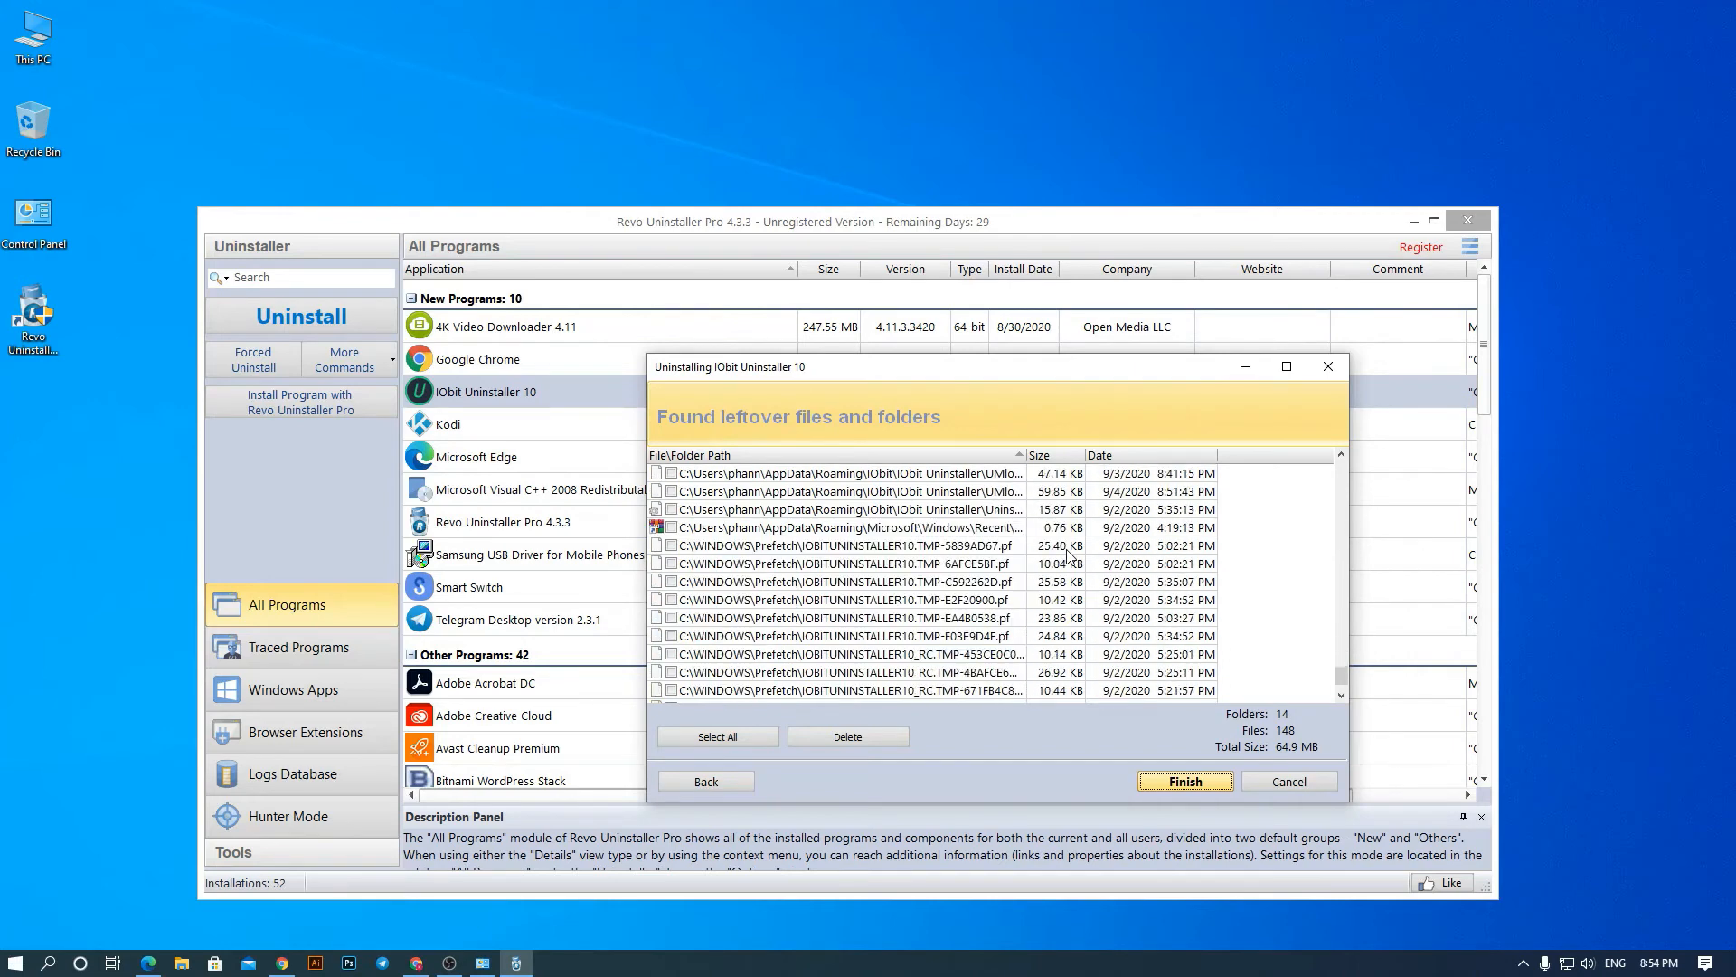
pyautogui.scroll(6, 1068, 553)
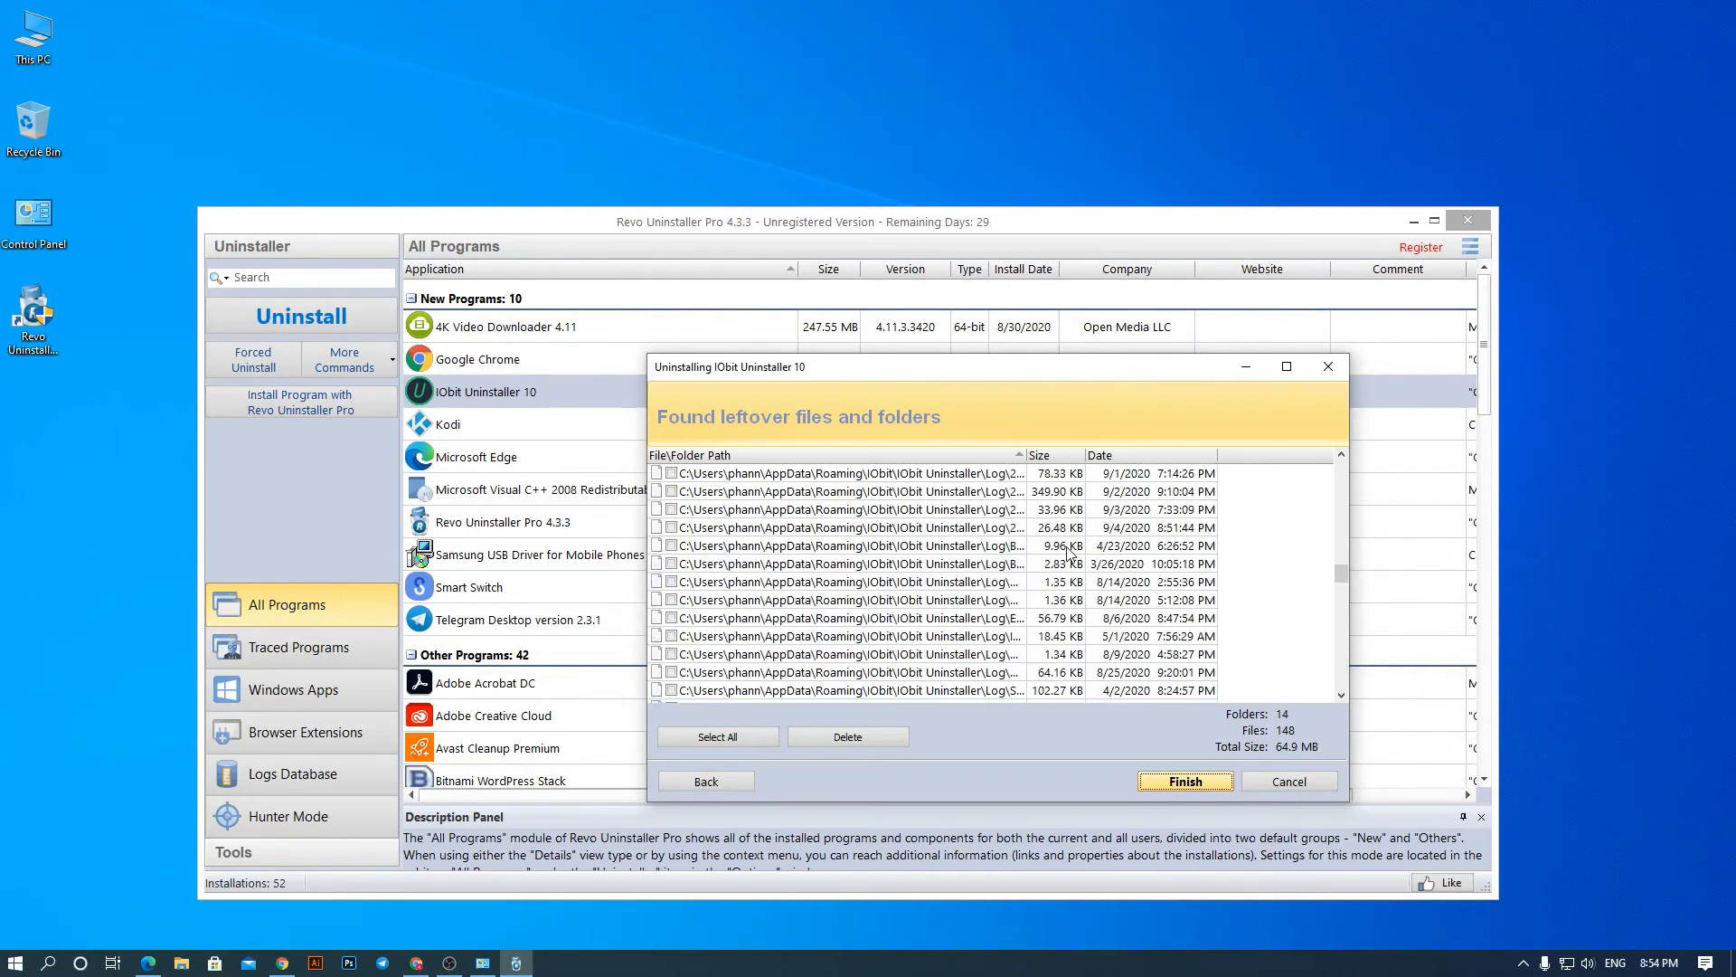
pyautogui.click(730, 739)
pyautogui.scroll(2, 844, 562)
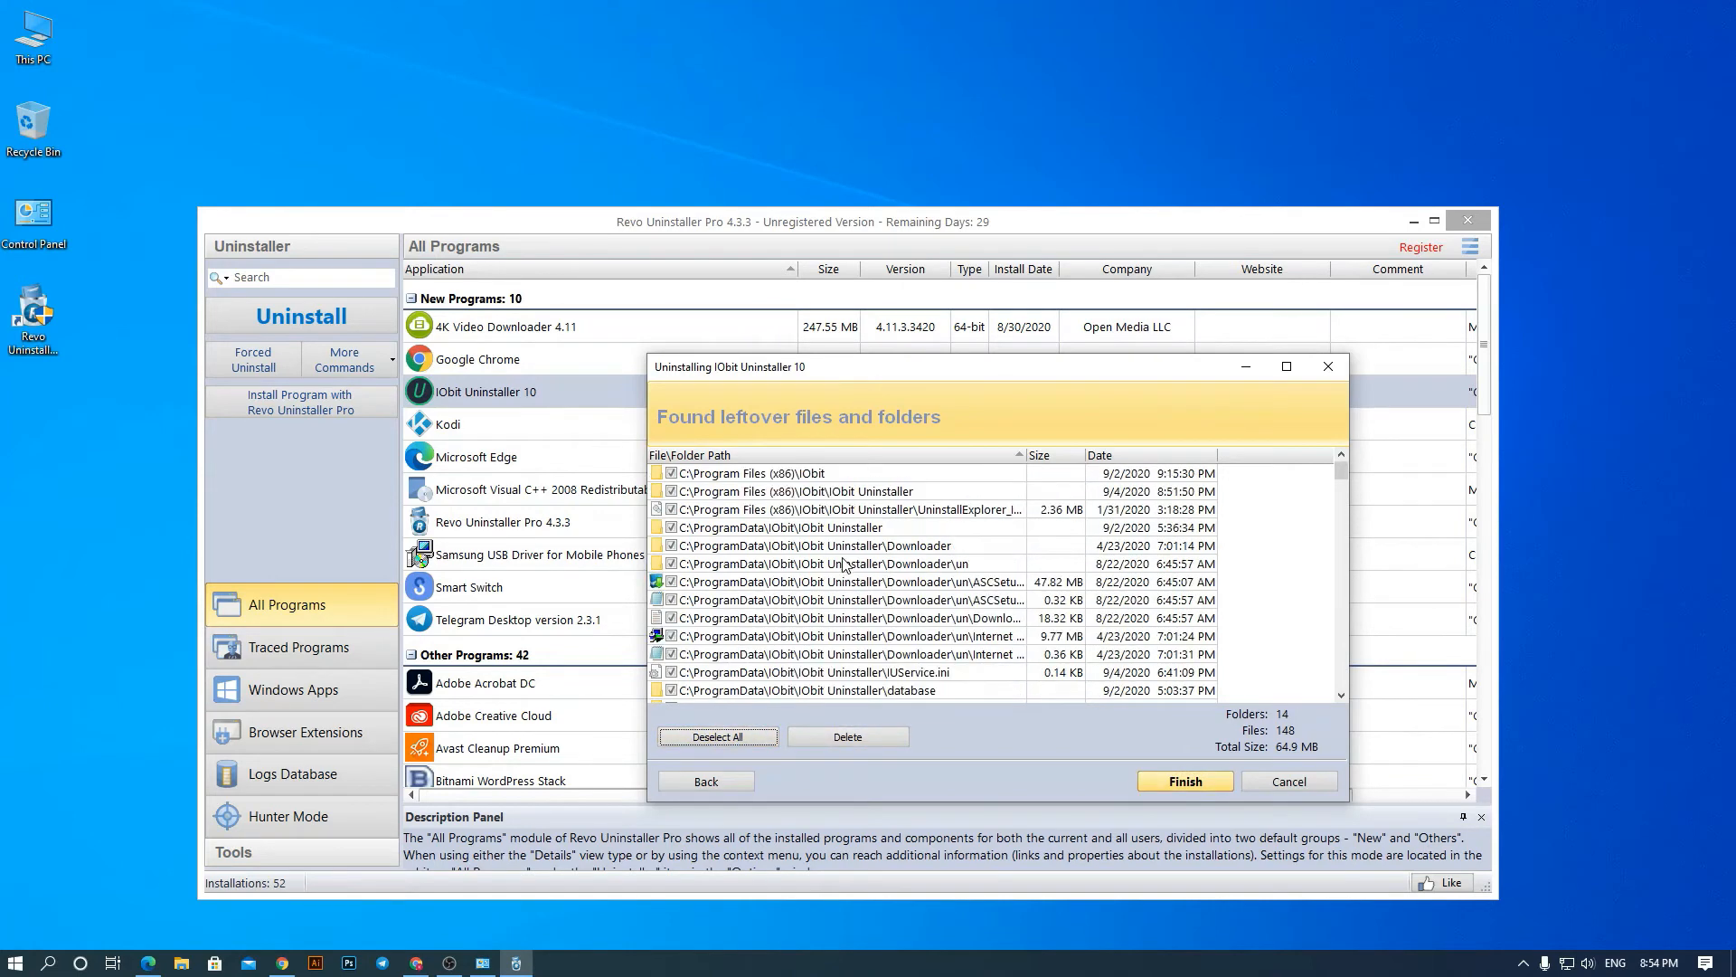
pyautogui.click(865, 738)
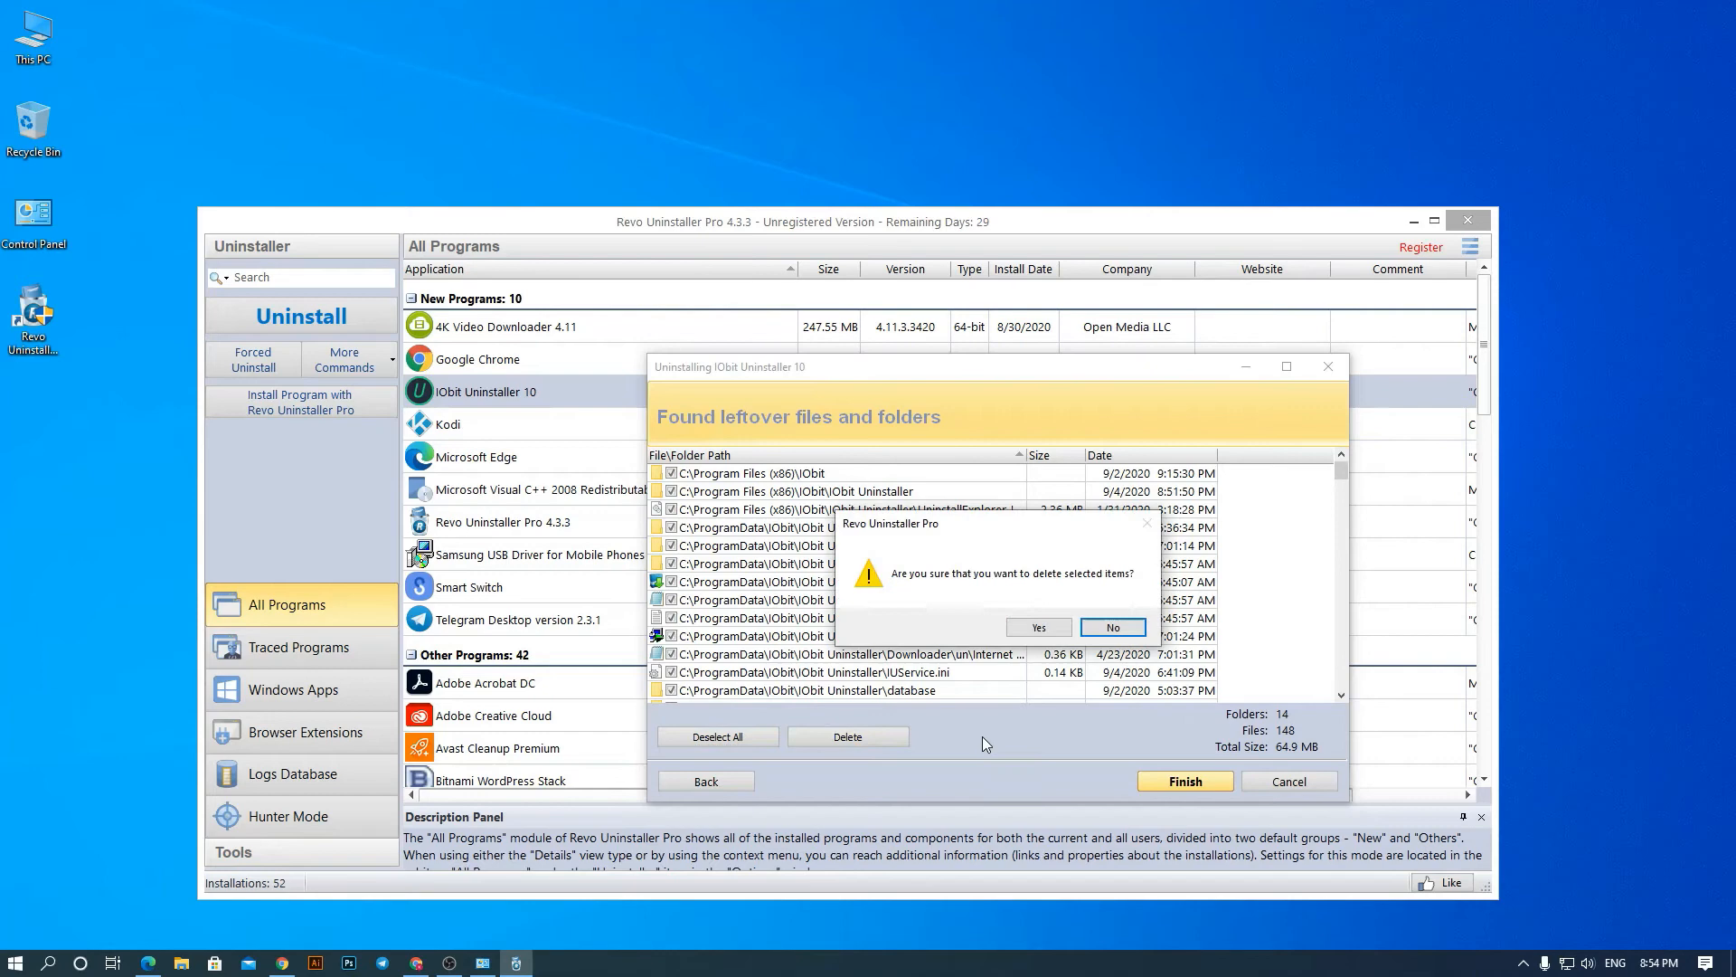
pyautogui.click(1039, 627)
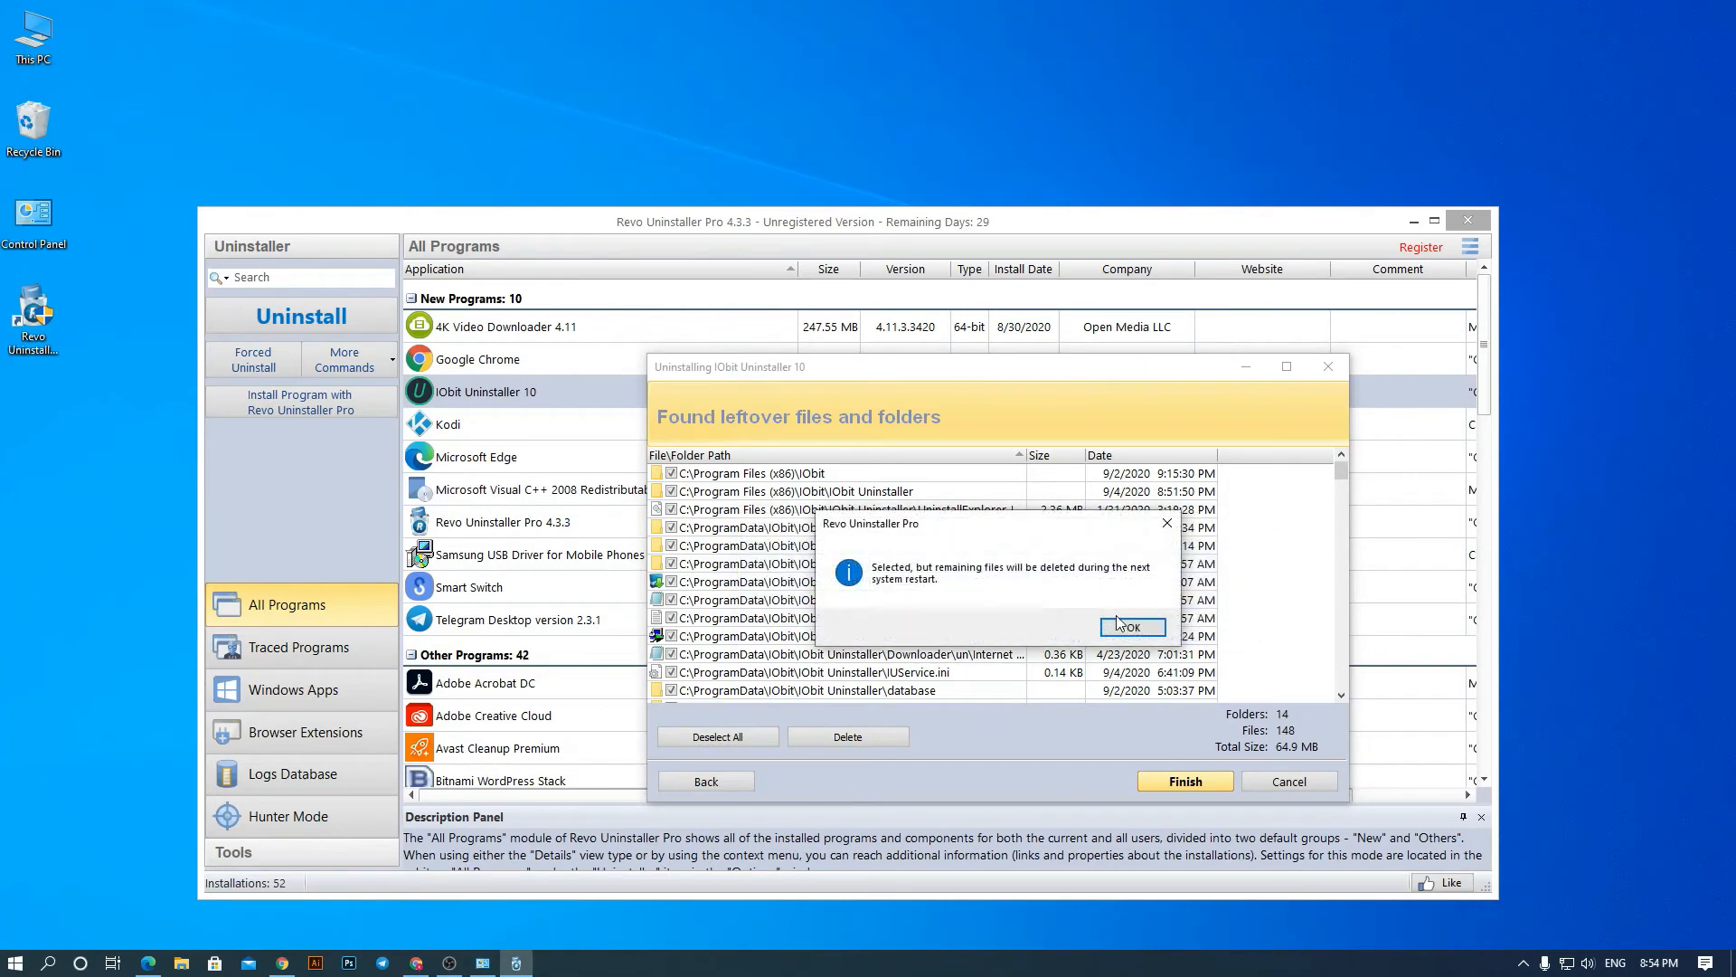
pyautogui.click(1133, 627)
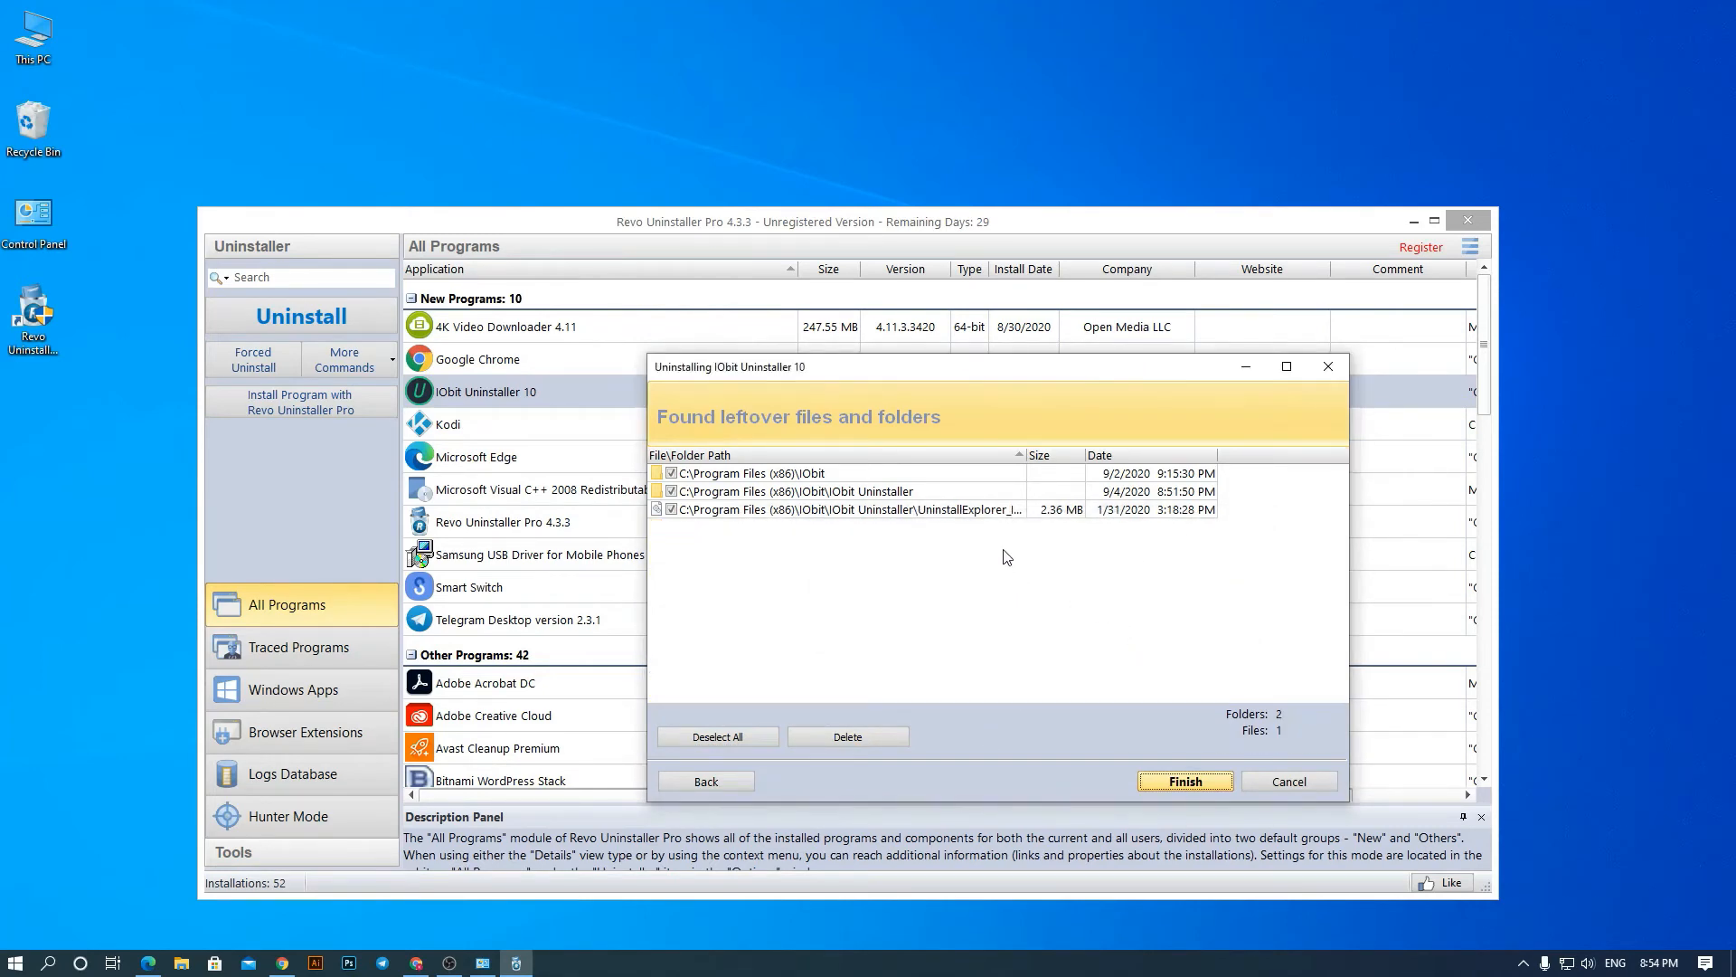
# - Delete the still-listed IObit folders and file under C:\Program Files (x86) again, acknowledge the notice and finish the uninstall
pyautogui.moveTo(919, 367); pyautogui.dragTo(935, 372)
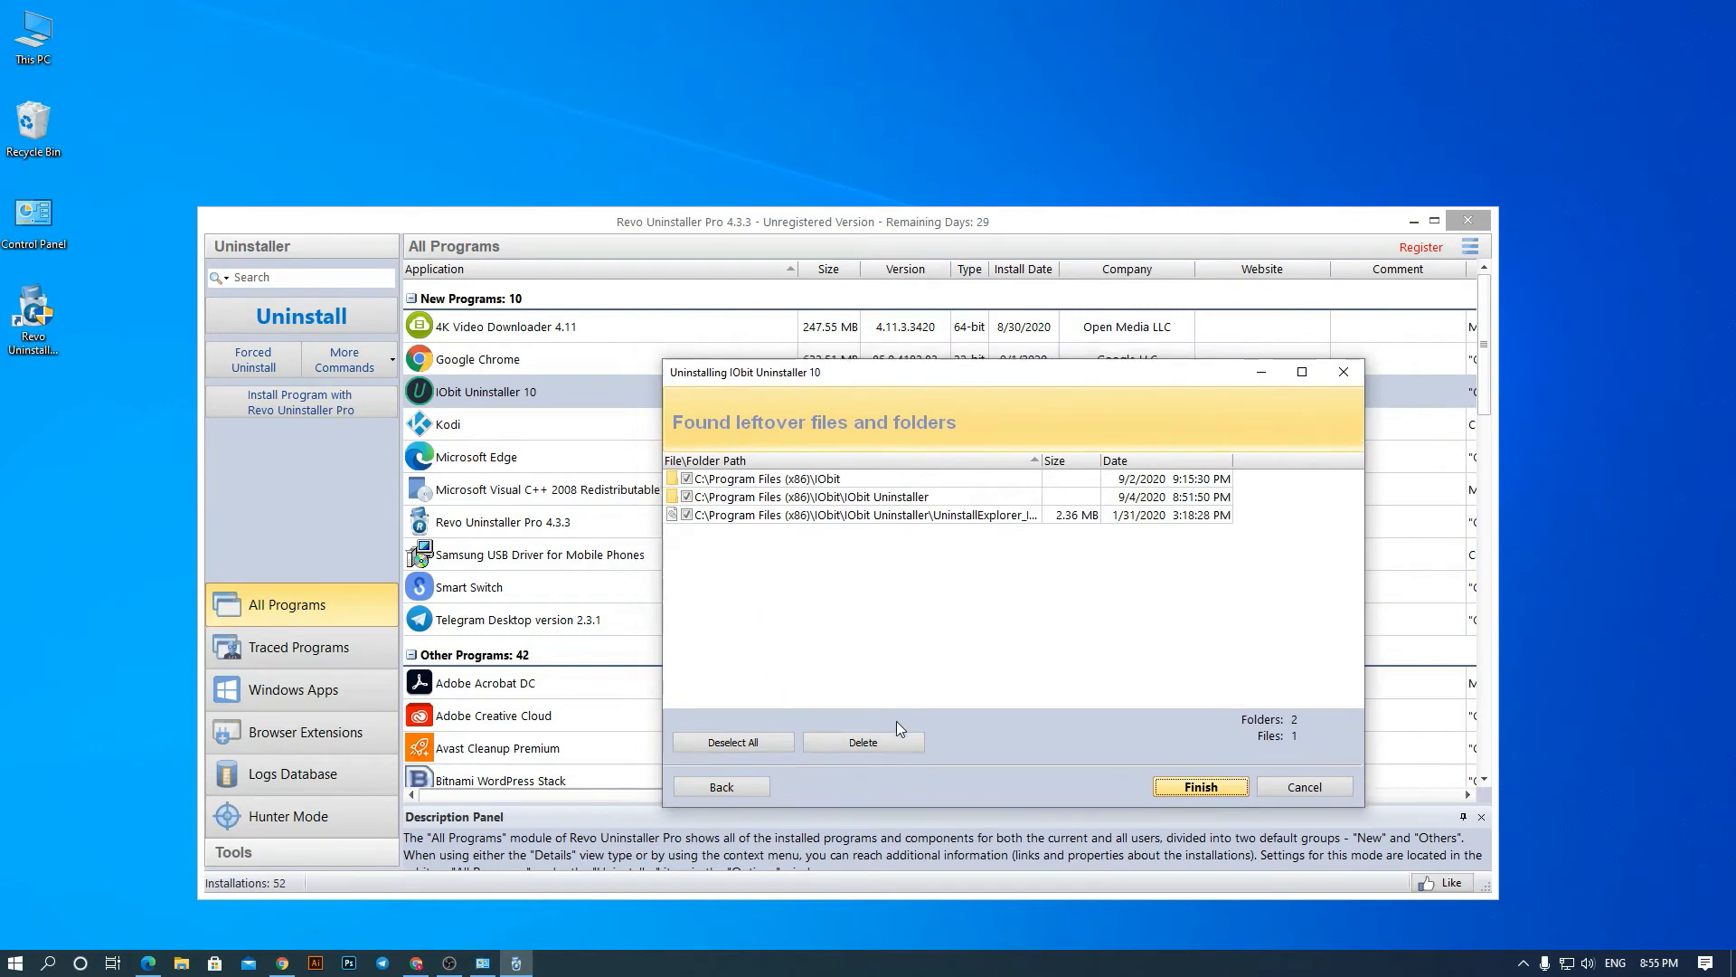
pyautogui.click(882, 744)
pyautogui.click(1052, 633)
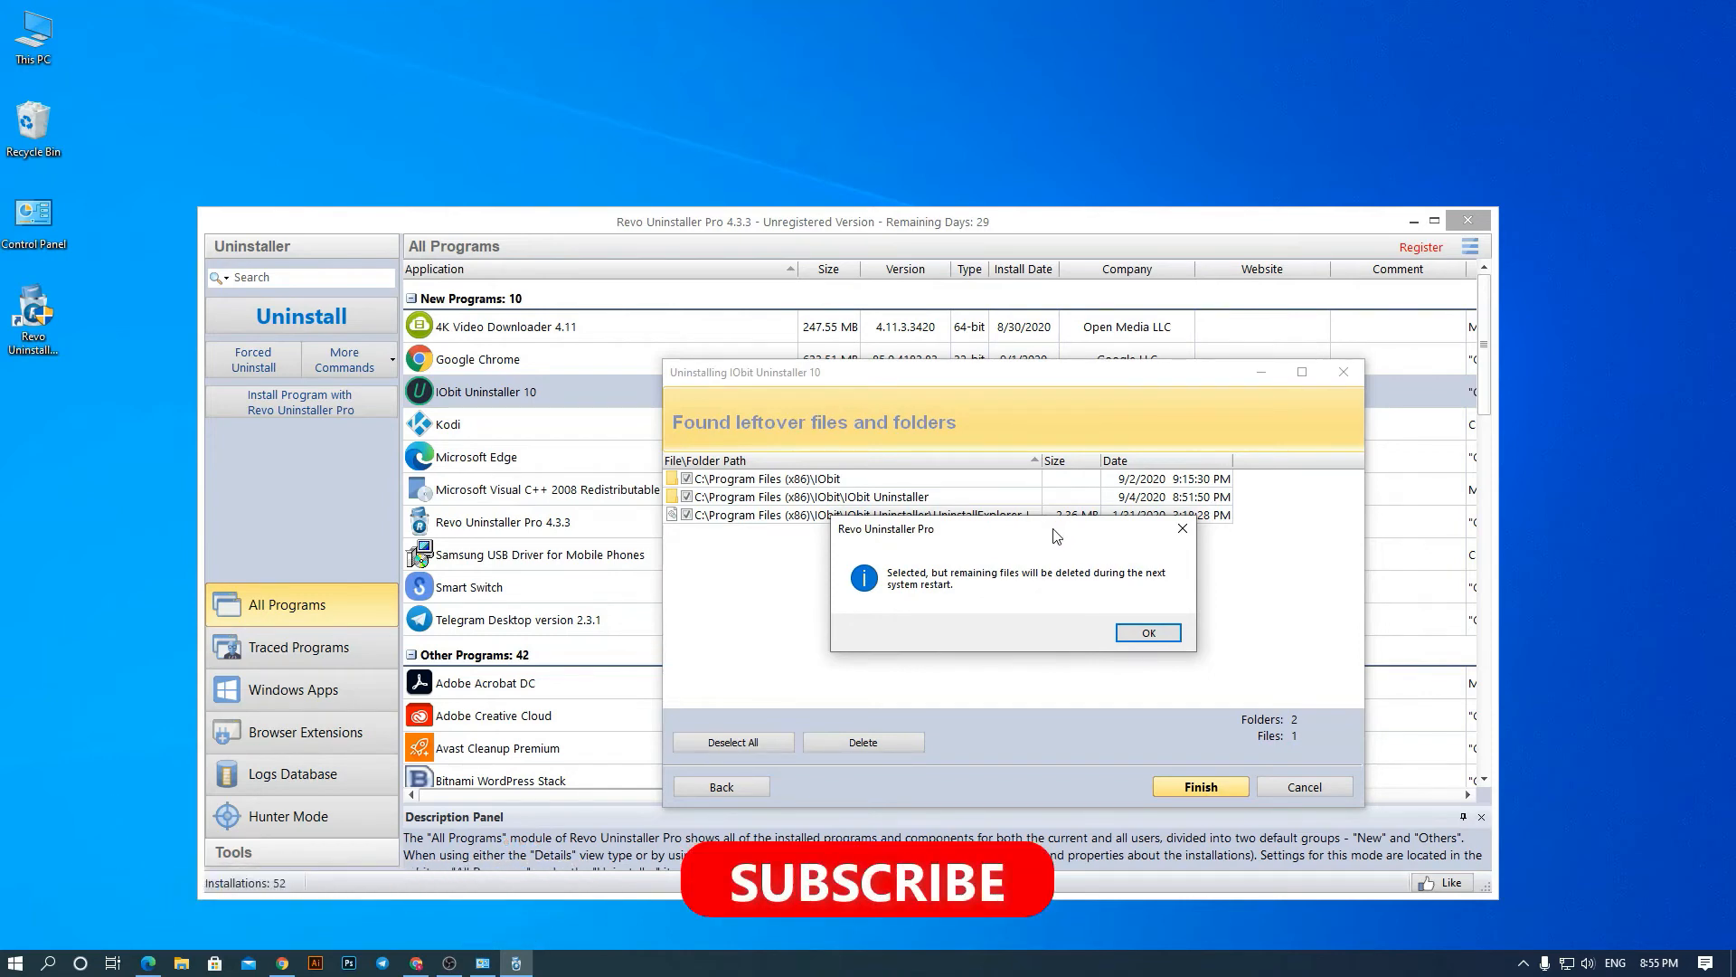
pyautogui.moveTo(1056, 541); pyautogui.dragTo(1018, 563)
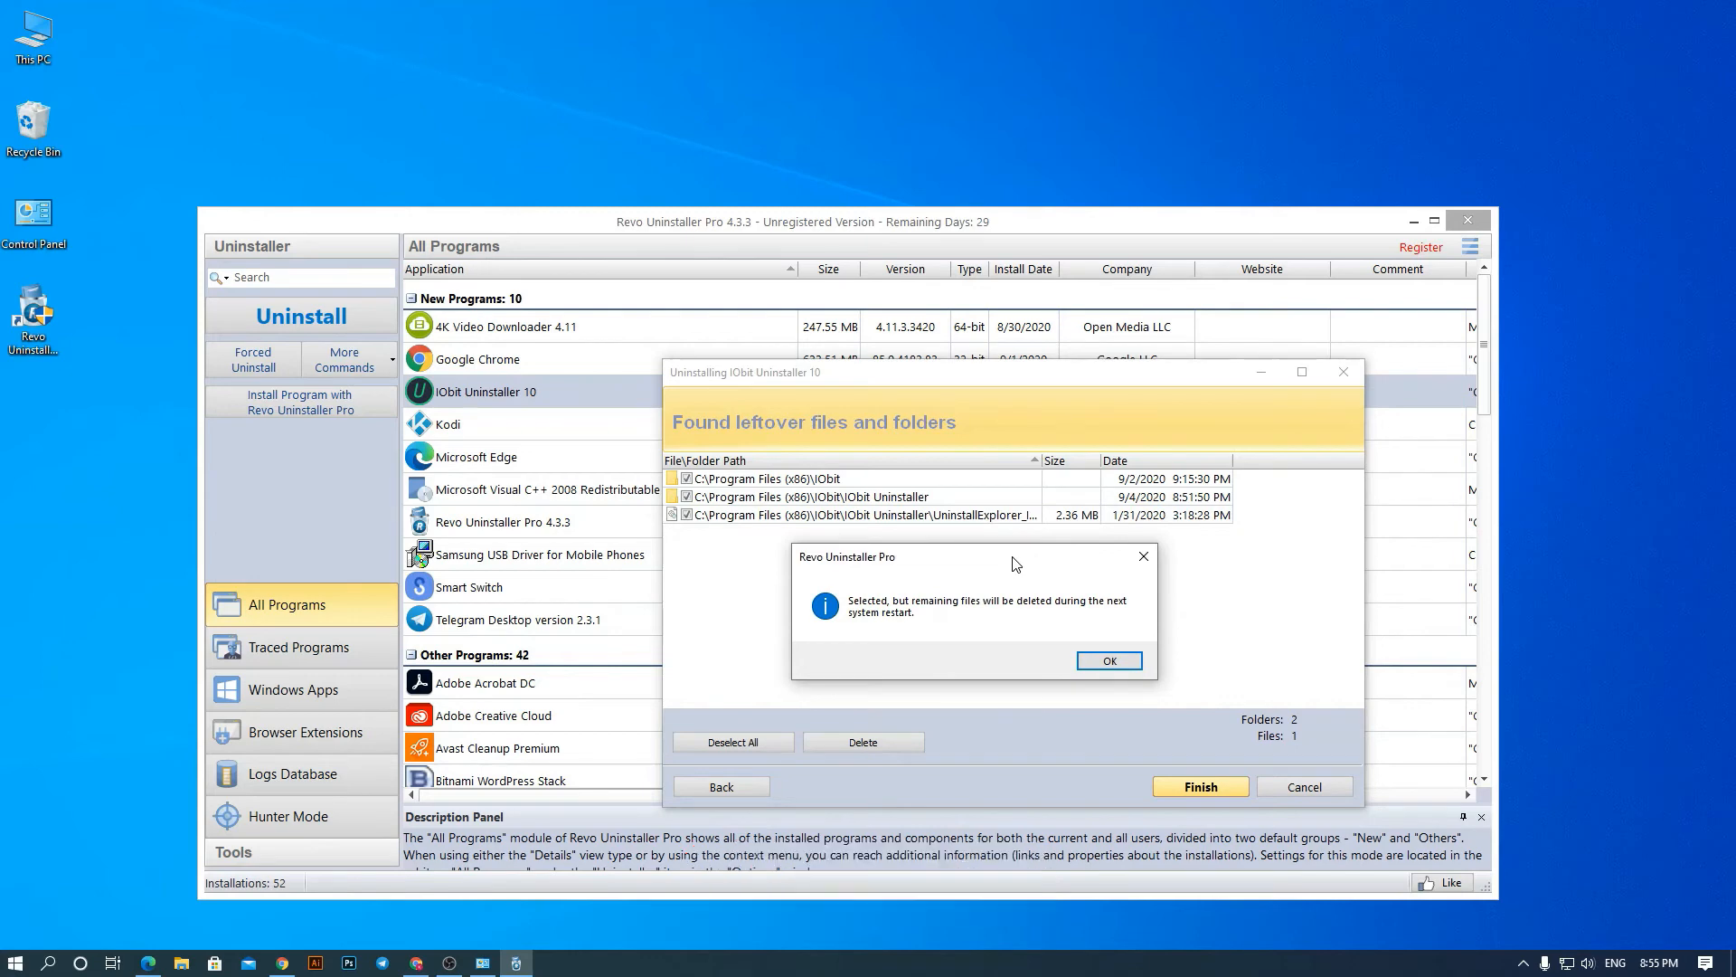
pyautogui.moveTo(1011, 565); pyautogui.dragTo(998, 564)
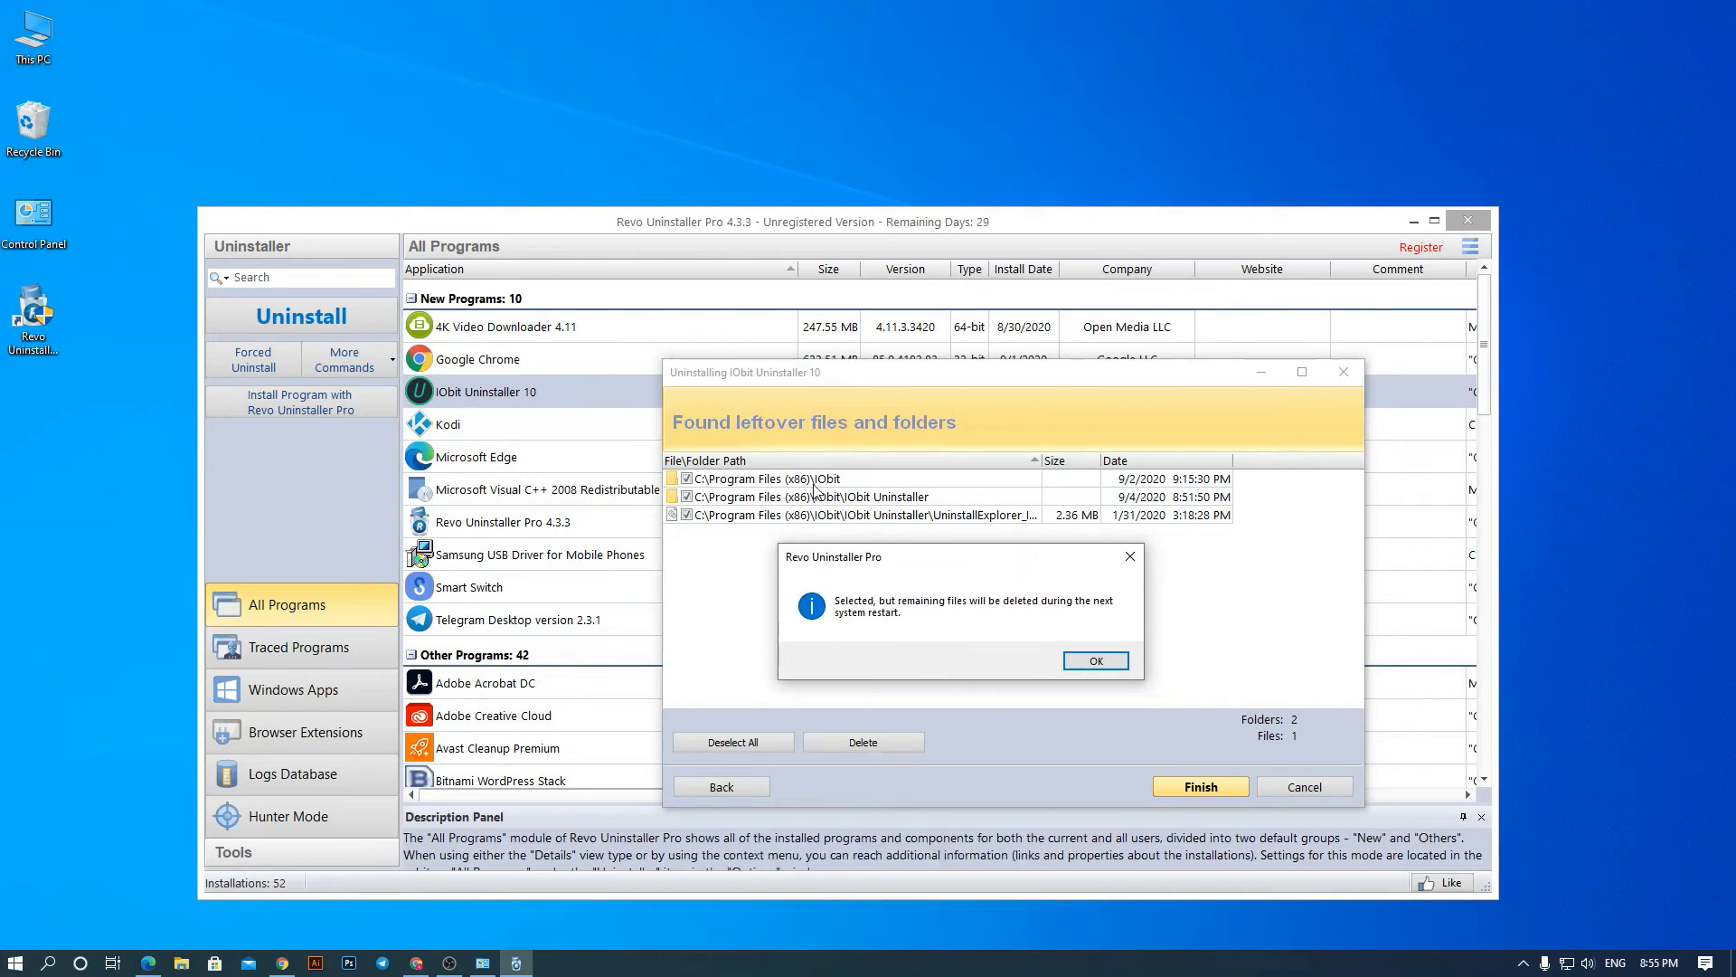
pyautogui.moveTo(958, 563); pyautogui.dragTo(967, 576)
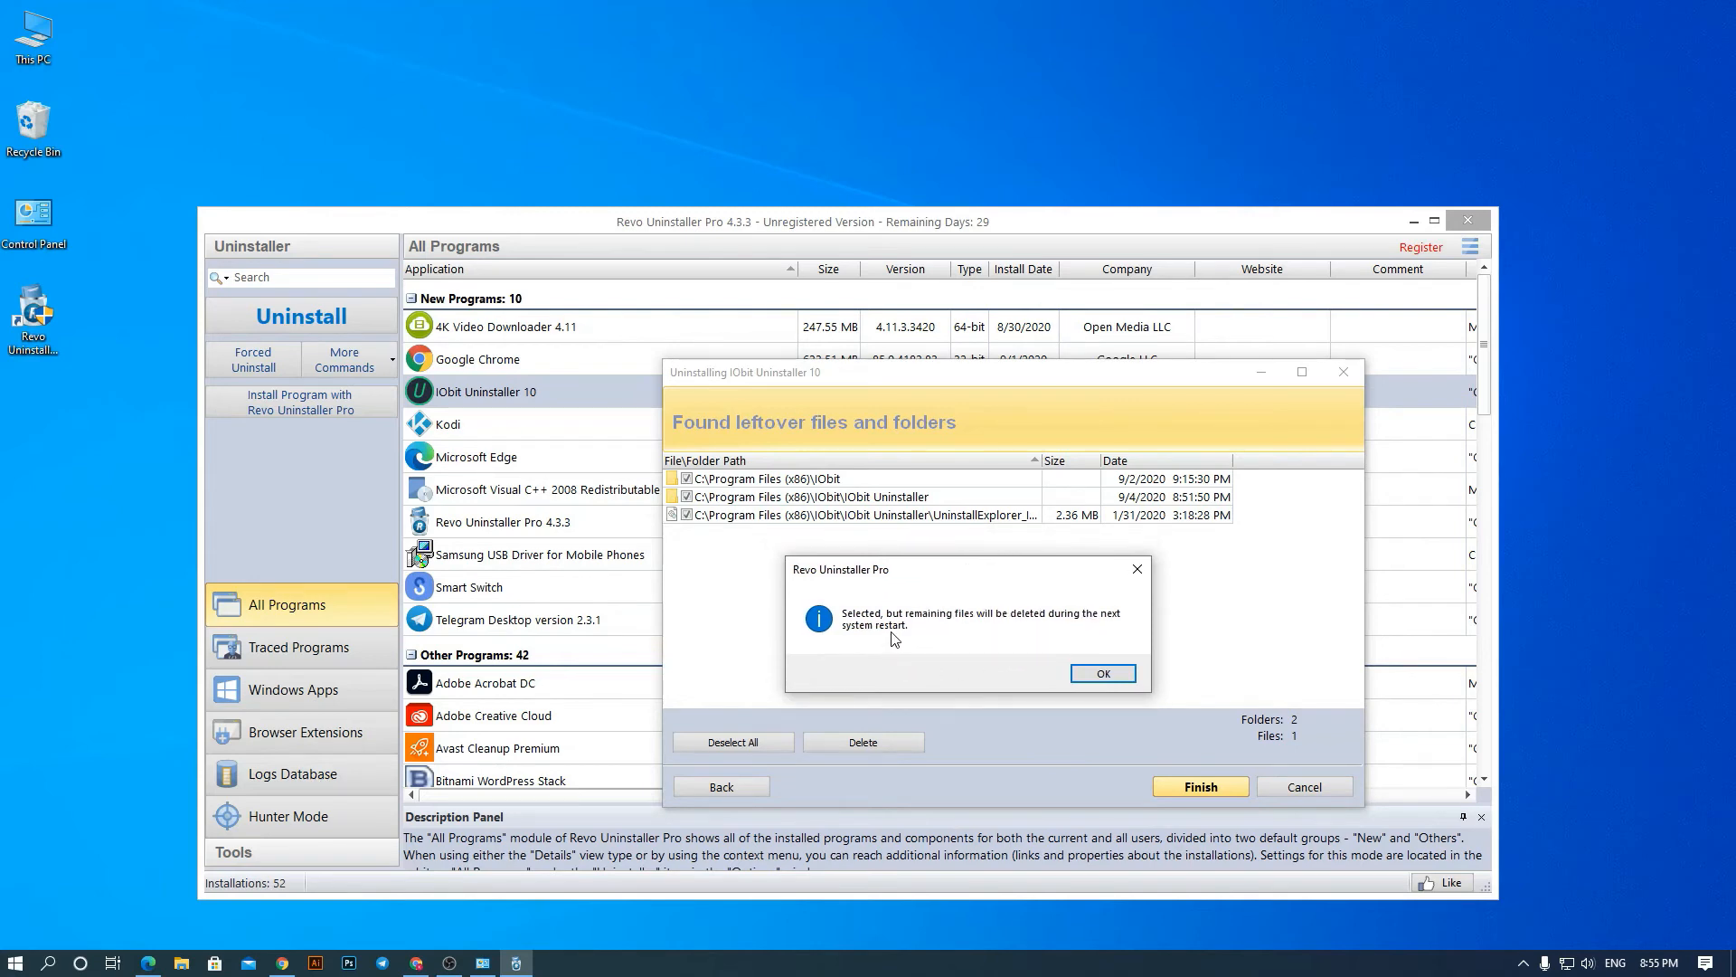
pyautogui.moveTo(978, 574); pyautogui.dragTo(999, 574)
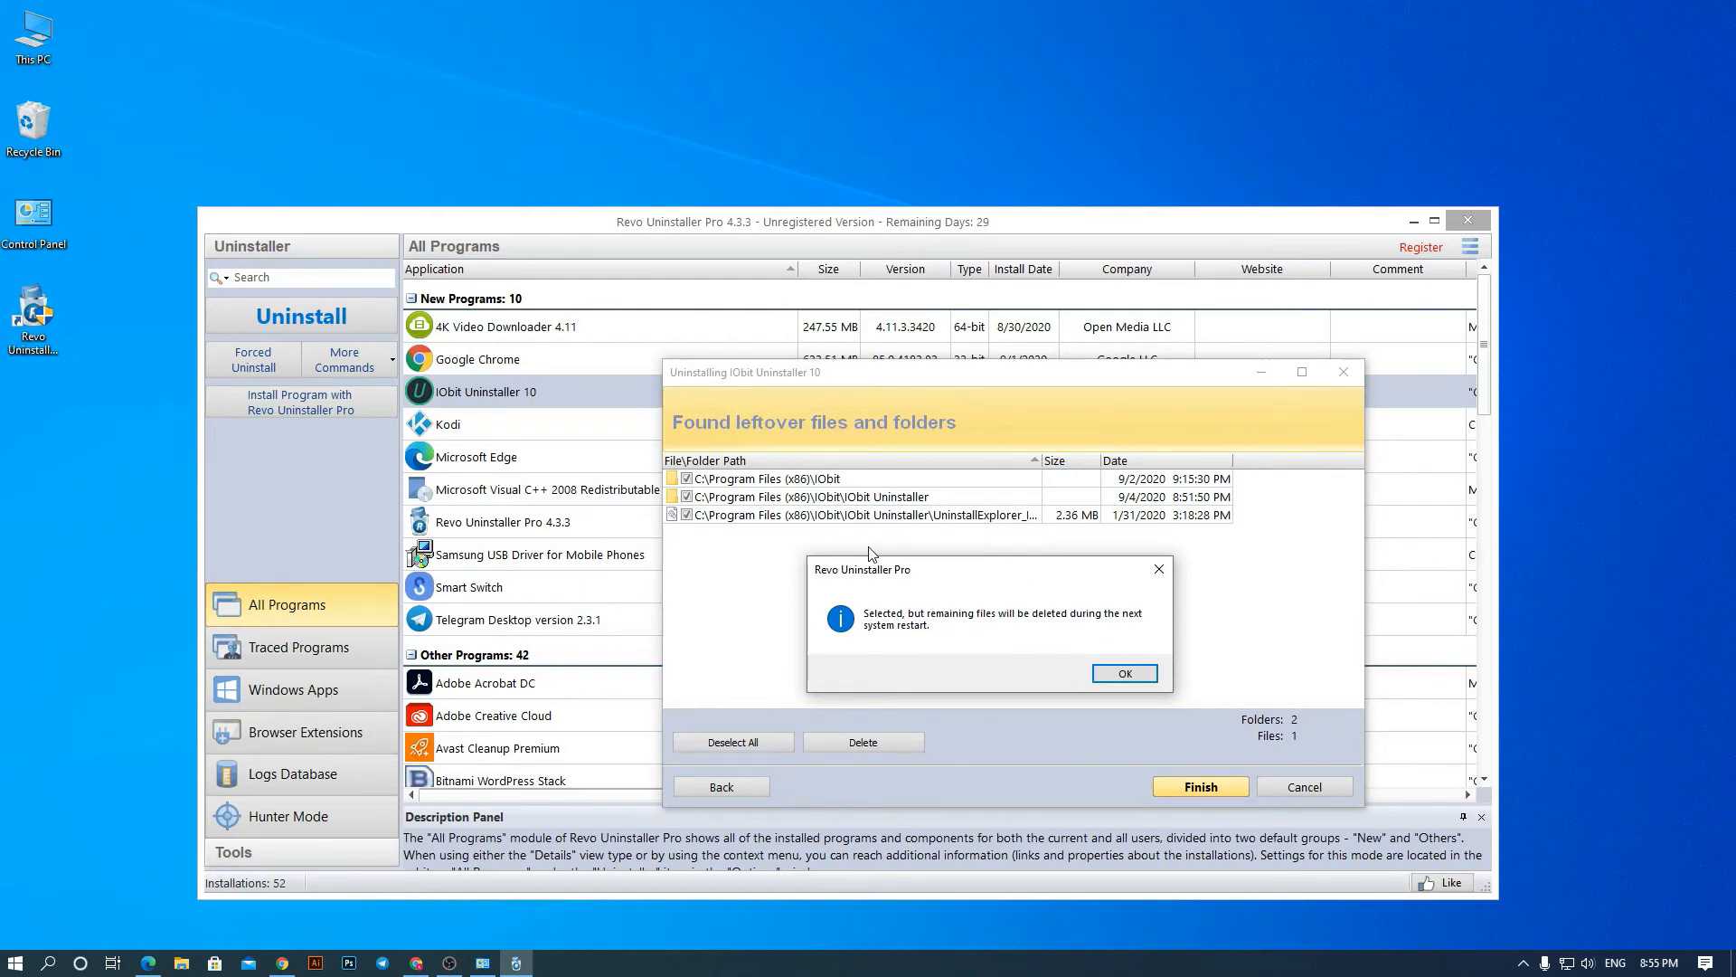
pyautogui.moveTo(981, 573); pyautogui.dragTo(962, 572)
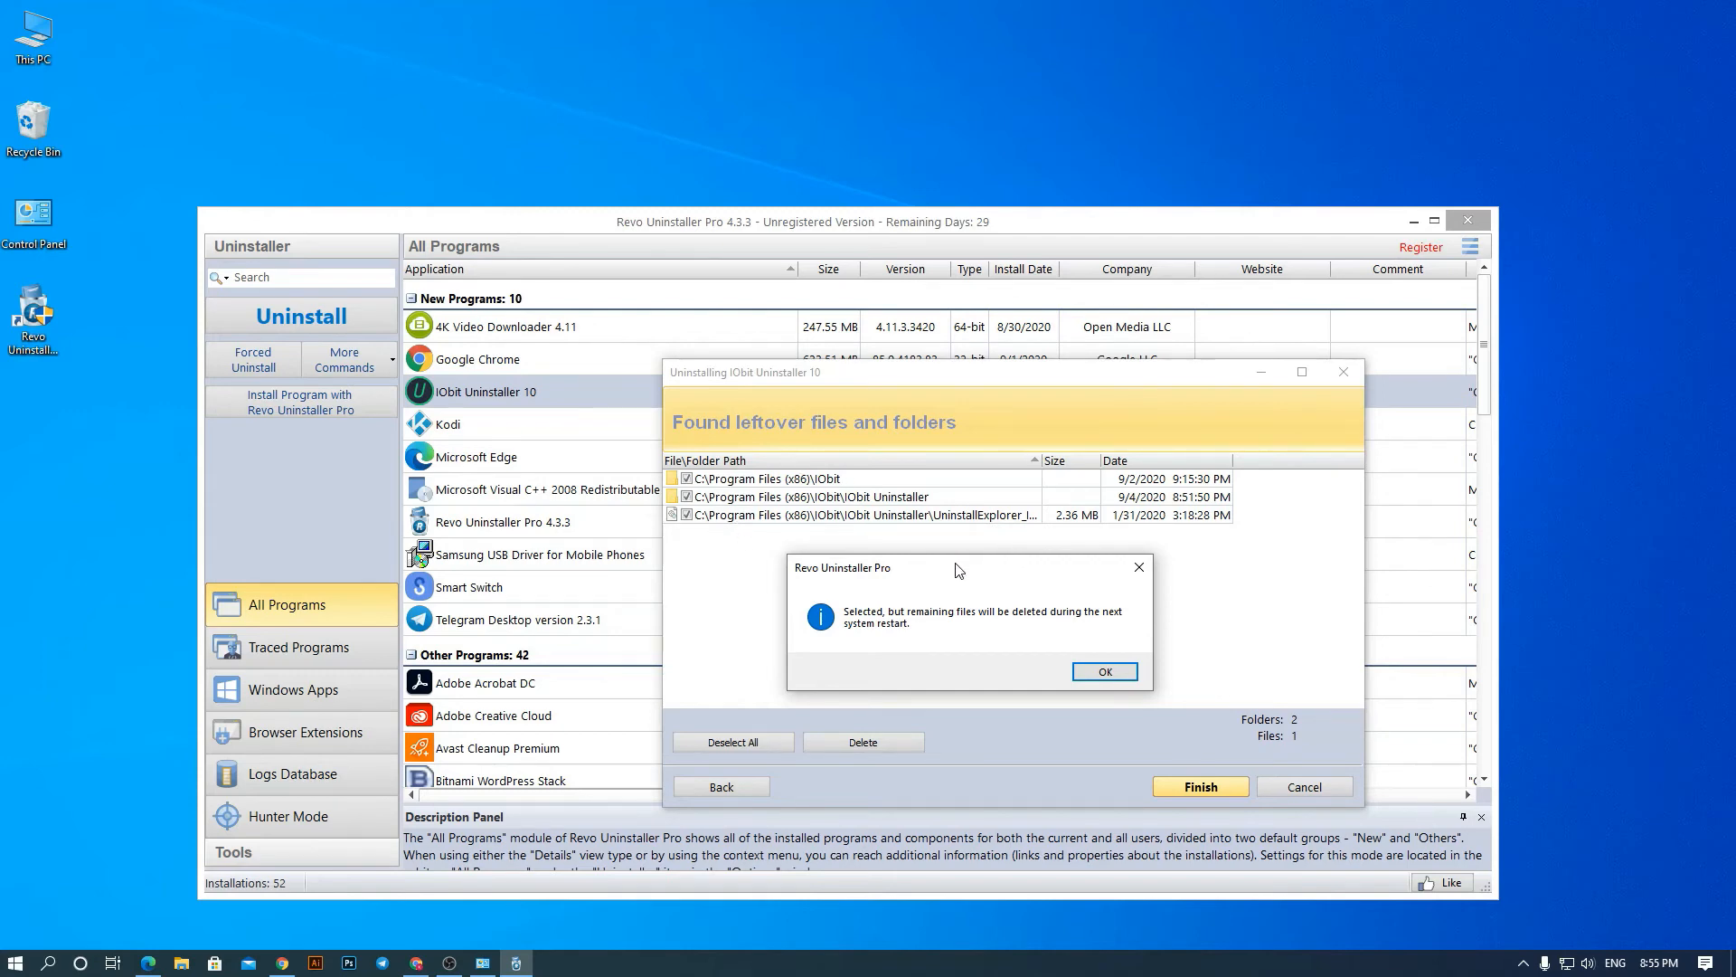
pyautogui.click(1104, 671)
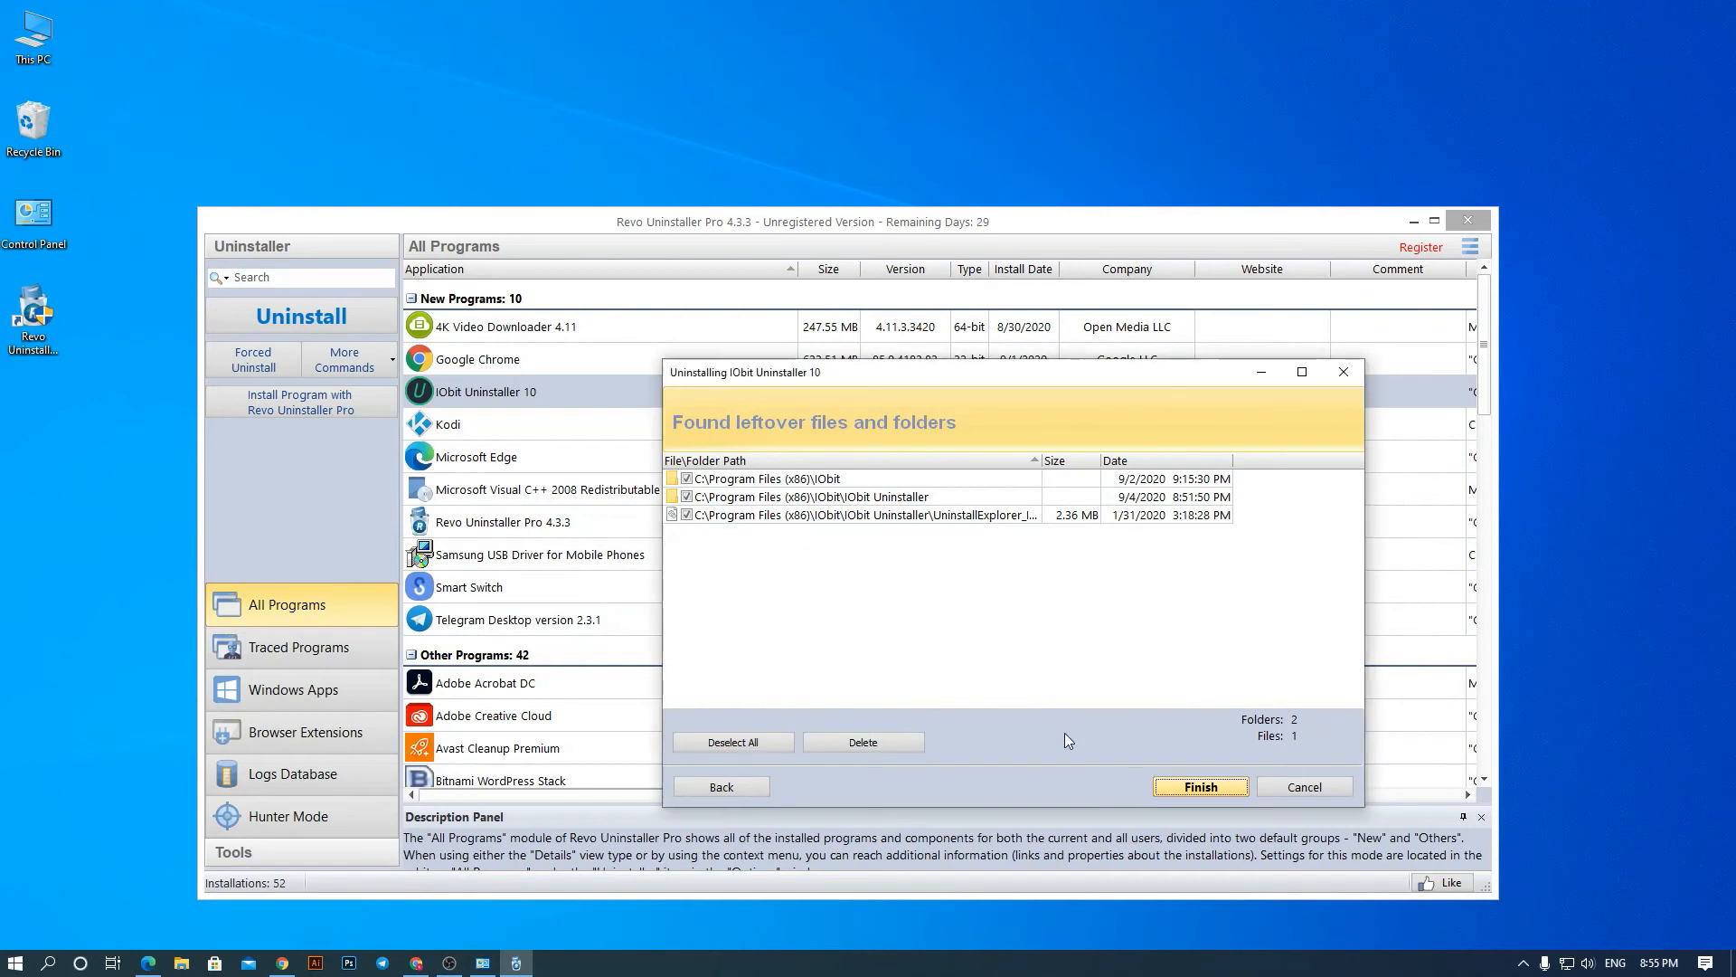
pyautogui.click(1201, 787)
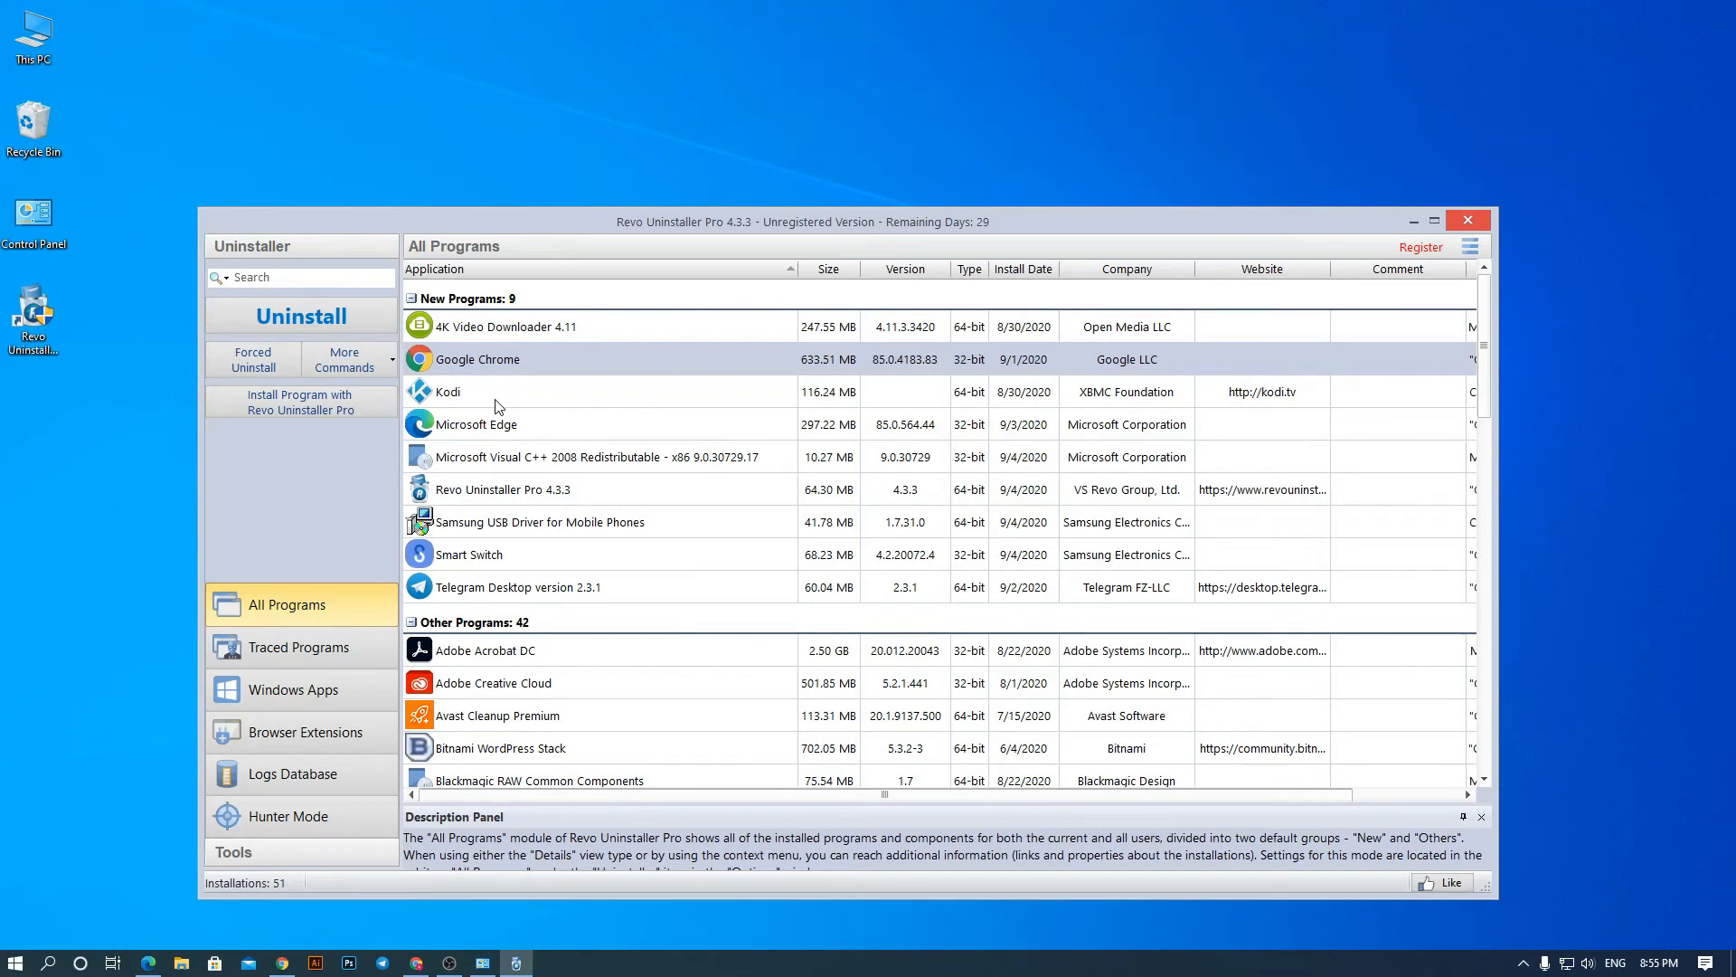
pyautogui.scroll(-2, 499, 406)
pyautogui.scroll(2, 503, 412)
pyautogui.moveTo(1059, 220); pyautogui.dragTo(1043, 181)
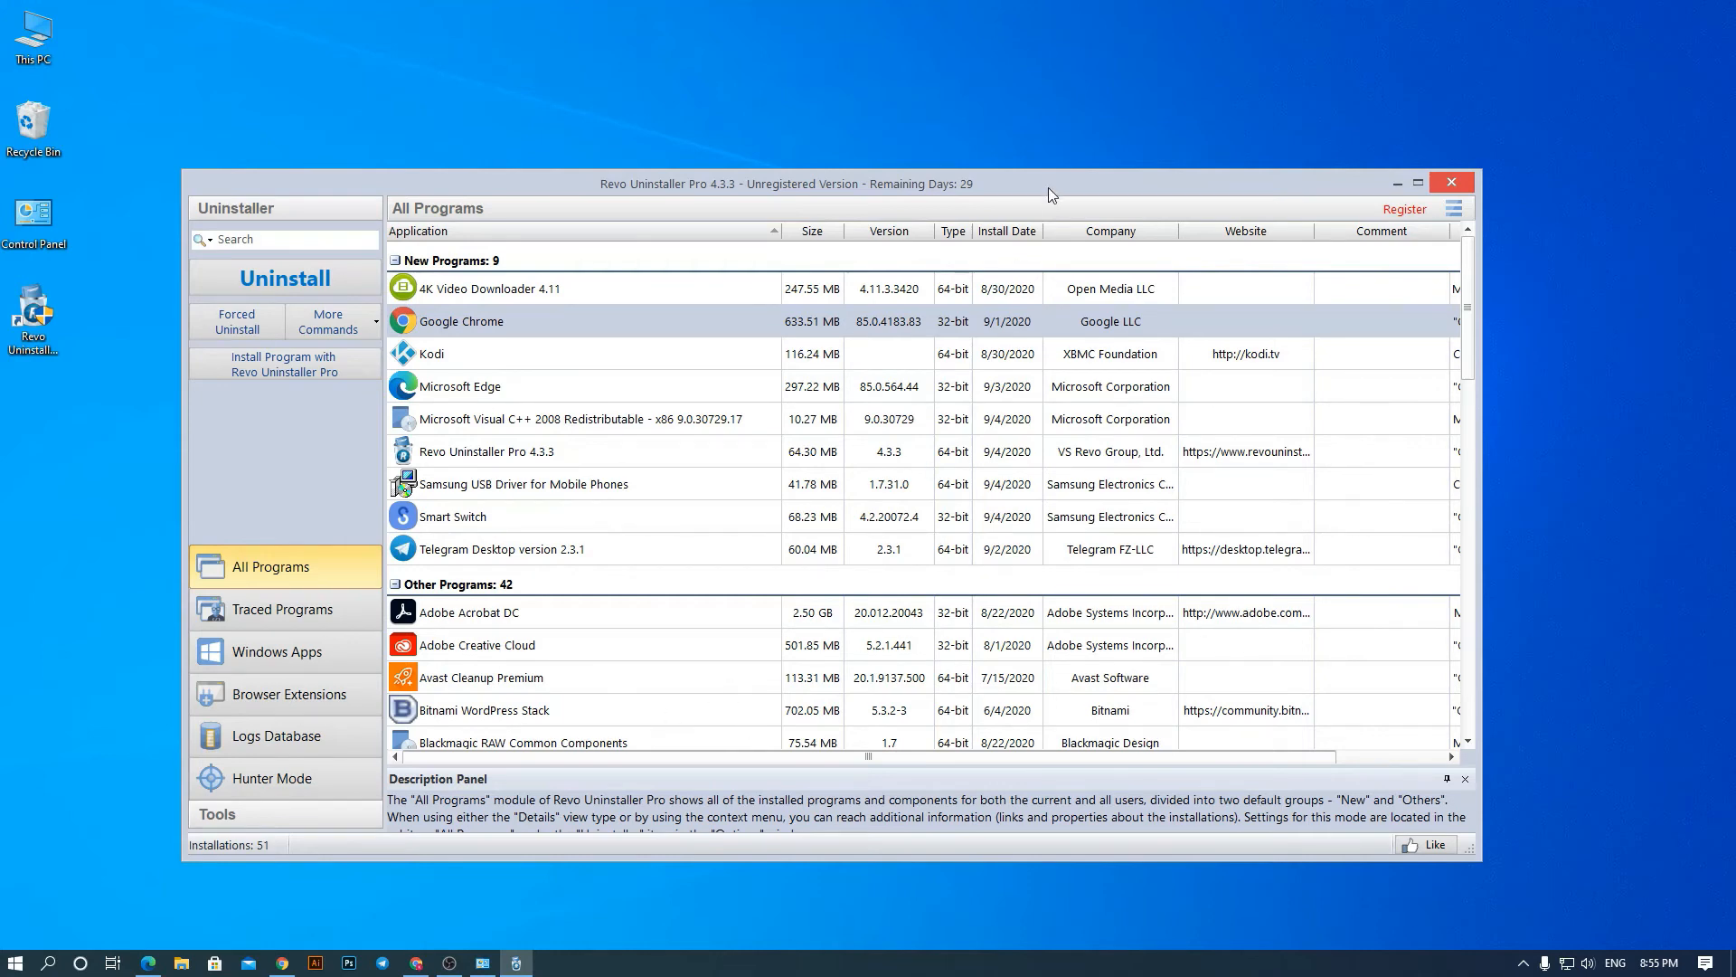
pyautogui.moveTo(1049, 187); pyautogui.dragTo(1013, 211)
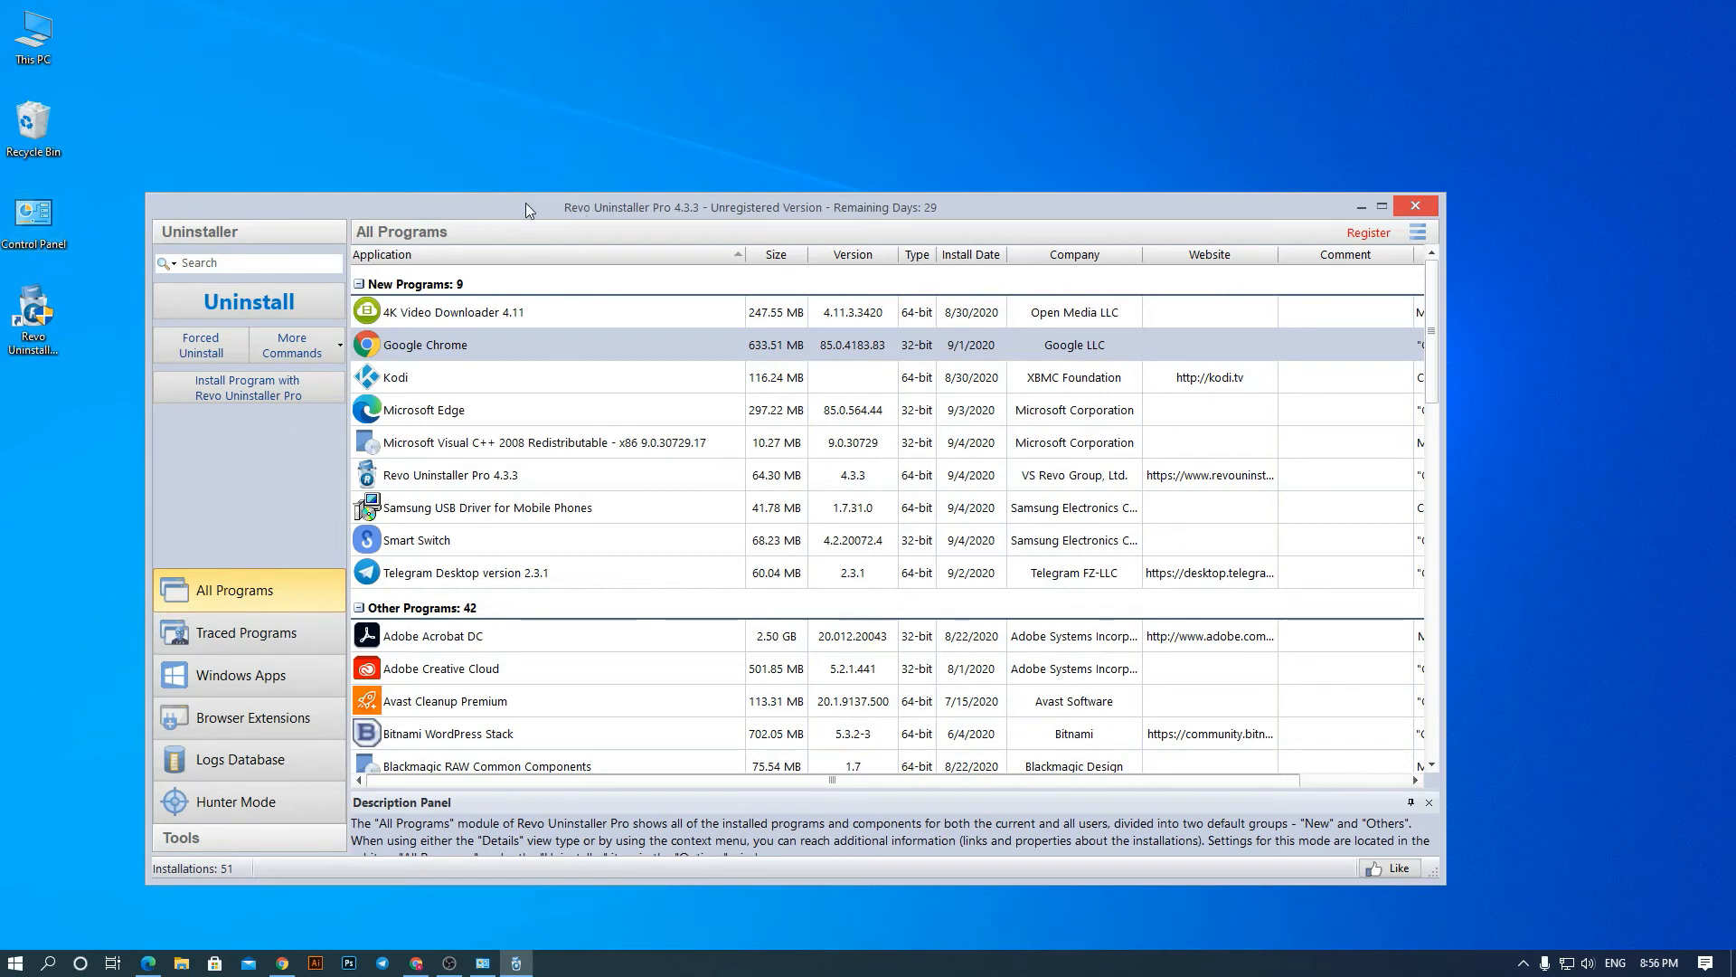
pyautogui.moveTo(525, 203); pyautogui.dragTo(533, 221)
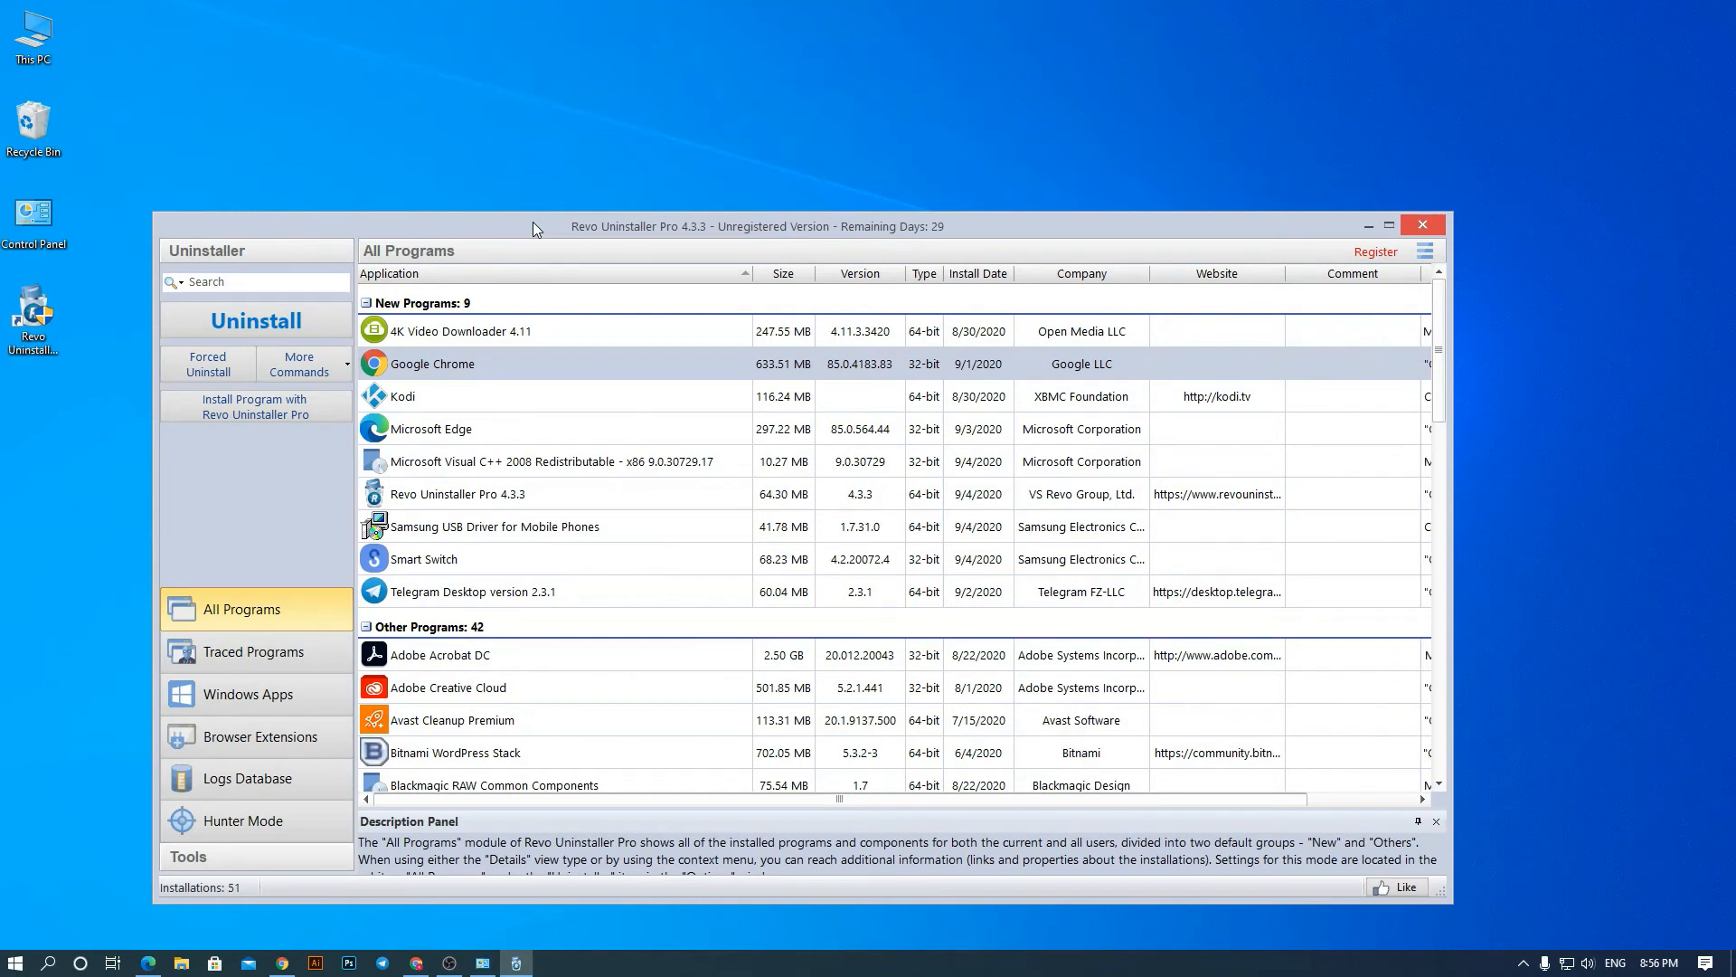
pyautogui.moveTo(530, 222); pyautogui.dragTo(566, 204)
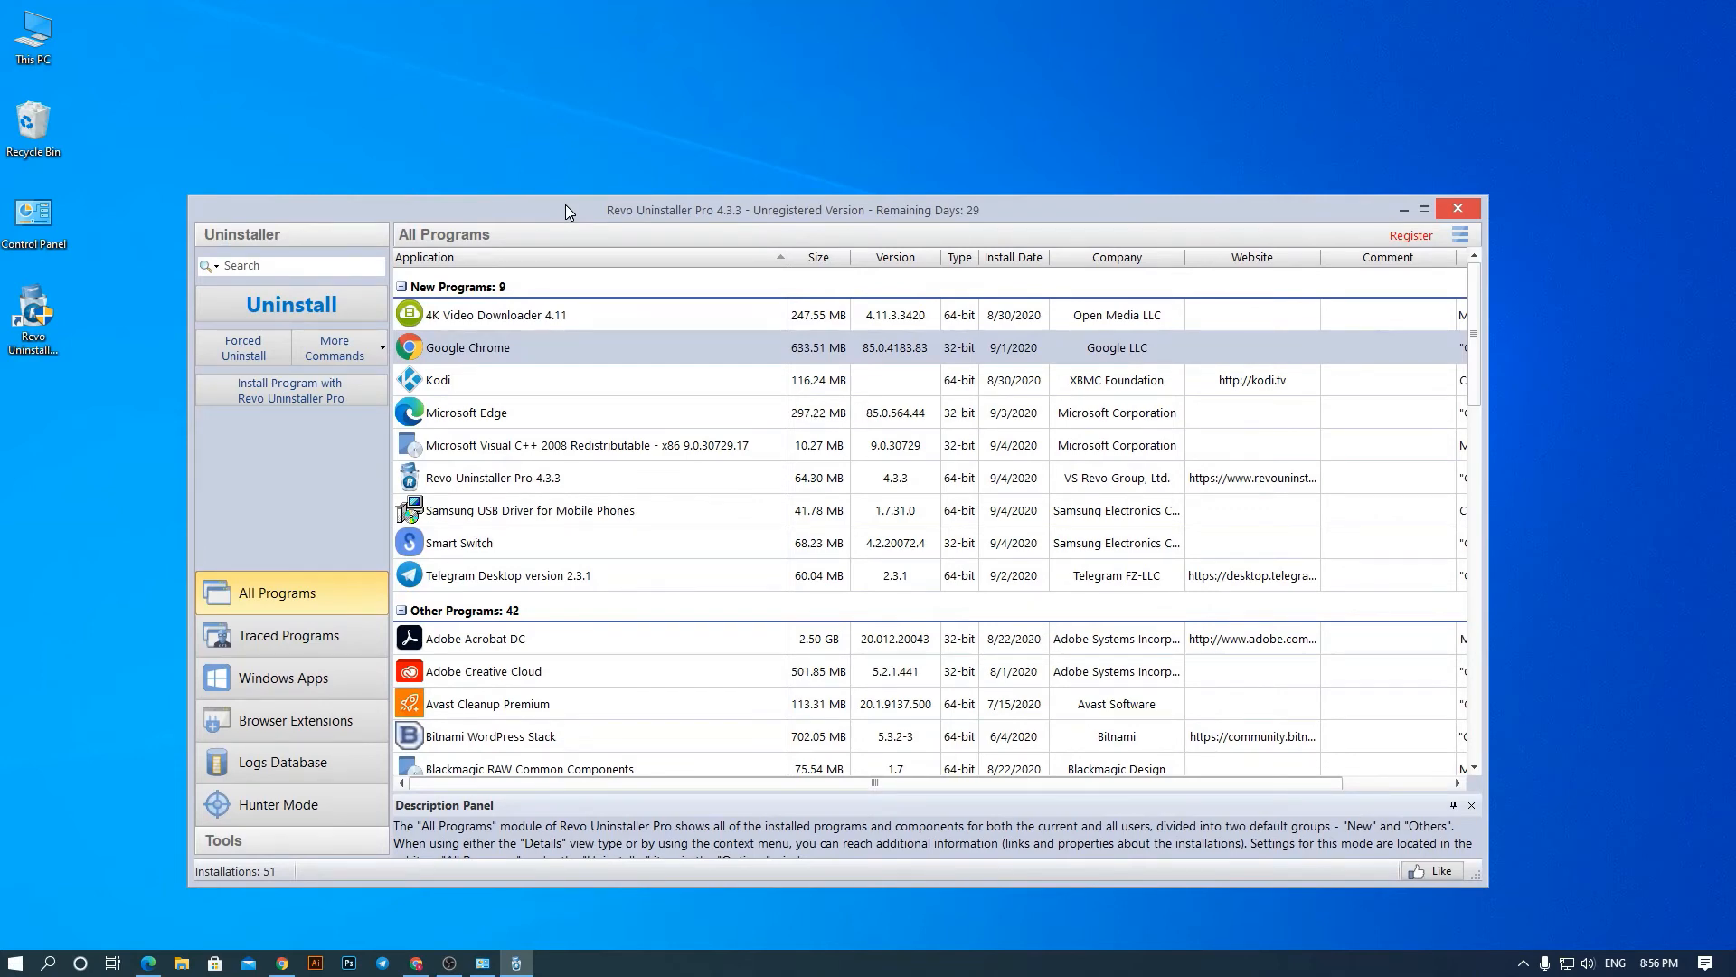
pyautogui.moveTo(567, 205); pyautogui.dragTo(566, 217)
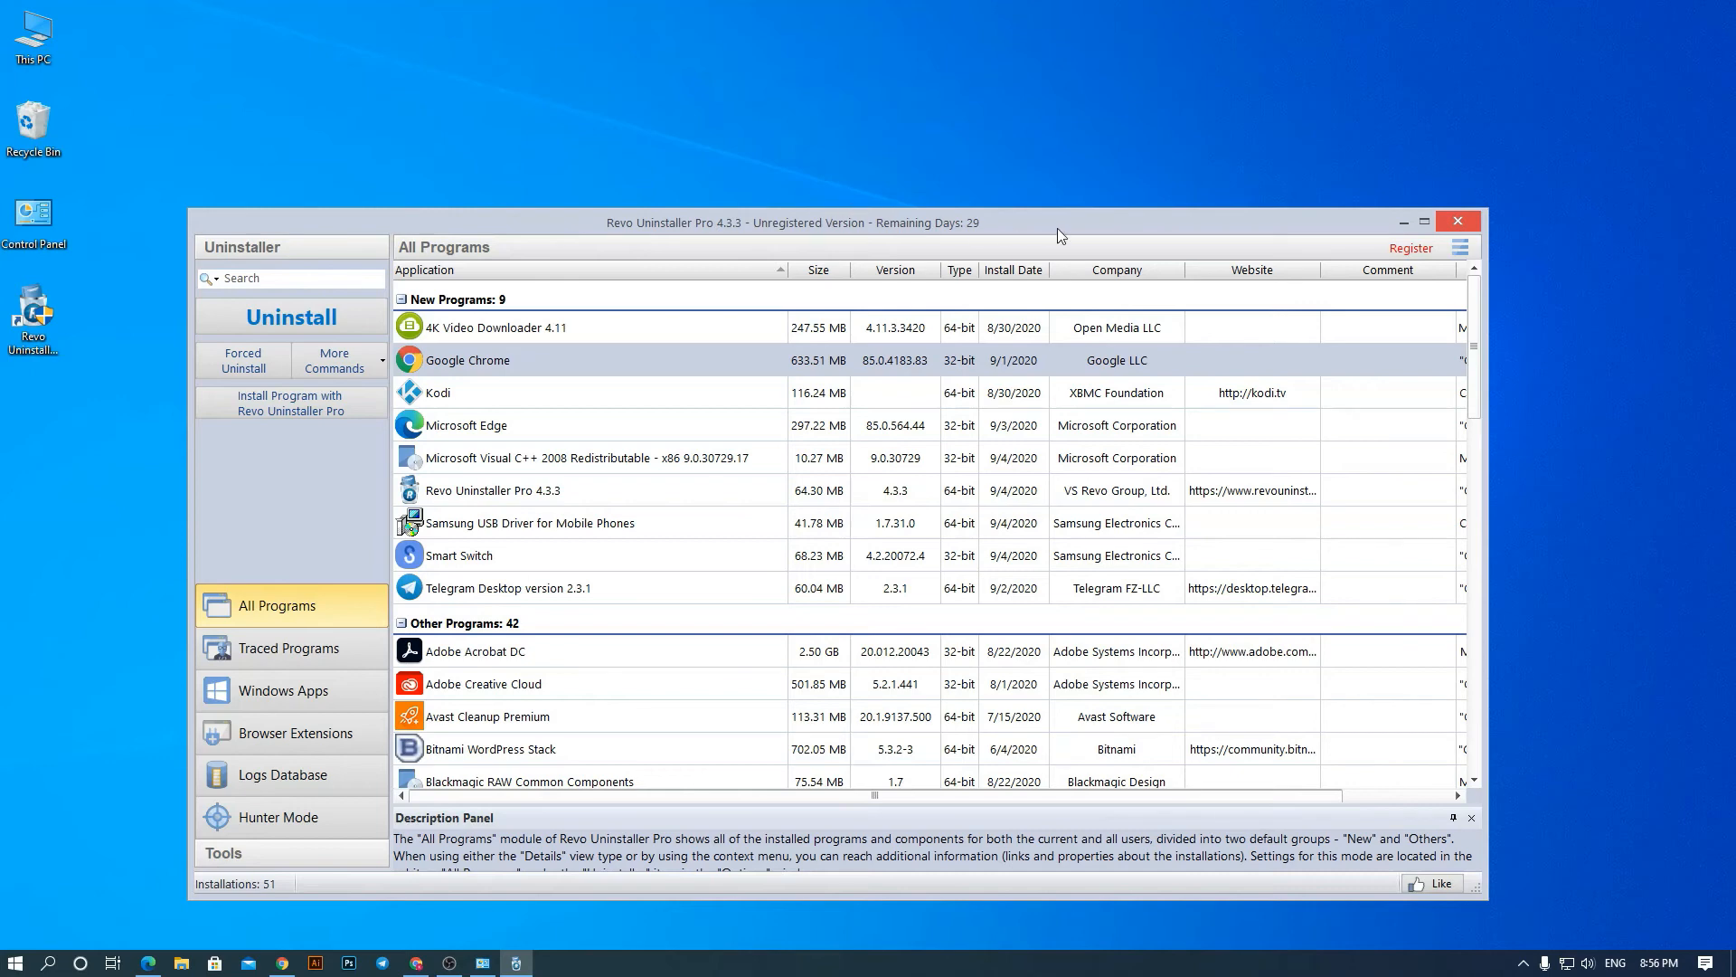
pyautogui.moveTo(1047, 219); pyautogui.dragTo(1060, 217)
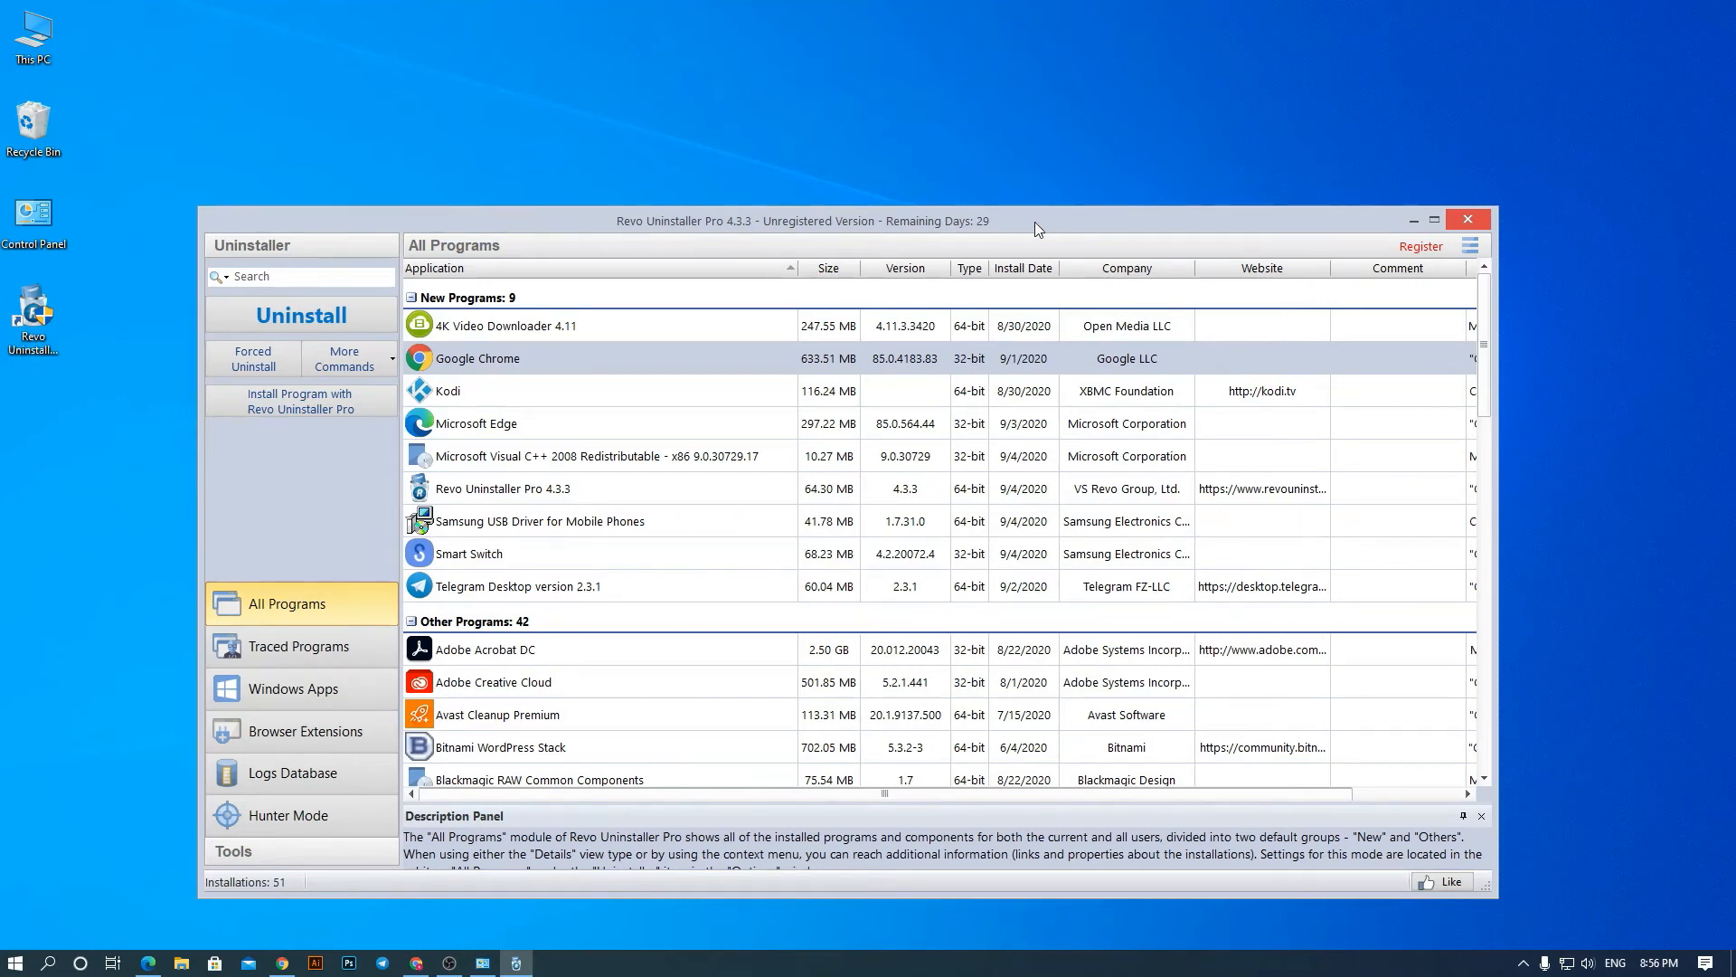
pyautogui.moveTo(1034, 221); pyautogui.dragTo(1027, 236)
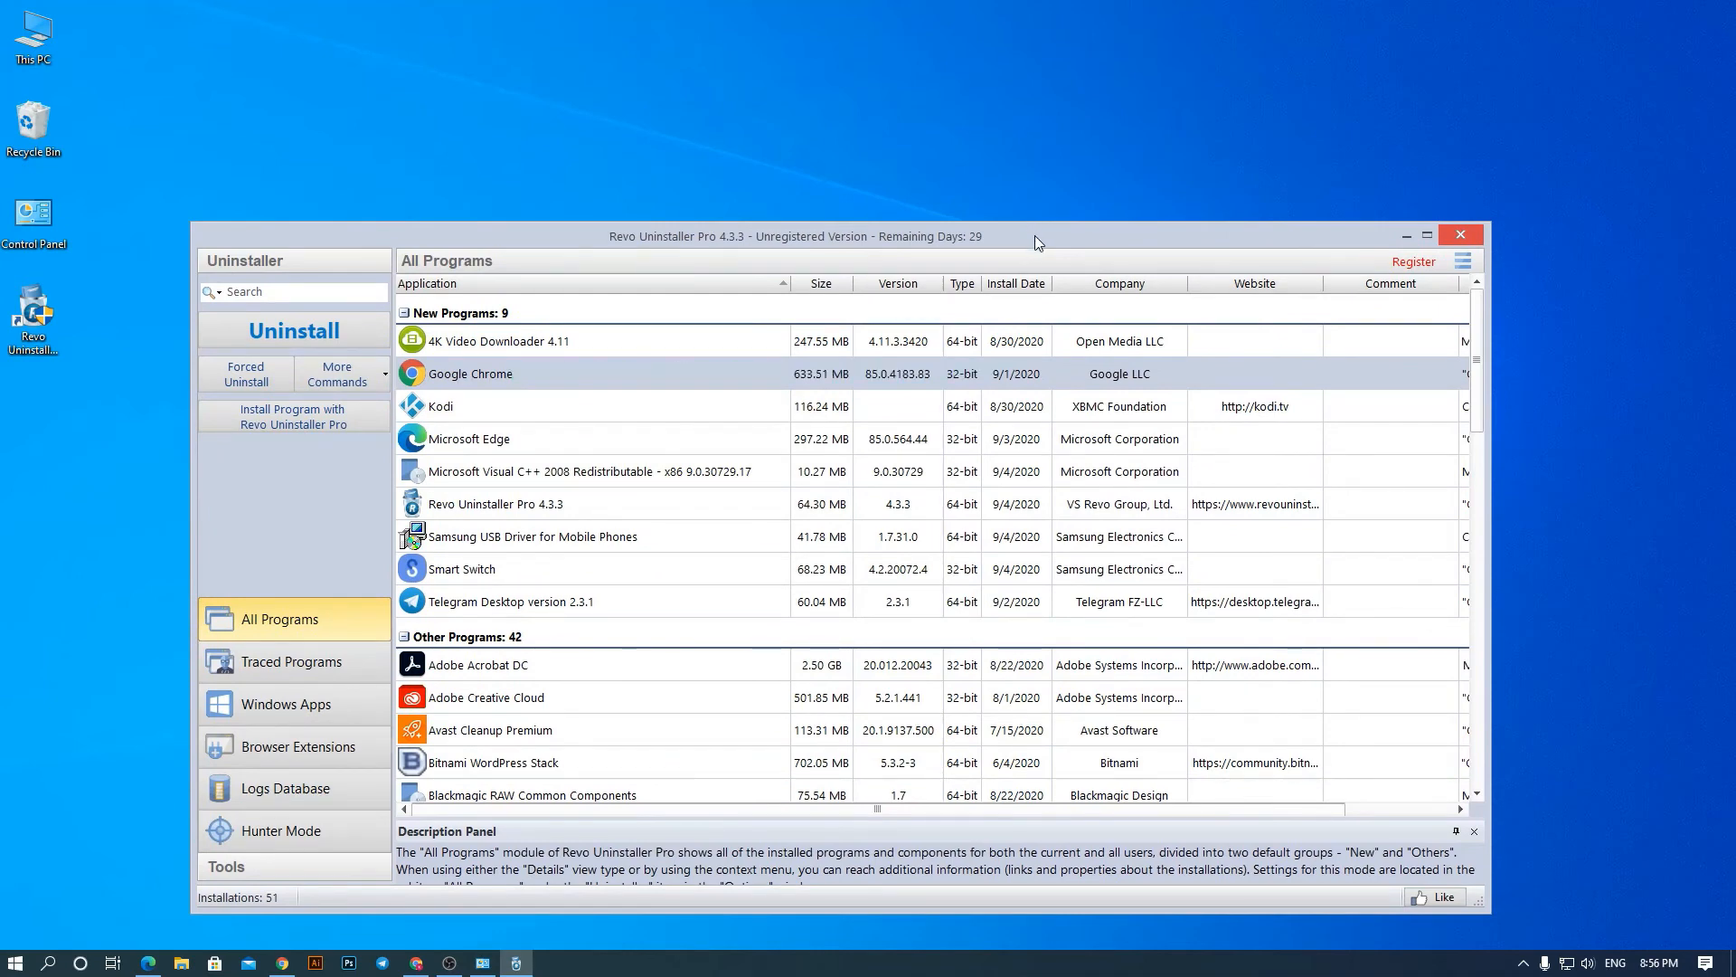
pyautogui.moveTo(1038, 236)
pyautogui.mouseDown()
pyautogui.moveTo(1058, 222)
pyautogui.moveTo(1060, 251)
pyautogui.mouseUp()
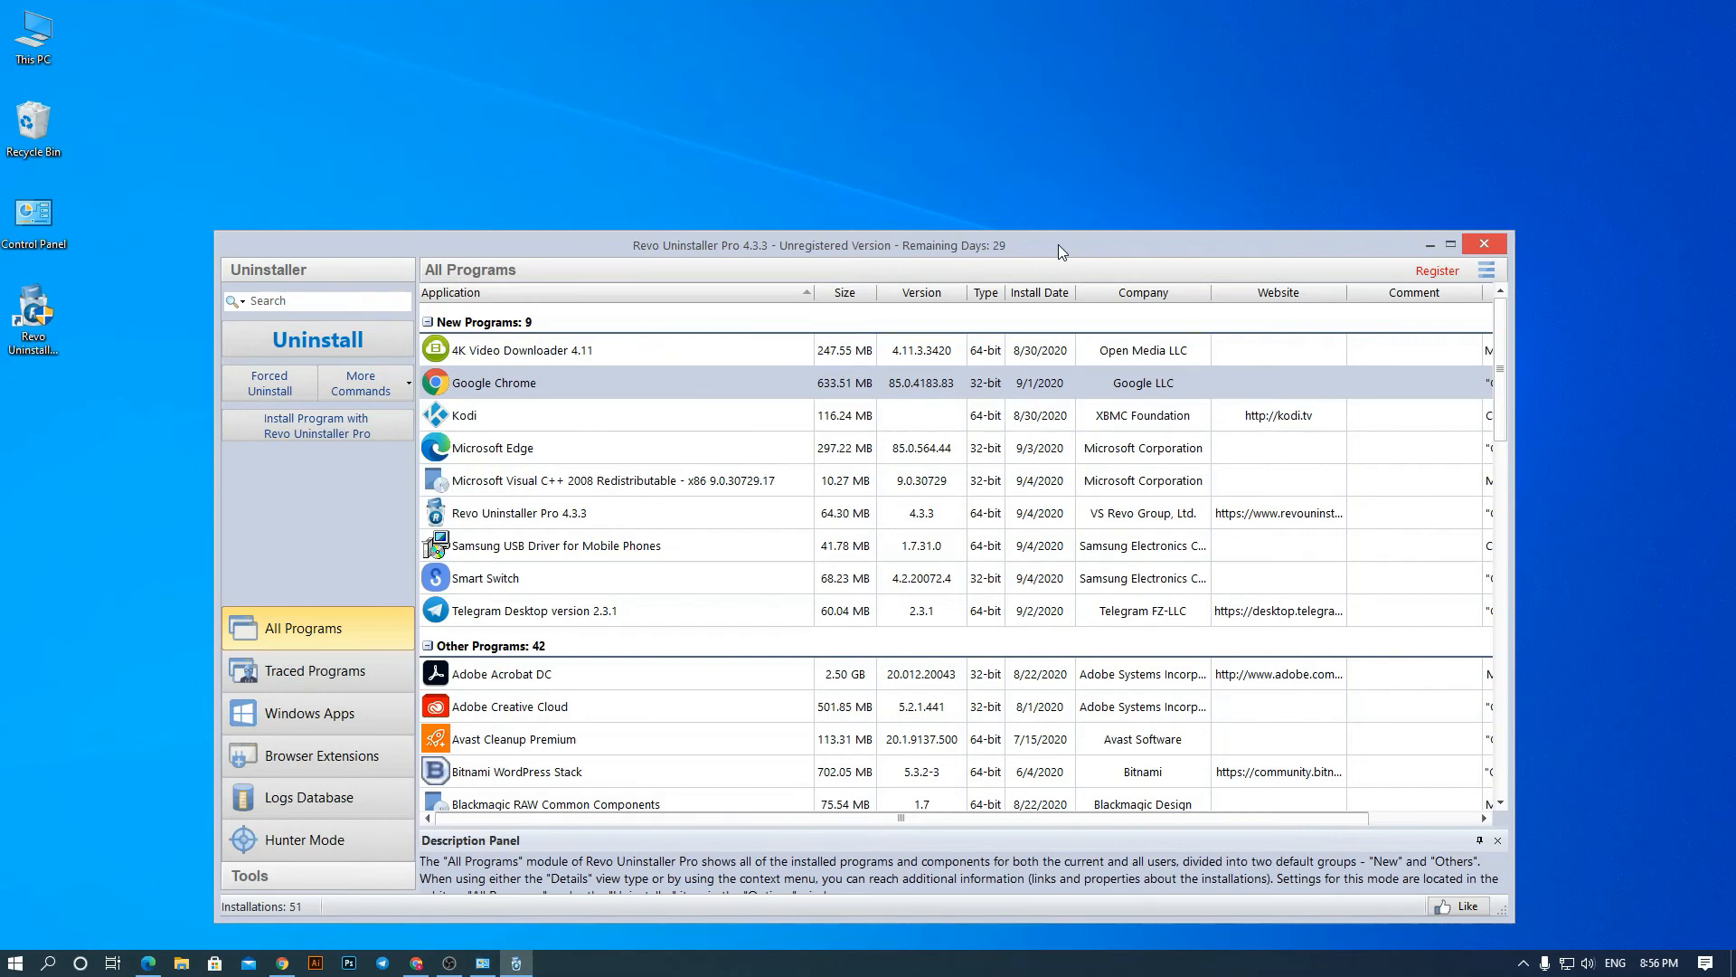
pyautogui.moveTo(1058, 244); pyautogui.dragTo(1052, 238)
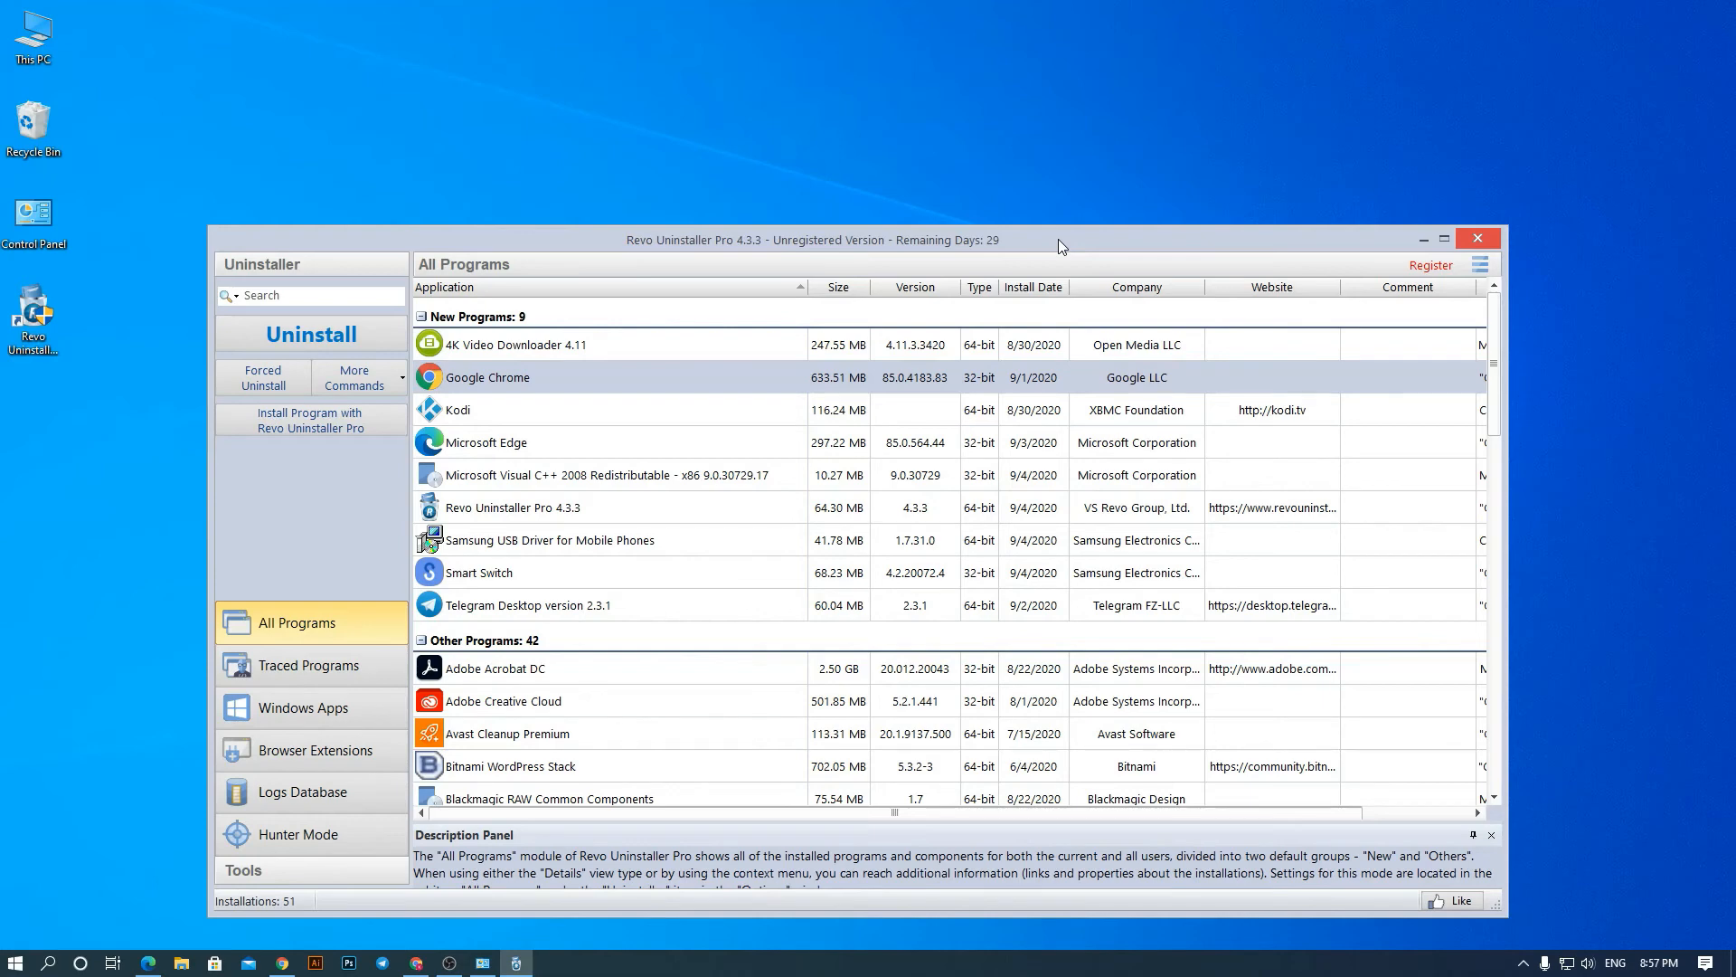
pyautogui.moveTo(1058, 239); pyautogui.dragTo(1036, 241)
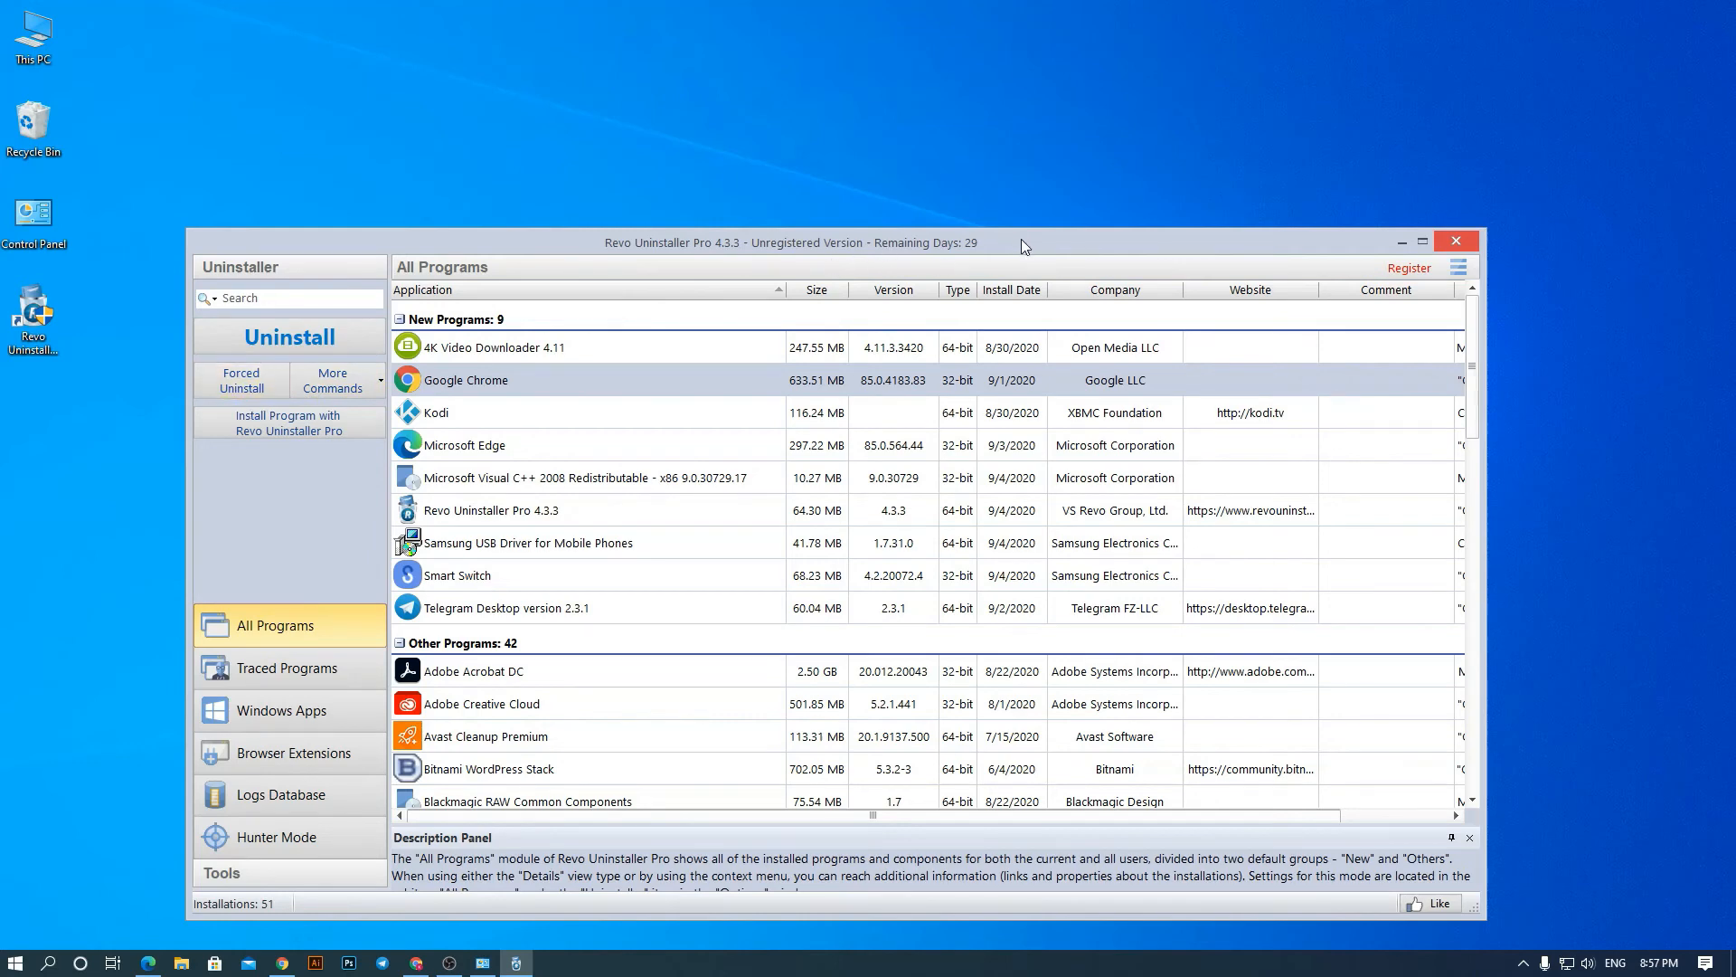
pyautogui.moveTo(1021, 239); pyautogui.dragTo(1011, 241)
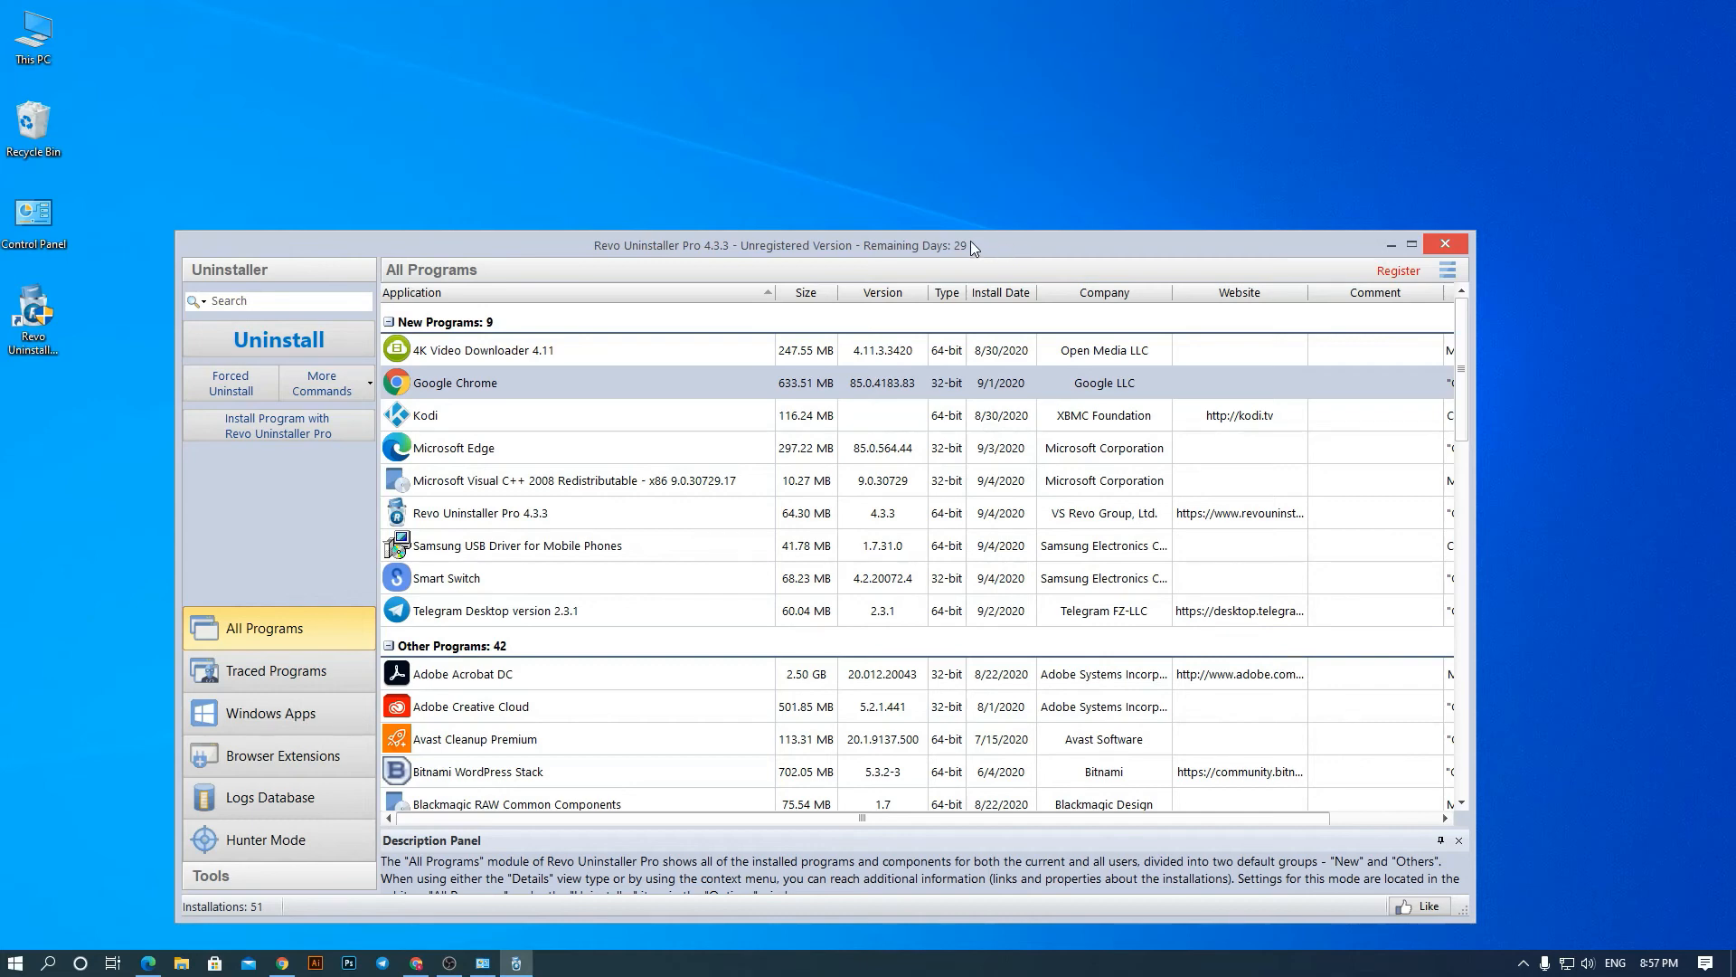
pyautogui.moveTo(1014, 242); pyautogui.dragTo(999, 242)
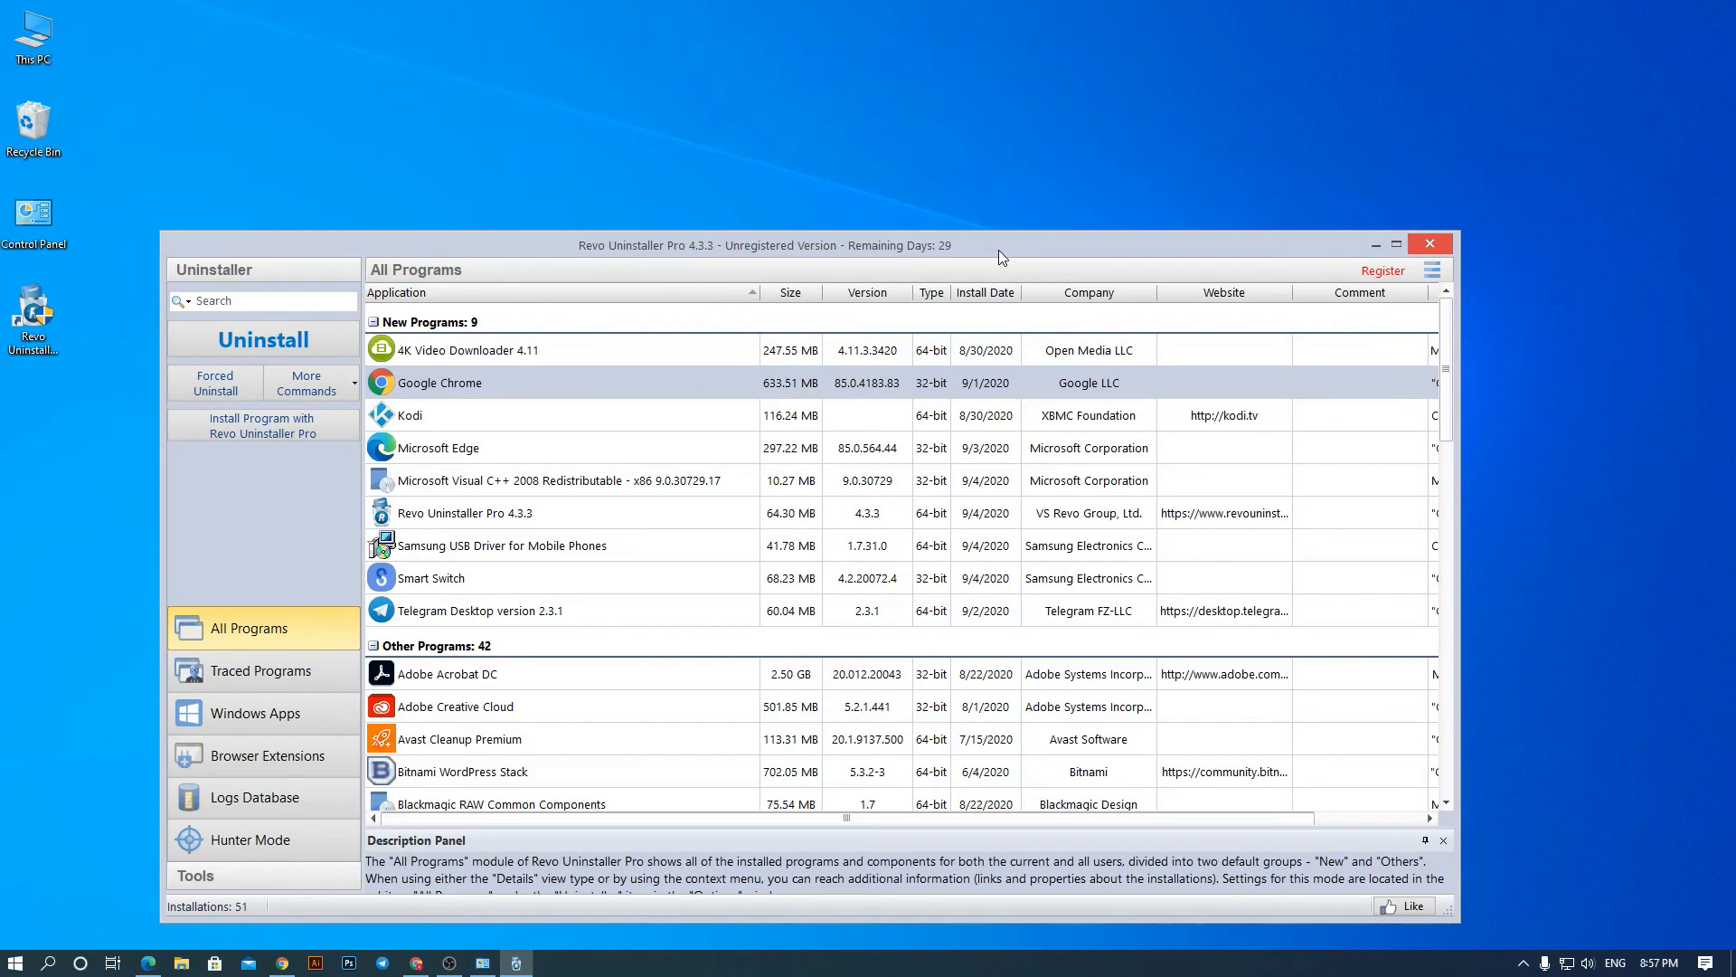
pyautogui.moveTo(998, 251); pyautogui.dragTo(996, 243)
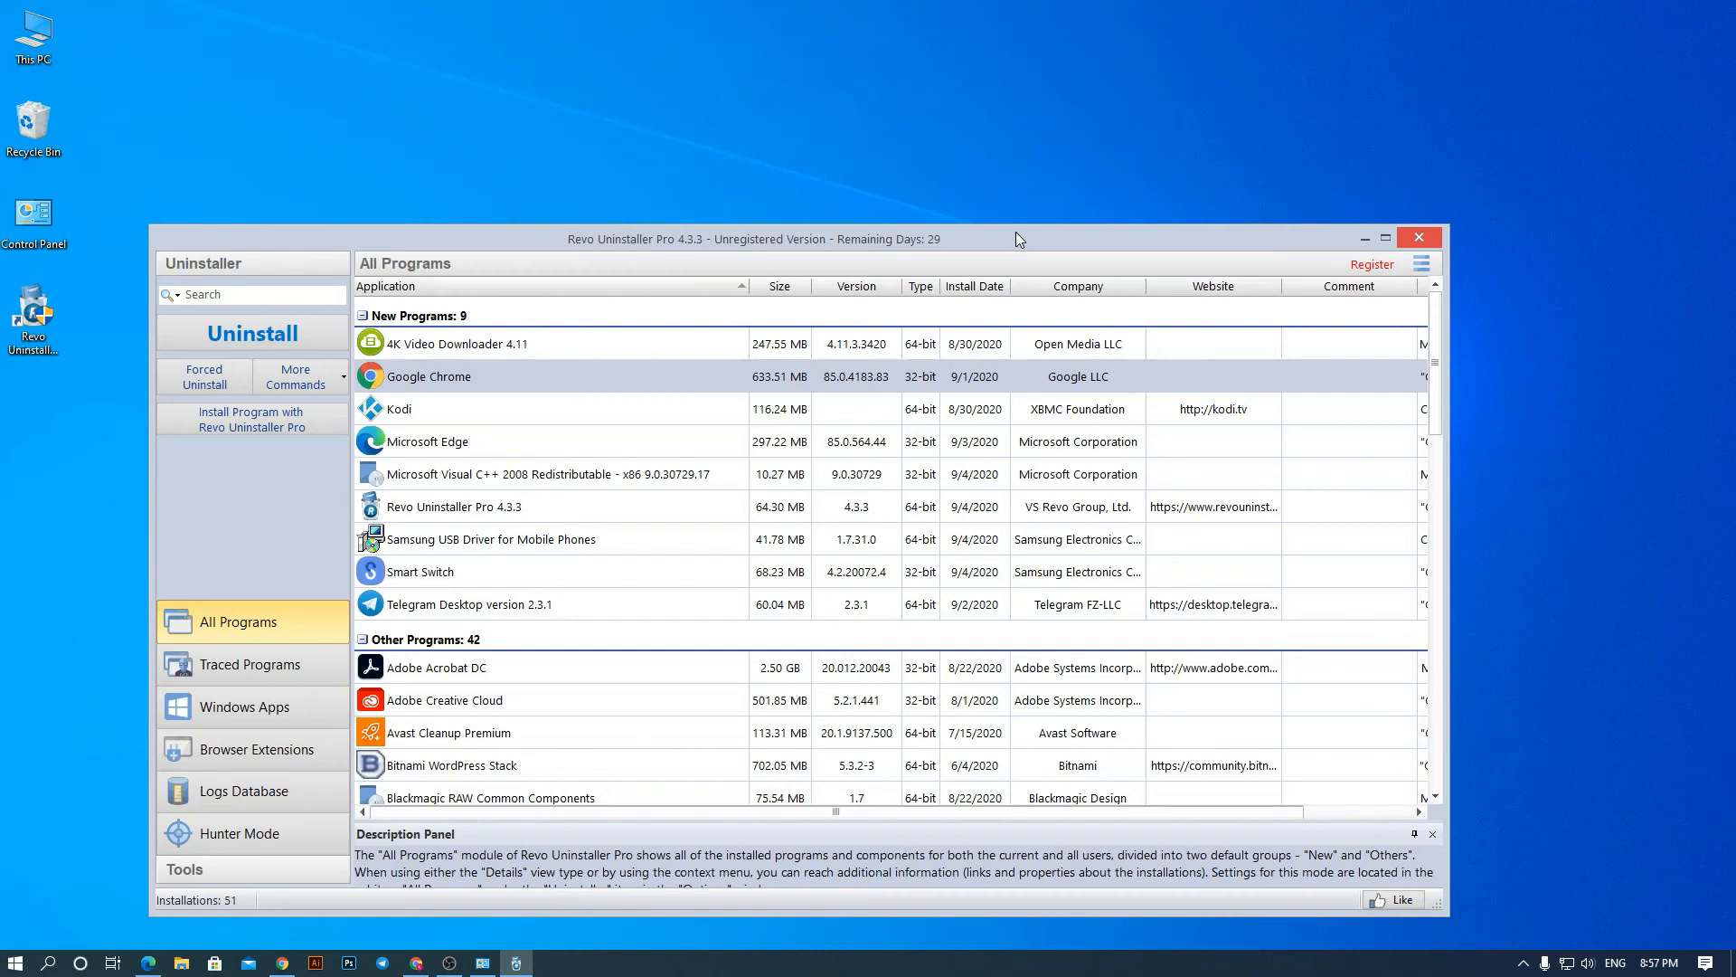
# - Switch to Chrome and compare the features of the Freeware, Pro and Pro Portable editions on the Revo Uninstaller download page
pyautogui.click(282, 963)
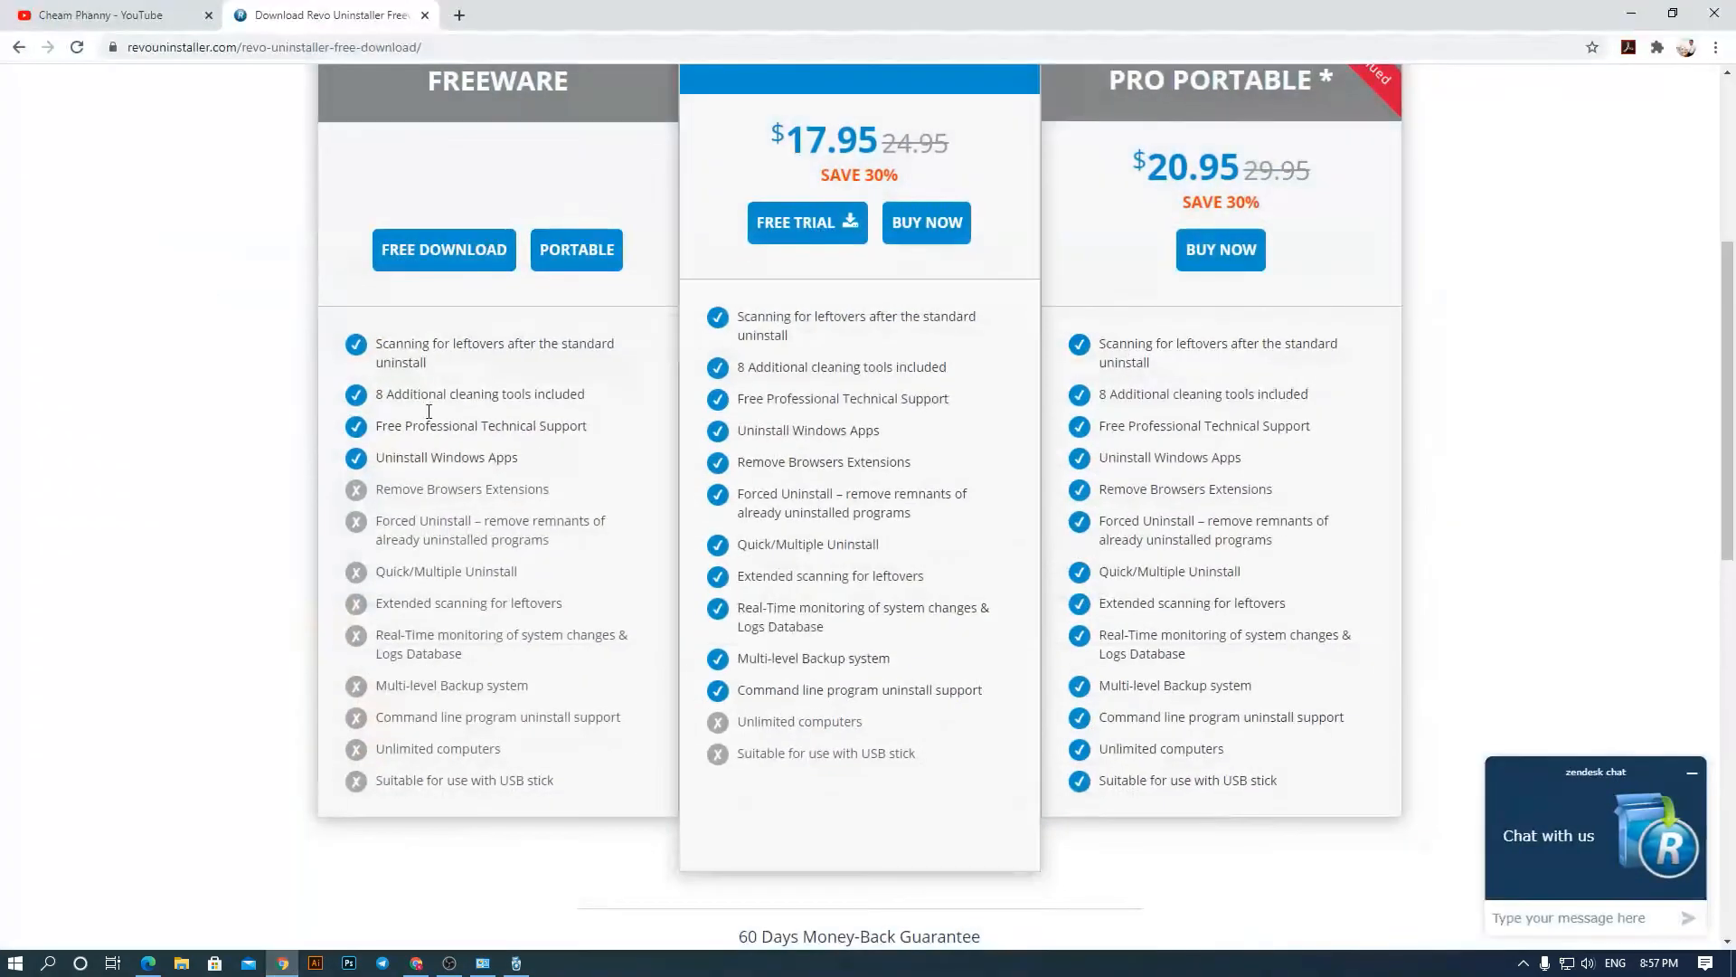
pyautogui.scroll(1, 787, 190)
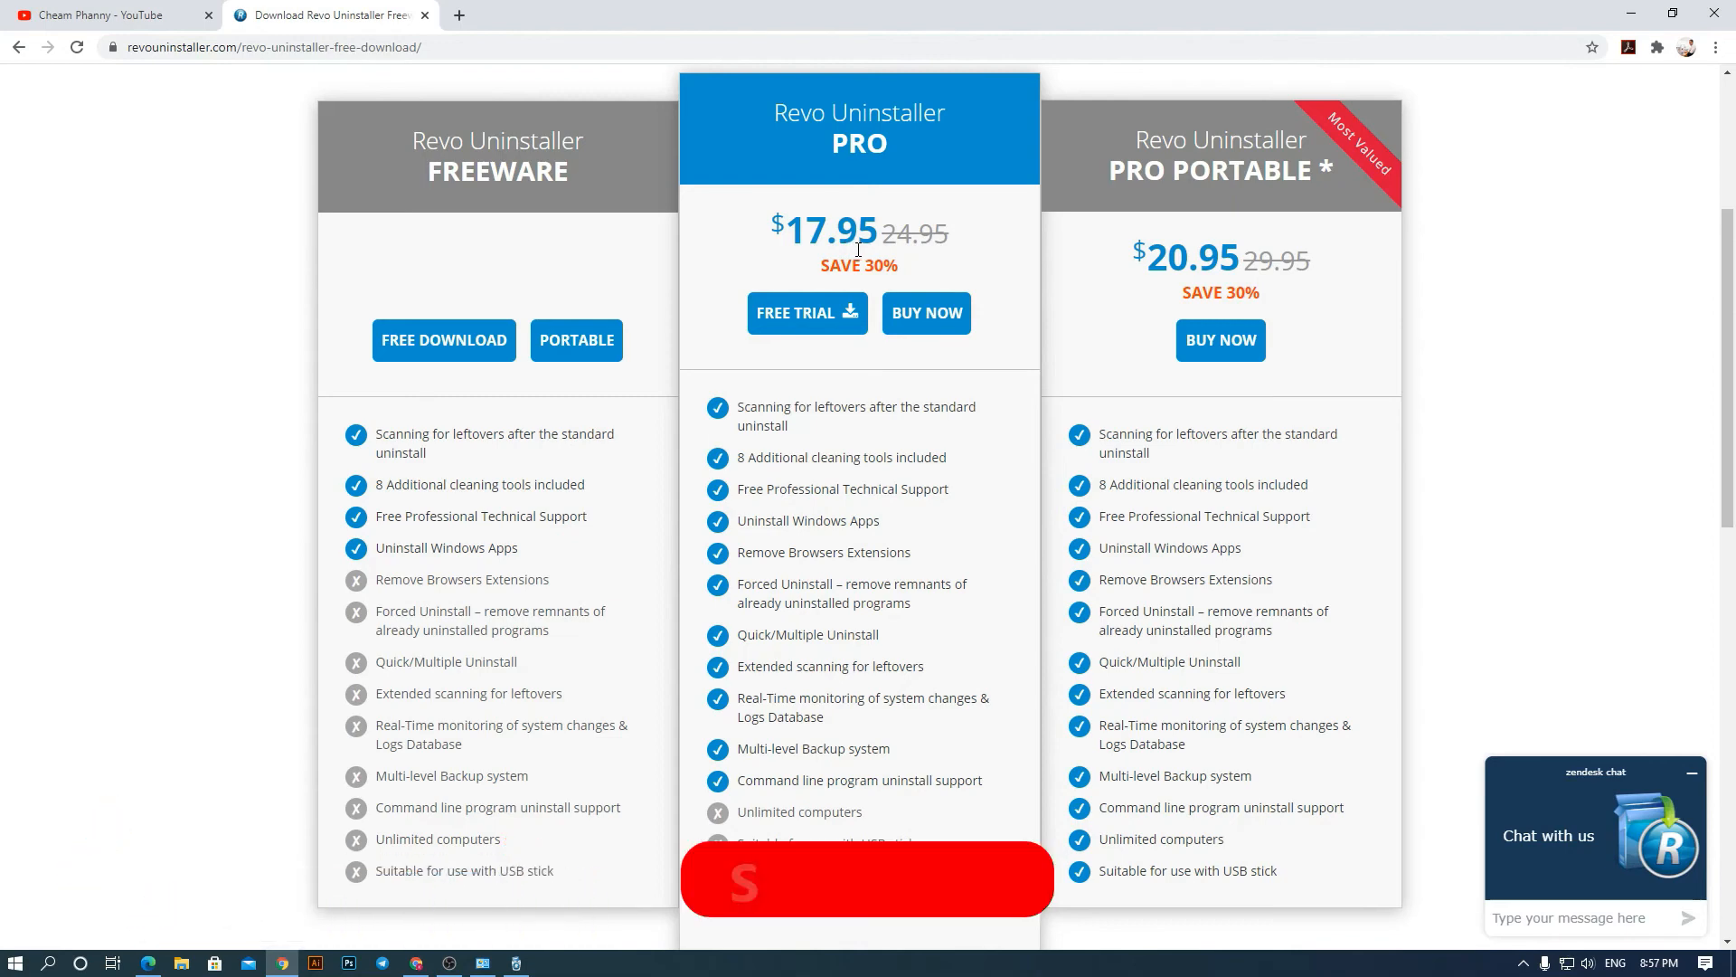
pyautogui.scroll(3, 960, 251)
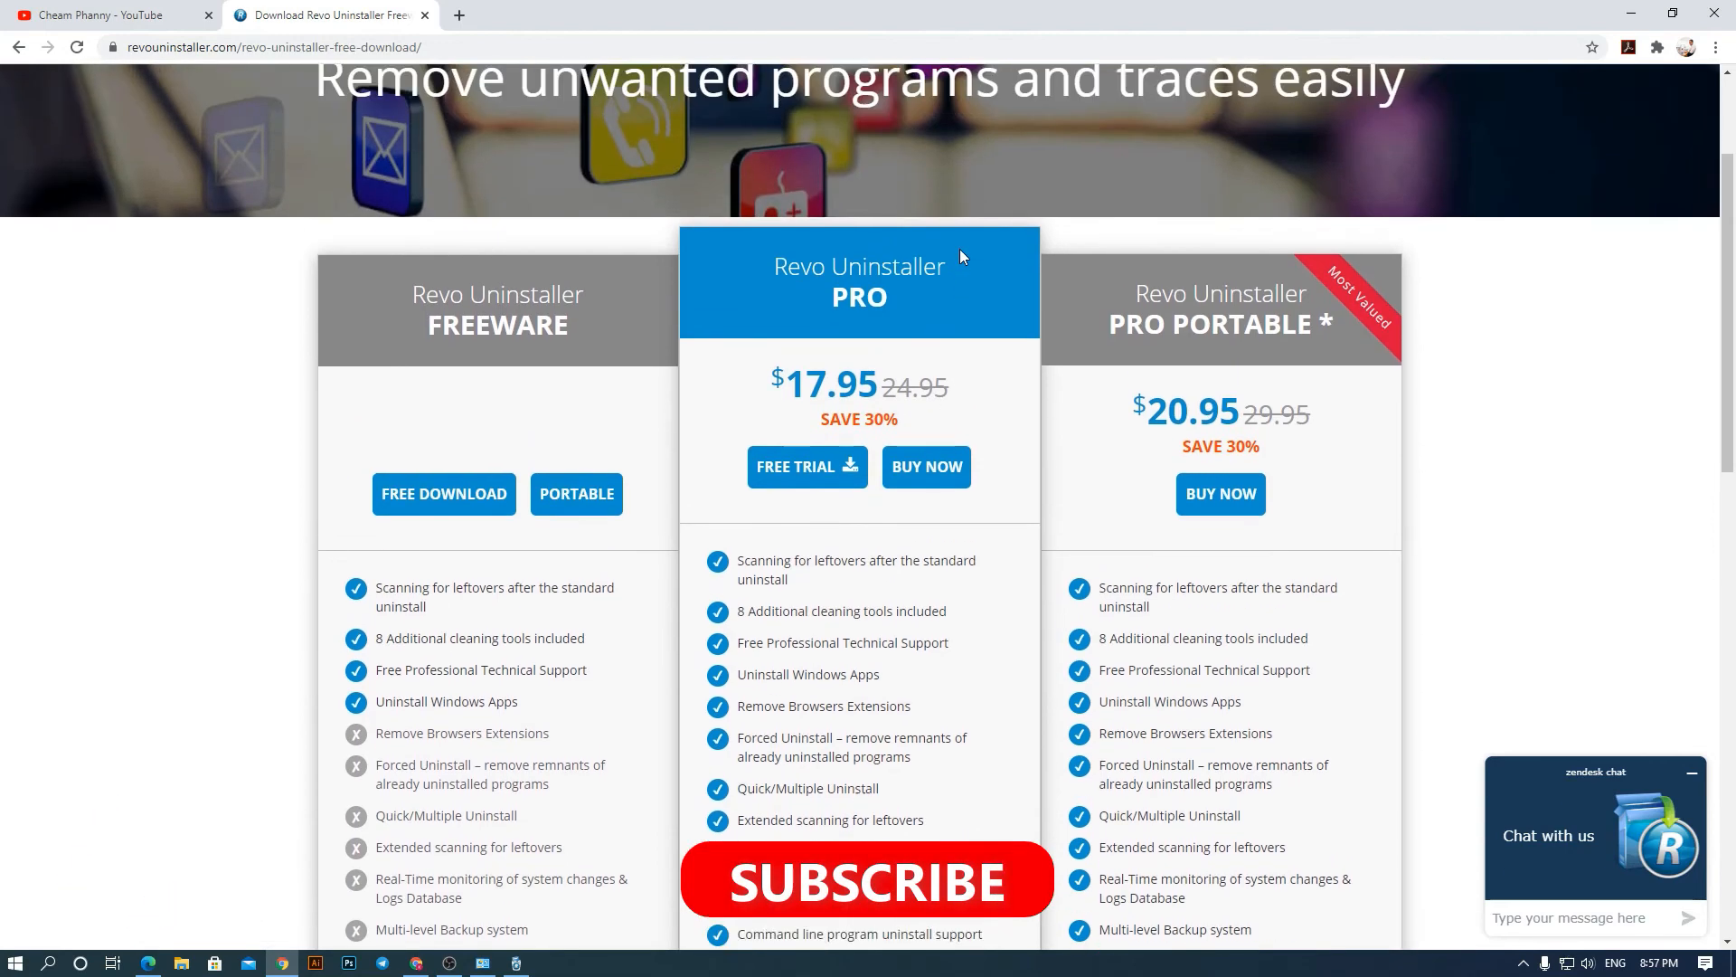
pyautogui.scroll(1, 962, 257)
pyautogui.scroll(-12, 973, 258)
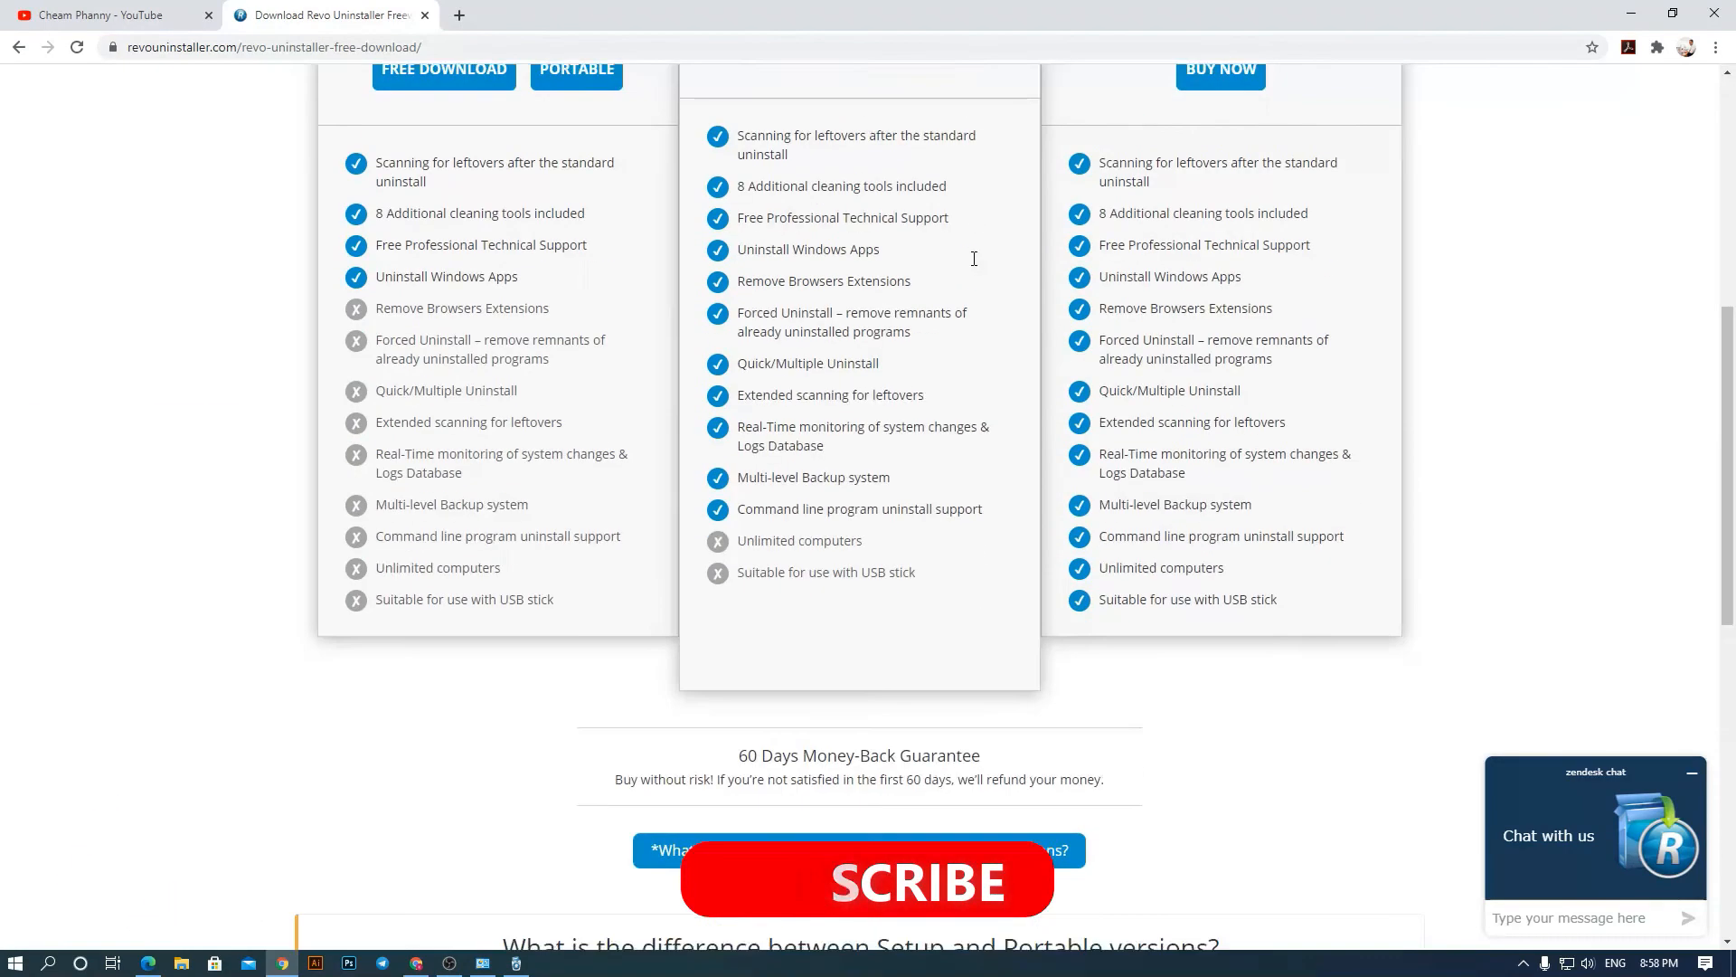
pyautogui.scroll(3, 974, 258)
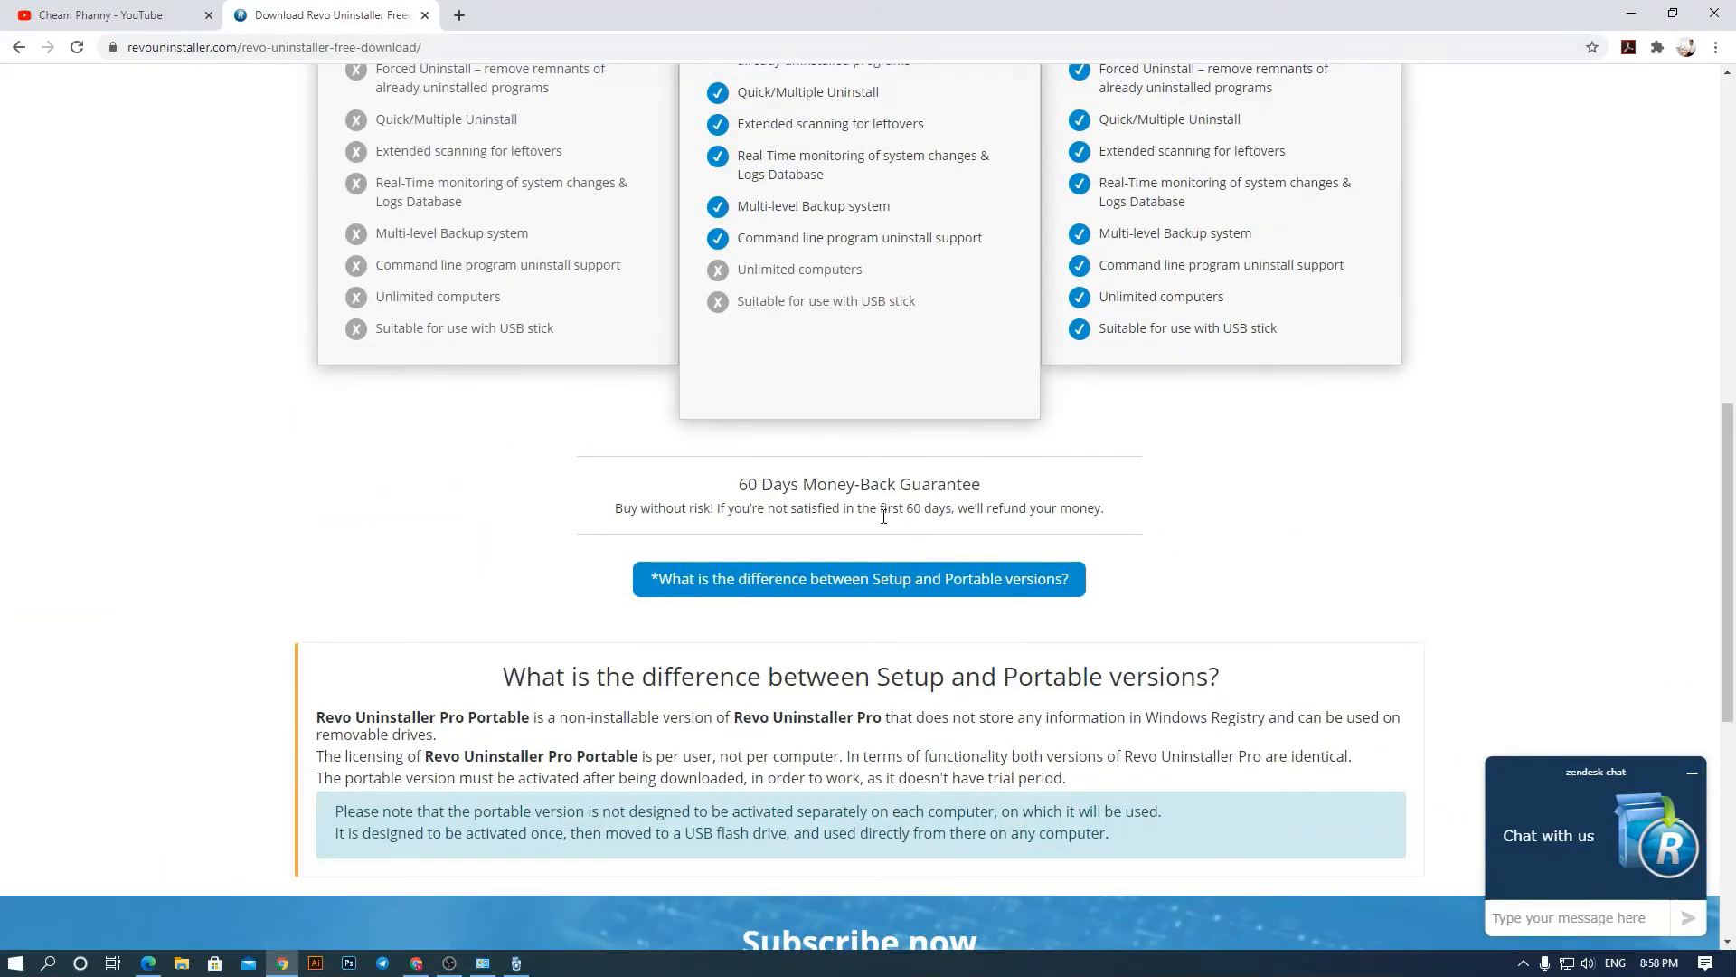
pyautogui.scroll(-7, 1059, 690)
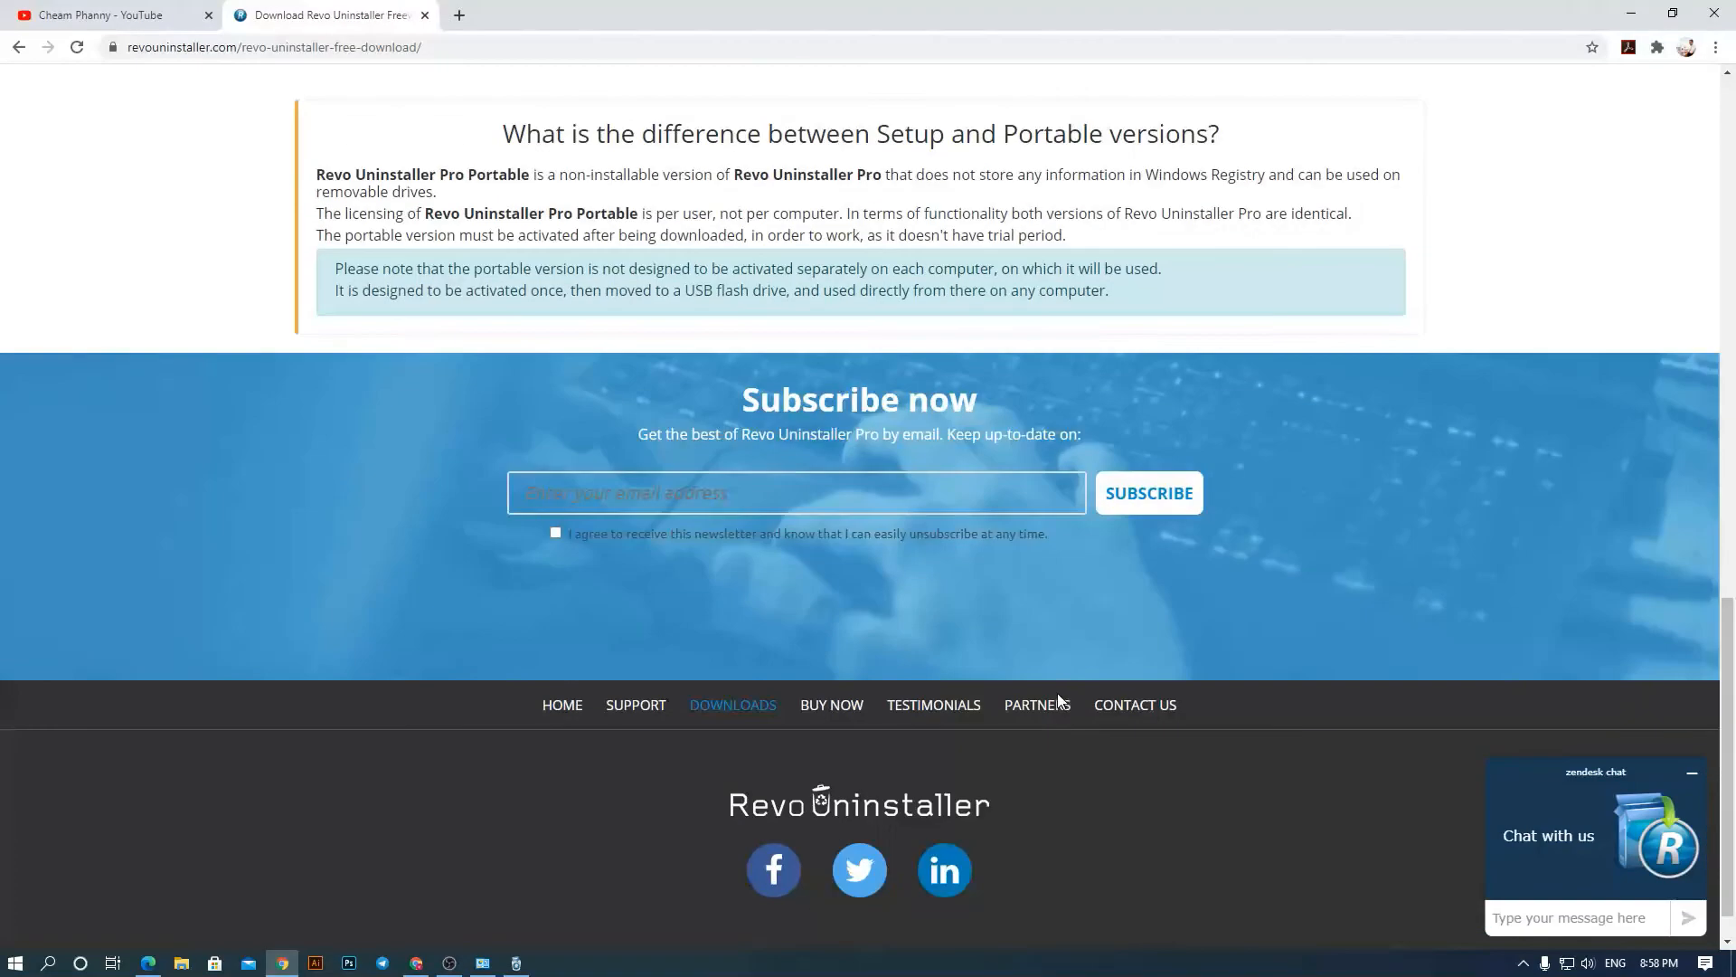
pyautogui.scroll(6, 1056, 719)
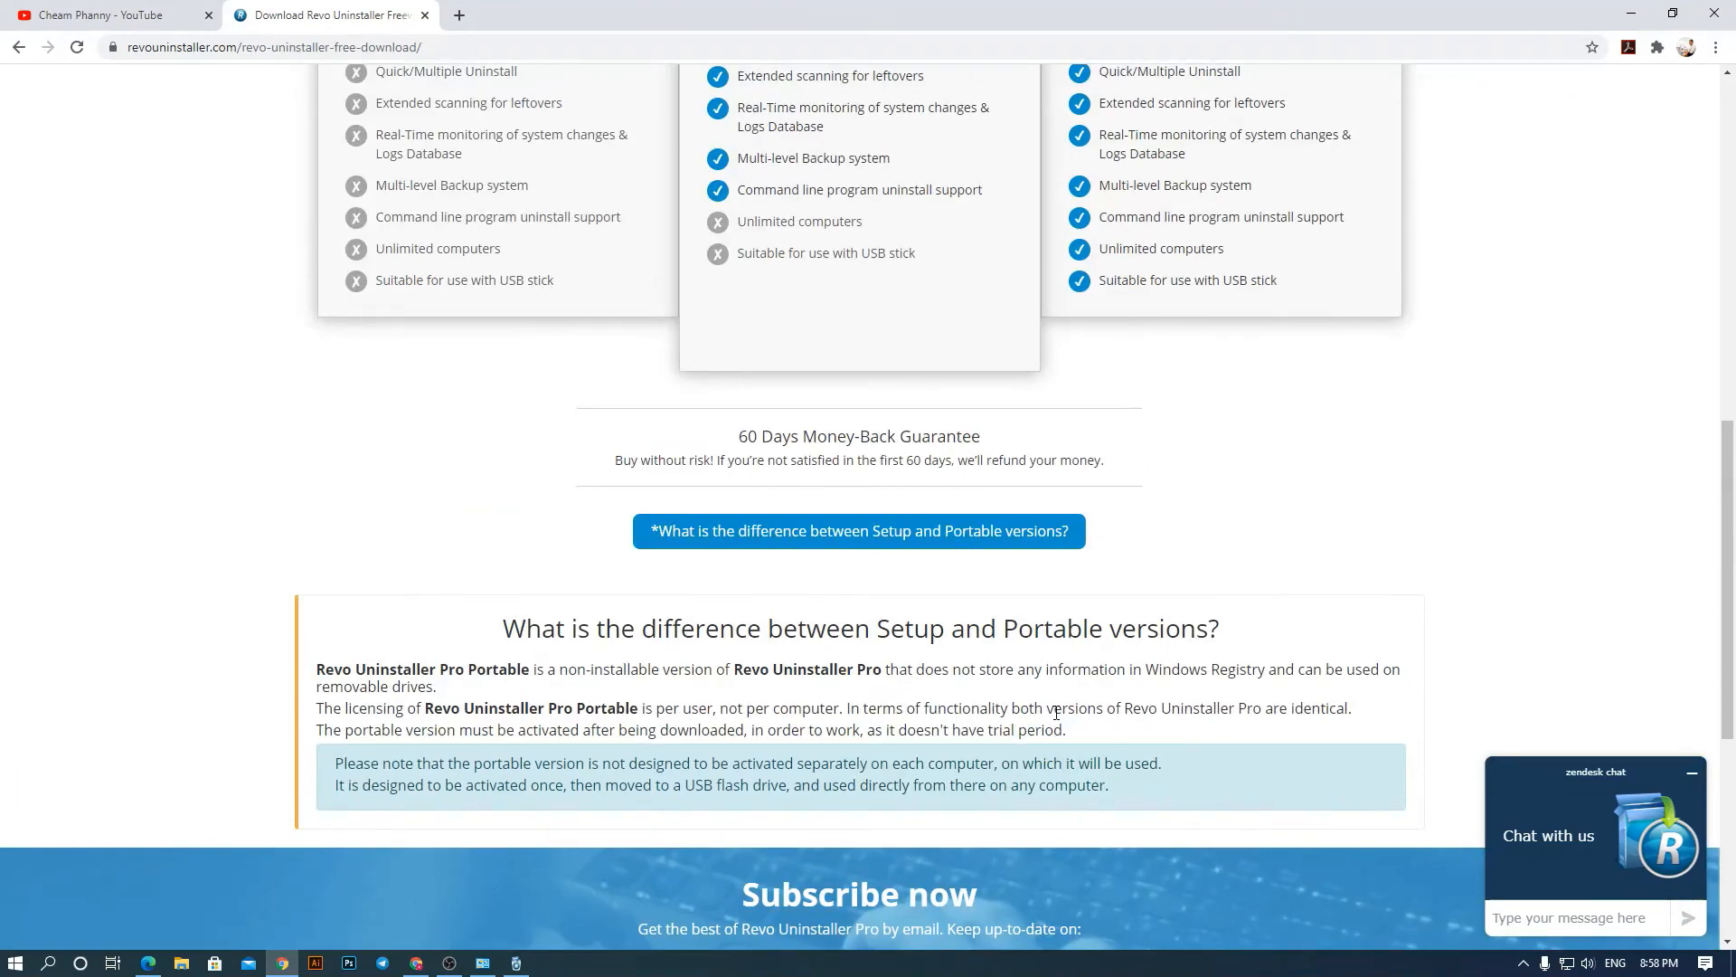
pyautogui.scroll(5, 1056, 713)
pyautogui.scroll(2, 1056, 719)
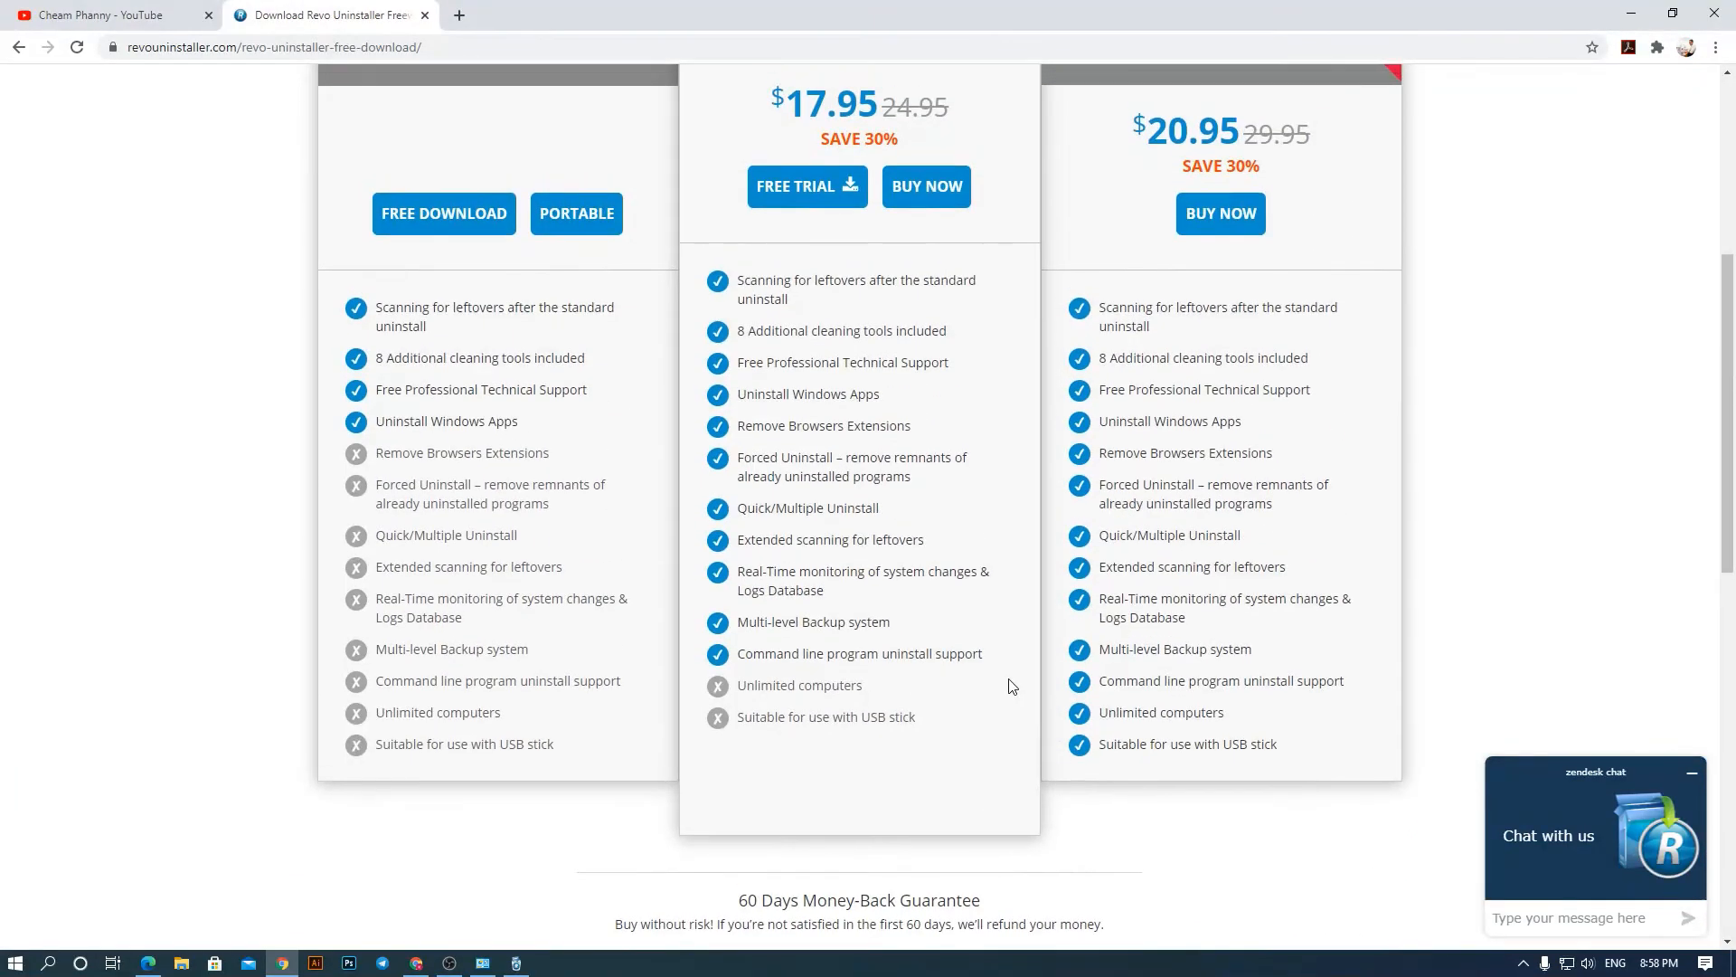
pyautogui.scroll(3, 1013, 685)
pyautogui.scroll(1, 1013, 685)
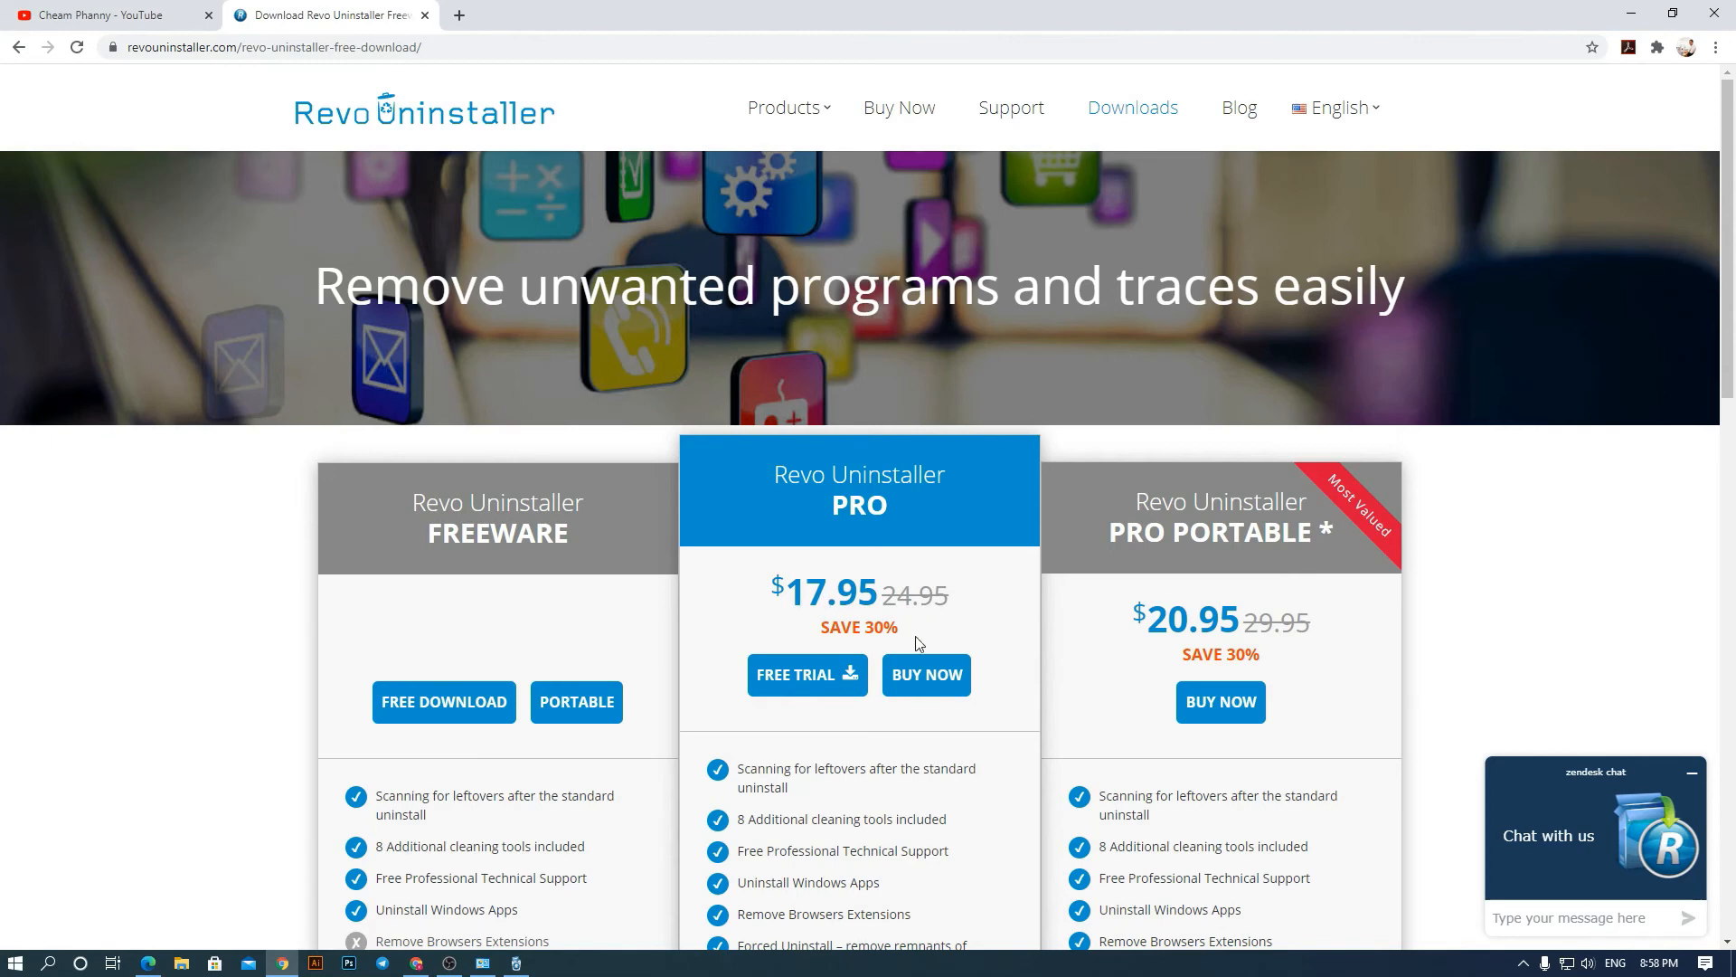
pyautogui.scroll(-10, 918, 644)
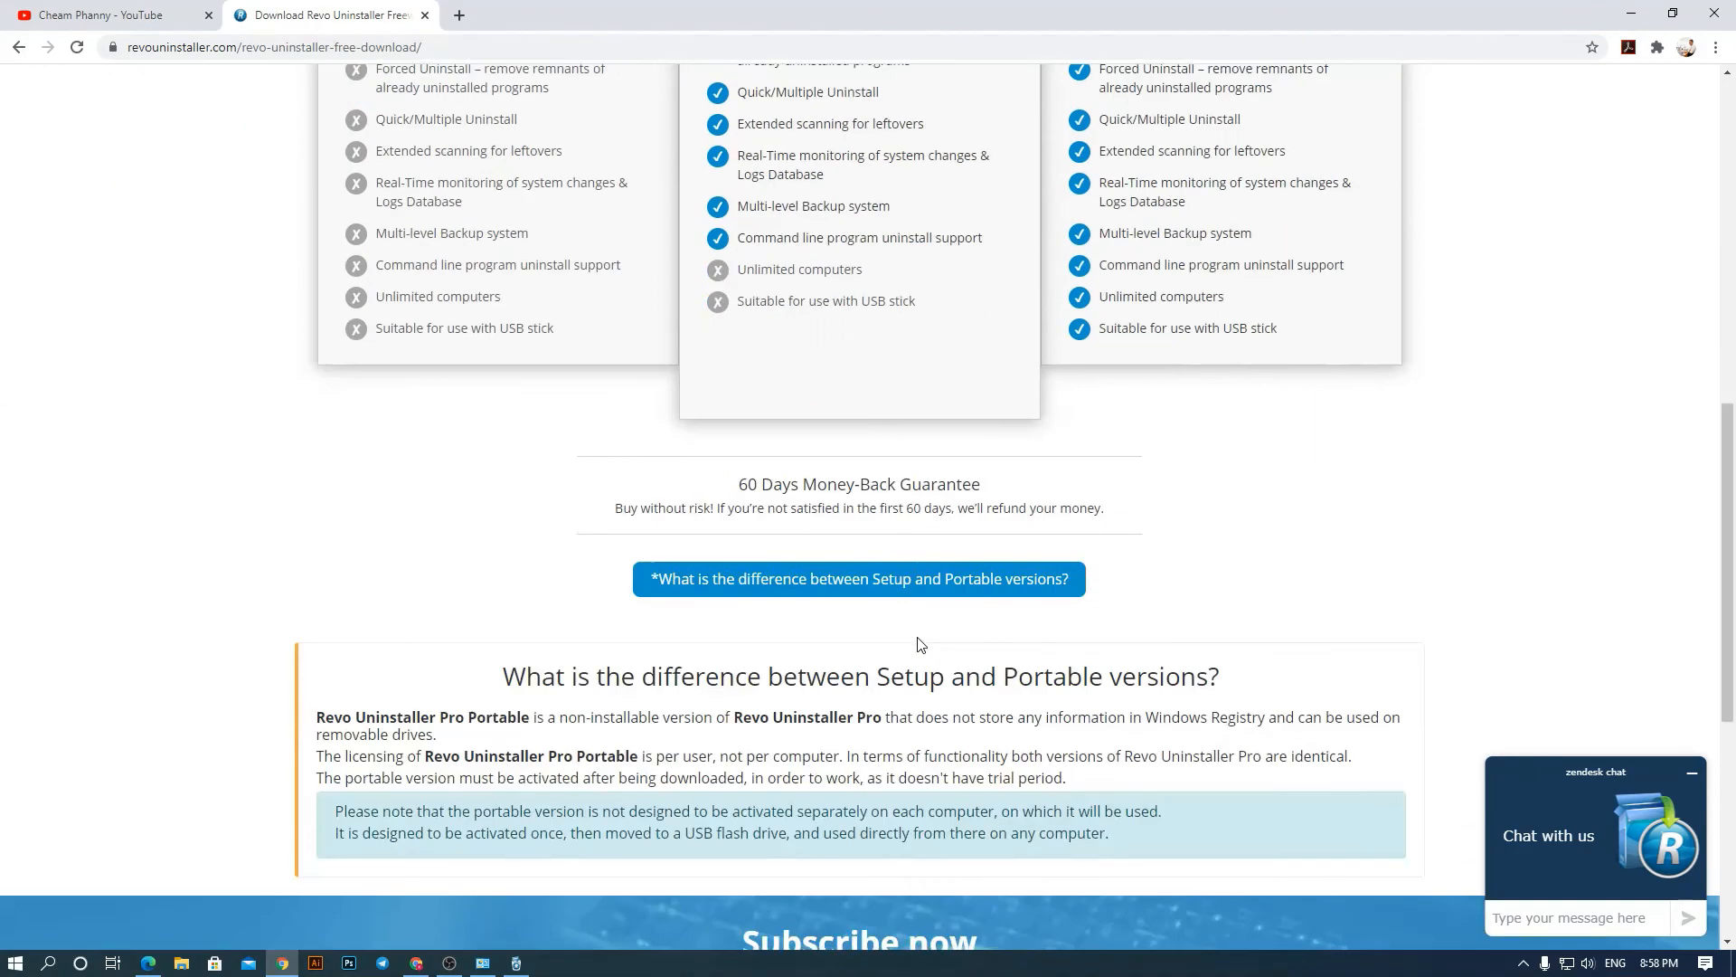
pyautogui.scroll(5, 920, 644)
pyautogui.scroll(5, 919, 644)
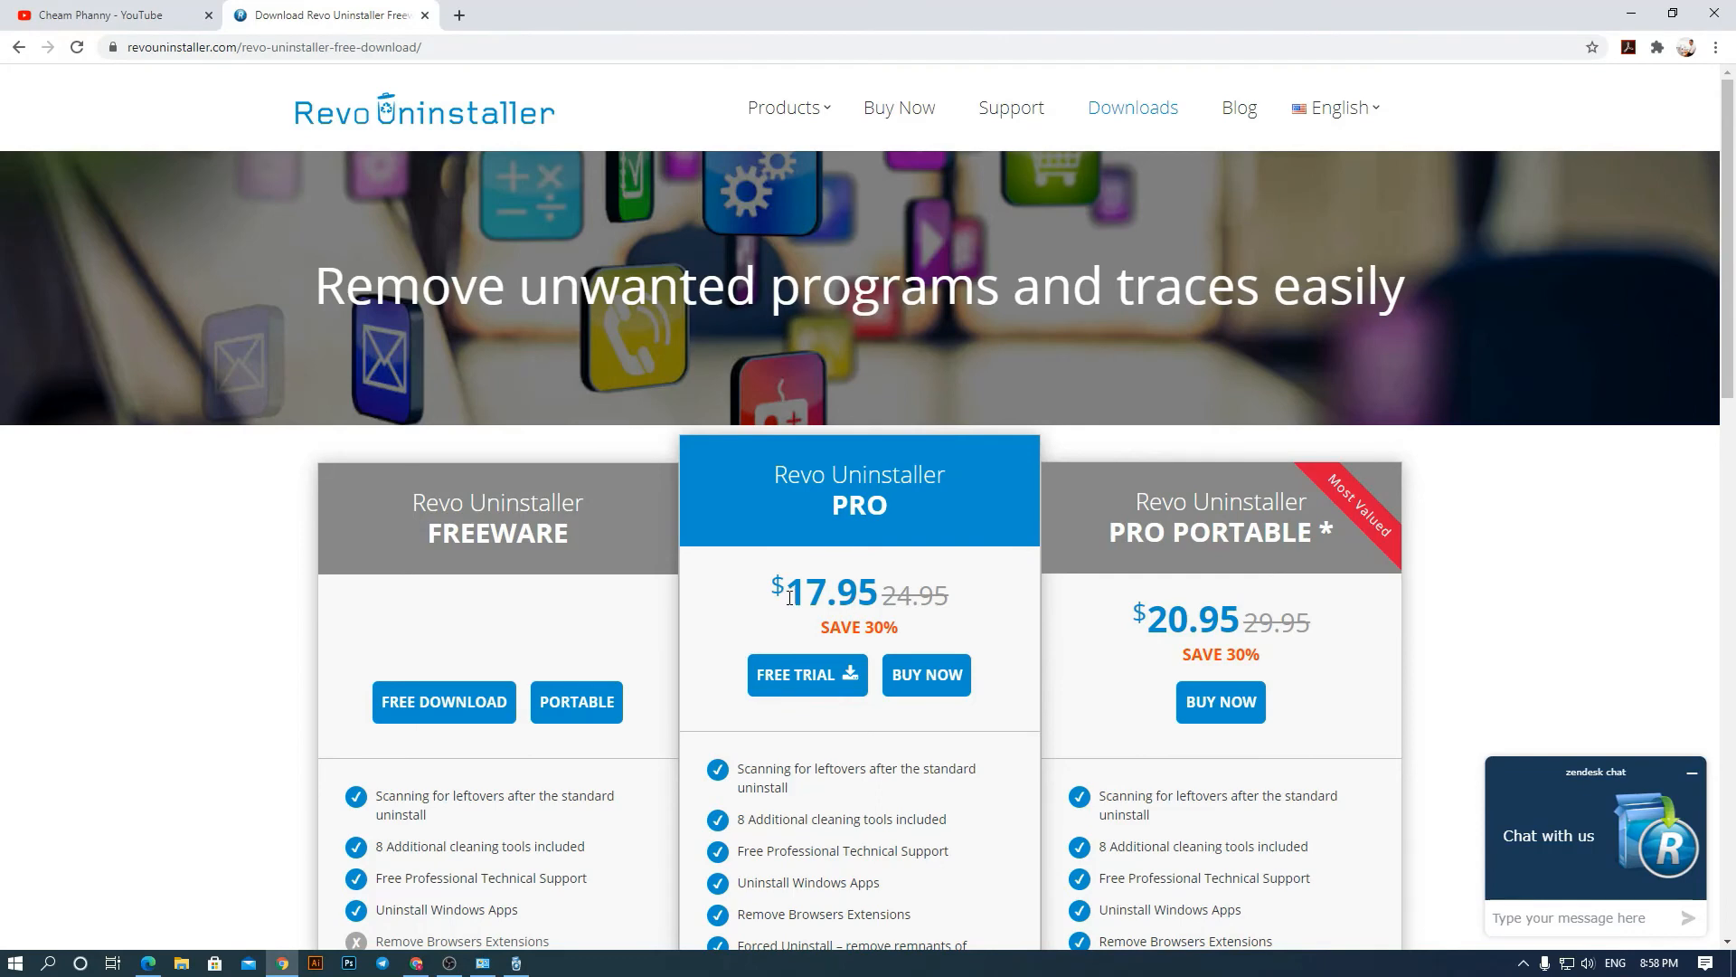
# - Examine the current and original prices of Revo Uninstaller Pro, then minimize the browser
pyautogui.moveTo(789, 597); pyautogui.dragTo(870, 598)
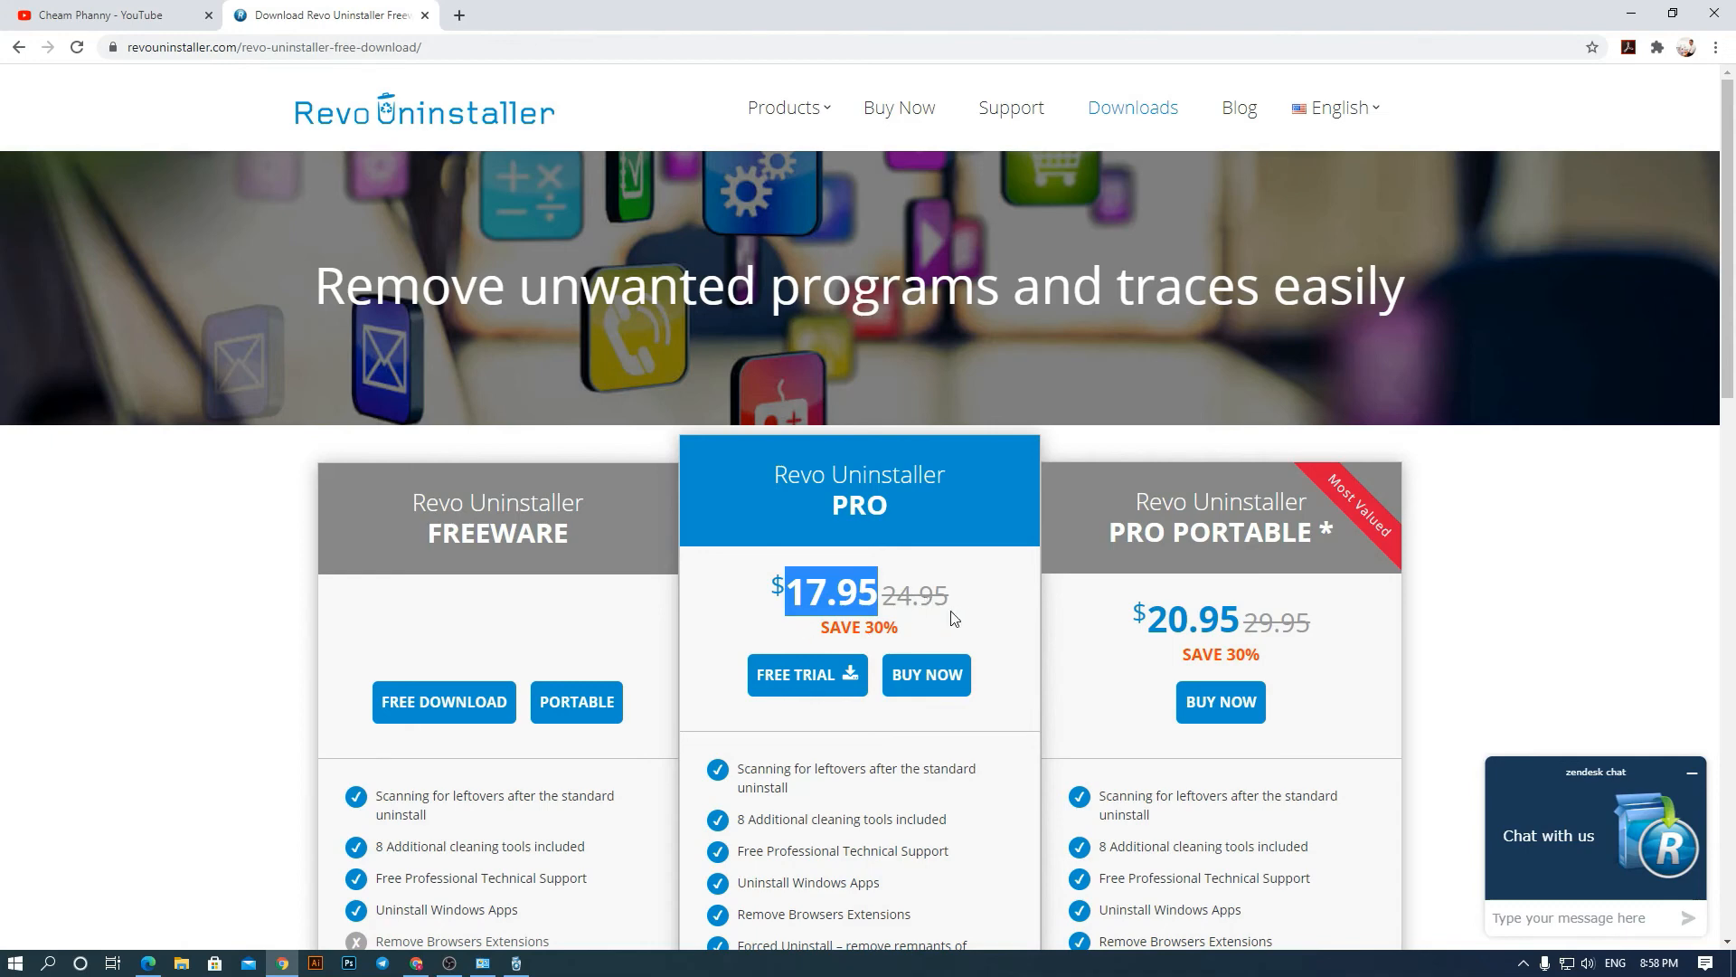
pyautogui.click(837, 597)
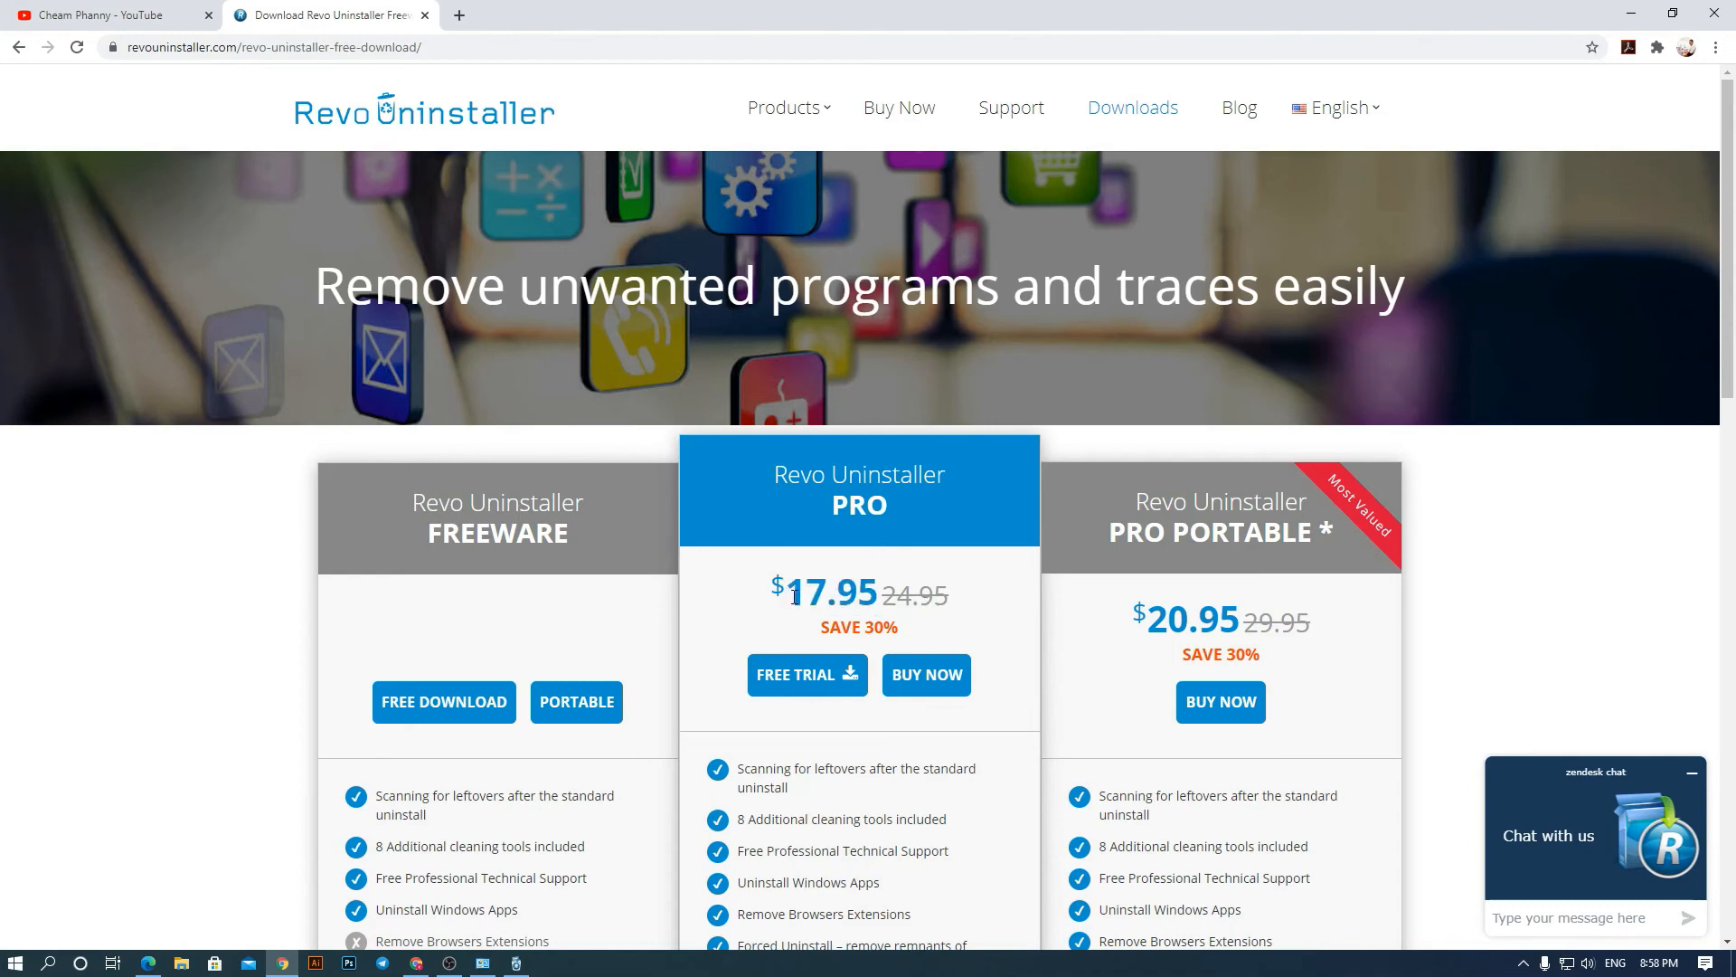
pyautogui.moveTo(788, 597); pyautogui.dragTo(933, 594)
pyautogui.click(964, 601)
pyautogui.scroll(-1, 964, 600)
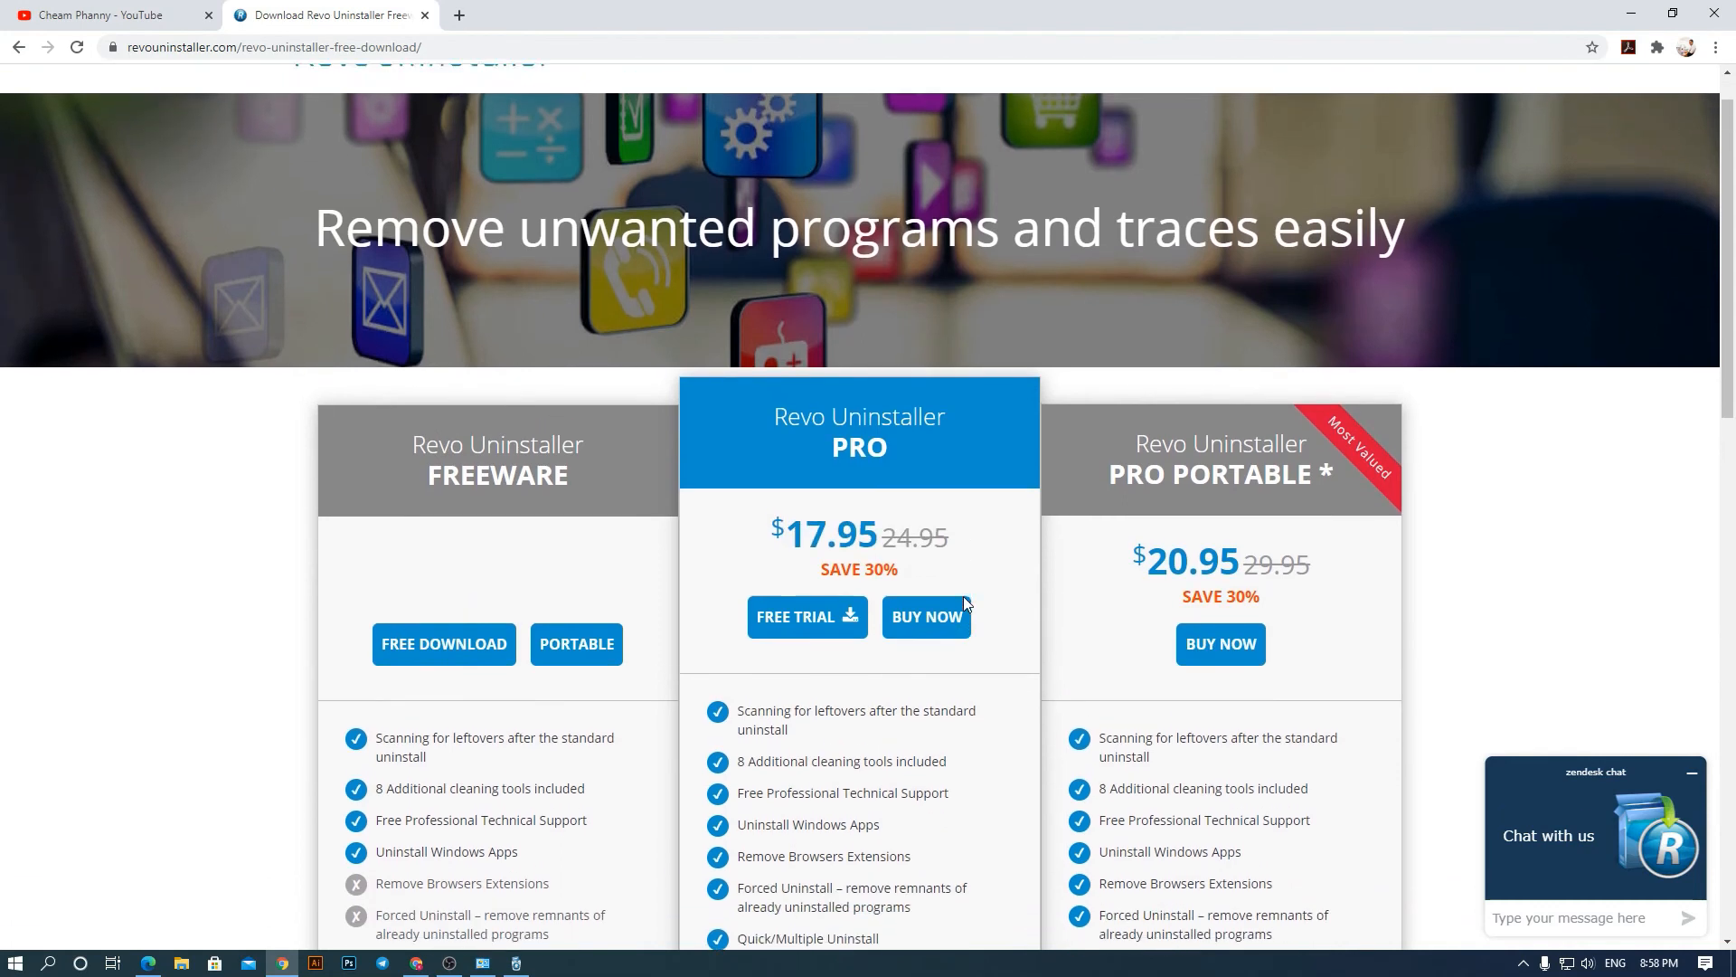
pyautogui.scroll(1, 964, 604)
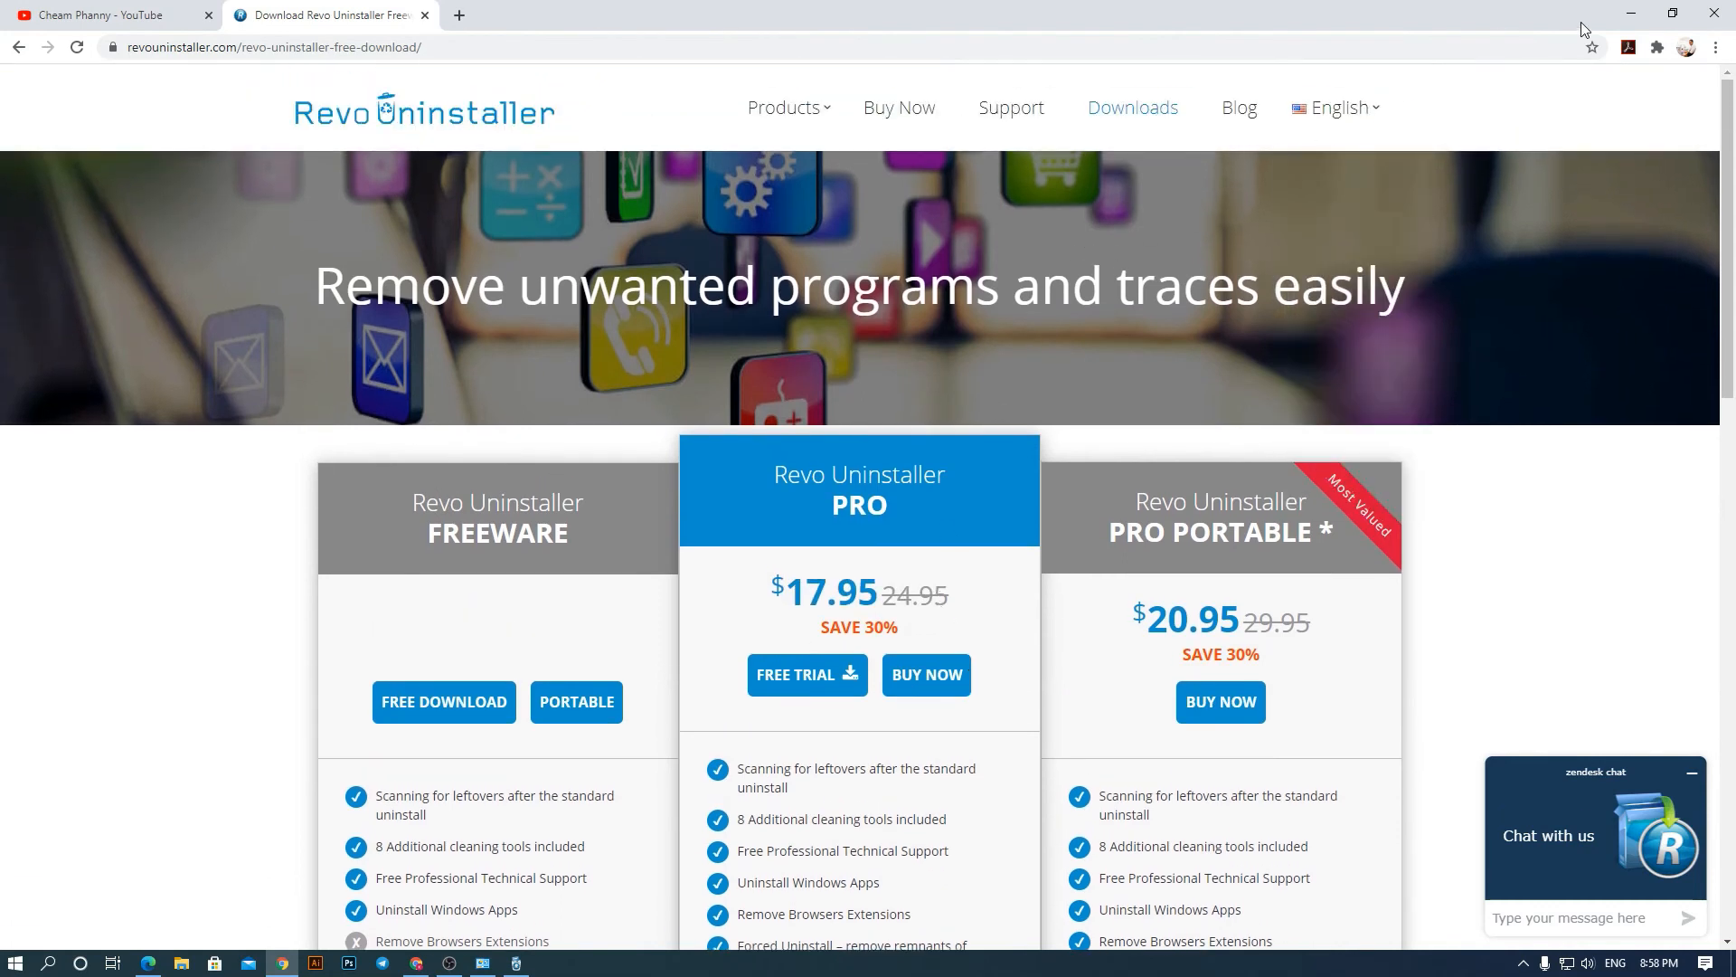
pyautogui.click(1632, 13)
pyautogui.moveTo(1021, 229); pyautogui.dragTo(1027, 188)
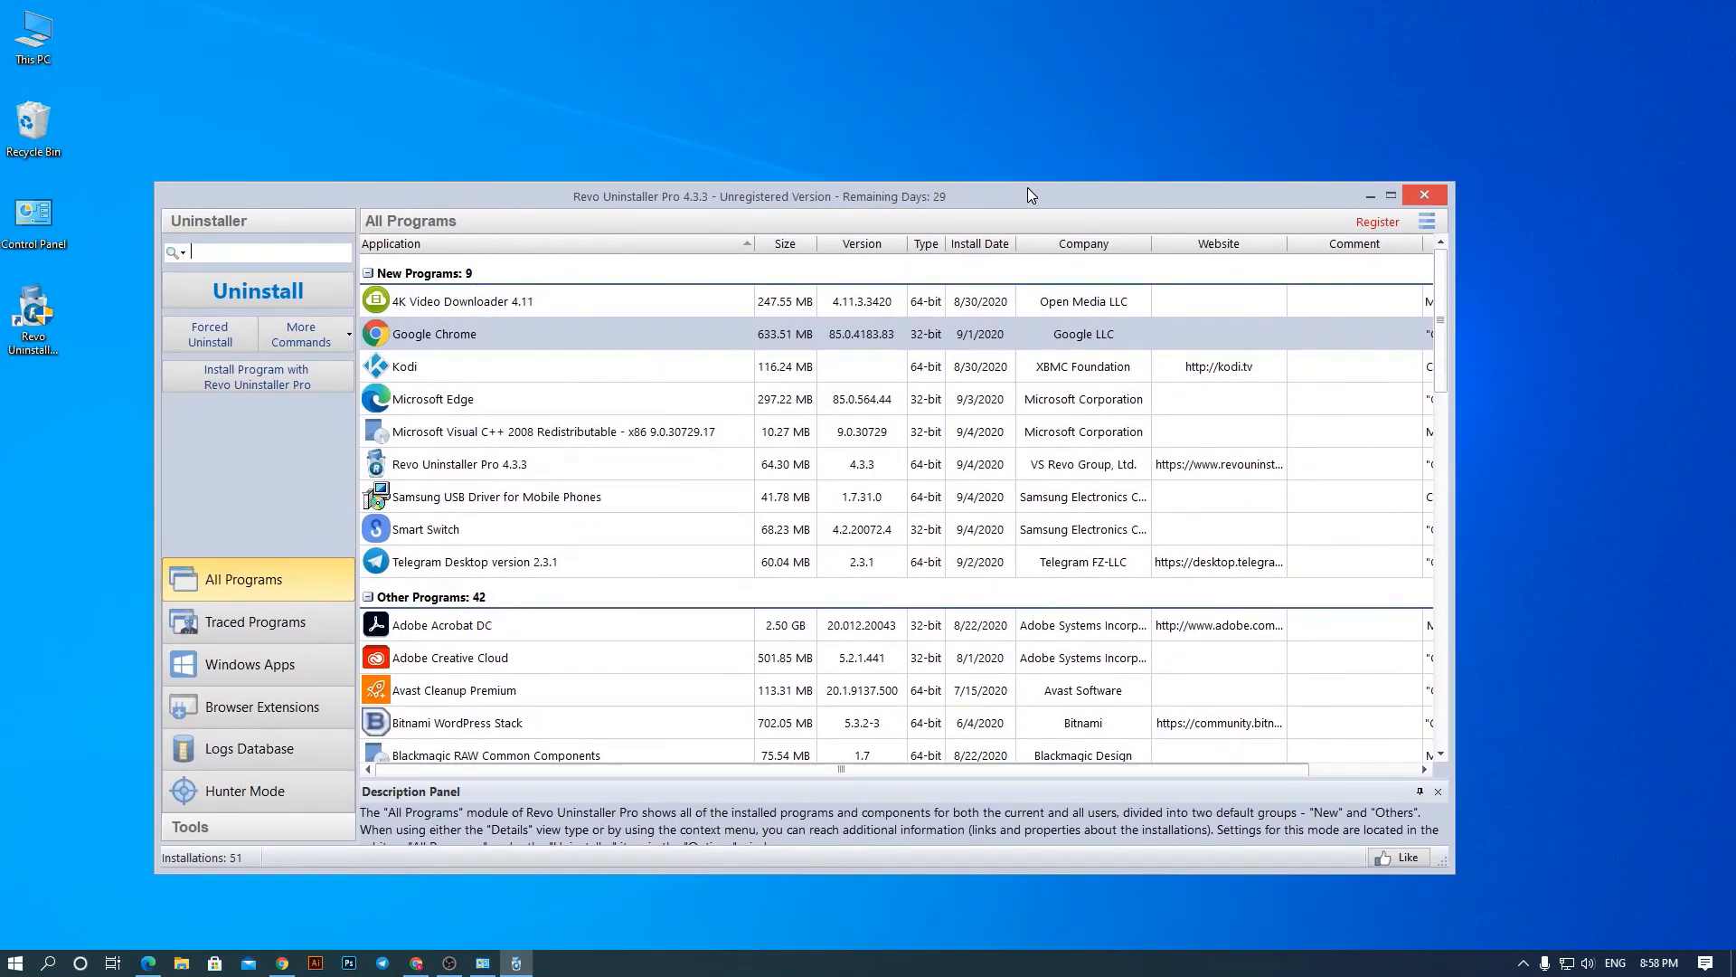
pyautogui.rightClick(902, 95)
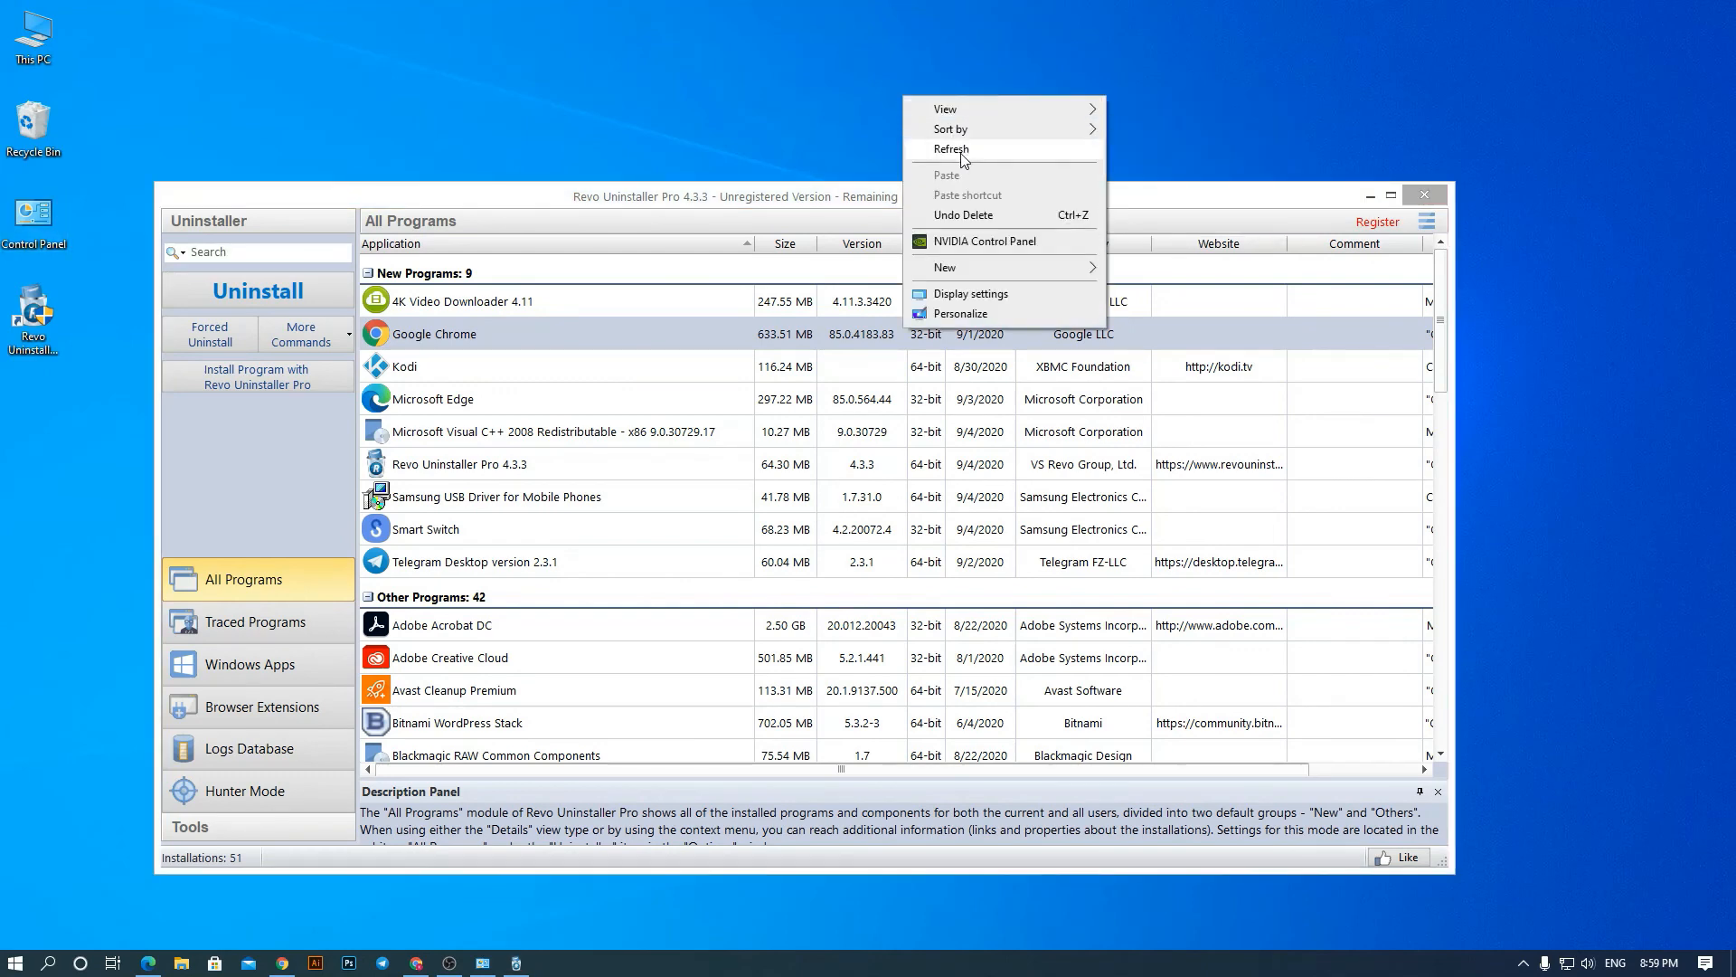
pyautogui.click(1053, 149)
pyautogui.click(1060, 195)
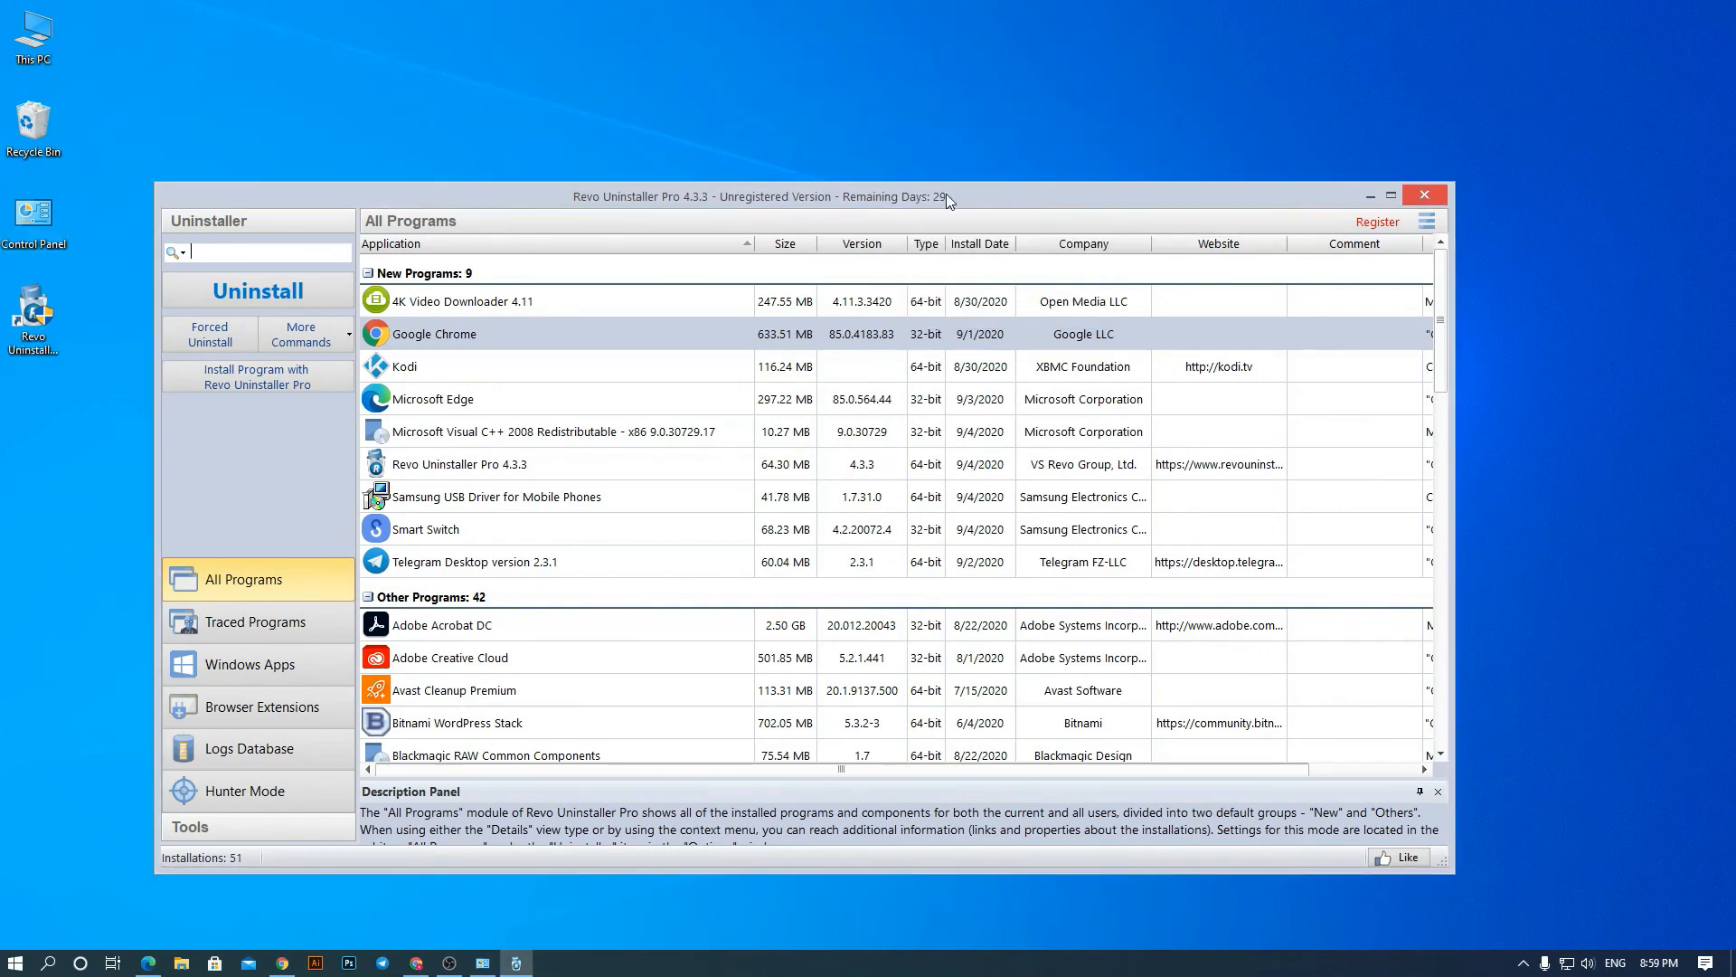
pyautogui.moveTo(1035, 194); pyautogui.dragTo(1025, 208)
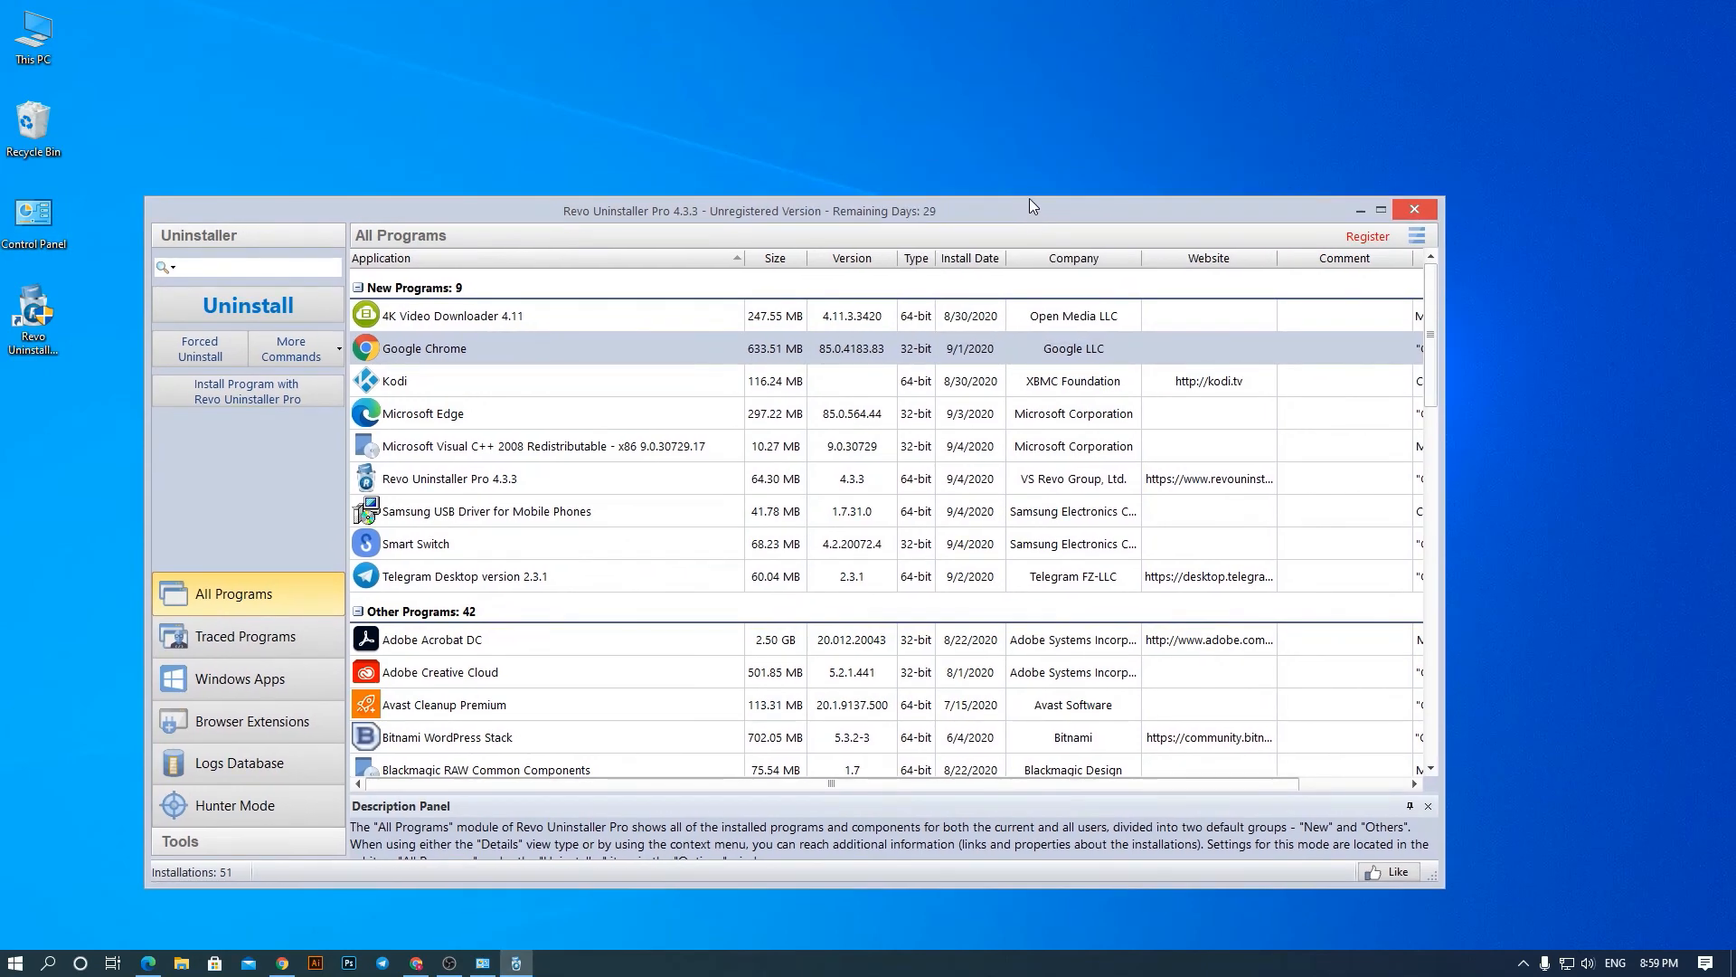
# - Return to the download page in Chrome, highlight the Revo Uninstaller Freeware edition's title, and minimize the browser
pyautogui.click(280, 963)
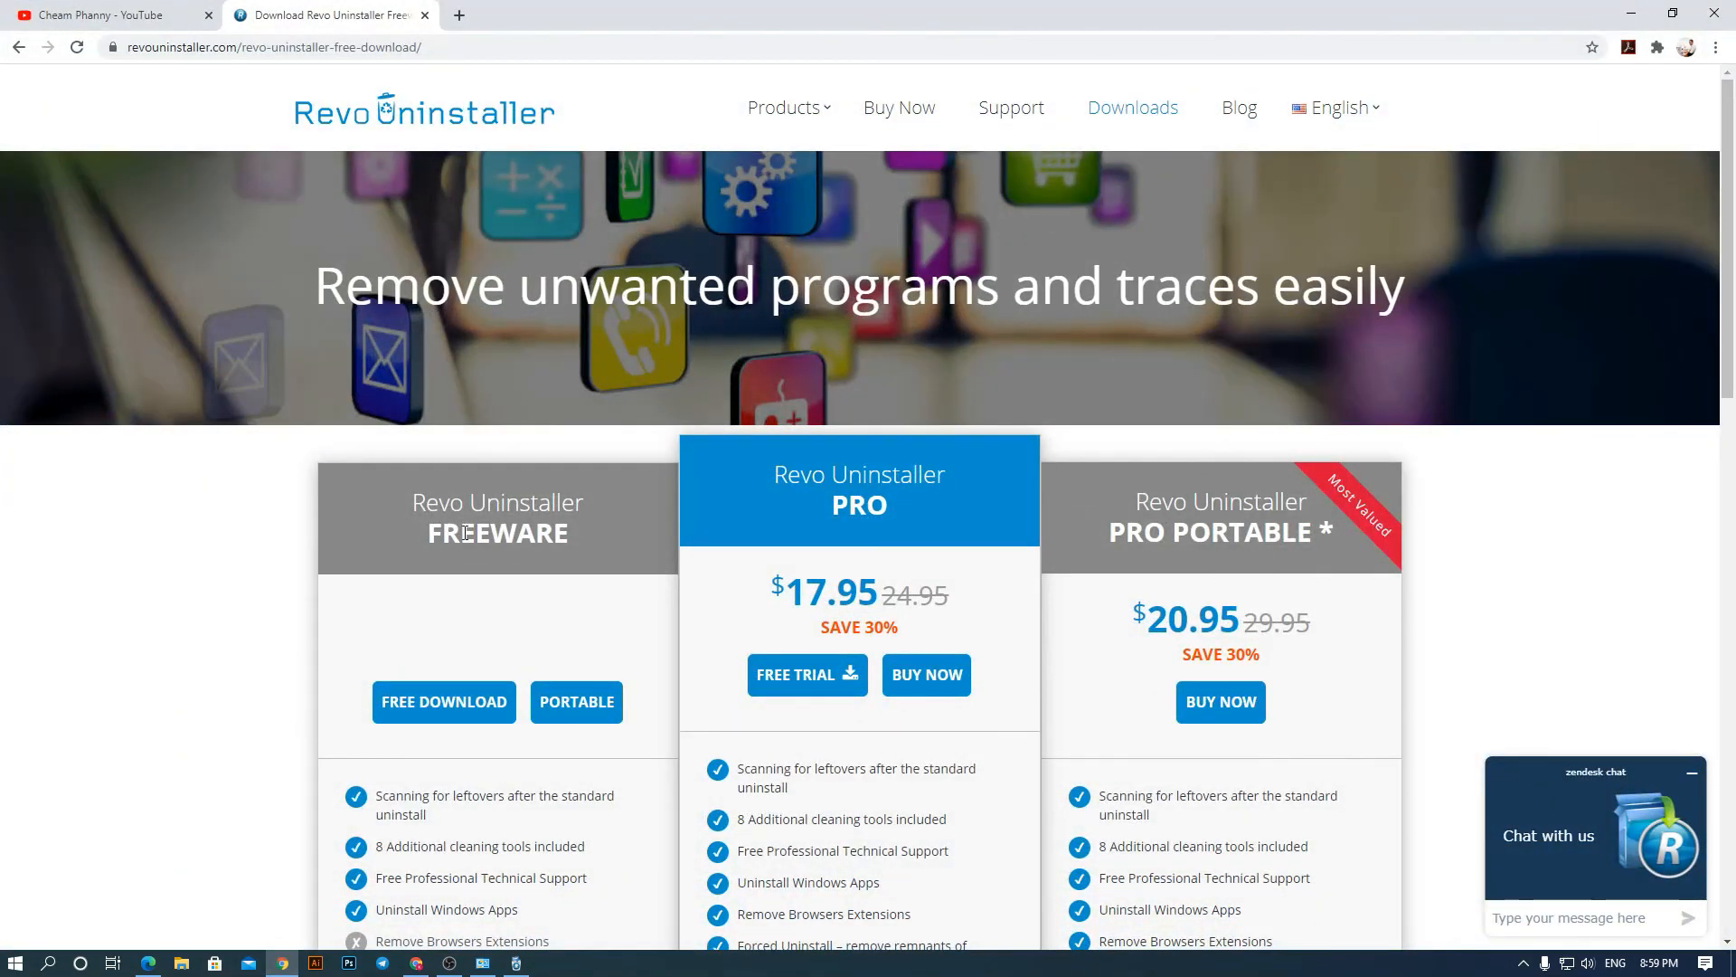
pyautogui.moveTo(416, 502); pyautogui.dragTo(592, 534)
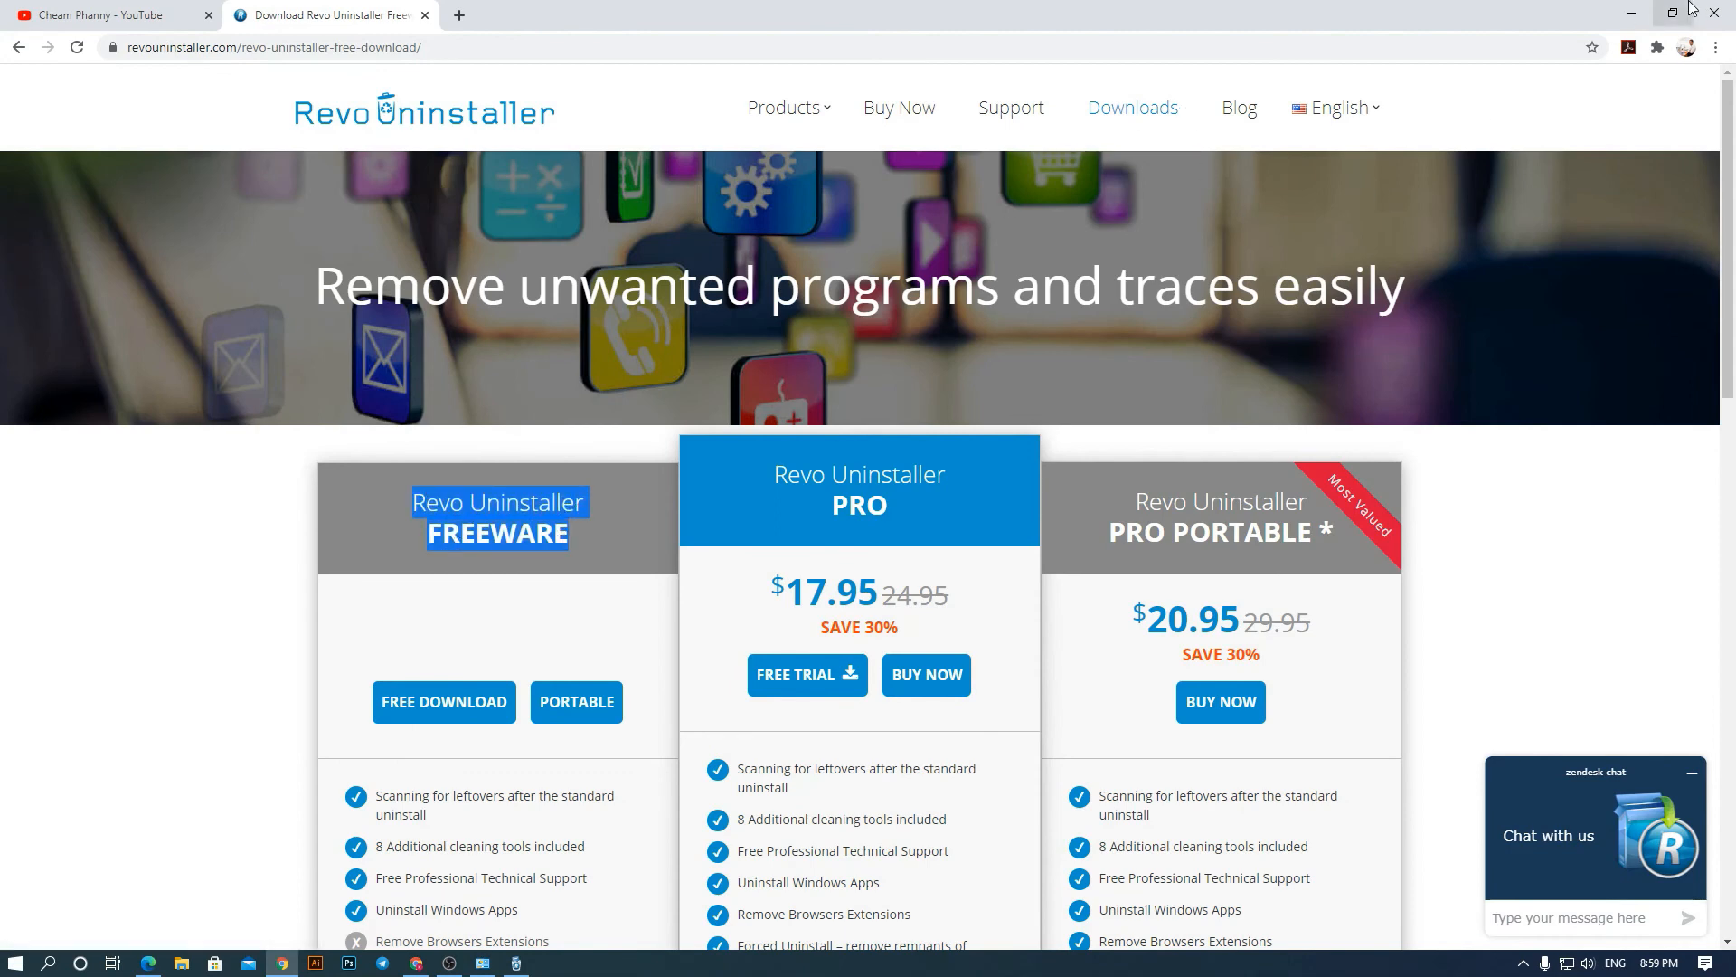
pyautogui.click(1630, 13)
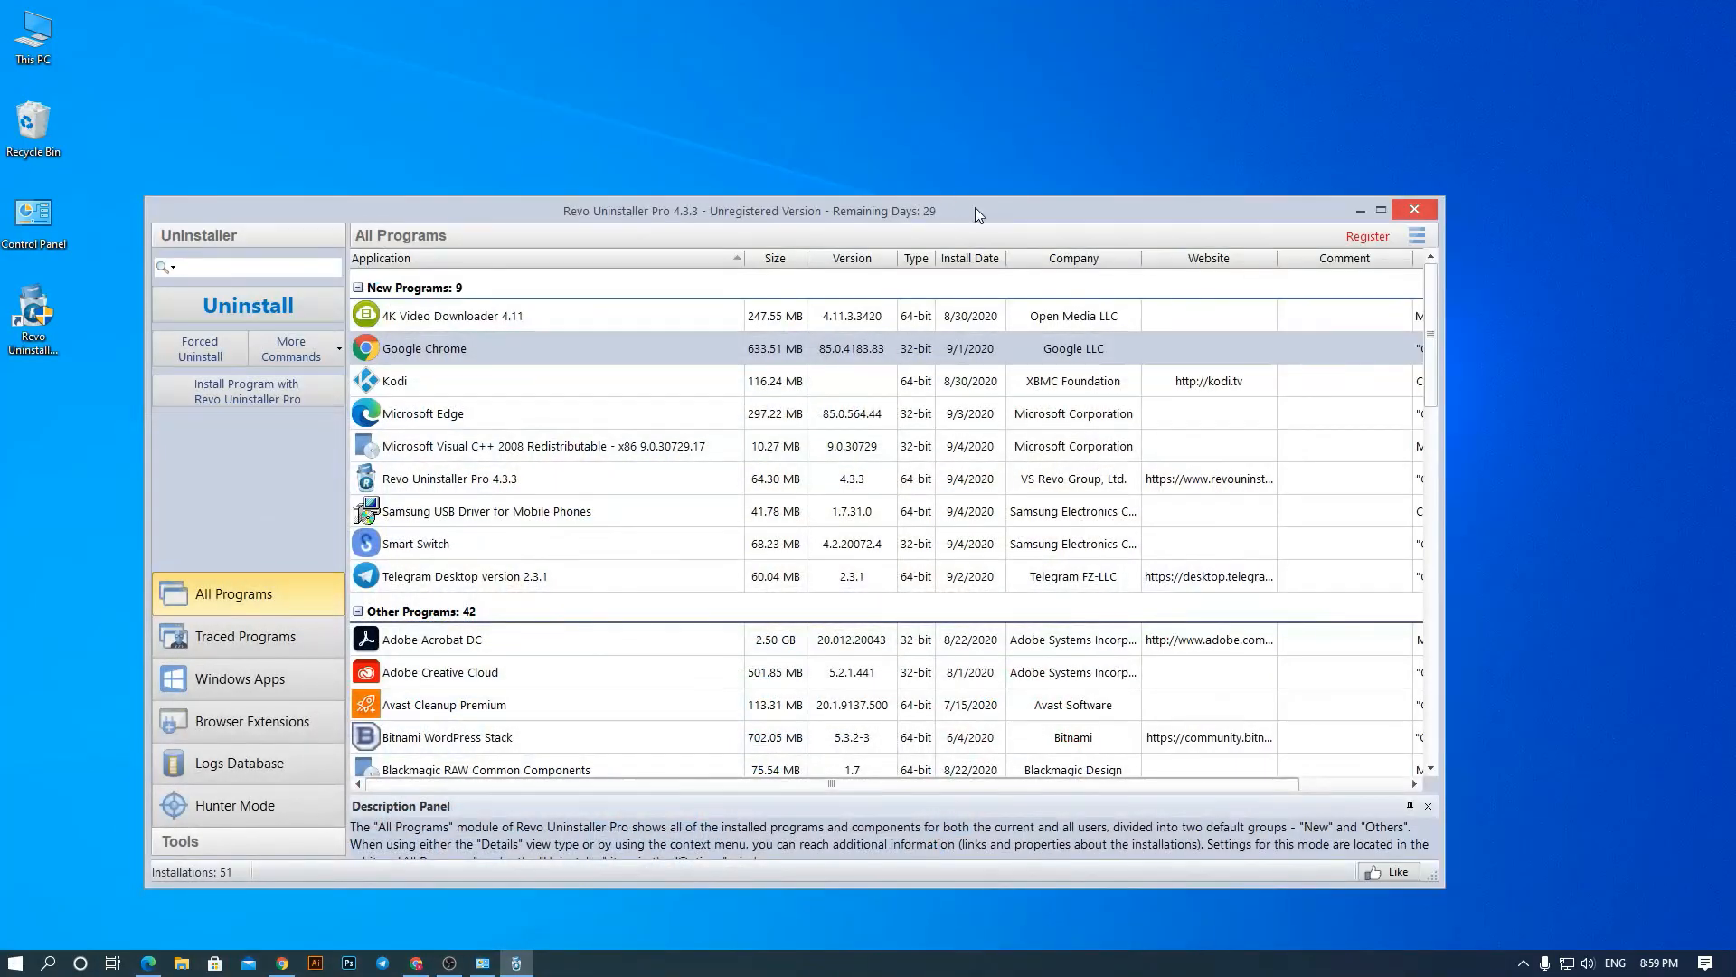
pyautogui.moveTo(976, 211); pyautogui.dragTo(990, 215)
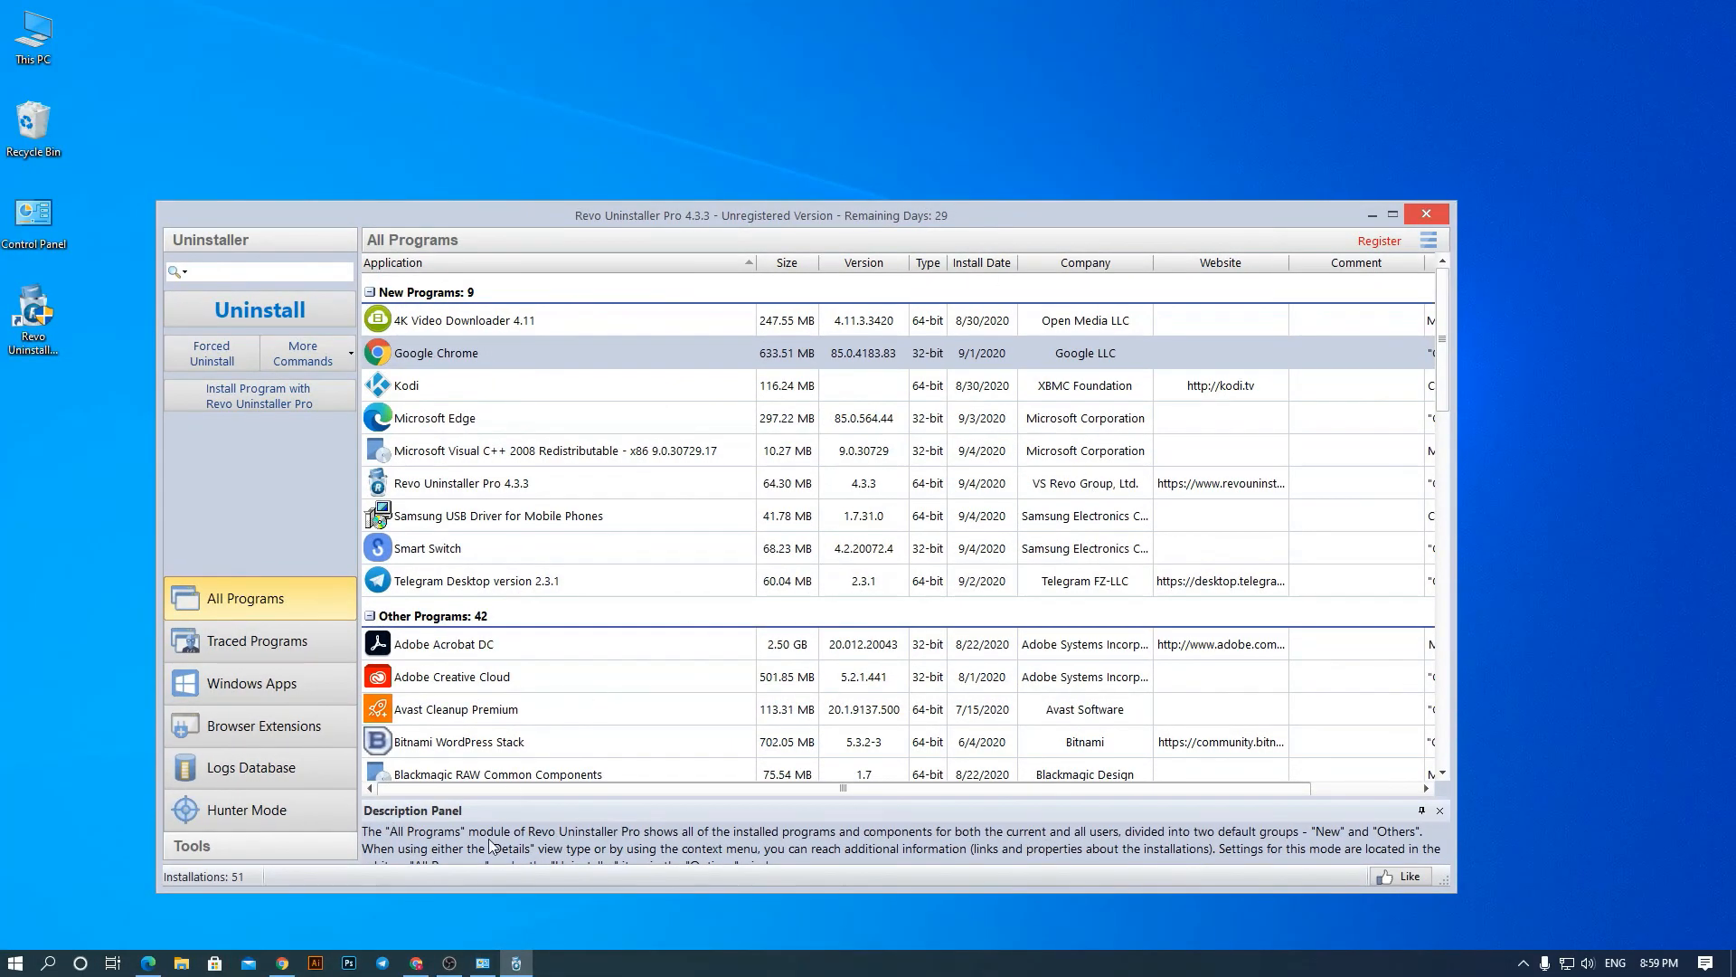
pyautogui.moveTo(1087, 209); pyautogui.dragTo(1106, 197)
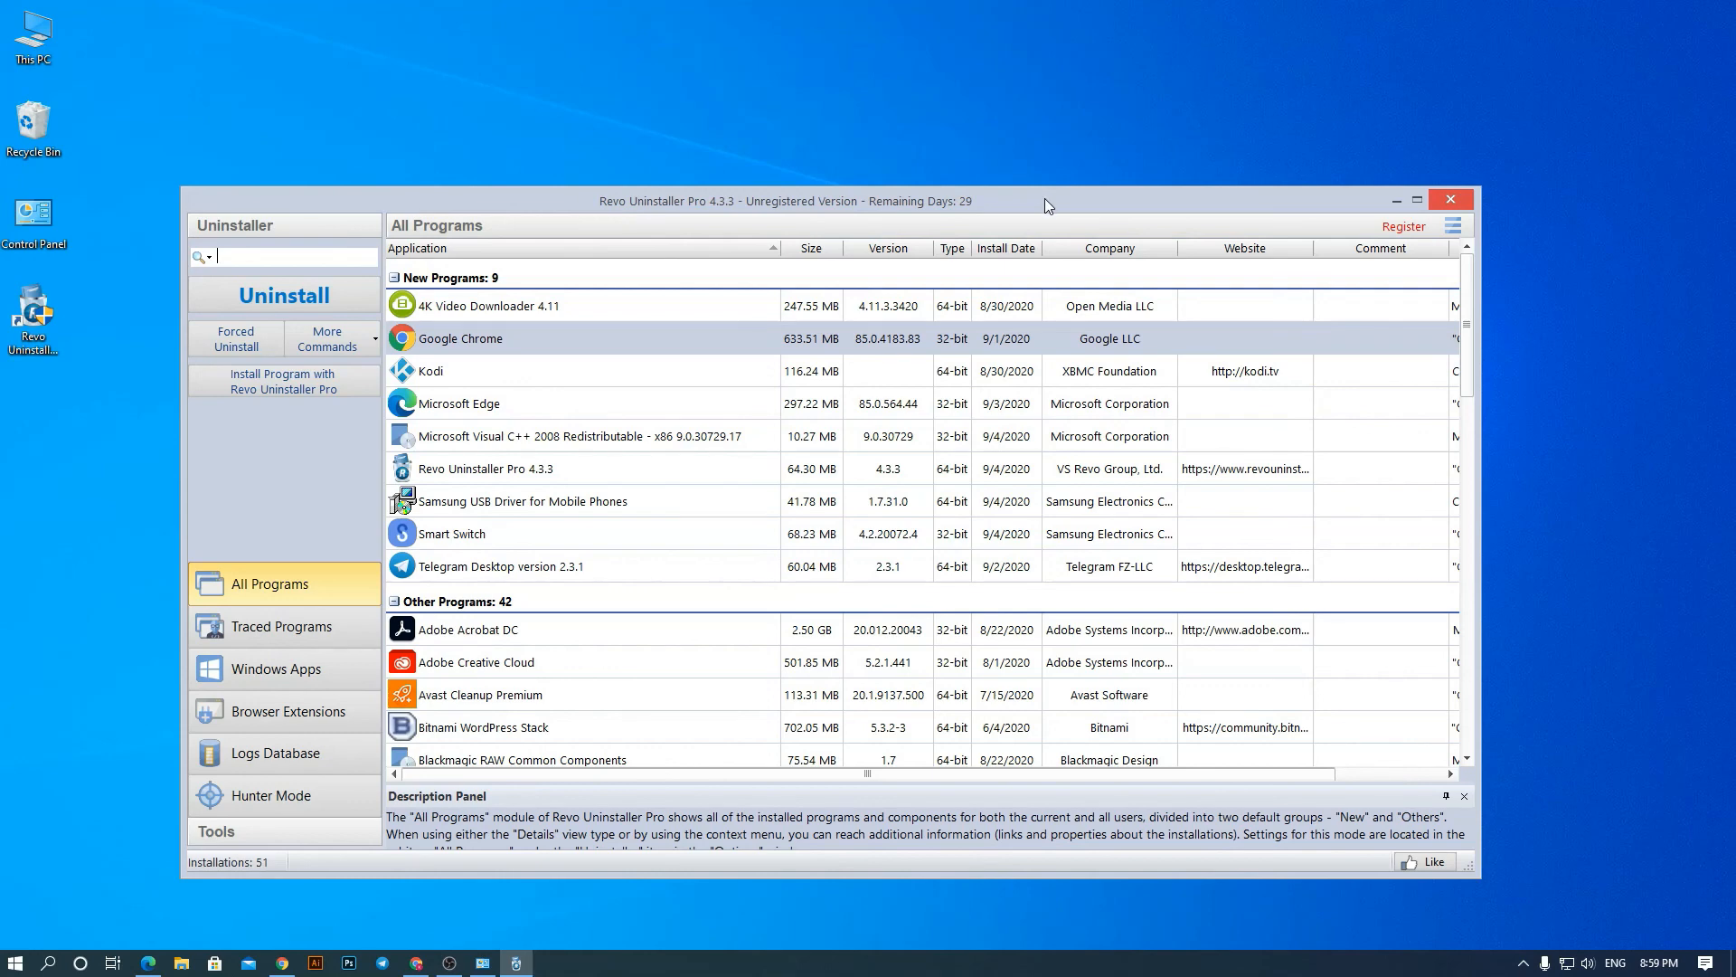
pyautogui.moveTo(1044, 198)
pyautogui.mouseDown()
pyautogui.moveTo(1047, 213)
pyautogui.moveTo(1045, 197)
pyautogui.mouseUp()
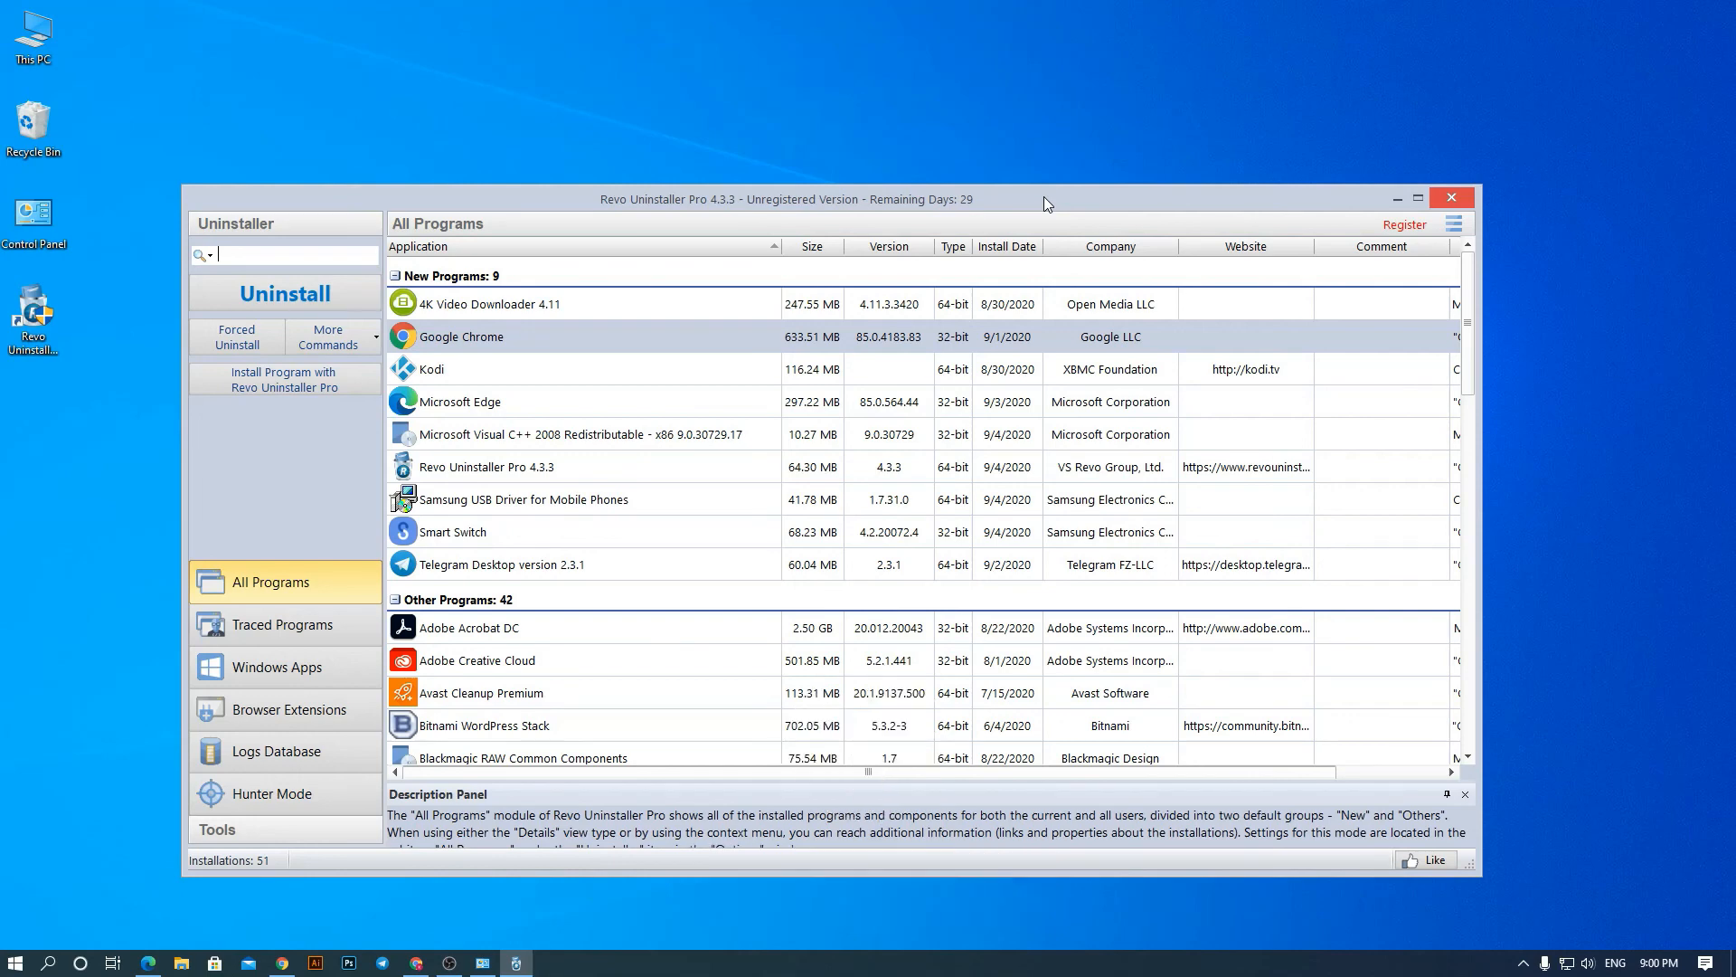
pyautogui.moveTo(1044, 197); pyautogui.dragTo(1045, 204)
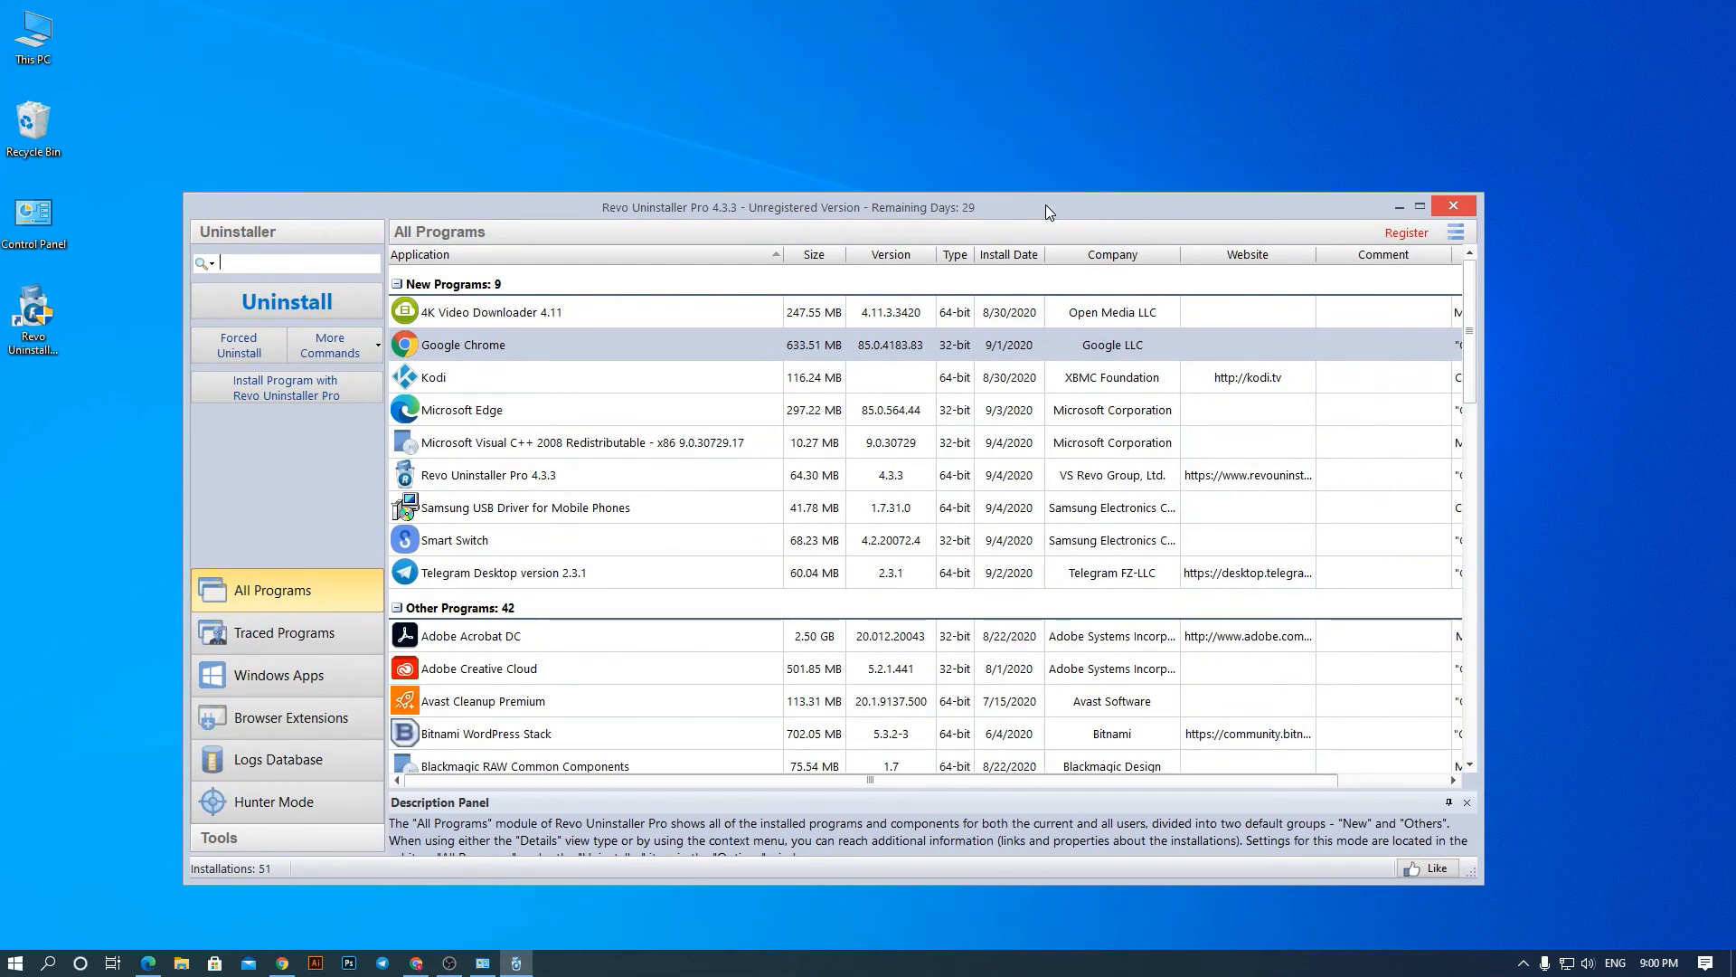